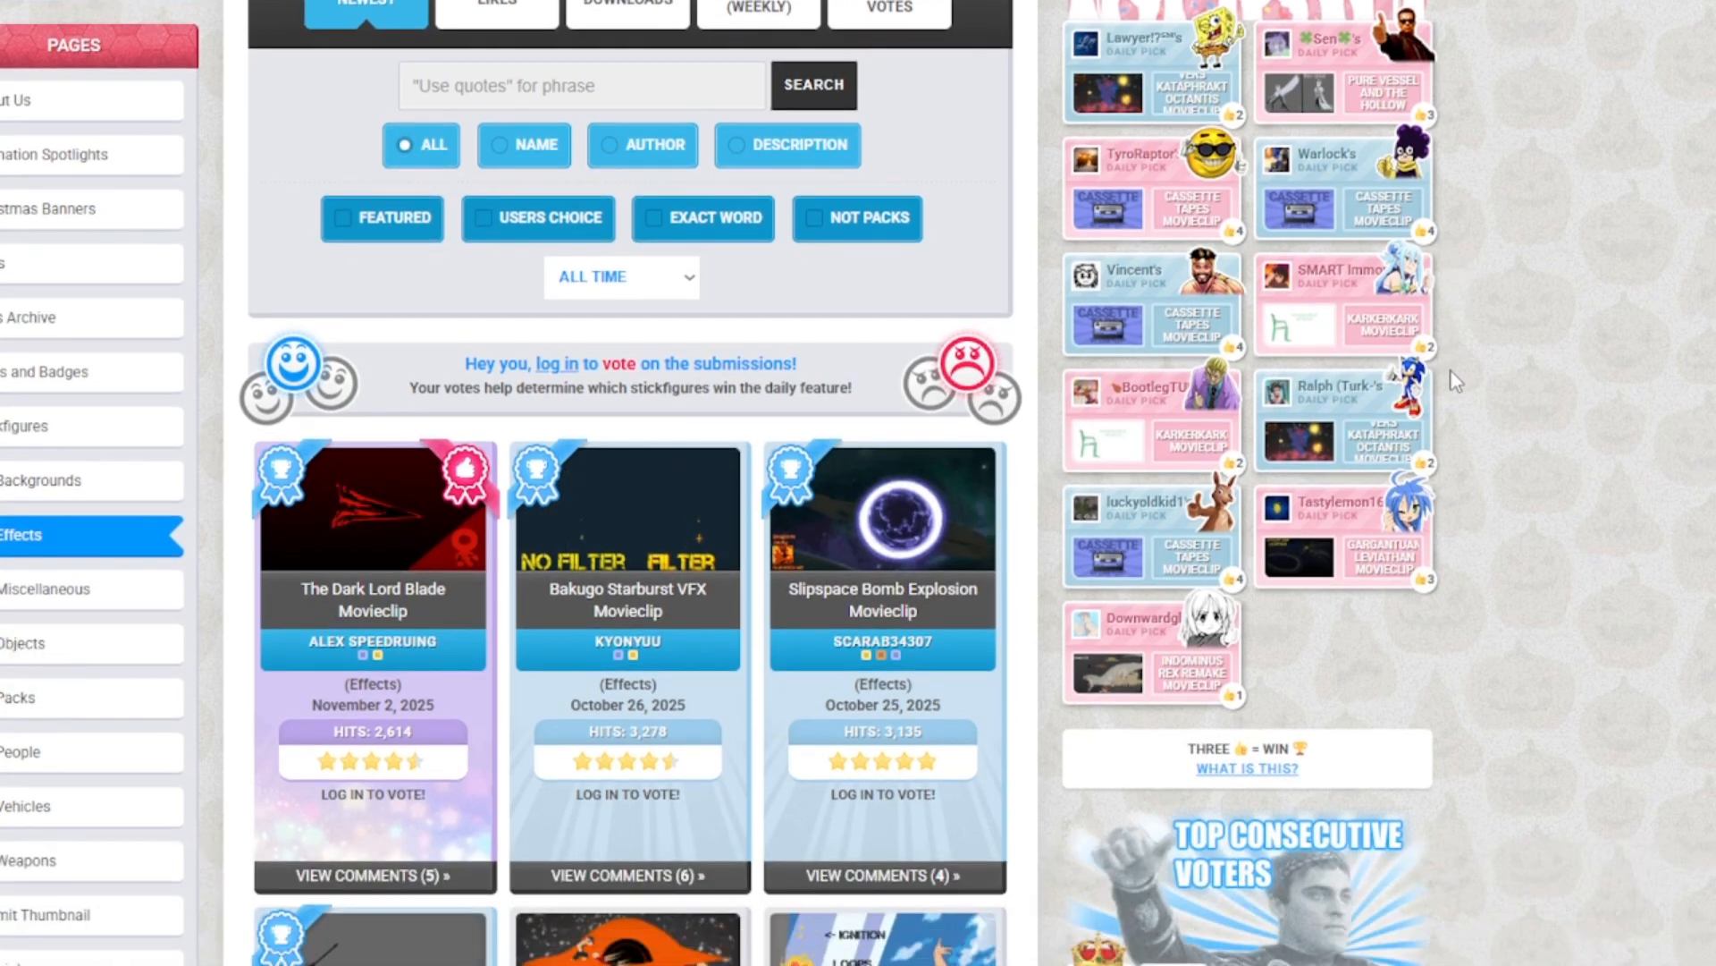
{"action": "scroll", "coordinate": [1457, 382], "scroll_direction": "down", "scroll_amount": 4}
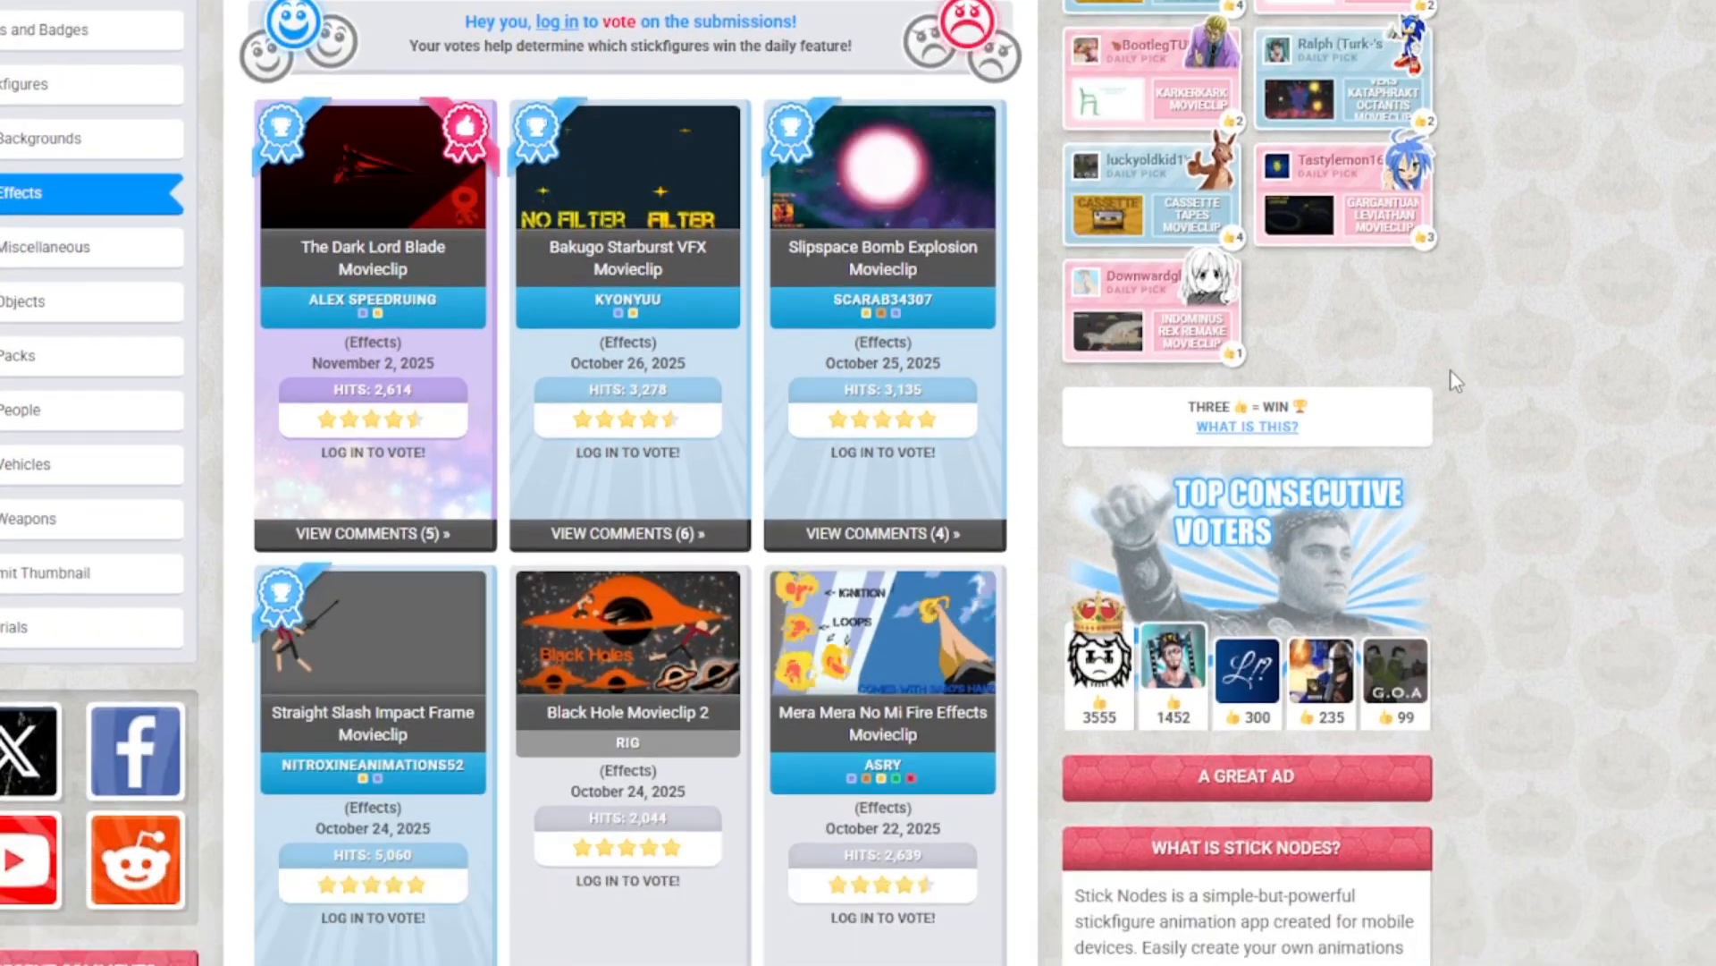
{"action": "scroll", "coordinate": [1457, 381], "scroll_direction": "down", "scroll_amount": 6}
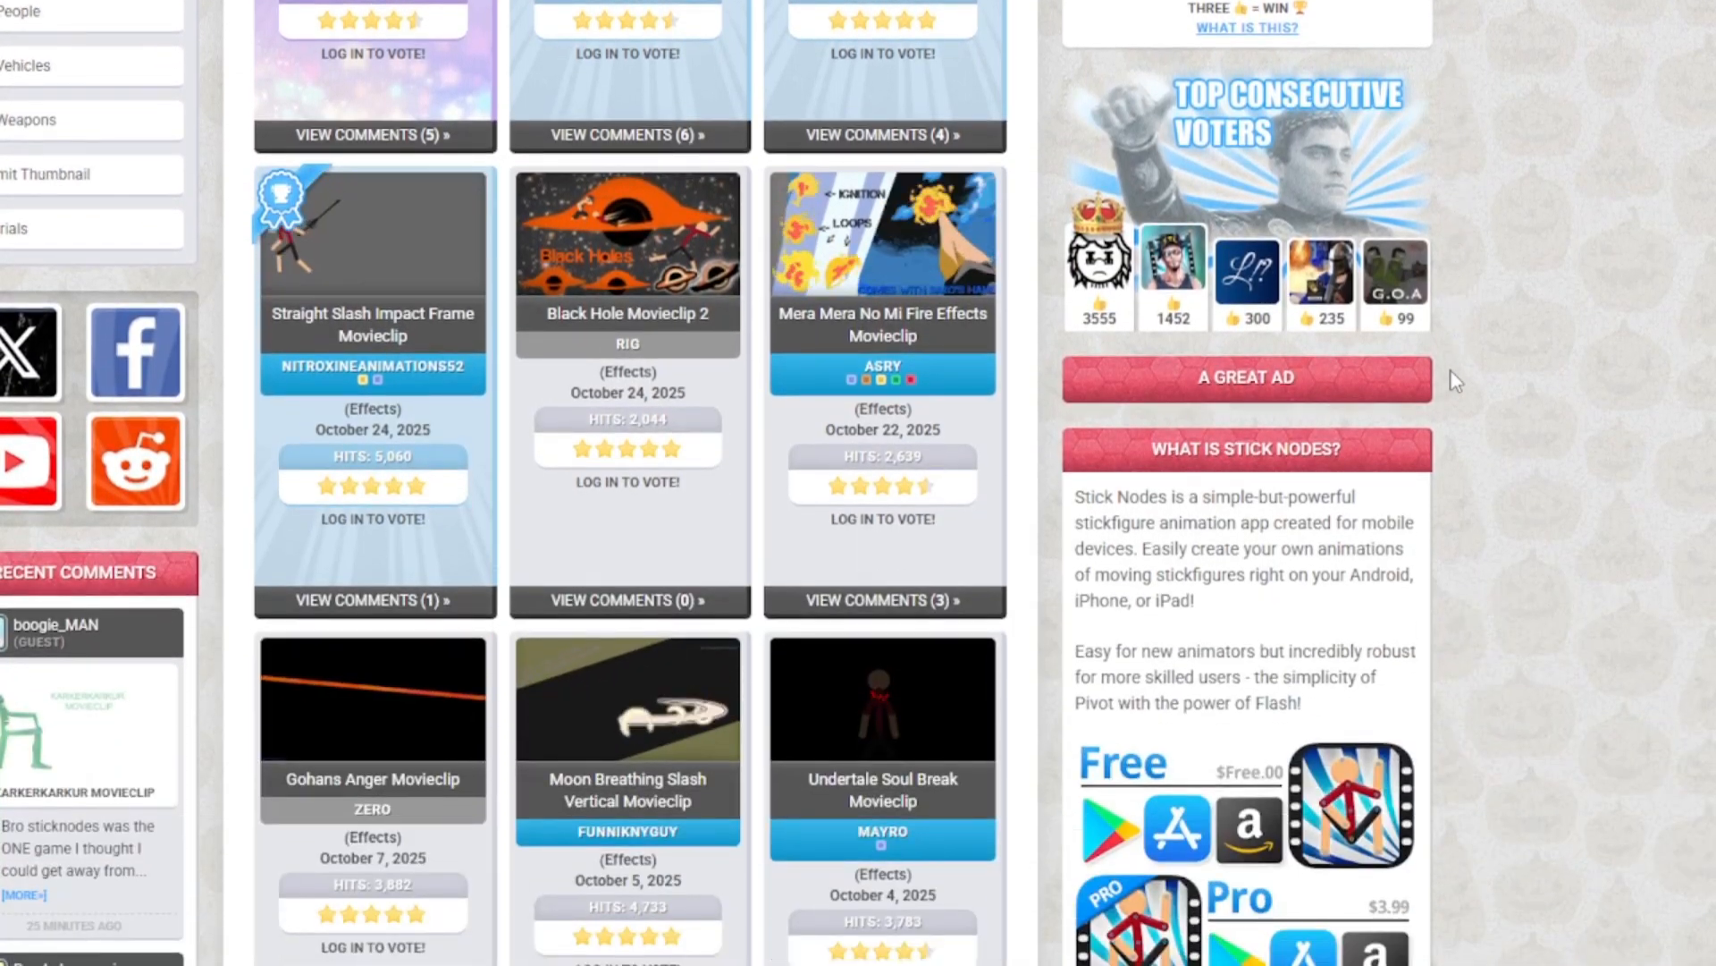
{"action": "scroll", "coordinate": [1457, 381], "scroll_direction": "down", "scroll_amount": 2}
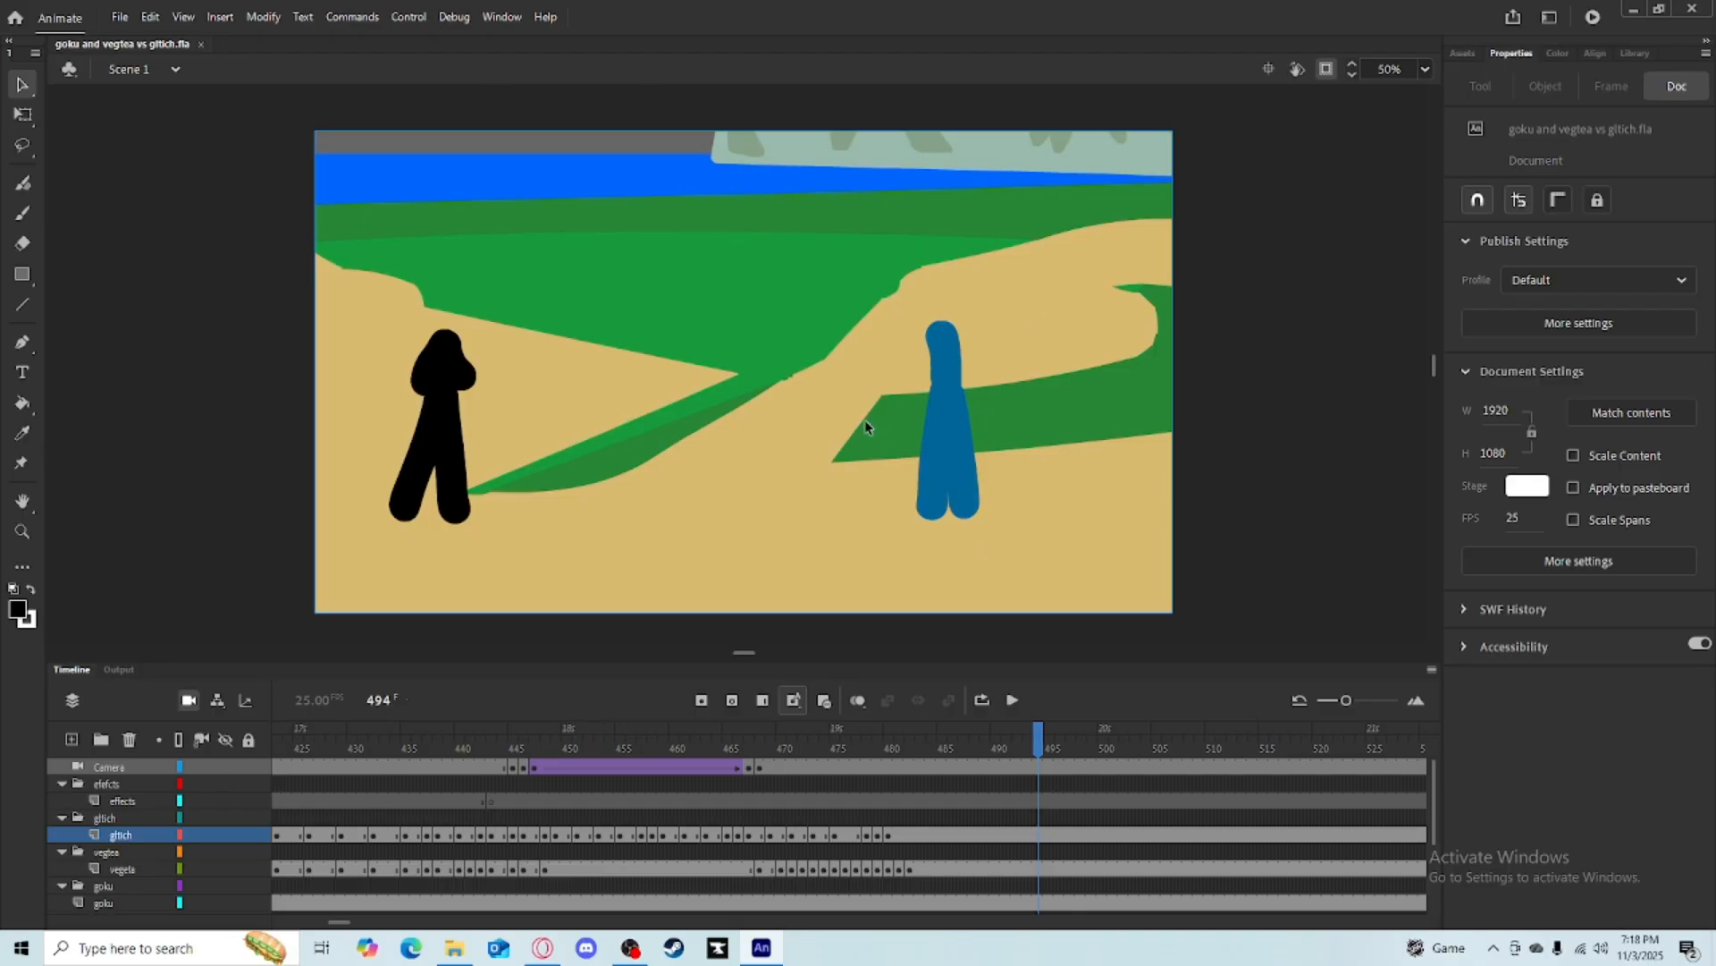
Scrub back and forth through the timeline between frames 440 and 495 to review the animation.
{"action": "left_click_drag", "start_coordinate": [1035, 747], "coordinate": [1321, 780]}
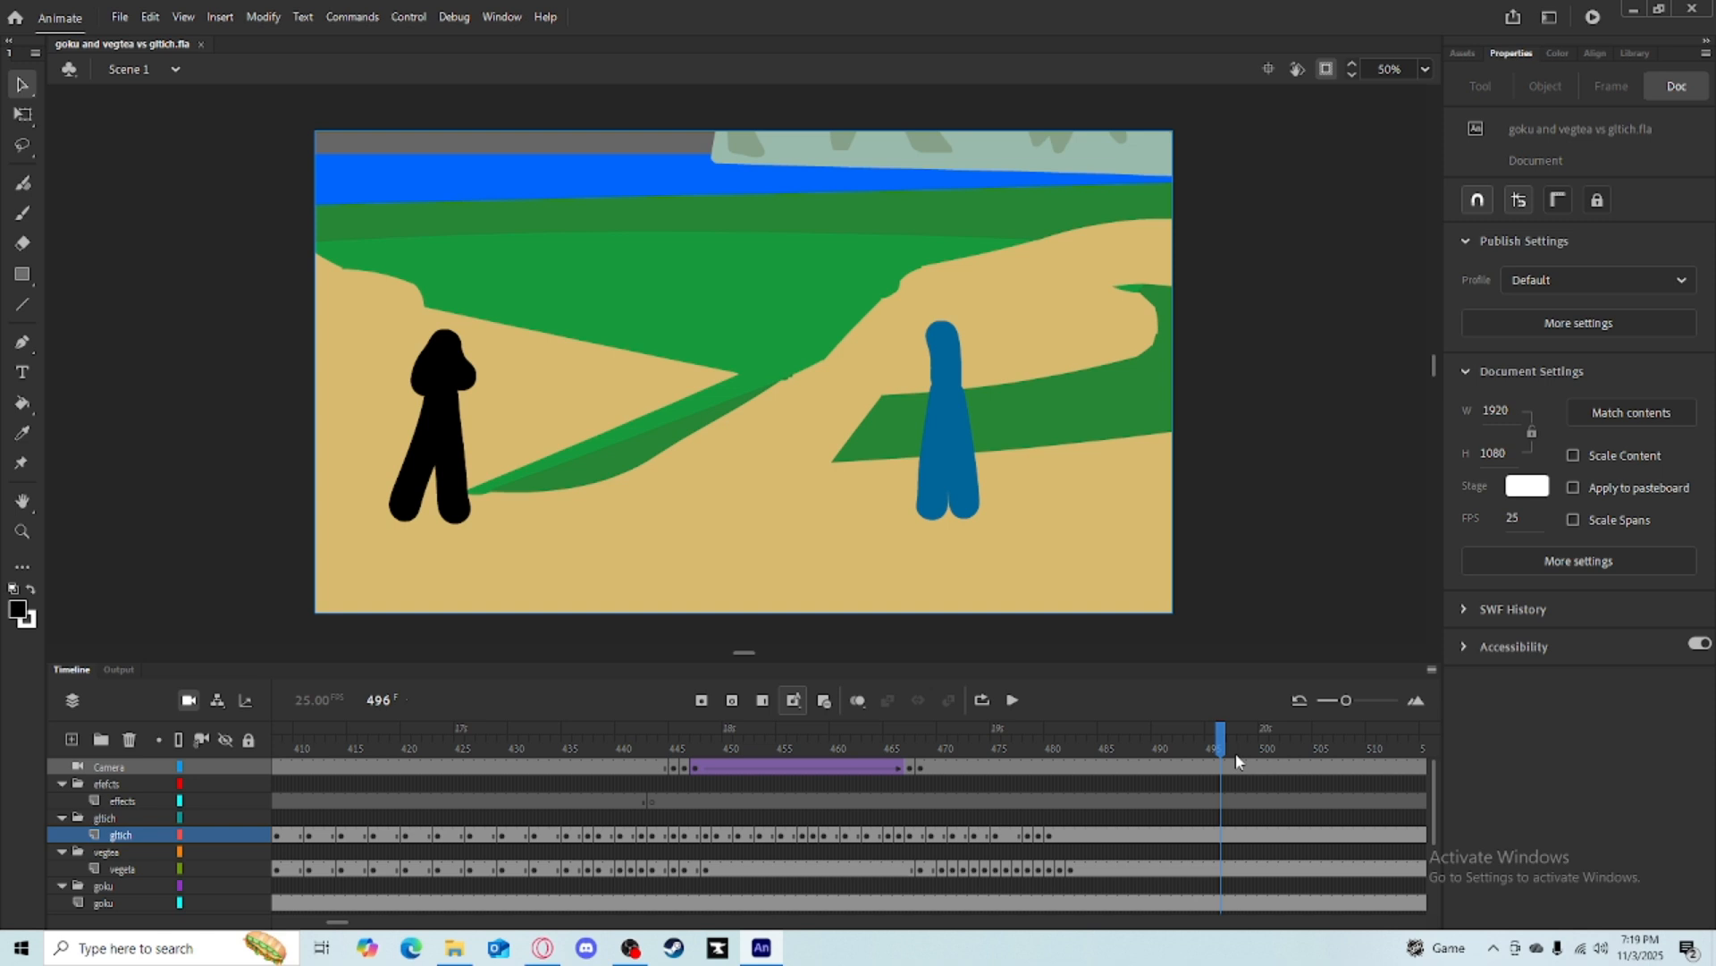
{"action": "mouse_move", "coordinate": [1235, 754]}
{"action": "left_mouse_down"}
{"action": "mouse_move", "coordinate": [899, 742]}
{"action": "mouse_move", "coordinate": [977, 727]}
{"action": "mouse_move", "coordinate": [939, 744]}
{"action": "mouse_move", "coordinate": [1111, 744]}
{"action": "mouse_move", "coordinate": [821, 749]}
{"action": "mouse_move", "coordinate": [858, 746]}
{"action": "left_mouse_up"}
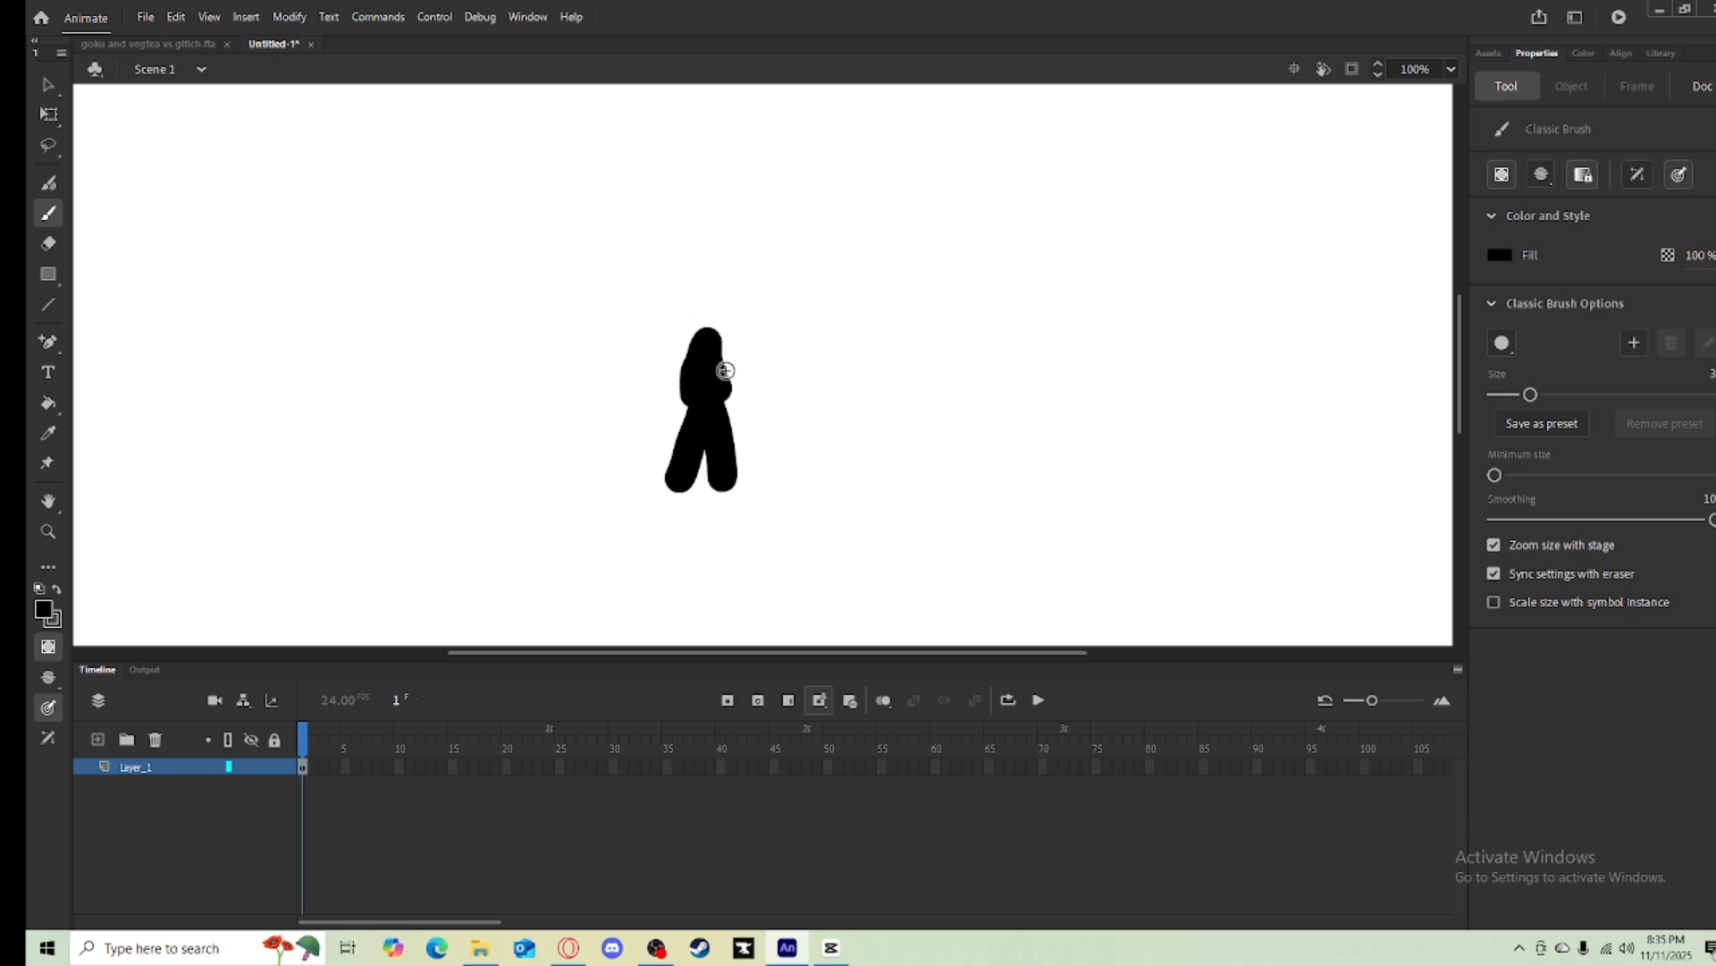
{"action": "left_click_drag", "start_coordinate": [725, 370], "coordinate": [747, 358]}
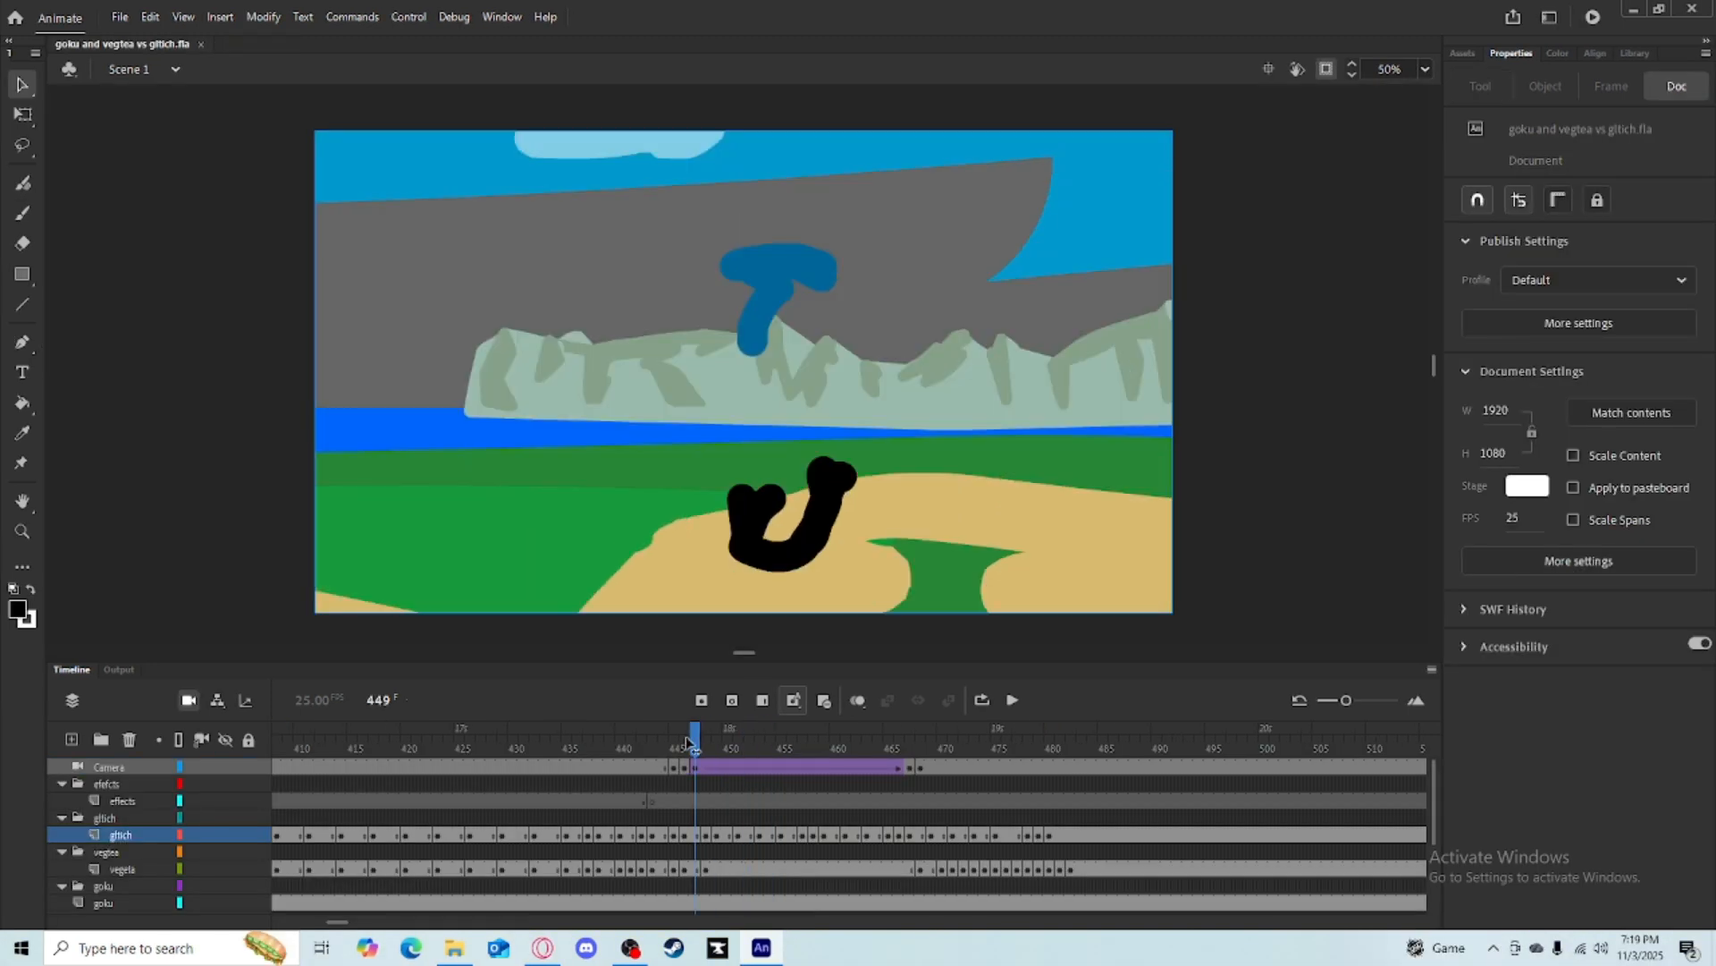
{"action": "left_click_drag", "start_coordinate": [701, 742], "coordinate": [645, 742]}
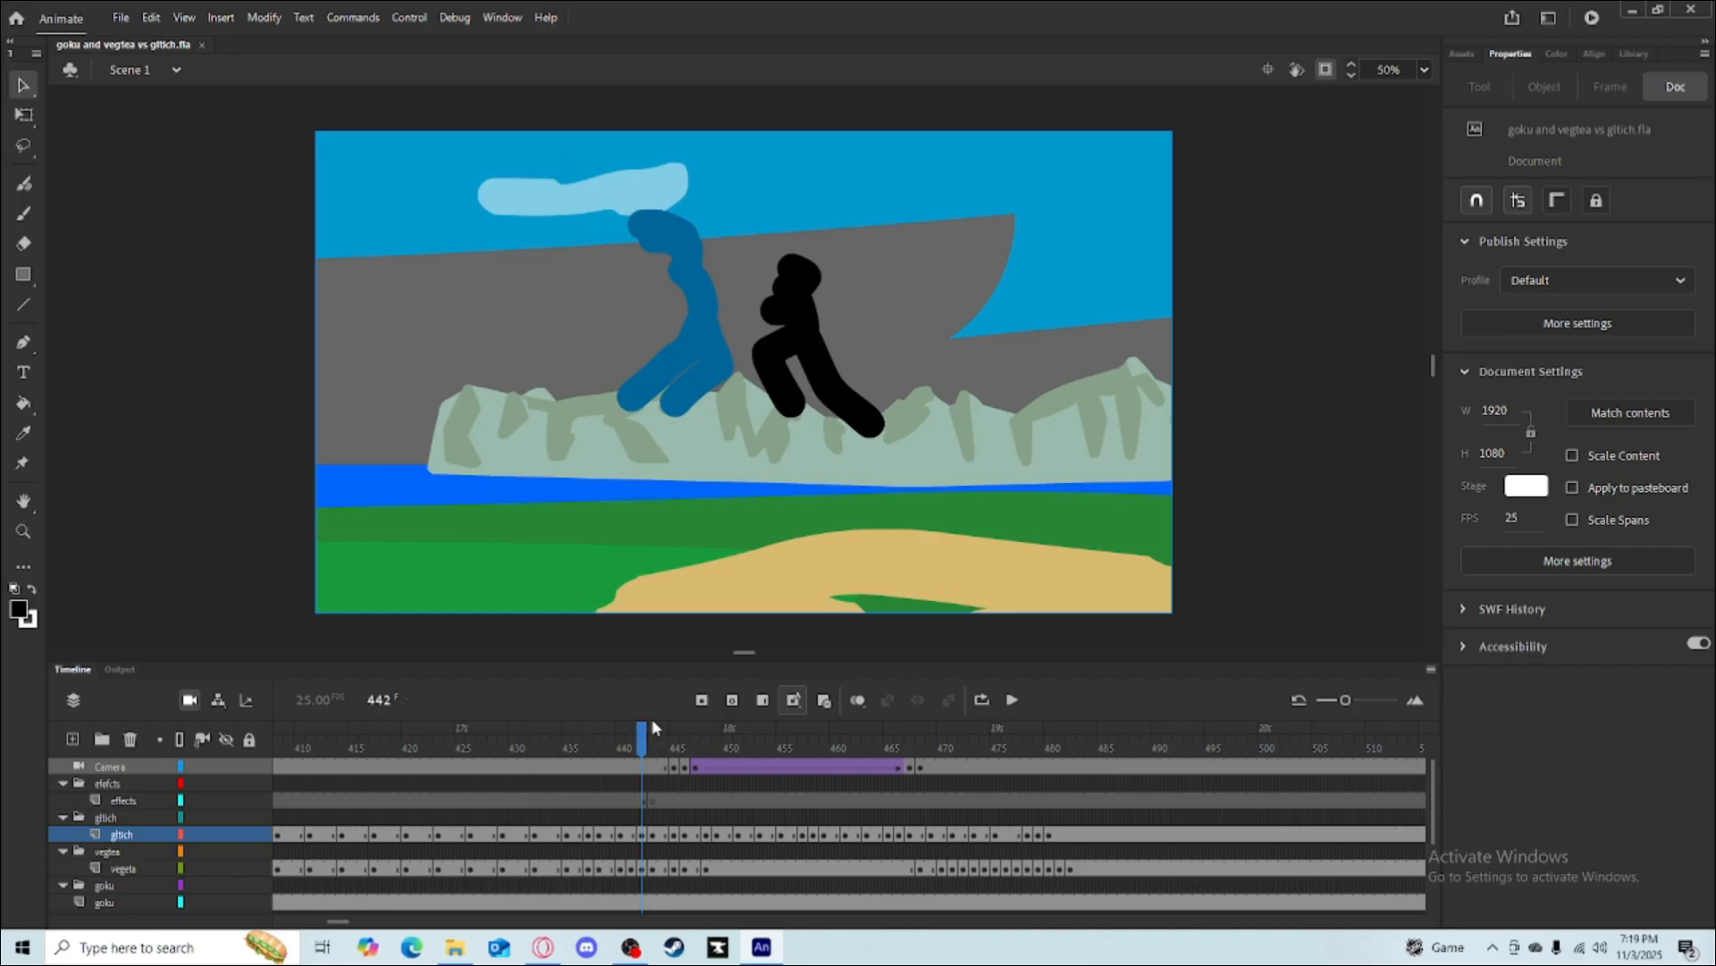
{"action": "left_click_drag", "start_coordinate": [645, 740], "coordinate": [690, 745]}
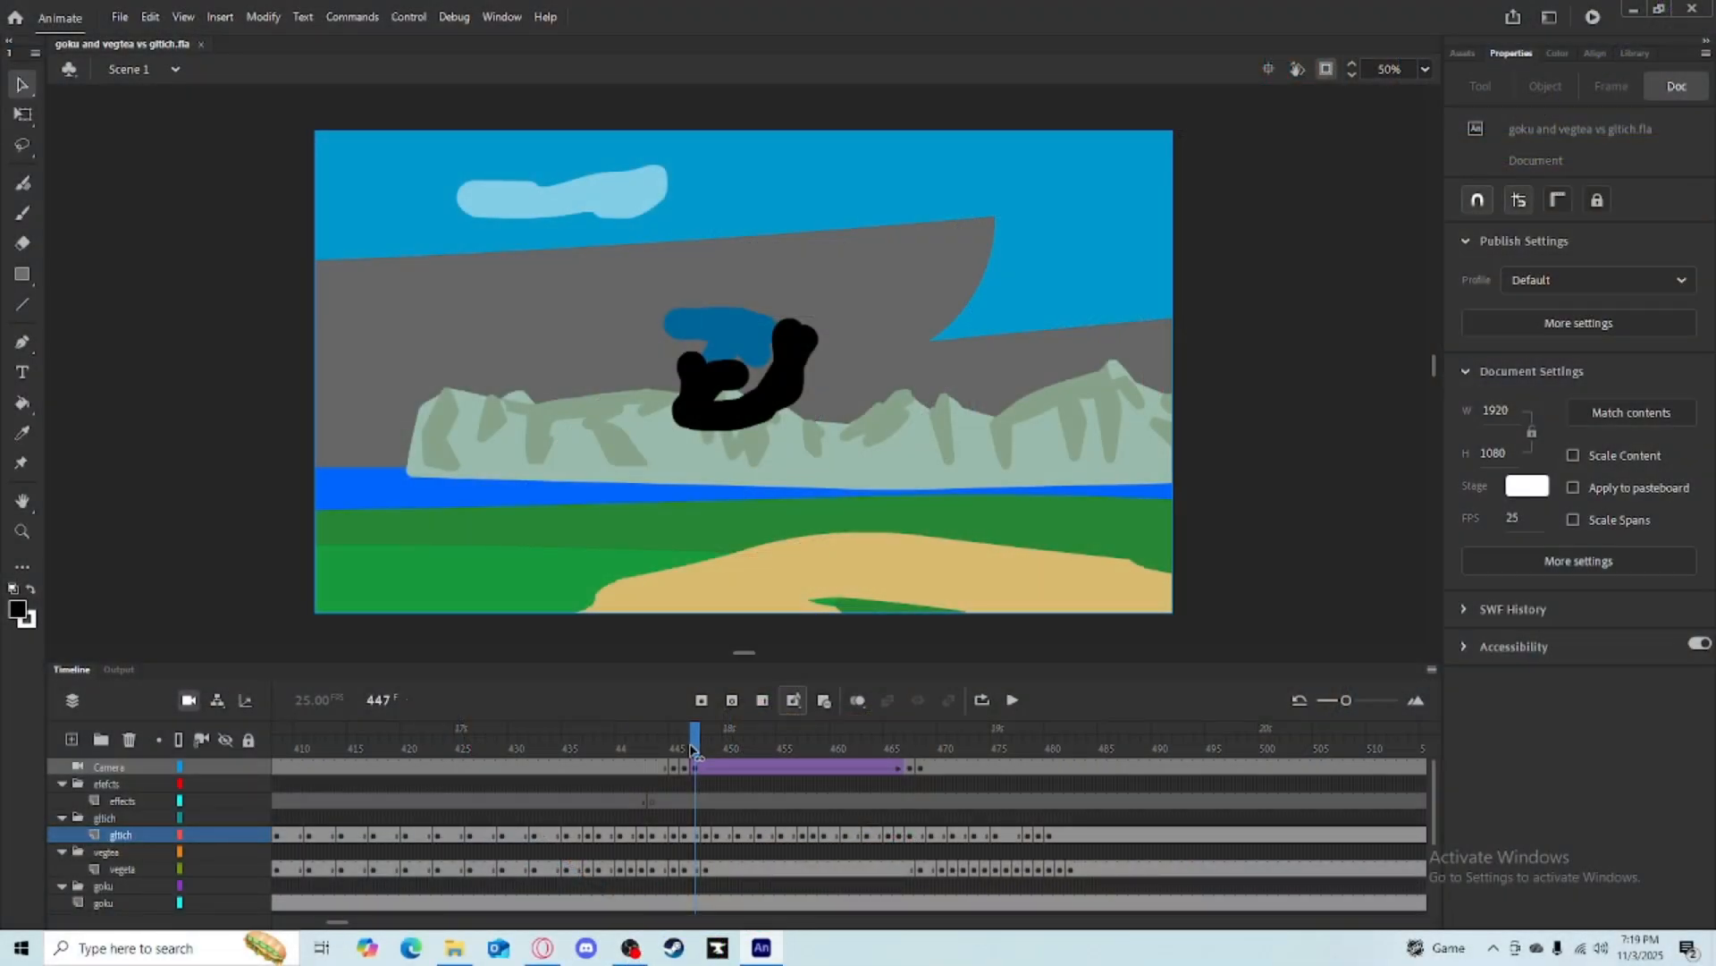
{"action": "left_click_drag", "start_coordinate": [693, 749], "coordinate": [1061, 754]}
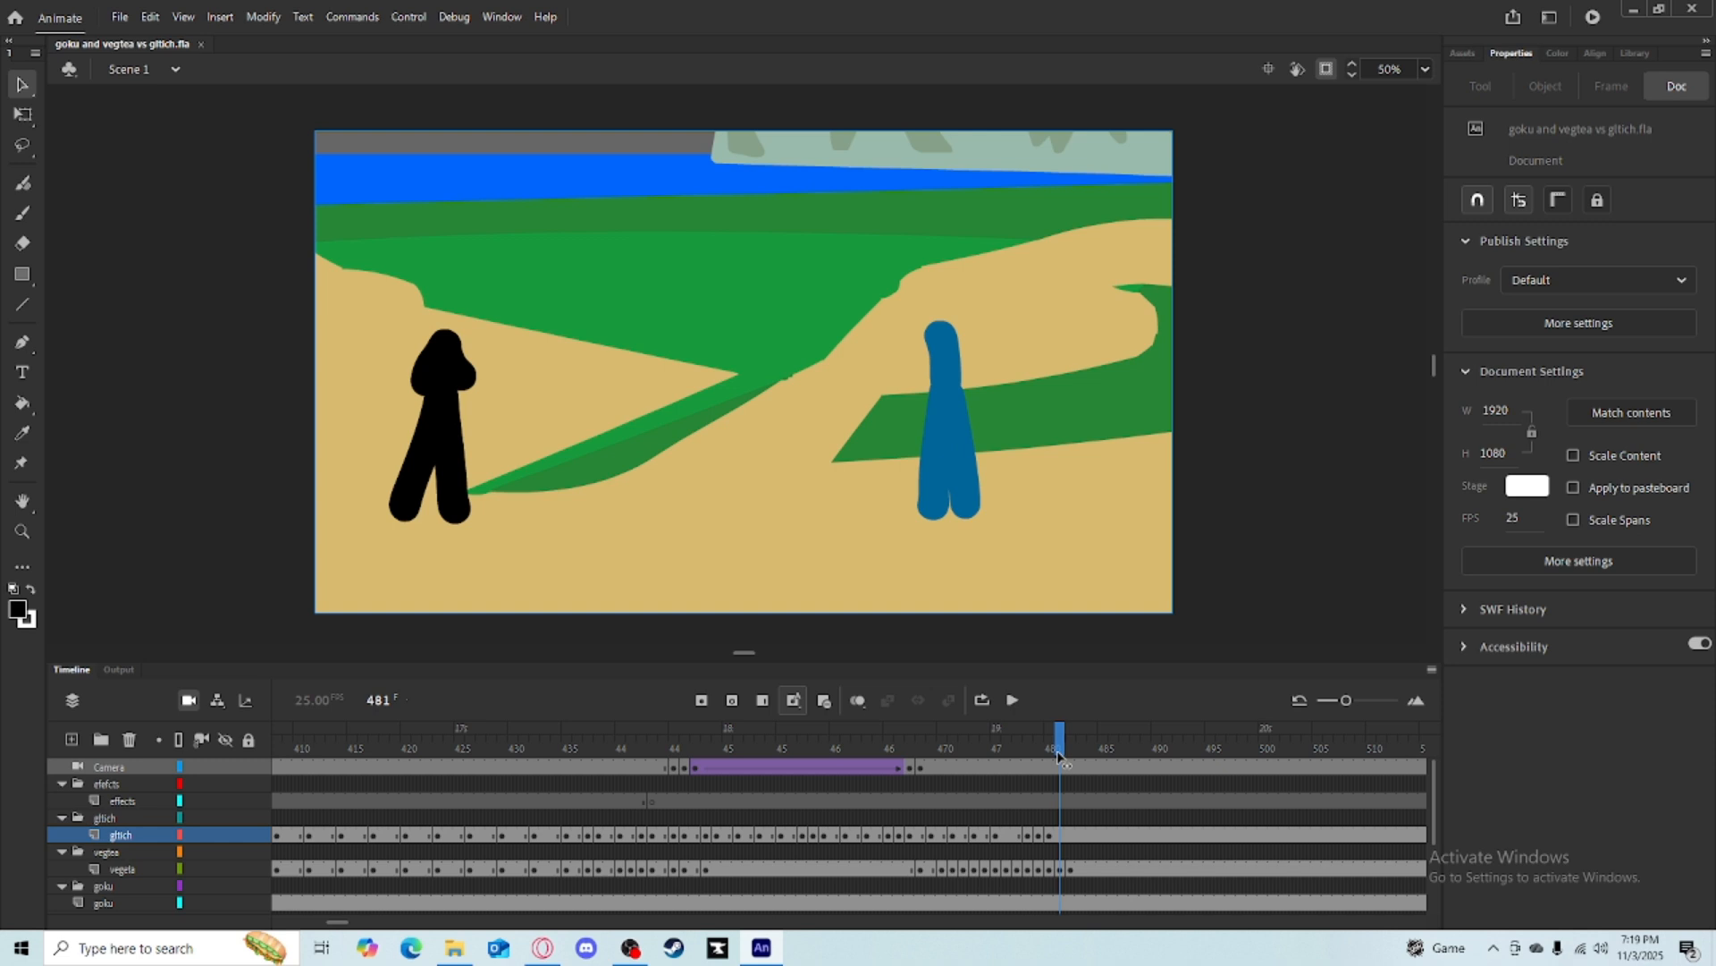
{"action": "left_click_drag", "start_coordinate": [1058, 753], "coordinate": [1030, 756]}
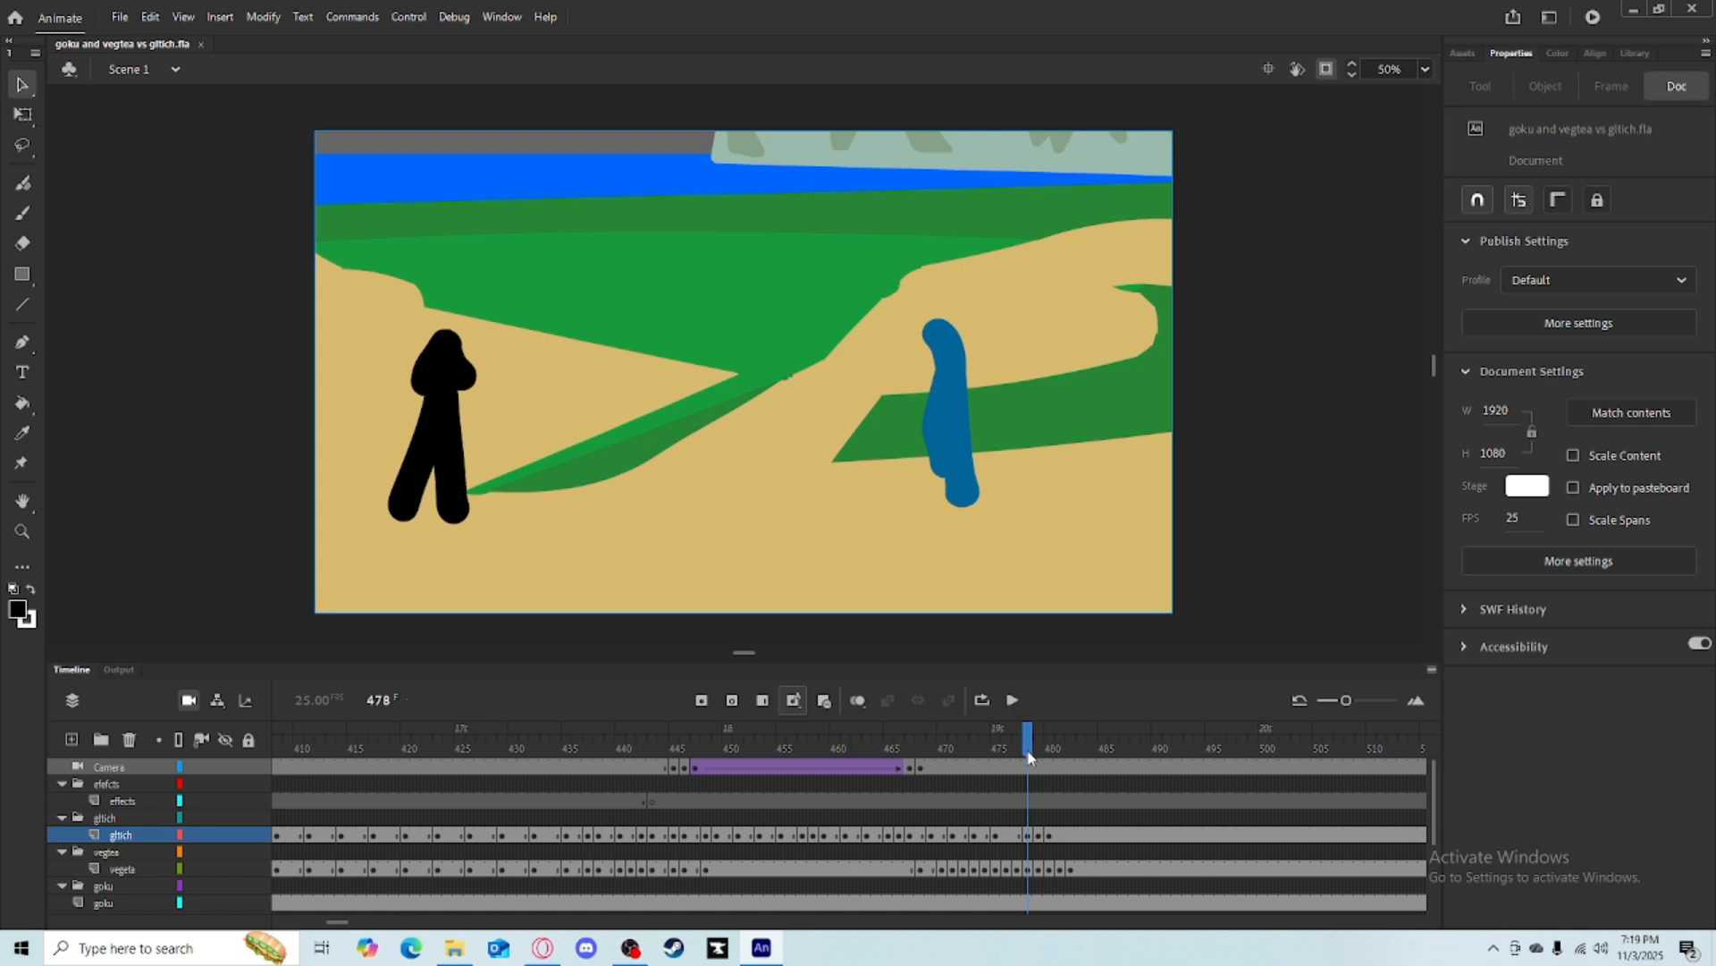
{"action": "left_click_drag", "start_coordinate": [1028, 758], "coordinate": [727, 780]}
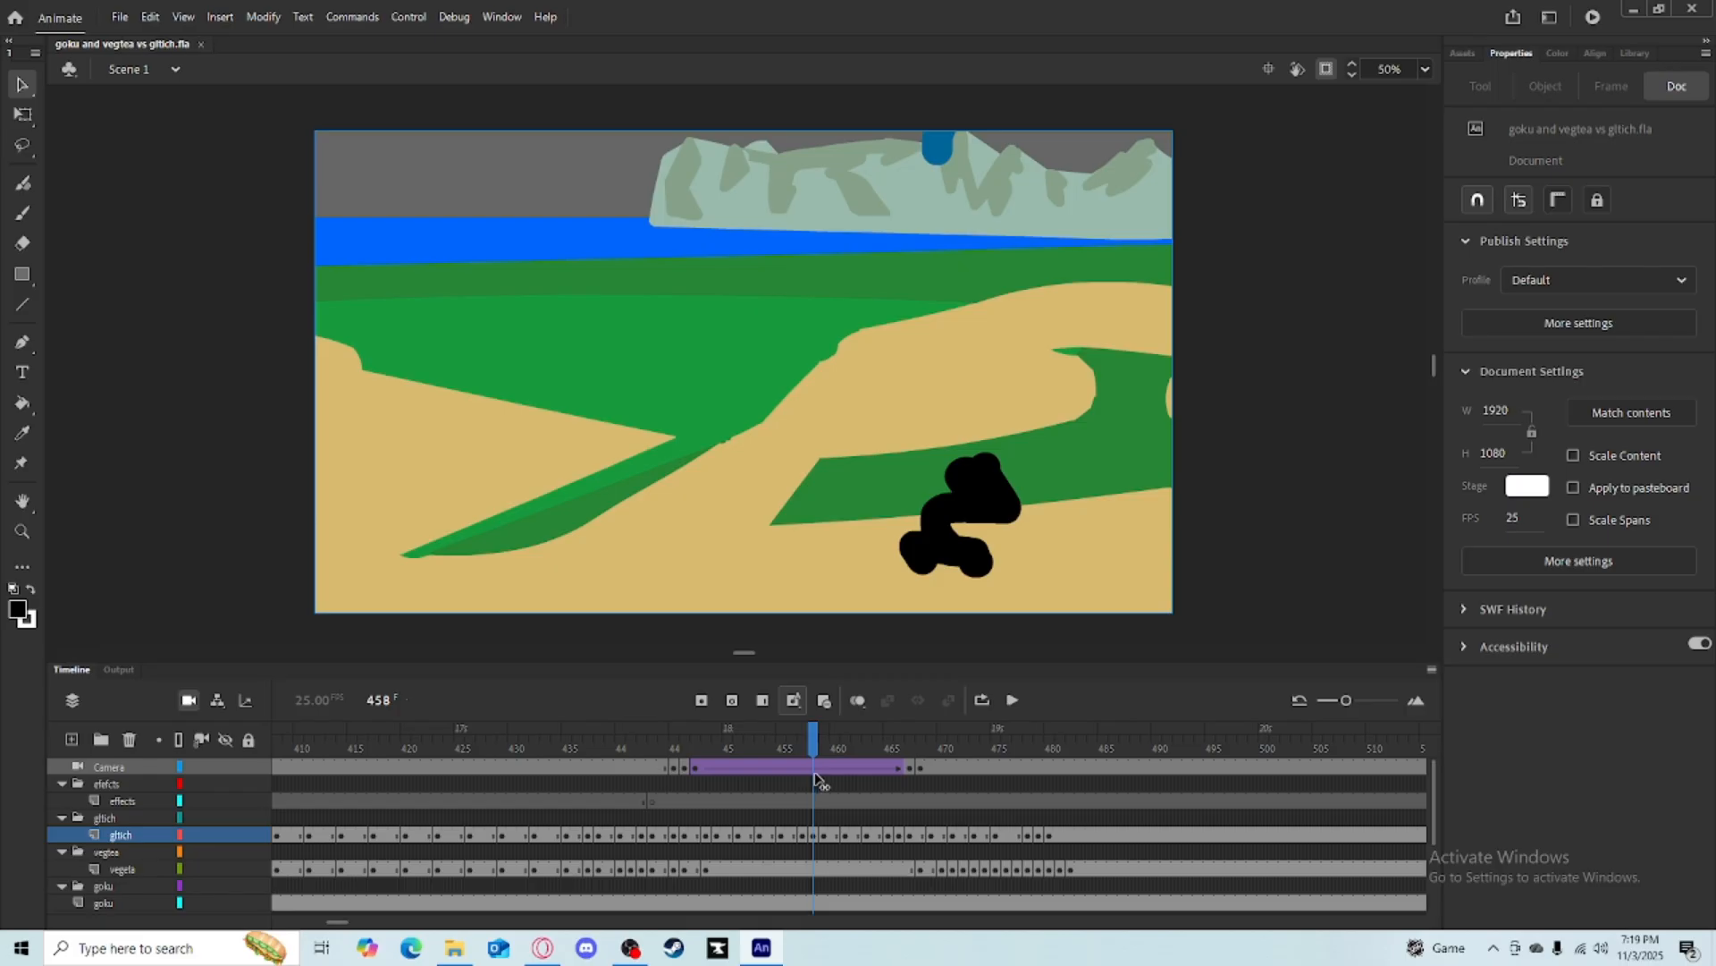
{"action": "mouse_move", "coordinate": [817, 778]}
{"action": "left_mouse_down"}
{"action": "mouse_move", "coordinate": [1008, 783]}
{"action": "mouse_move", "coordinate": [694, 780]}
{"action": "mouse_move", "coordinate": [867, 777]}
{"action": "mouse_move", "coordinate": [850, 778]}
{"action": "left_mouse_up"}
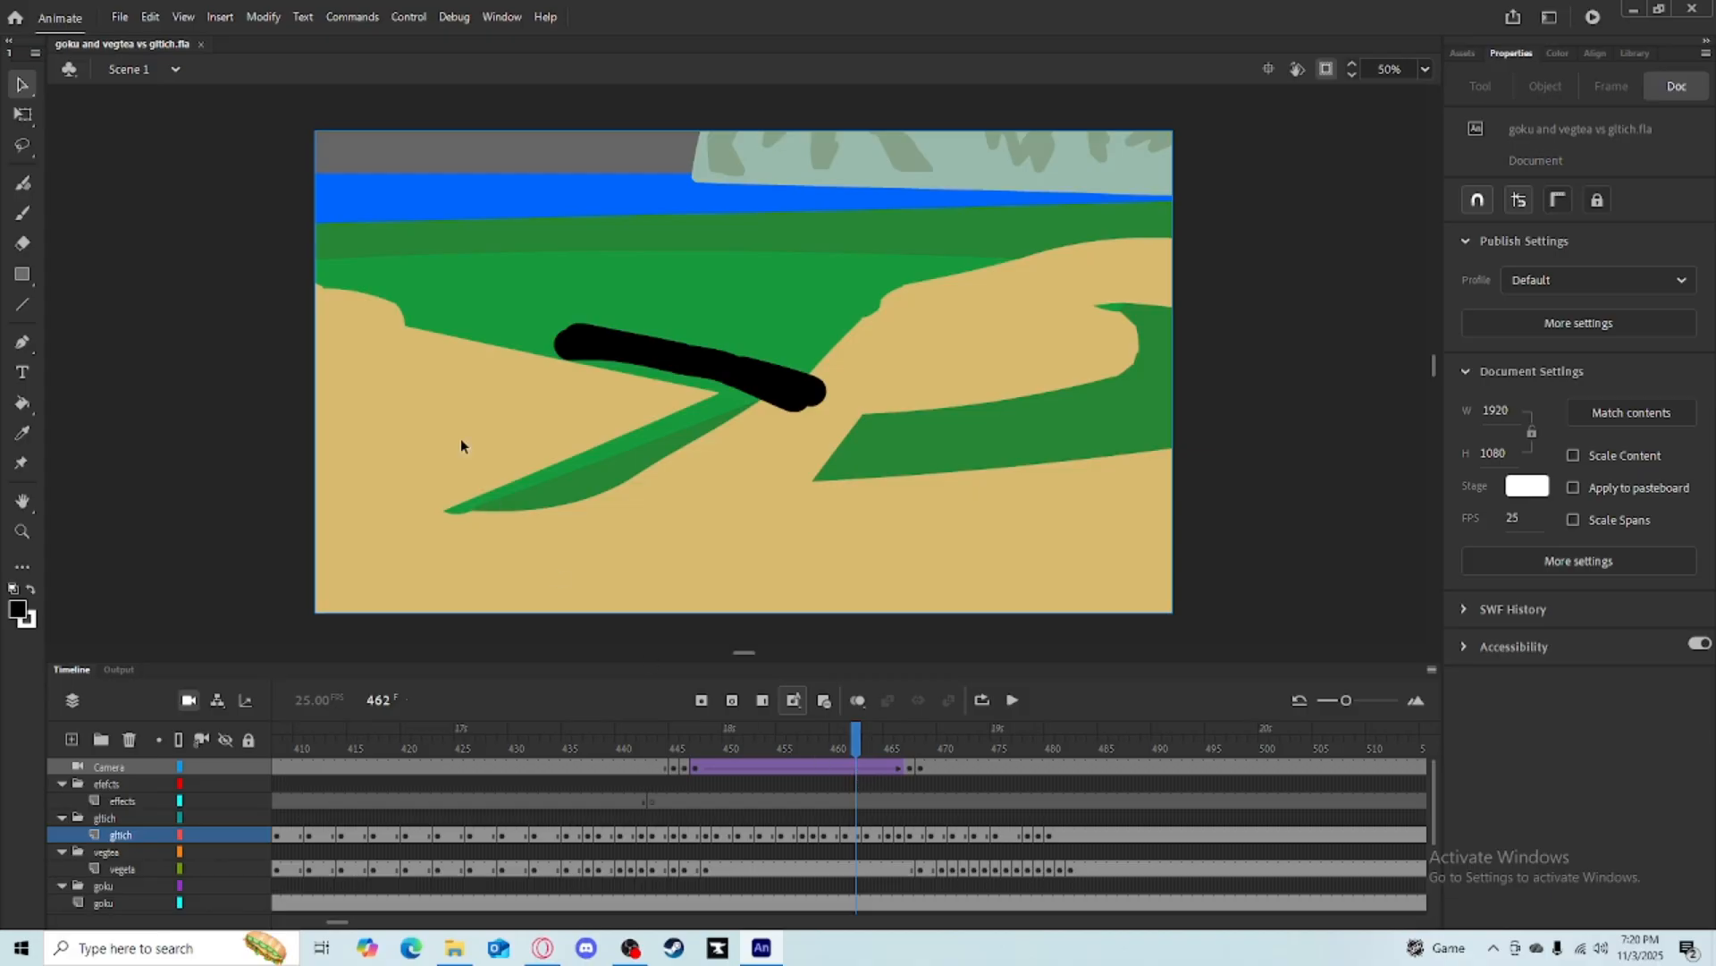
{"action": "left_click_drag", "start_coordinate": [469, 241], "coordinate": [866, 452]}
{"action": "mouse_move", "coordinate": [856, 749]}
{"action": "left_mouse_down"}
{"action": "mouse_move", "coordinate": [812, 749]}
{"action": "mouse_move", "coordinate": [856, 748]}
{"action": "left_mouse_up"}
{"action": "left_click_drag", "start_coordinate": [493, 279], "coordinate": [915, 488]}
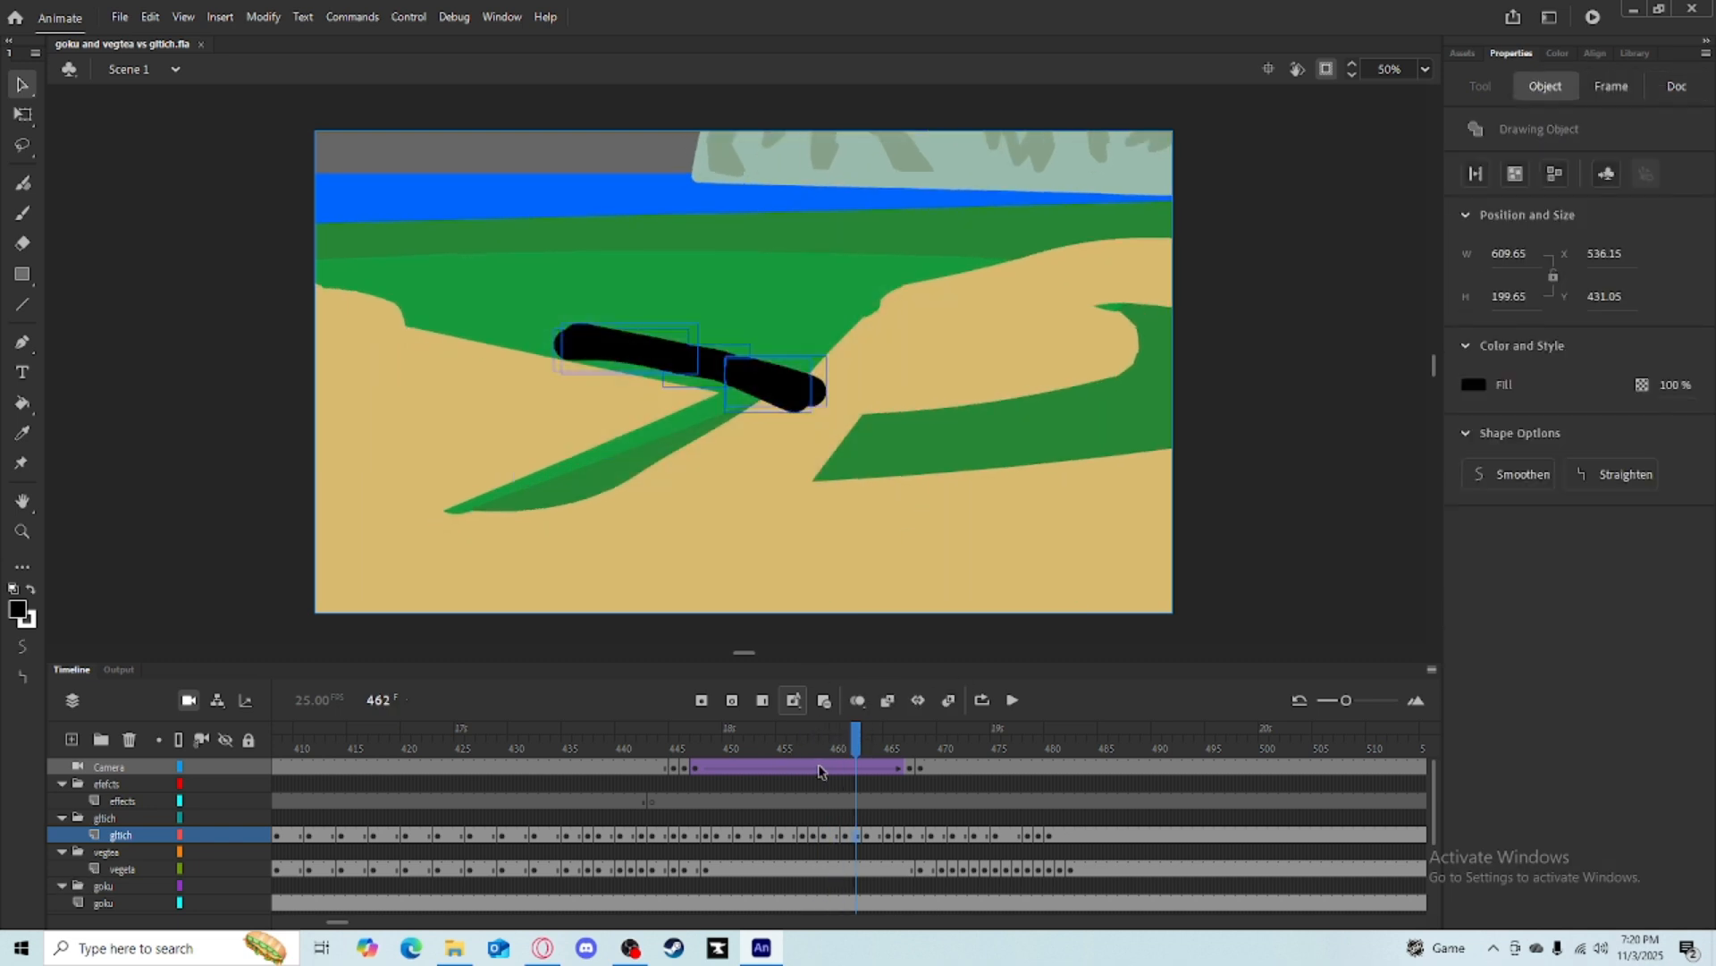
{"action": "left_click", "coordinate": [846, 749]}
{"action": "mouse_move", "coordinate": [846, 749]}
{"action": "left_mouse_down"}
{"action": "mouse_move", "coordinate": [783, 751]}
{"action": "mouse_move", "coordinate": [1122, 760]}
{"action": "left_mouse_up"}
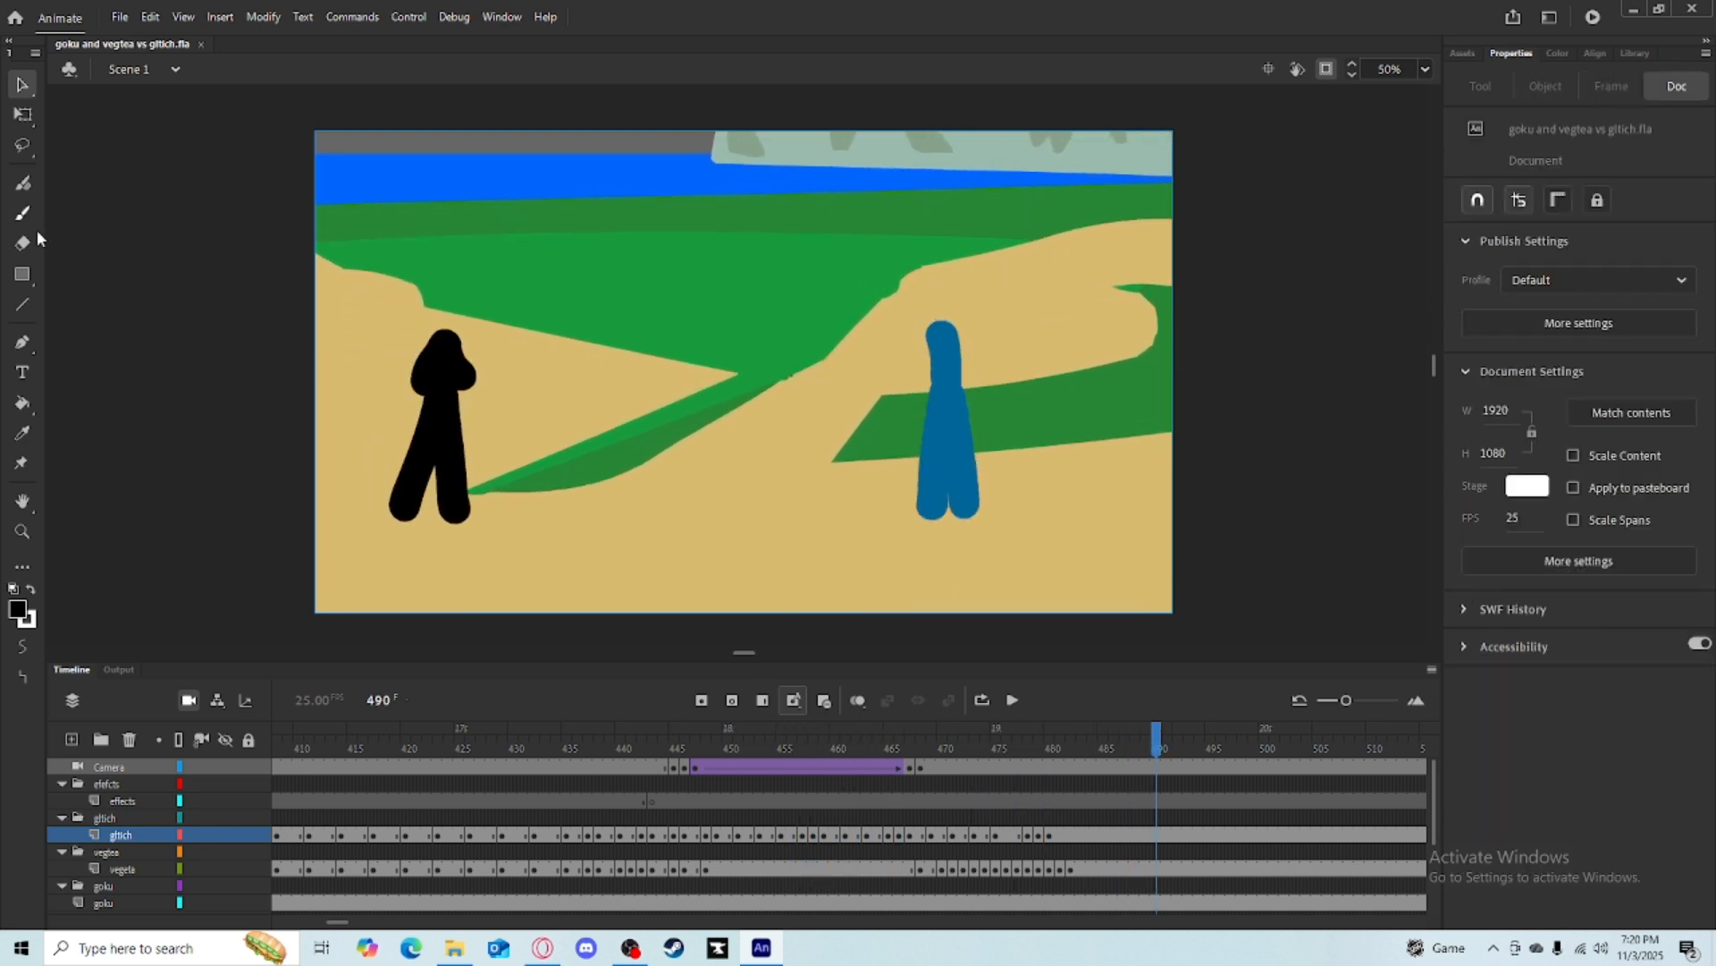
{"action": "key", "text": "b"}
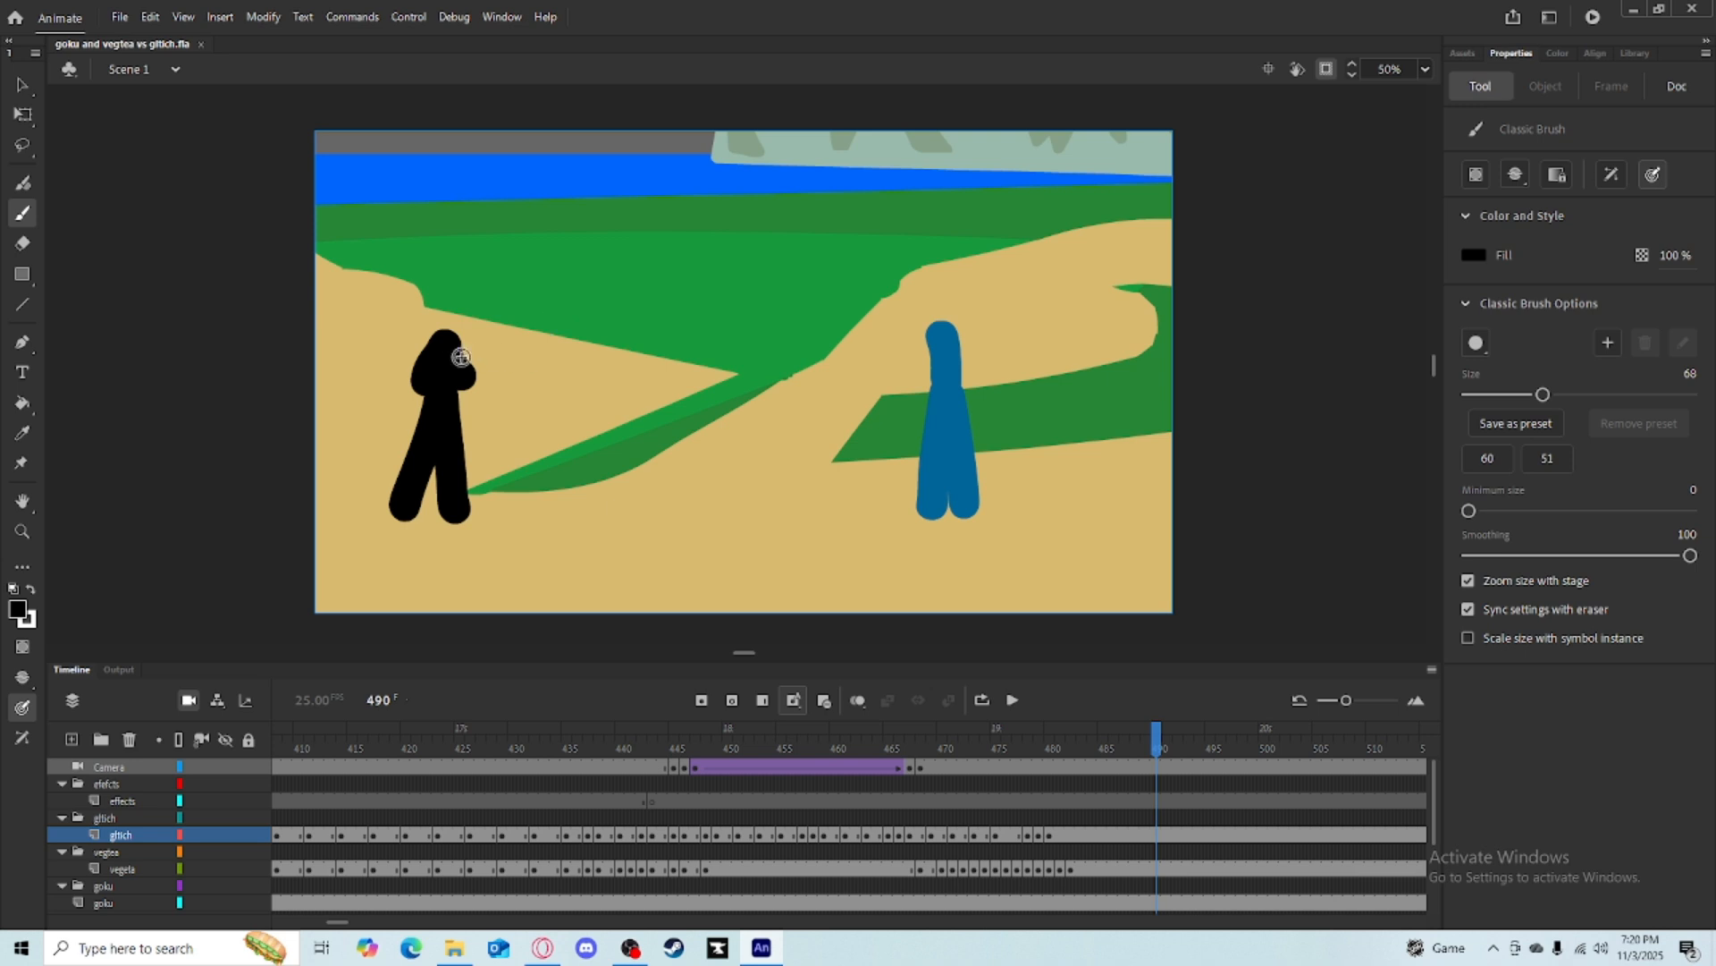
{"action": "left_click_drag", "start_coordinate": [1158, 740], "coordinate": [1114, 742]}
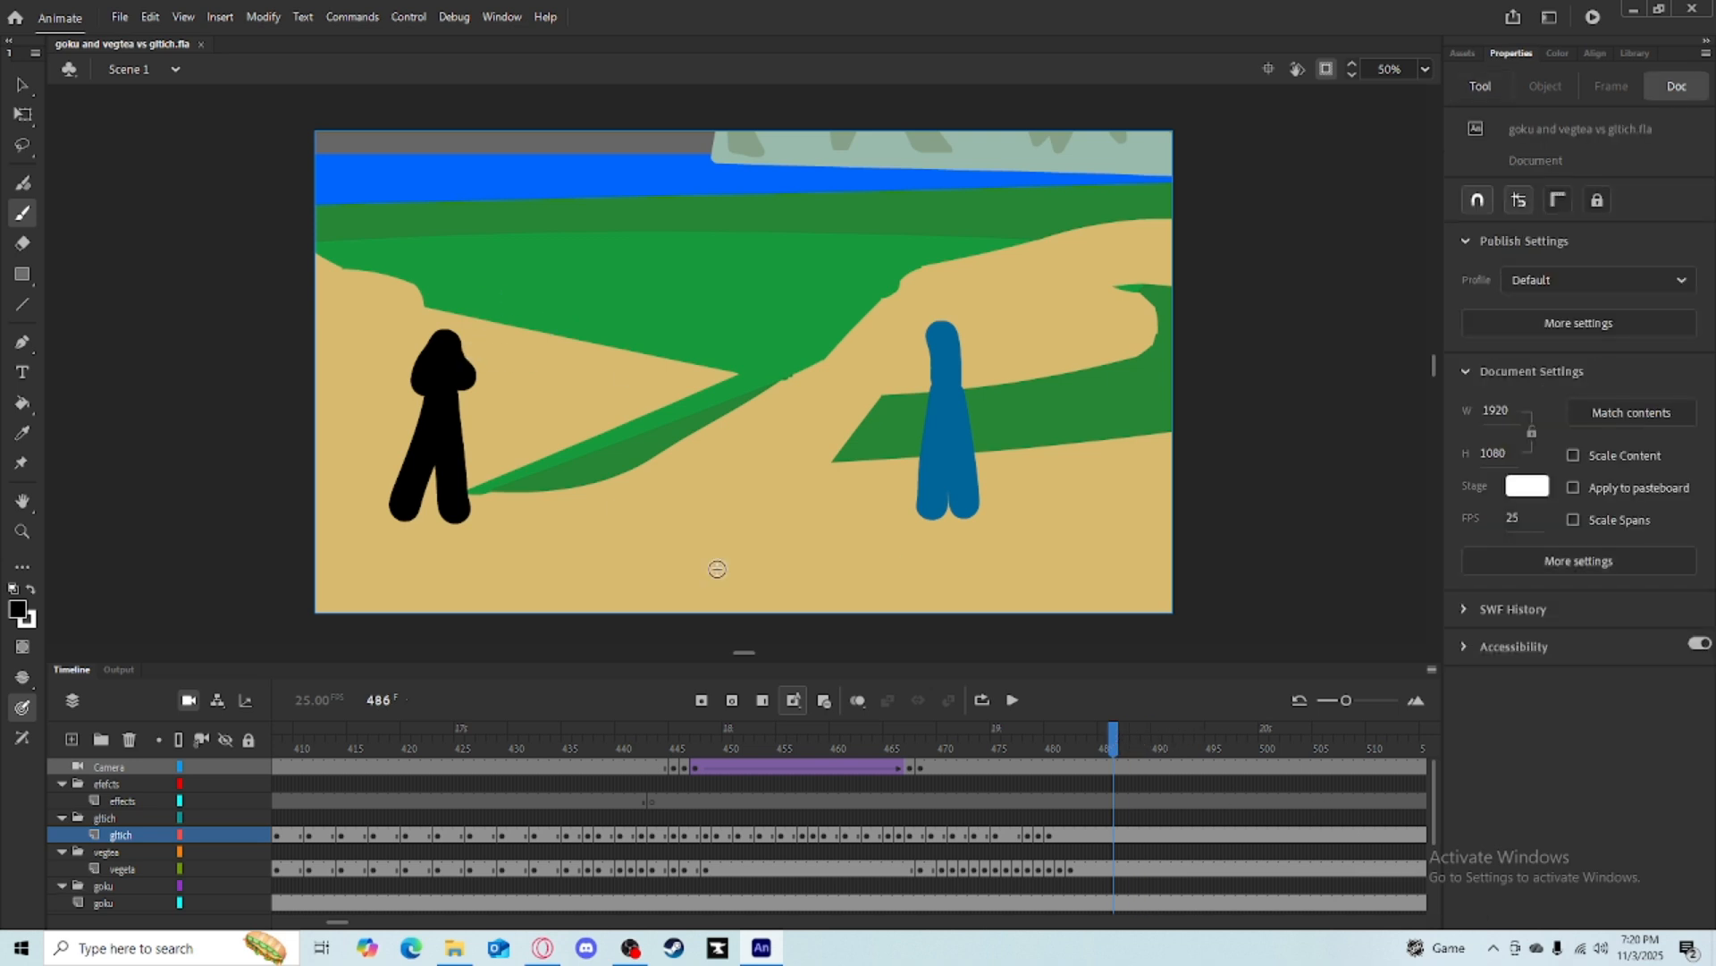
{"action": "left_click_drag", "start_coordinate": [322, 308], "coordinate": [526, 617]}
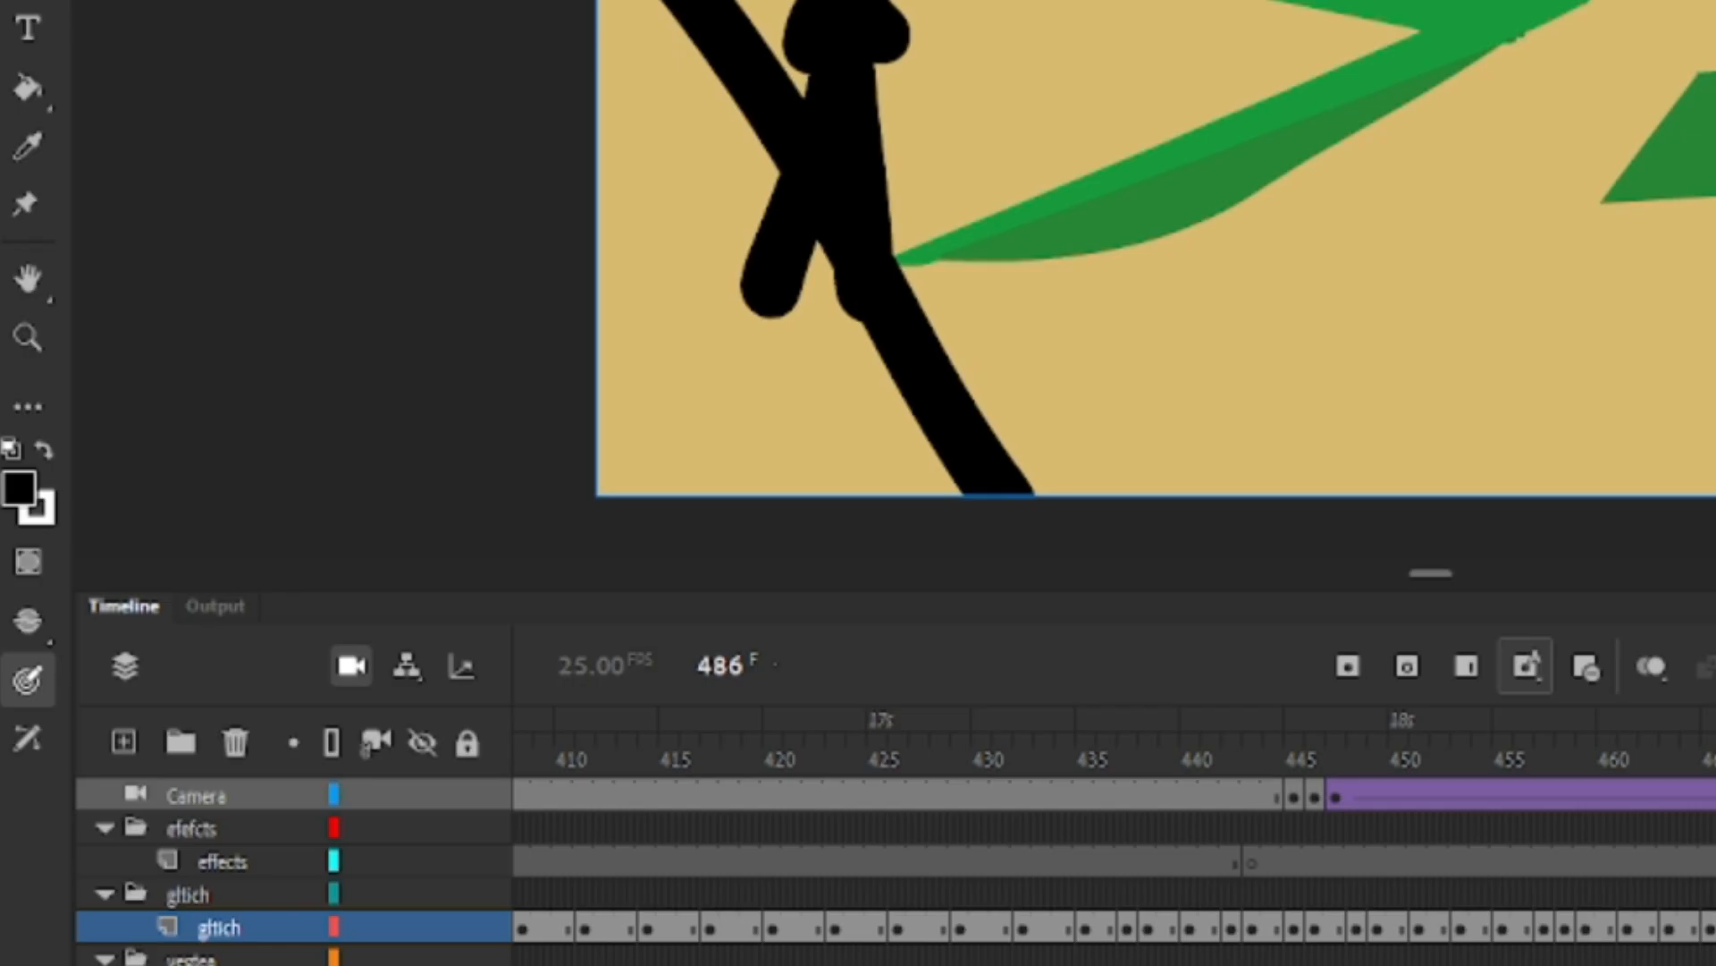
{"action": "key", "text": "super"}
{"action": "key", "text": "super"}
{"action": "key", "text": "ctrl+z"}
Select and delete the standing black figure at frame 486.
{"action": "key", "text": "q"}
{"action": "left_click_drag", "start_coordinate": [328, 220], "coordinate": [564, 617]}
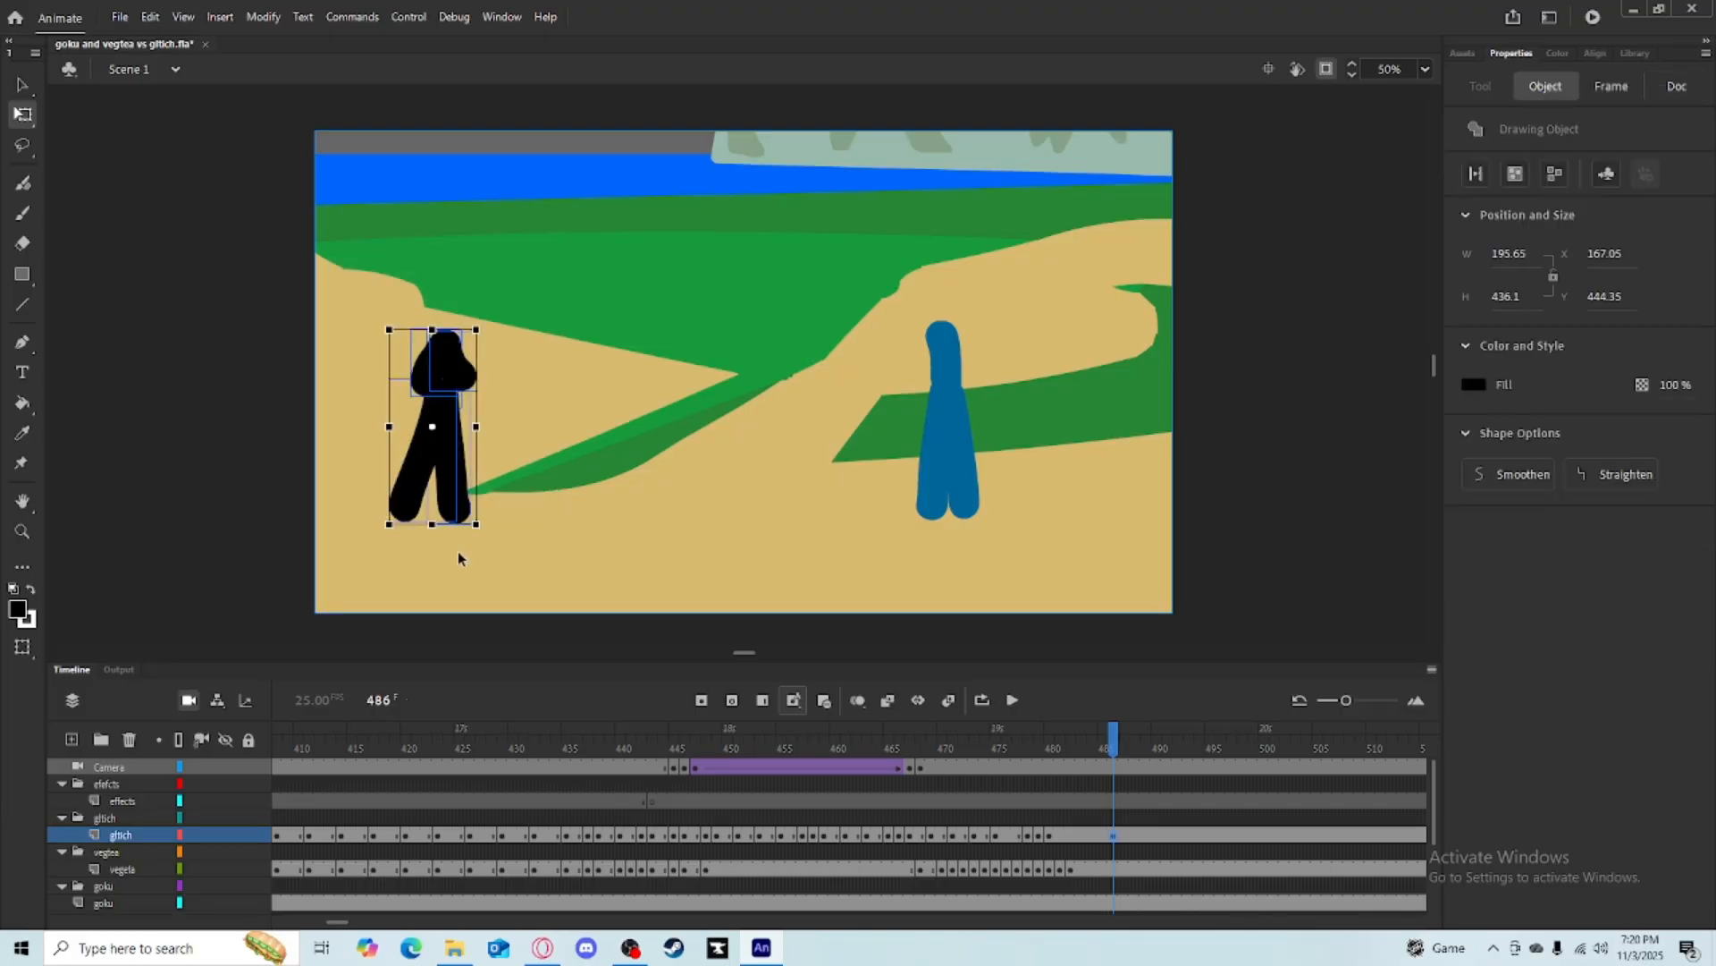
{"action": "key", "text": "Delete"}
Turn on onion skinning and brush a new crouching pose of the black figure at frame 486.
{"action": "key", "text": "b"}
{"action": "left_click", "coordinate": [857, 700]}
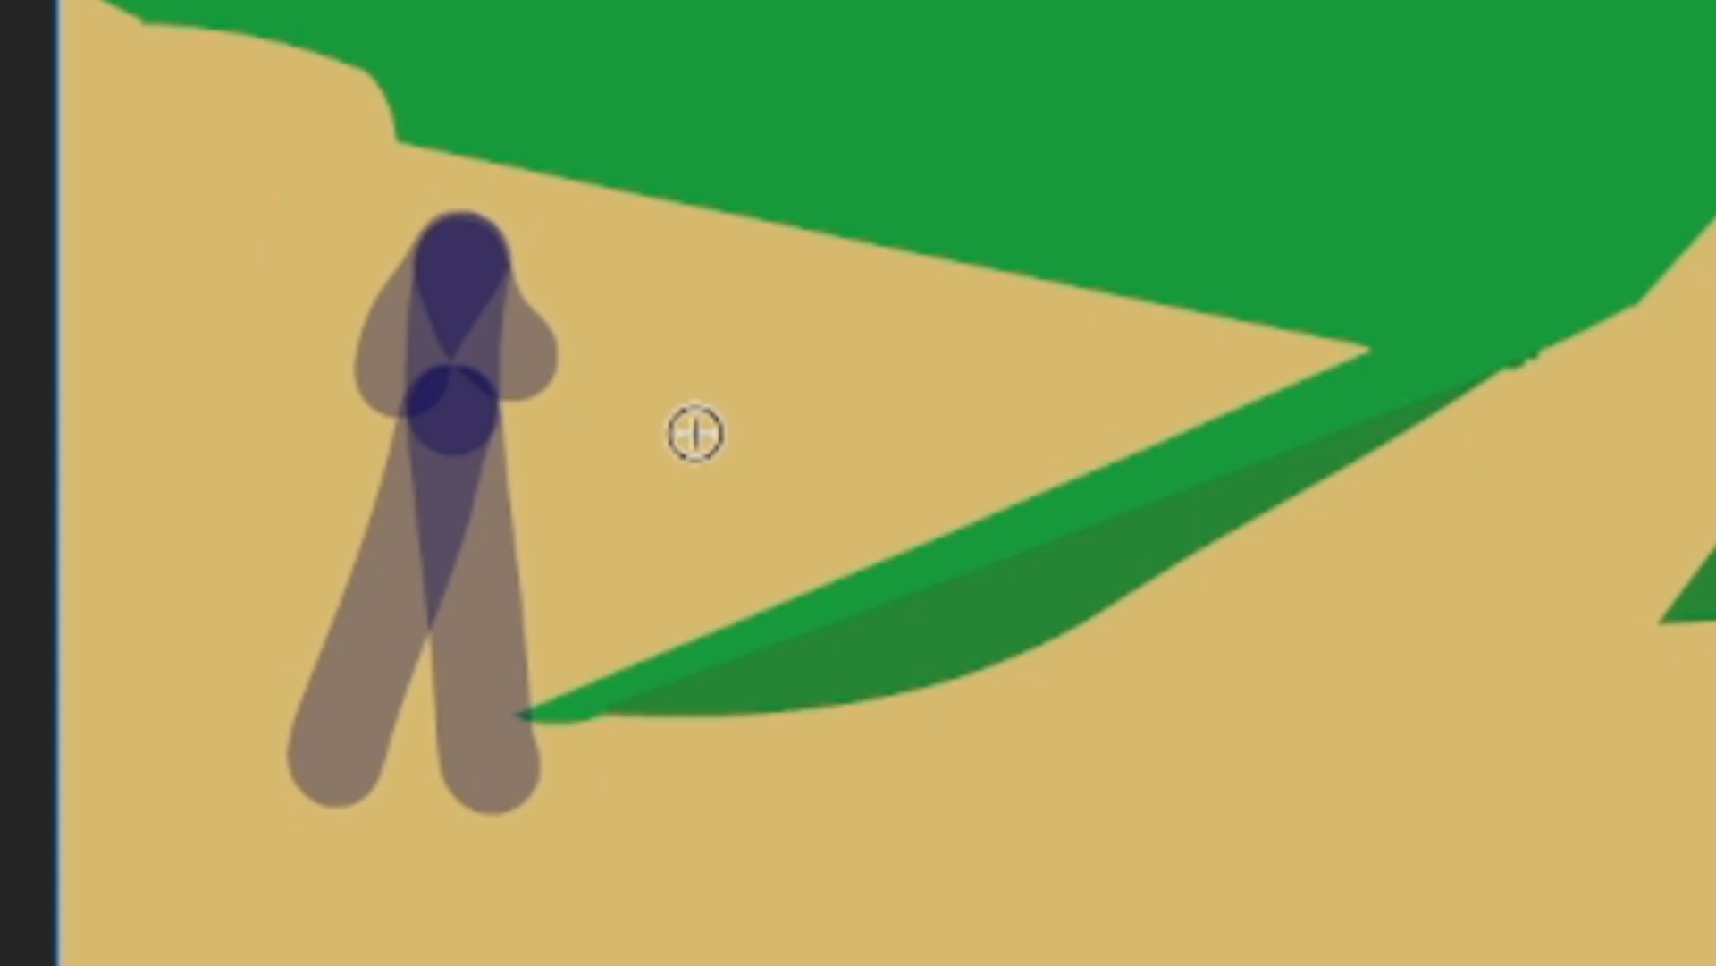
{"action": "left_click_drag", "start_coordinate": [516, 404], "coordinate": [494, 421]}
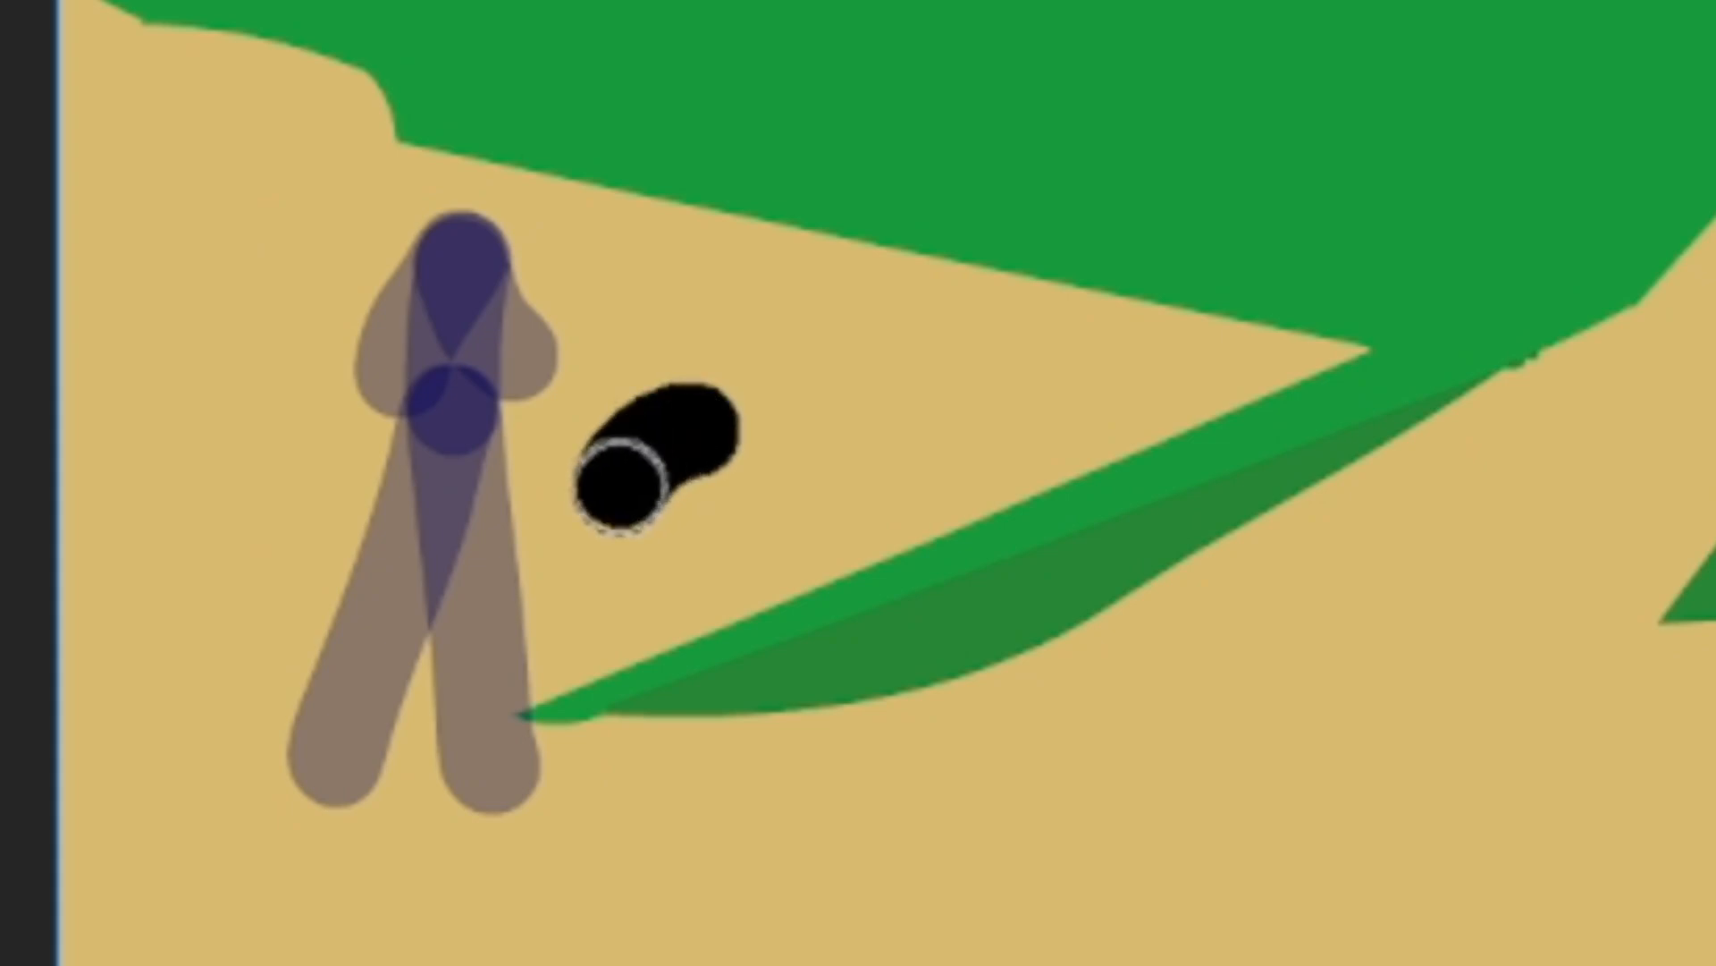
{"action": "mouse_move", "coordinate": [602, 528]}
{"action": "left_mouse_down"}
{"action": "mouse_move", "coordinate": [697, 613]}
{"action": "mouse_move", "coordinate": [617, 747]}
{"action": "mouse_move", "coordinate": [639, 771]}
{"action": "left_mouse_up"}
{"action": "mouse_move", "coordinate": [586, 582]}
{"action": "left_mouse_down"}
{"action": "mouse_move", "coordinate": [575, 559]}
{"action": "mouse_move", "coordinate": [613, 567]}
{"action": "left_mouse_up"}
{"action": "key", "text": "ctrl+z"}
{"action": "left_click_drag", "start_coordinate": [613, 567], "coordinate": [534, 662]}
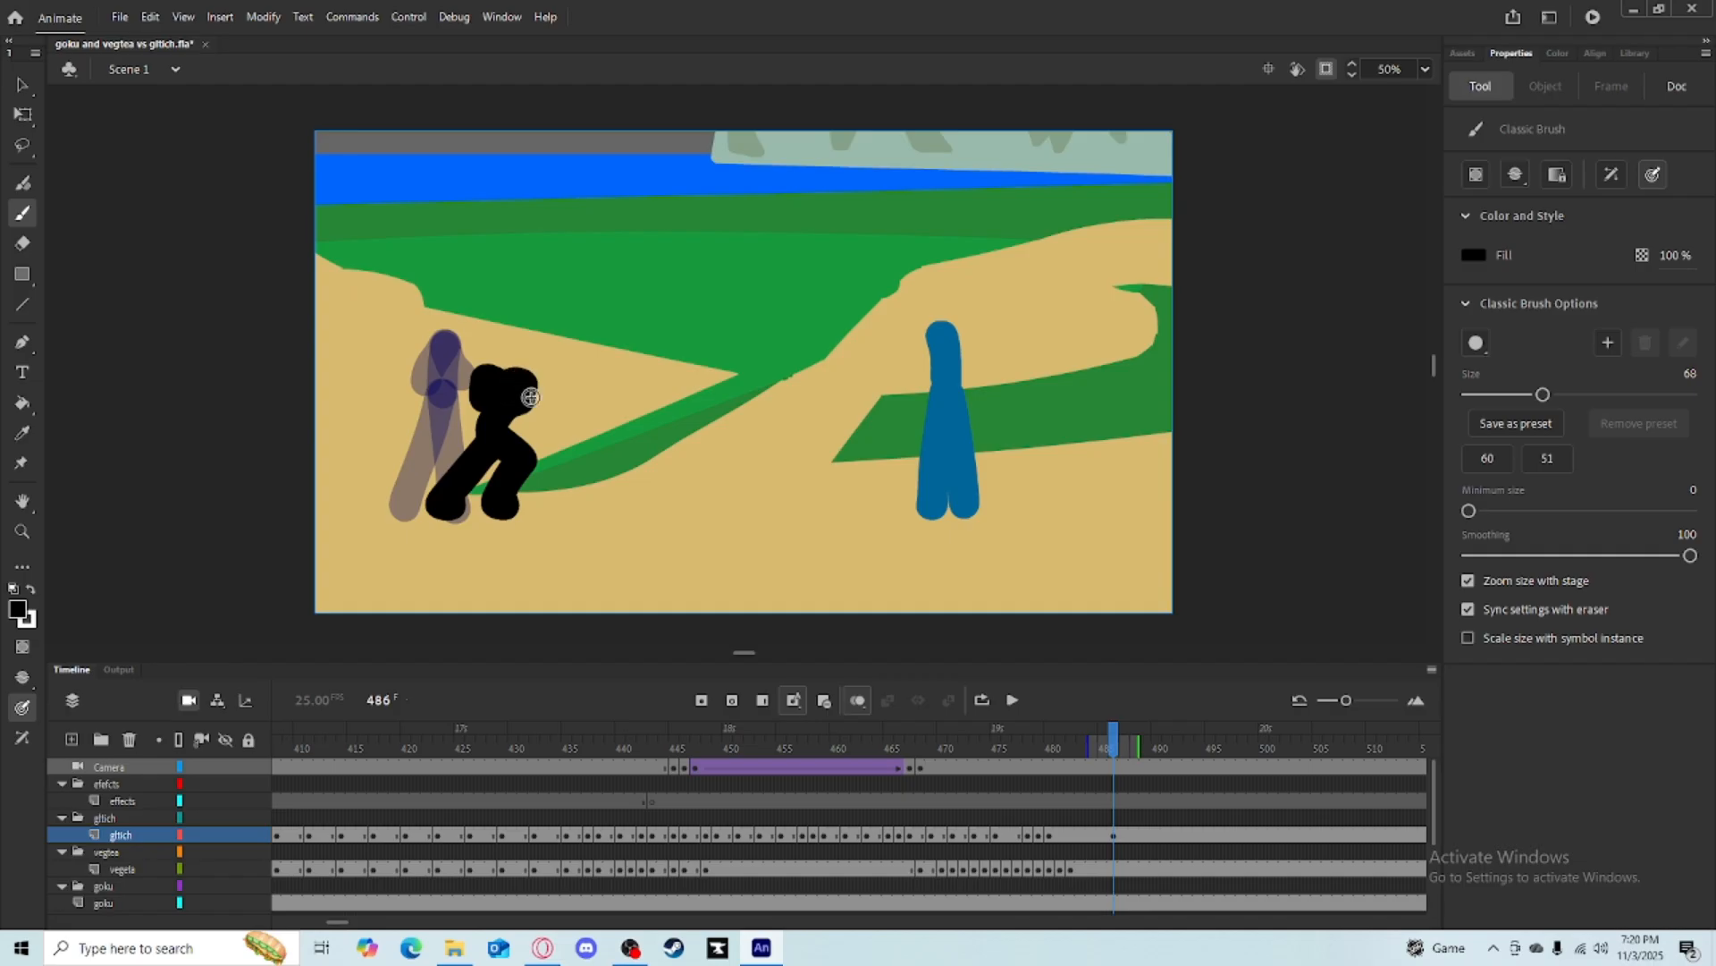
Step forward to frame 488 and delete the figure drawing there.
{"action": "key", "text": "comma"}
{"action": "key", "text": "period"}
{"action": "key", "text": "period"}
{"action": "key", "text": "period"}
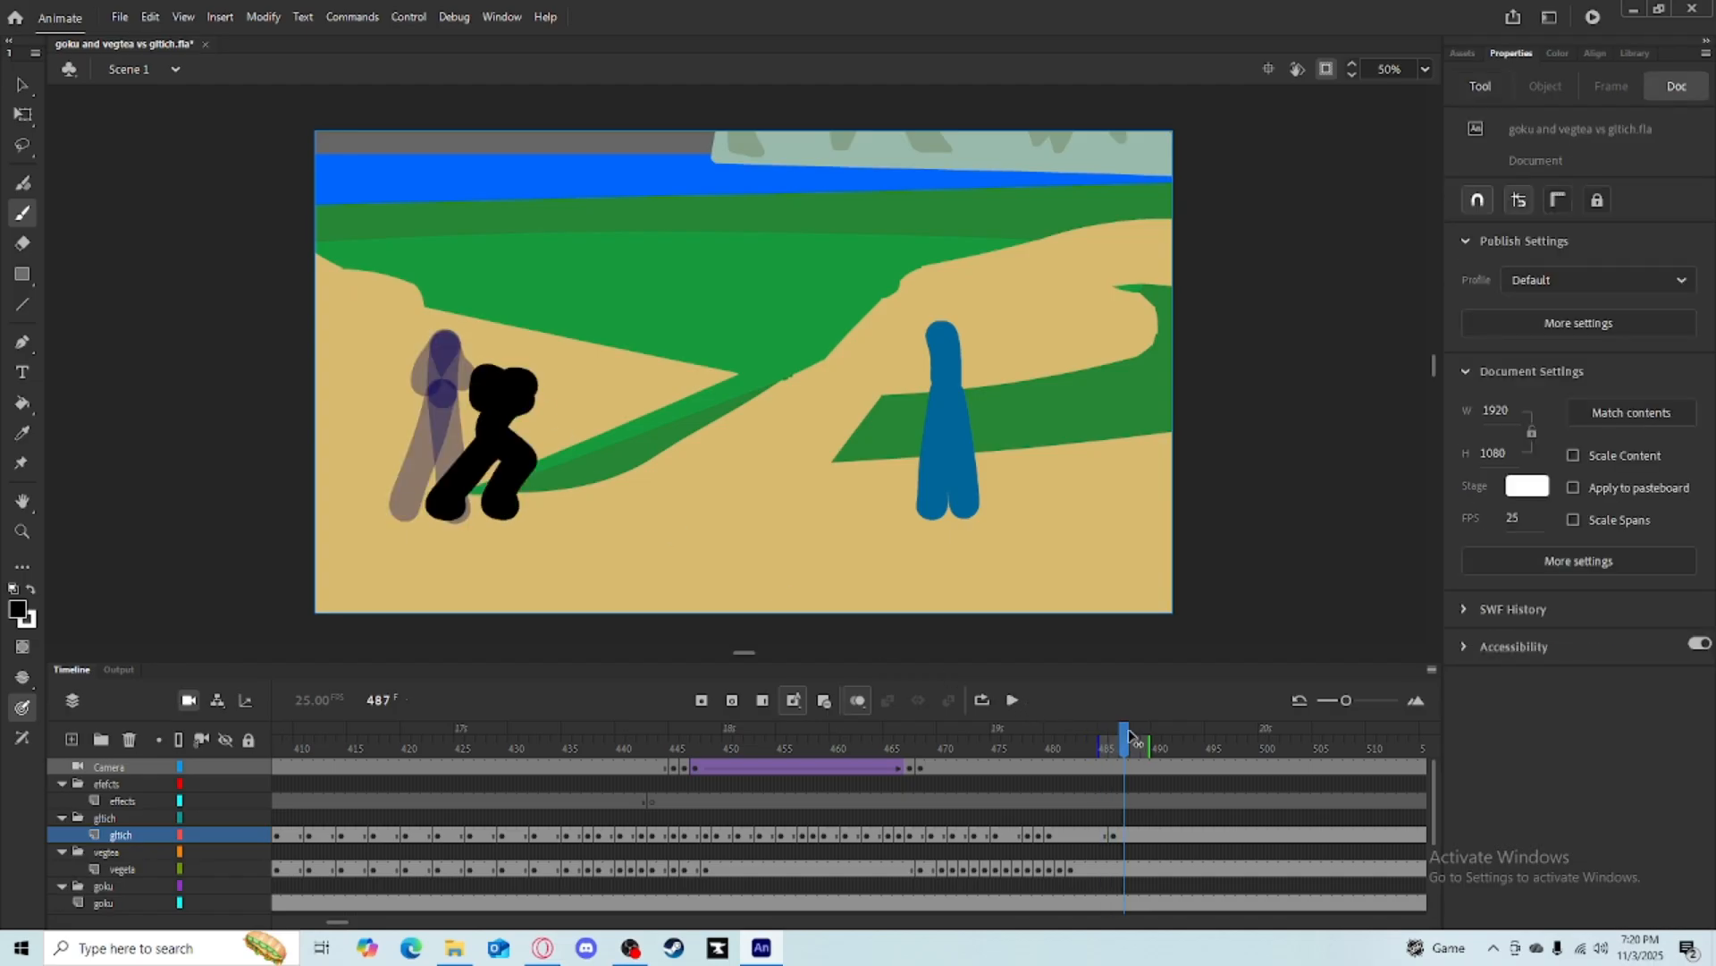
{"action": "left_click", "coordinate": [22, 114]}
{"action": "left_click_drag", "start_coordinate": [287, 248], "coordinate": [584, 544]}
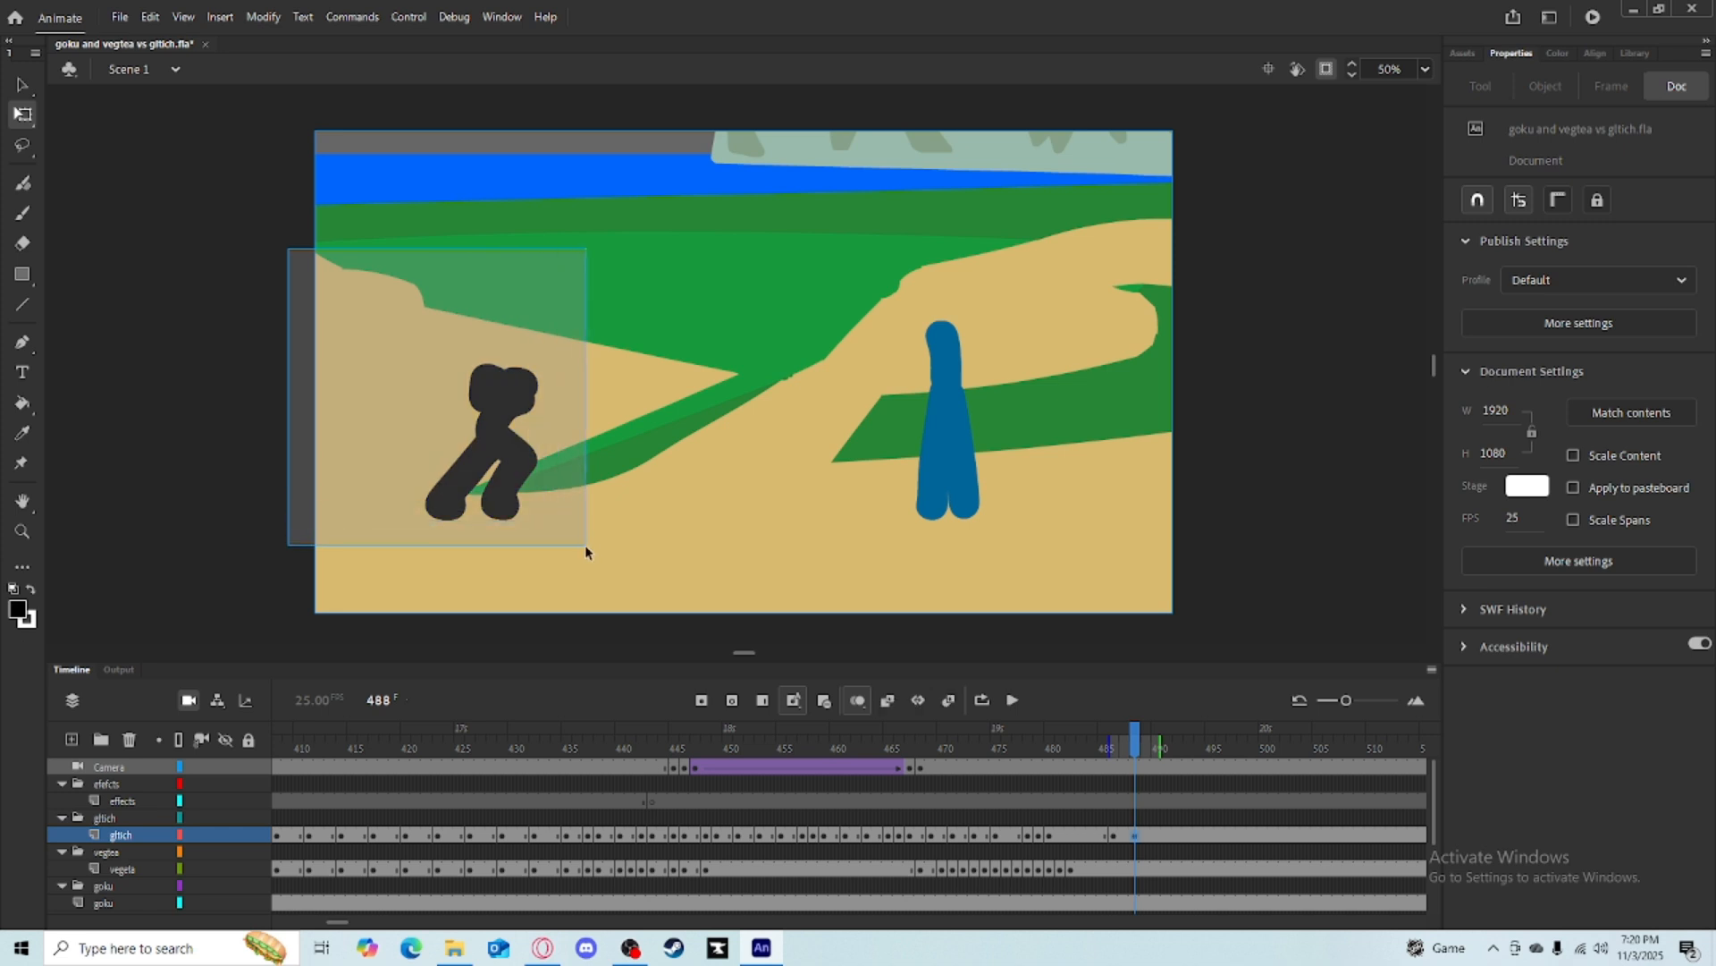
{"action": "key", "text": "Delete"}
Brush a lunging pose of the black figure at frame 488 using the onion skin as a guide.
{"action": "key", "text": "b"}
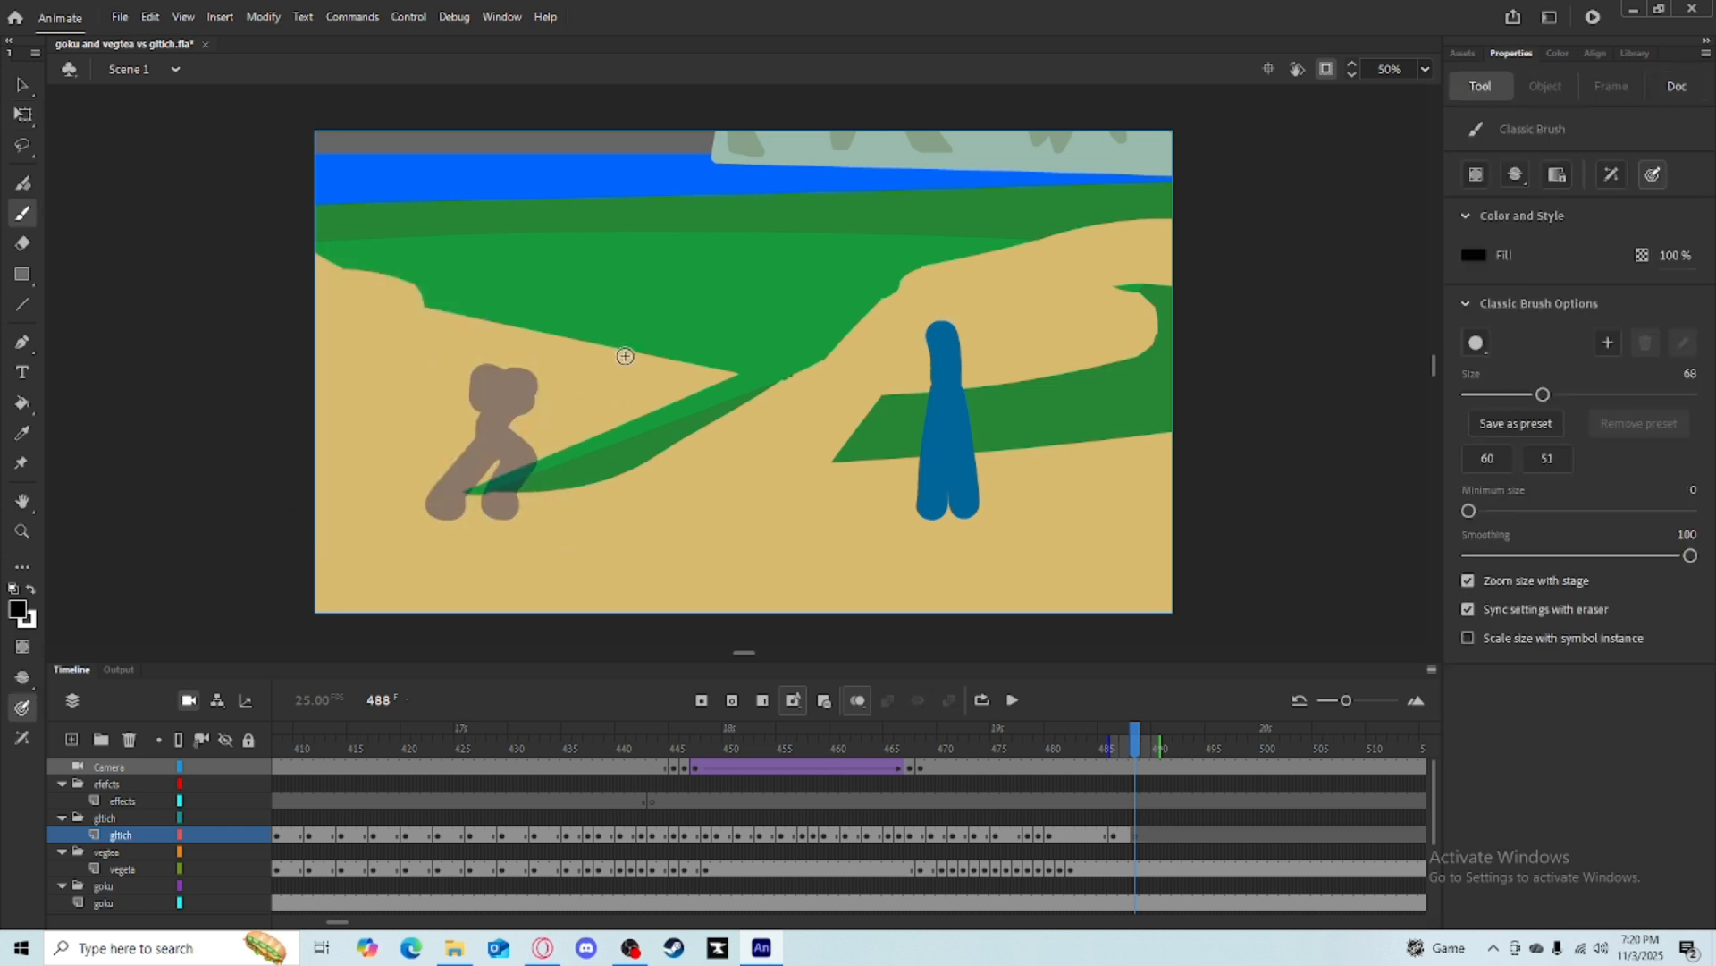
{"action": "mouse_move", "coordinate": [625, 355]}
{"action": "left_mouse_down"}
{"action": "mouse_move", "coordinate": [598, 396]}
{"action": "mouse_move", "coordinate": [630, 348]}
{"action": "mouse_move", "coordinate": [592, 372]}
{"action": "mouse_move", "coordinate": [693, 352]}
{"action": "left_mouse_up"}
{"action": "key", "text": "ctrl+z"}
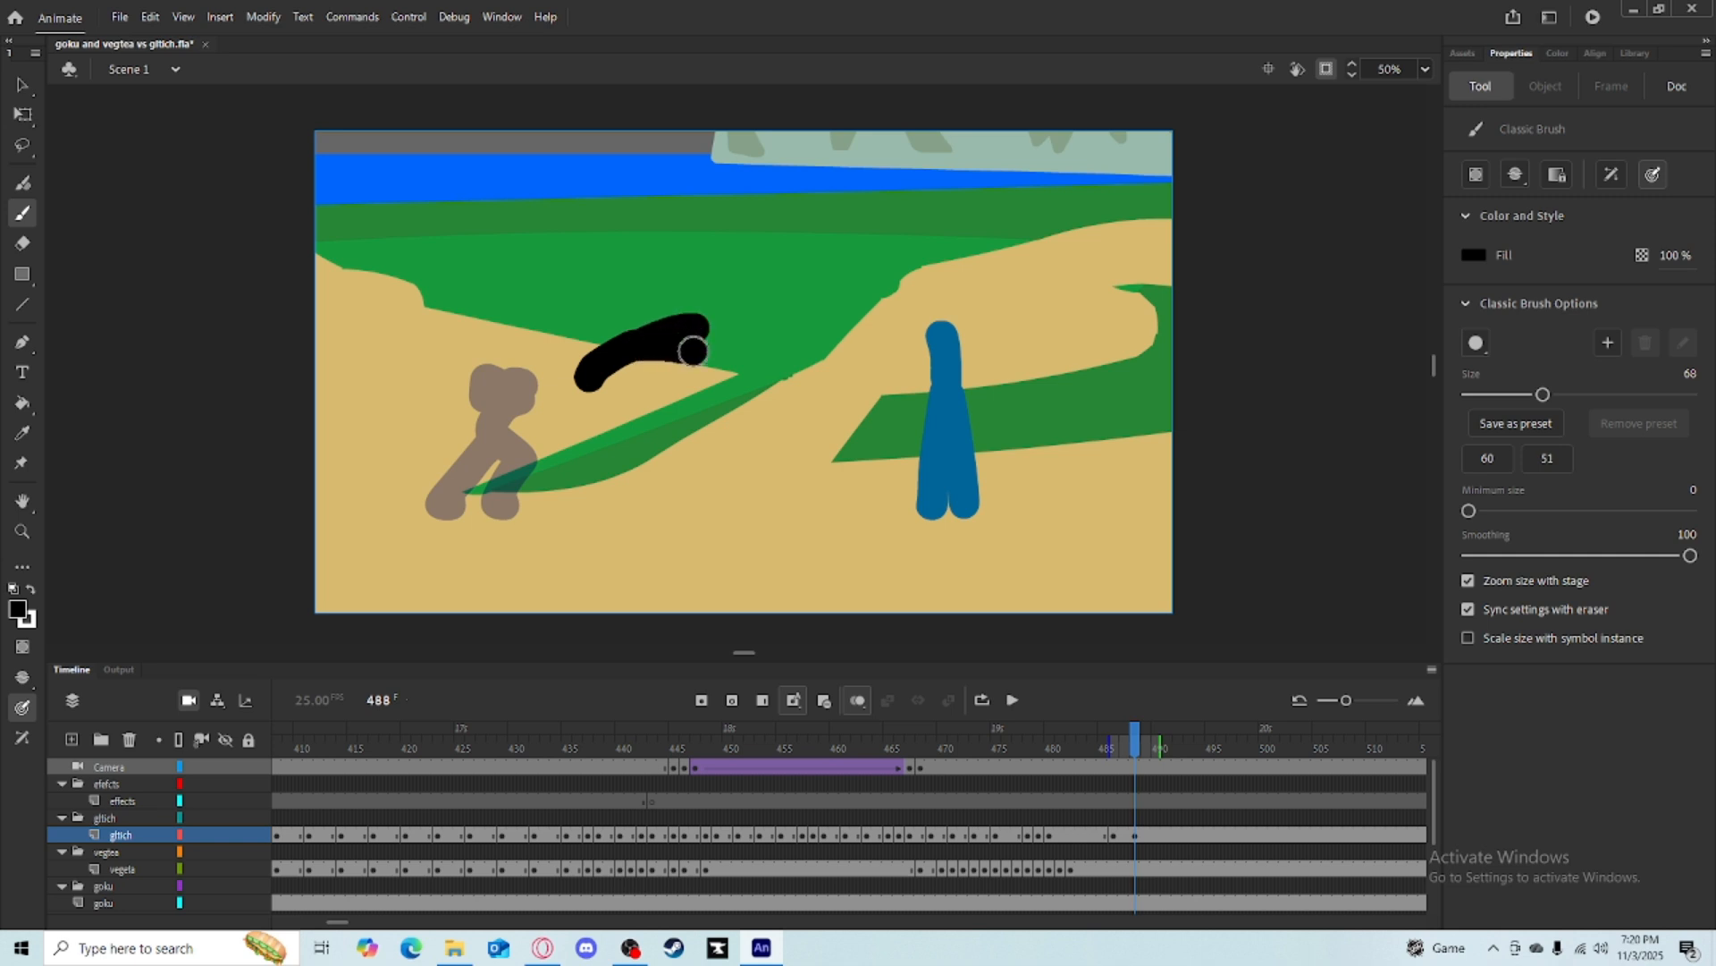
{"action": "left_click_drag", "start_coordinate": [587, 383], "coordinate": [526, 456]}
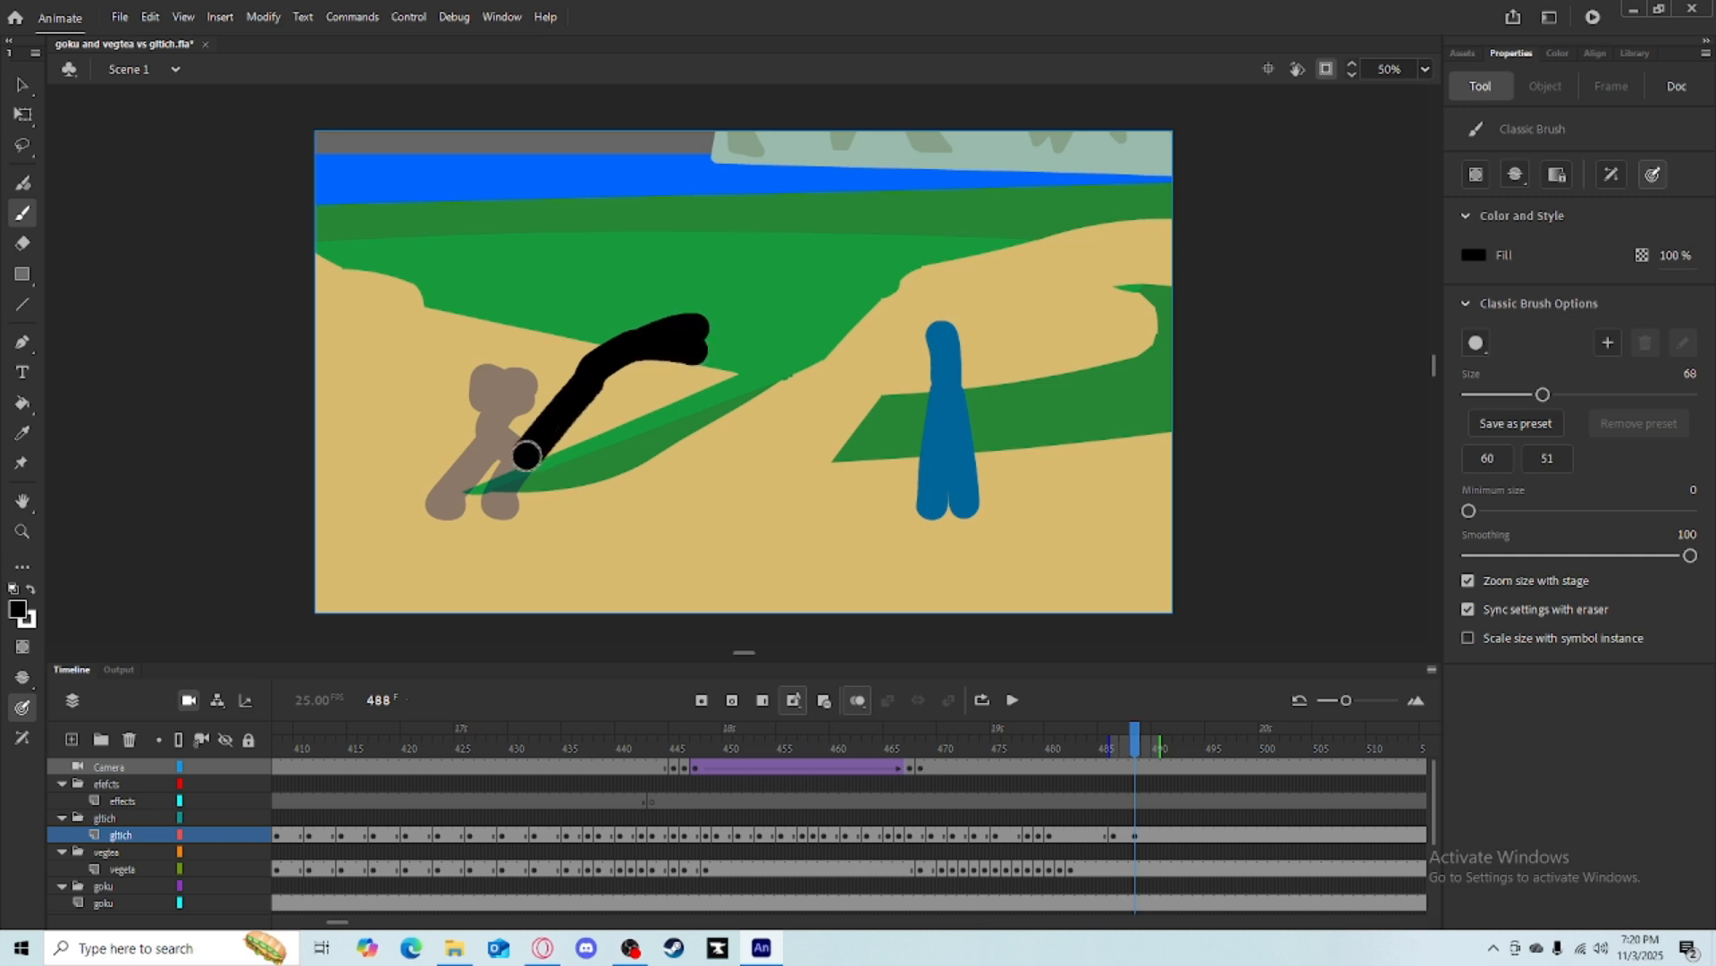
{"action": "left_click_drag", "start_coordinate": [573, 382], "coordinate": [483, 417]}
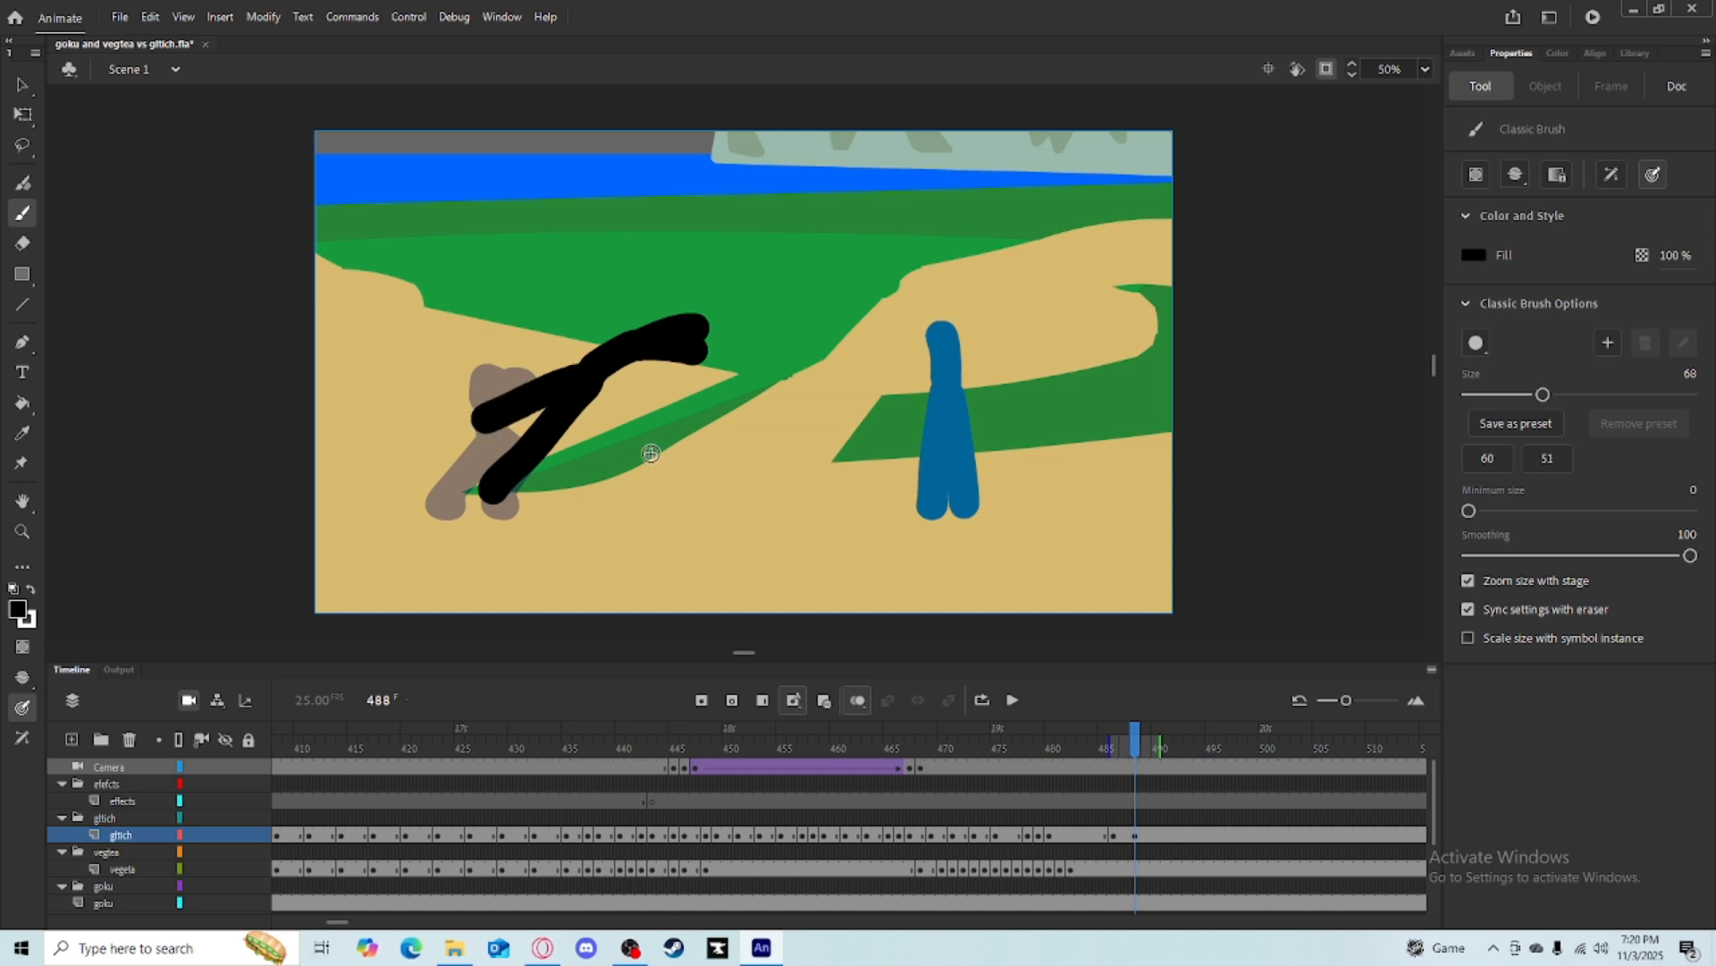
Select frames 486 to 492 on the gltich layer and clear them.
{"action": "mouse_move", "coordinate": [1135, 731]}
{"action": "left_mouse_down"}
{"action": "mouse_move", "coordinate": [1080, 731]}
{"action": "mouse_move", "coordinate": [1157, 731]}
{"action": "mouse_move", "coordinate": [1088, 731]}
{"action": "mouse_move", "coordinate": [1154, 731]}
{"action": "mouse_move", "coordinate": [1135, 732]}
{"action": "left_mouse_up"}
{"action": "left_click", "coordinate": [1131, 835]}
{"action": "mouse_move", "coordinate": [1131, 835]}
{"action": "left_mouse_down"}
{"action": "mouse_move", "coordinate": [1099, 835]}
{"action": "mouse_move", "coordinate": [1113, 836]}
{"action": "left_mouse_up"}
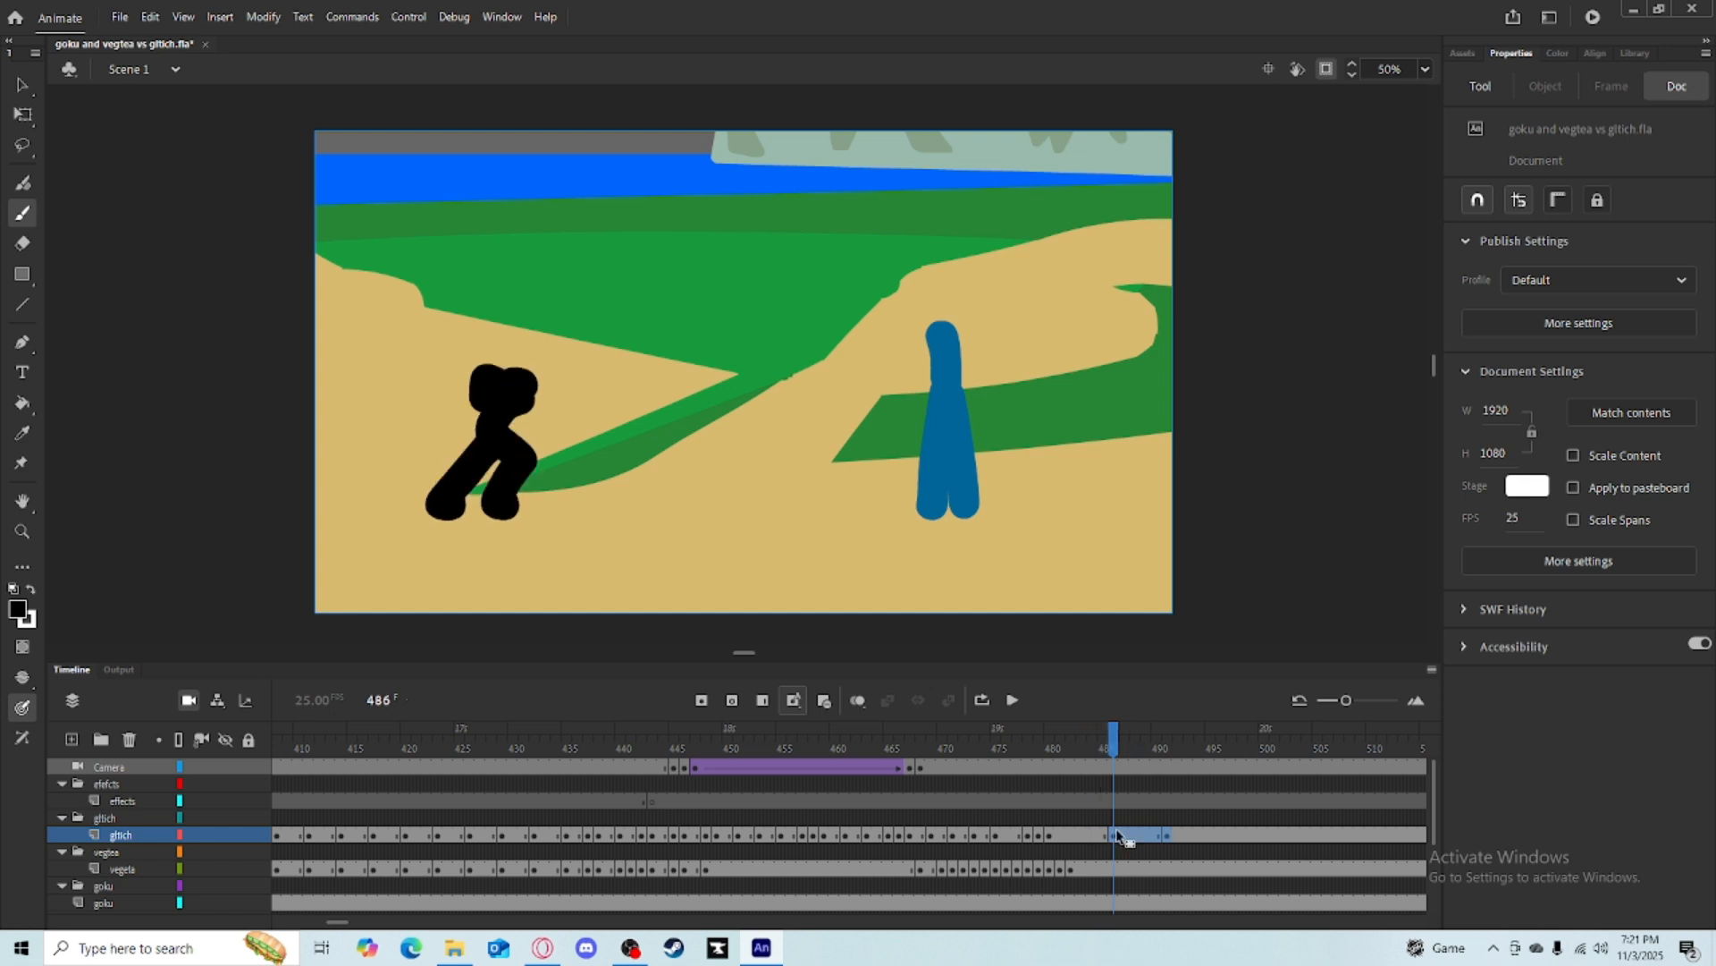
{"action": "right_click", "coordinate": [1113, 835]}
{"action": "left_click", "coordinate": [1171, 479]}
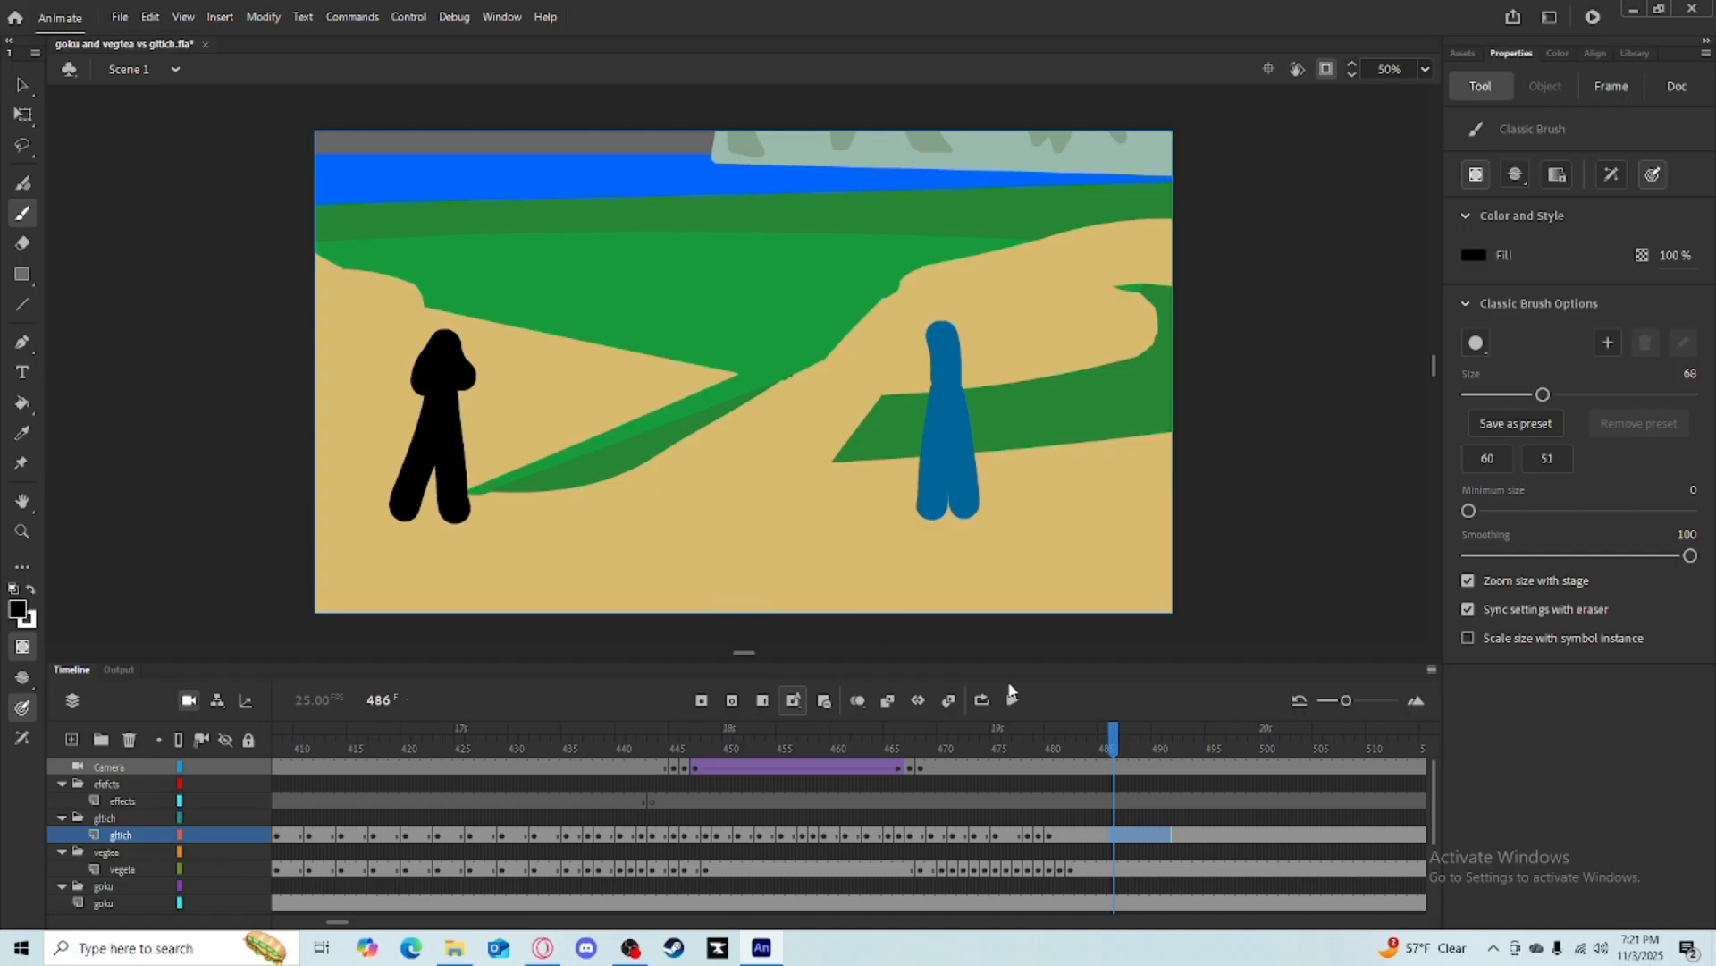
Draw a horizontal white line across the stage at frame 492 with the Line tool and undo it.
{"action": "left_click", "coordinate": [1011, 694]}
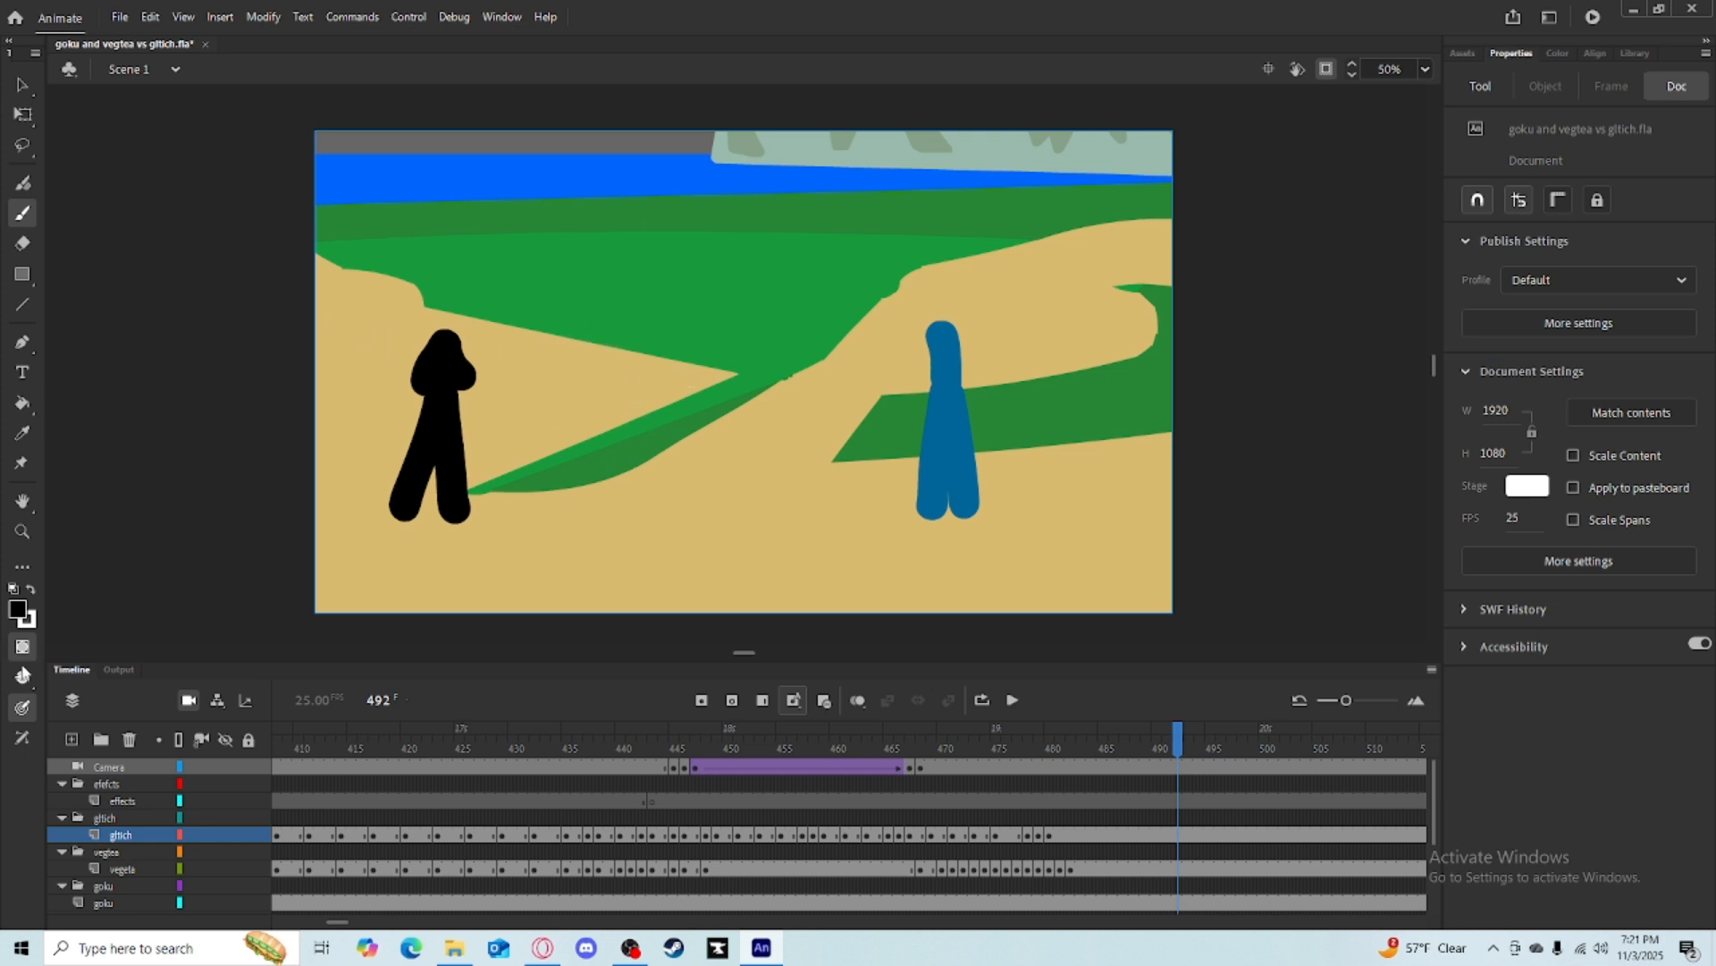
{"action": "left_click", "coordinate": [23, 305]}
{"action": "left_click_drag", "start_coordinate": [200, 328], "coordinate": [1103, 327]}
{"action": "left_click_drag", "start_coordinate": [1241, 328], "coordinate": [1302, 336]}
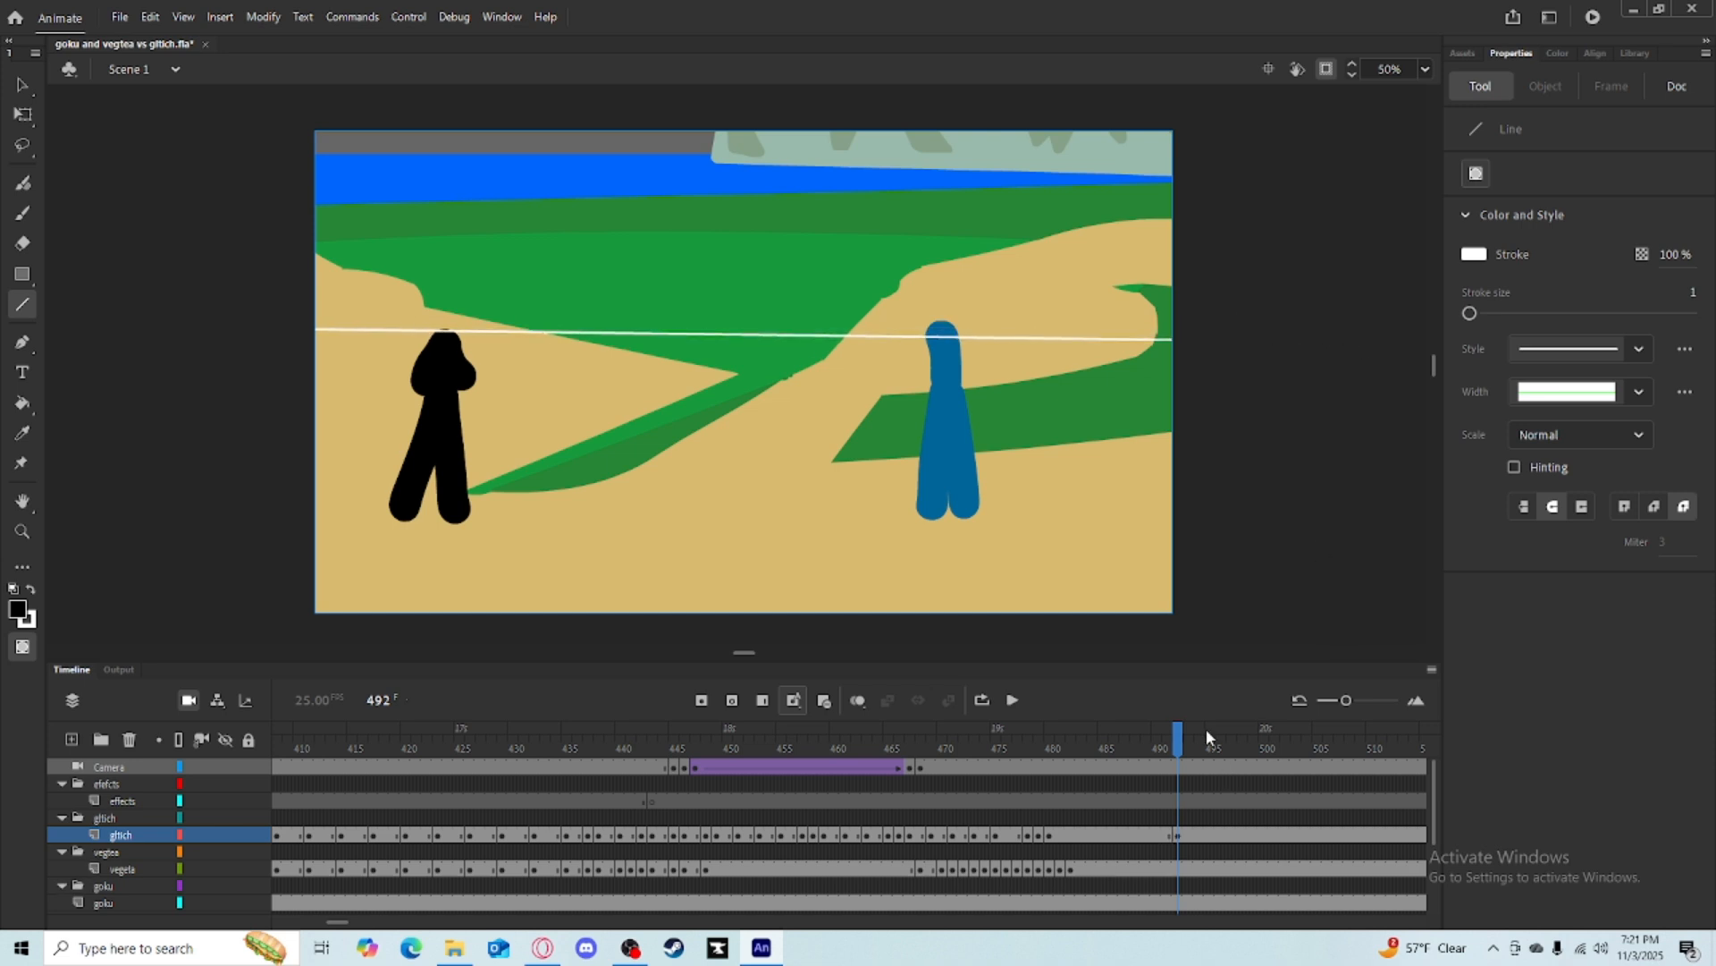
{"action": "mouse_move", "coordinate": [1205, 728]}
{"action": "left_mouse_down"}
{"action": "mouse_move", "coordinate": [974, 738]}
{"action": "mouse_move", "coordinate": [981, 720]}
{"action": "mouse_move", "coordinate": [1016, 738]}
{"action": "mouse_move", "coordinate": [1195, 733]}
{"action": "left_mouse_up"}
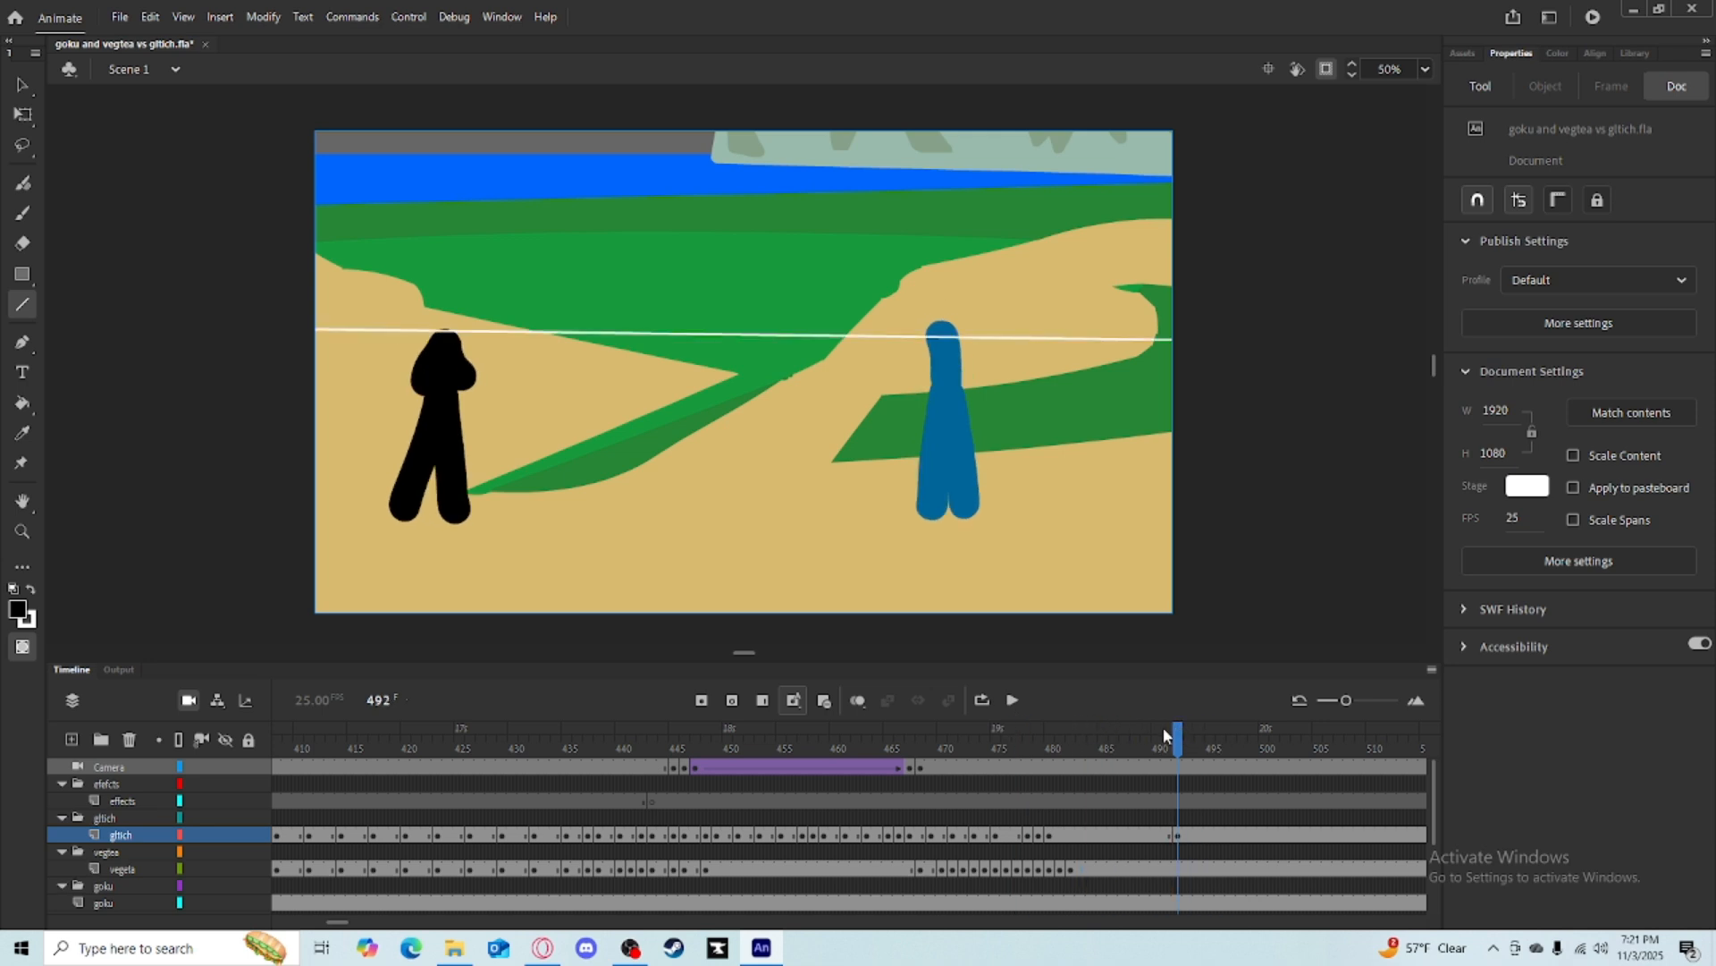
{"action": "key", "text": "ctrl+z"}
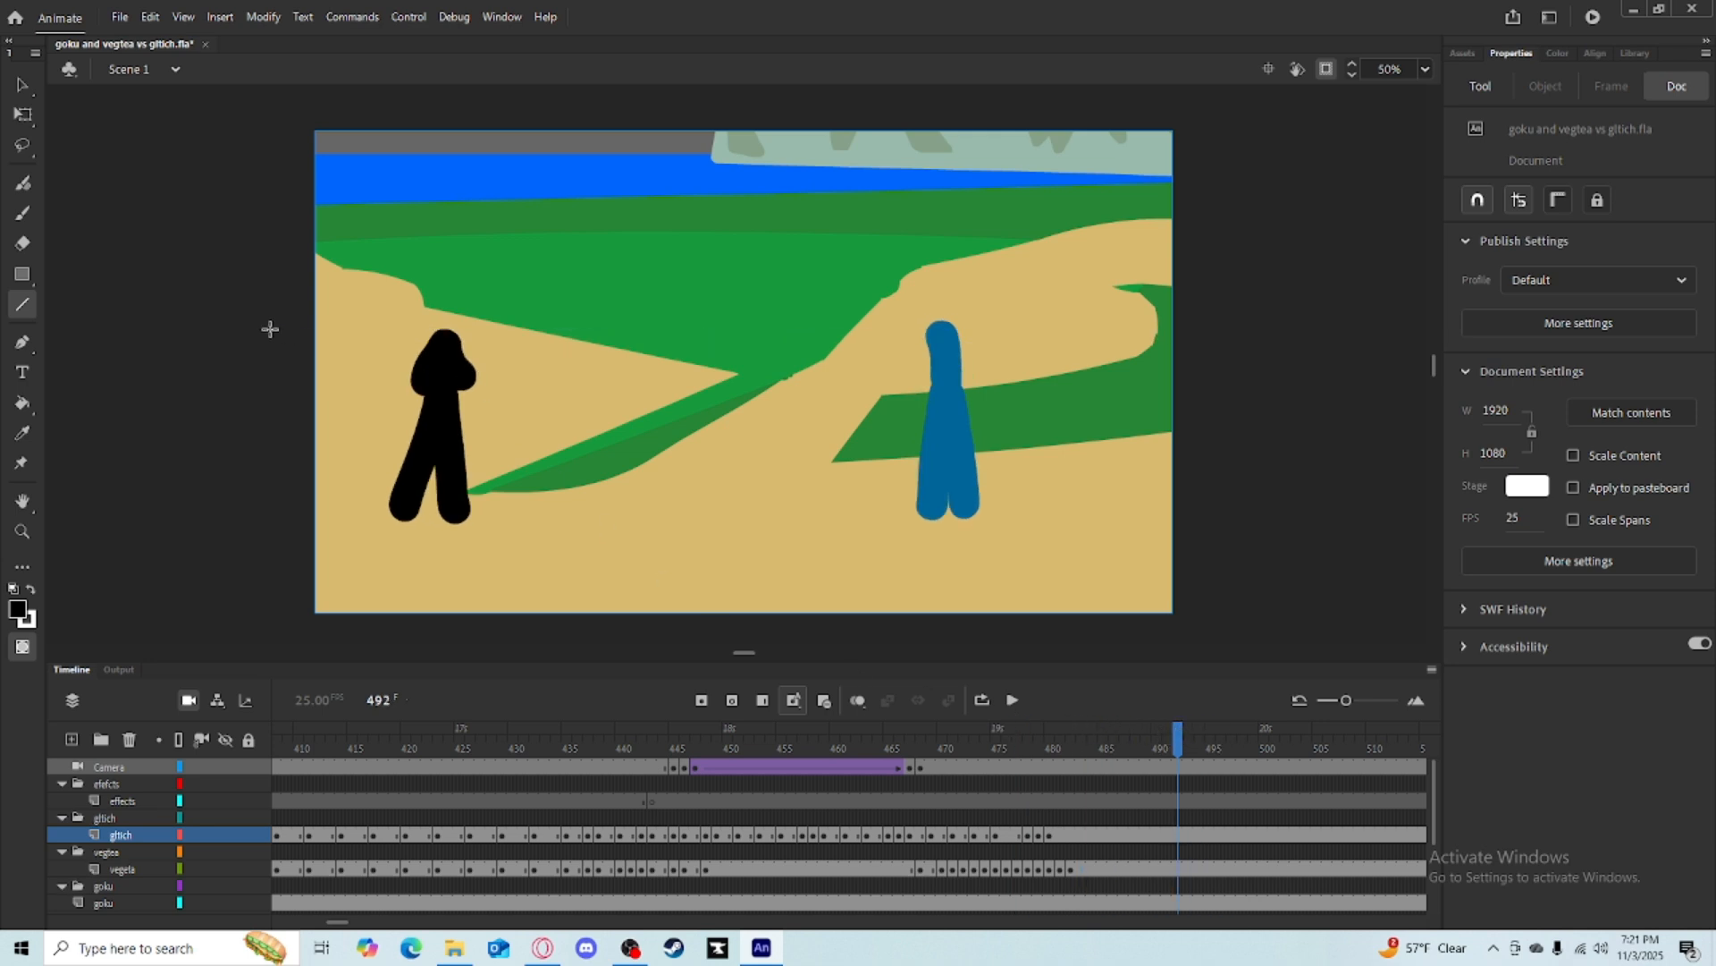
Draw two horizontal white lines across the stage at frame 492, one at head height and one lower.
{"action": "left_click_drag", "start_coordinate": [532, 326], "coordinate": [1224, 323]}
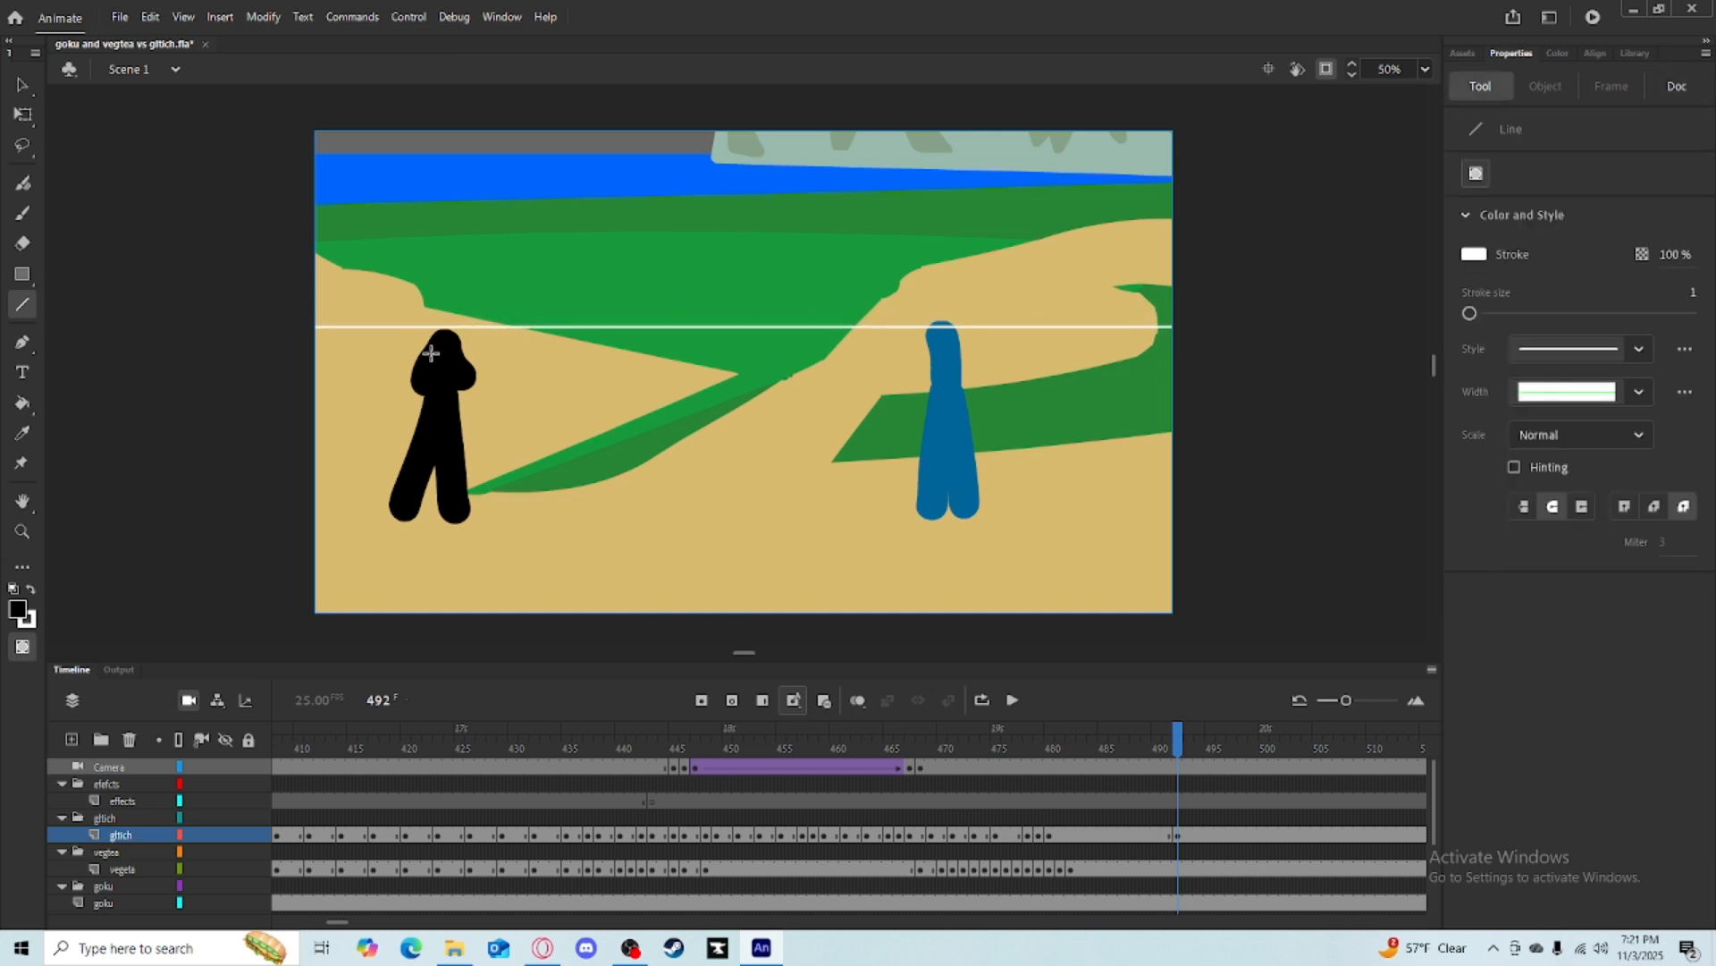
{"action": "mouse_move", "coordinate": [243, 393]}
{"action": "left_mouse_down"}
{"action": "mouse_move", "coordinate": [1161, 372]}
{"action": "mouse_move", "coordinate": [1310, 388]}
{"action": "left_mouse_up"}
{"action": "key", "text": "b"}
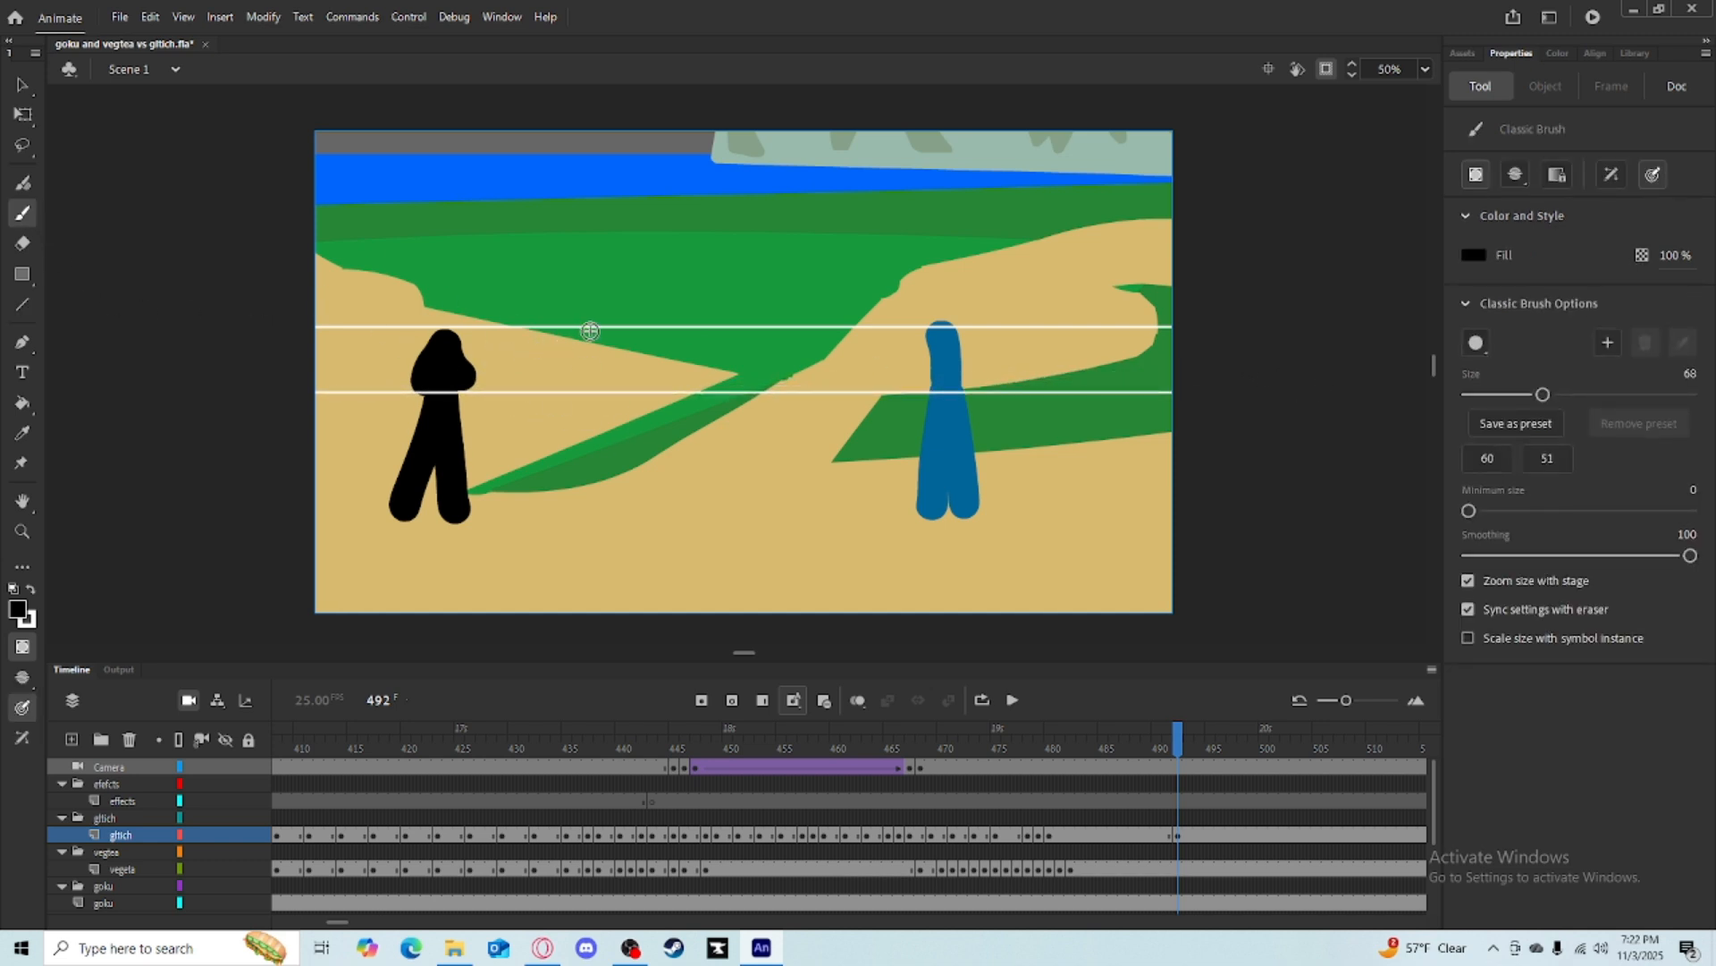
Undo the white lines and brush a black figure with bent arms at frame 492.
{"action": "left_click_drag", "start_coordinate": [603, 339], "coordinate": [617, 460]}
{"action": "key", "text": "ctrl+z"}
{"action": "key", "text": "ctrl+z"}
{"action": "key", "text": "ctrl+z"}
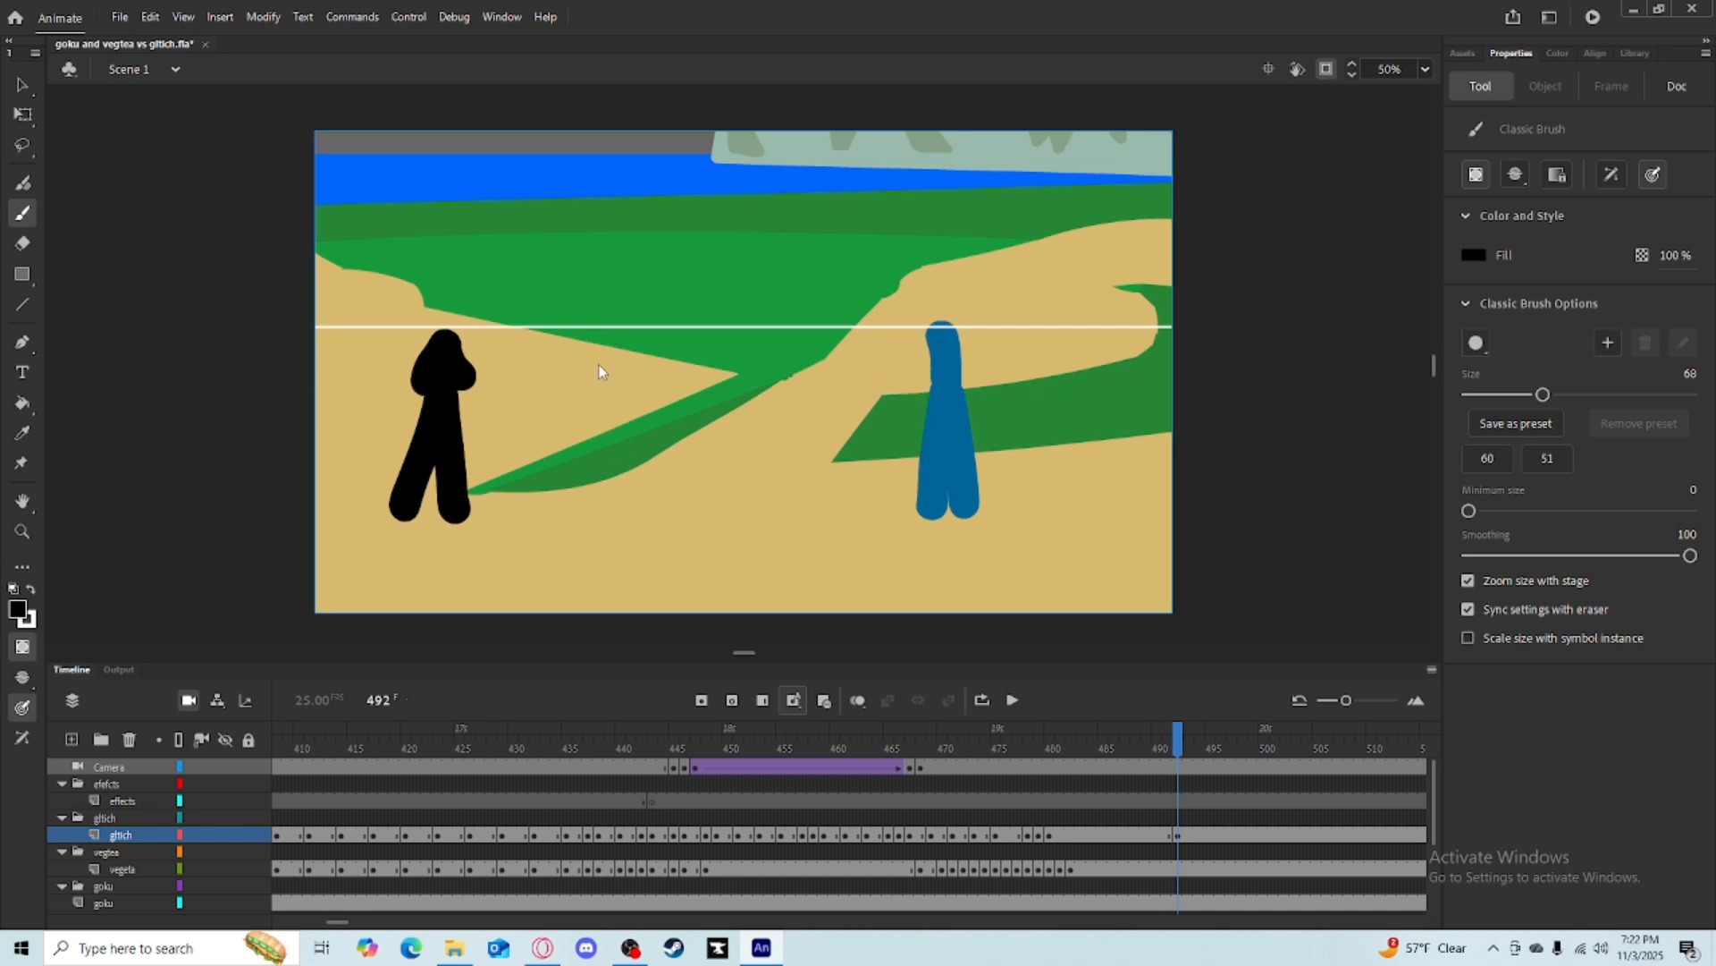
{"action": "mouse_move", "coordinate": [608, 341]}
{"action": "left_mouse_down"}
{"action": "mouse_move", "coordinate": [599, 393]}
{"action": "mouse_move", "coordinate": [616, 474]}
{"action": "left_mouse_up"}
{"action": "key", "text": "ctrl+z"}
{"action": "left_click_drag", "start_coordinate": [602, 398], "coordinate": [578, 465]}
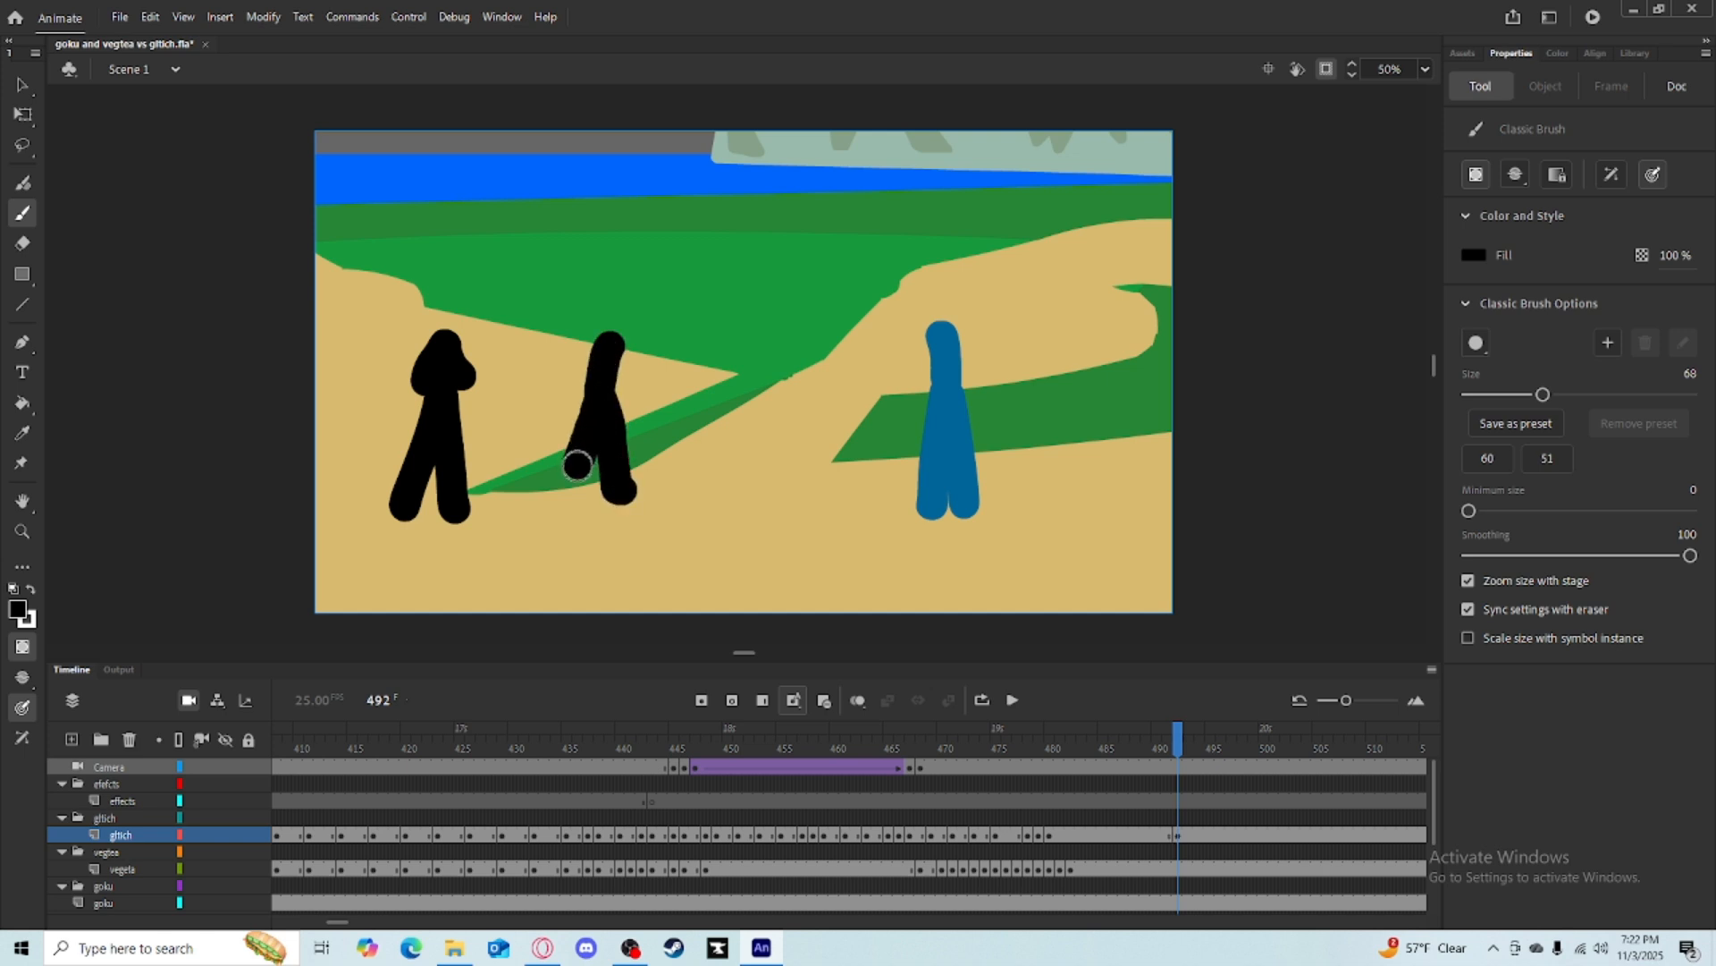
{"action": "left_click_drag", "start_coordinate": [604, 358], "coordinate": [584, 376]}
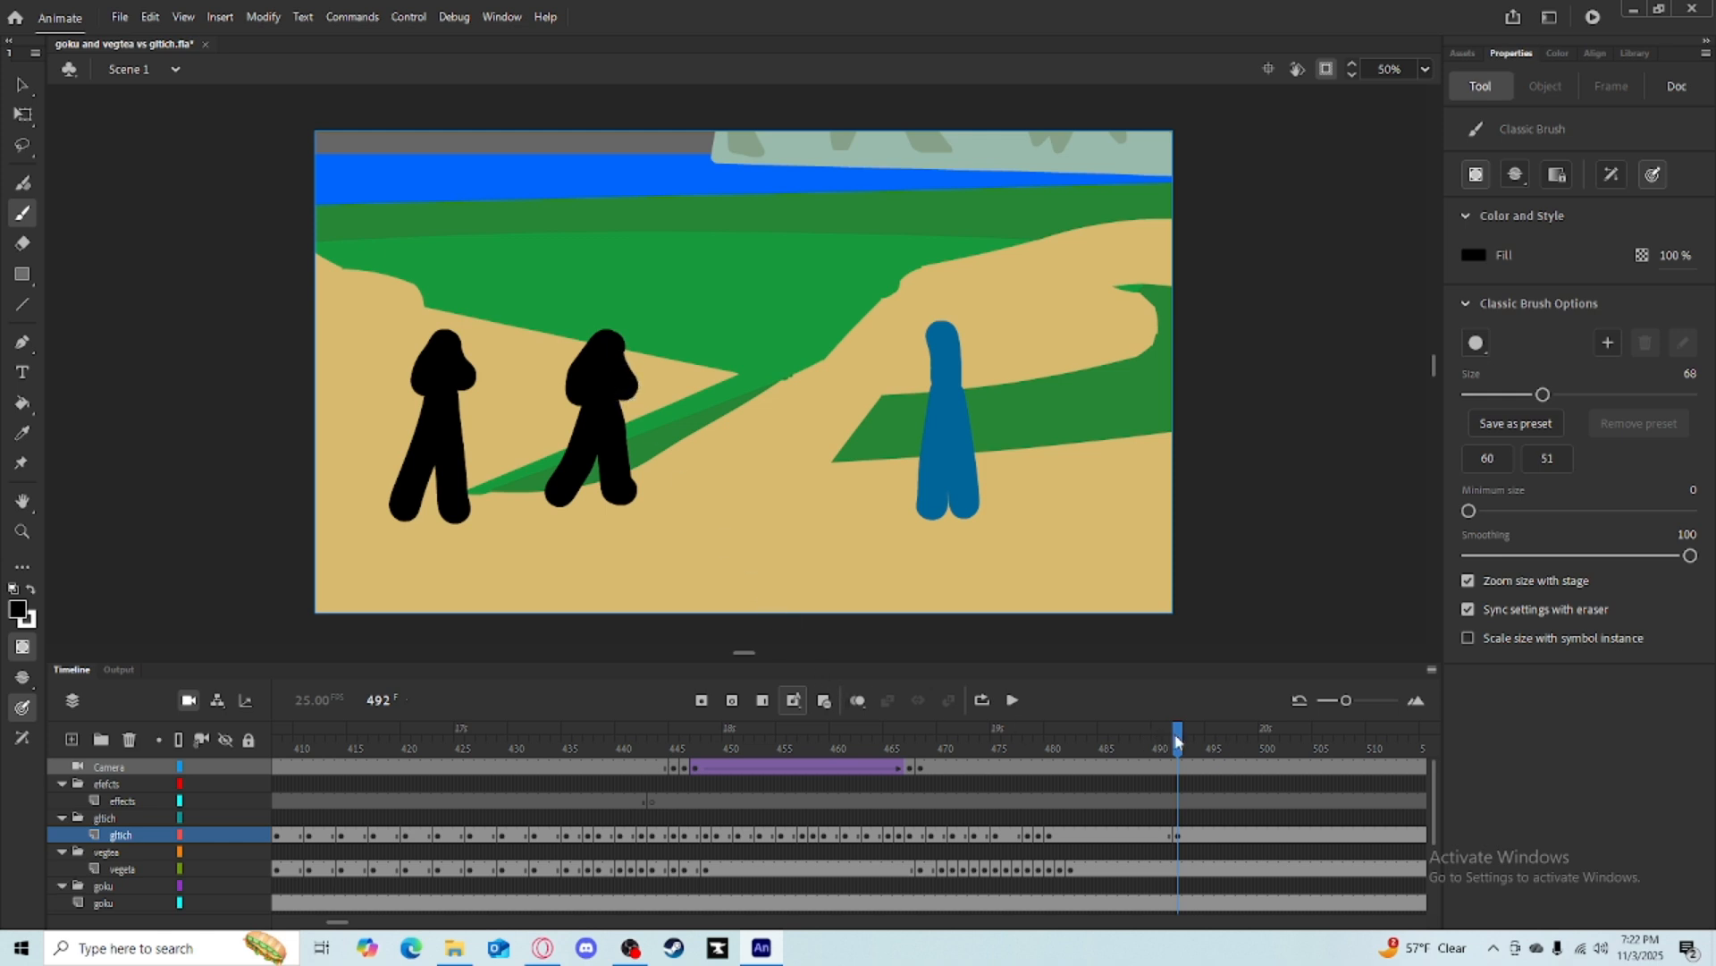
Delete the black figure's drawing at frame 493 on the gltich layer.
{"action": "left_click_drag", "start_coordinate": [1177, 740], "coordinate": [1190, 740]}
{"action": "left_click", "coordinate": [41, 115]}
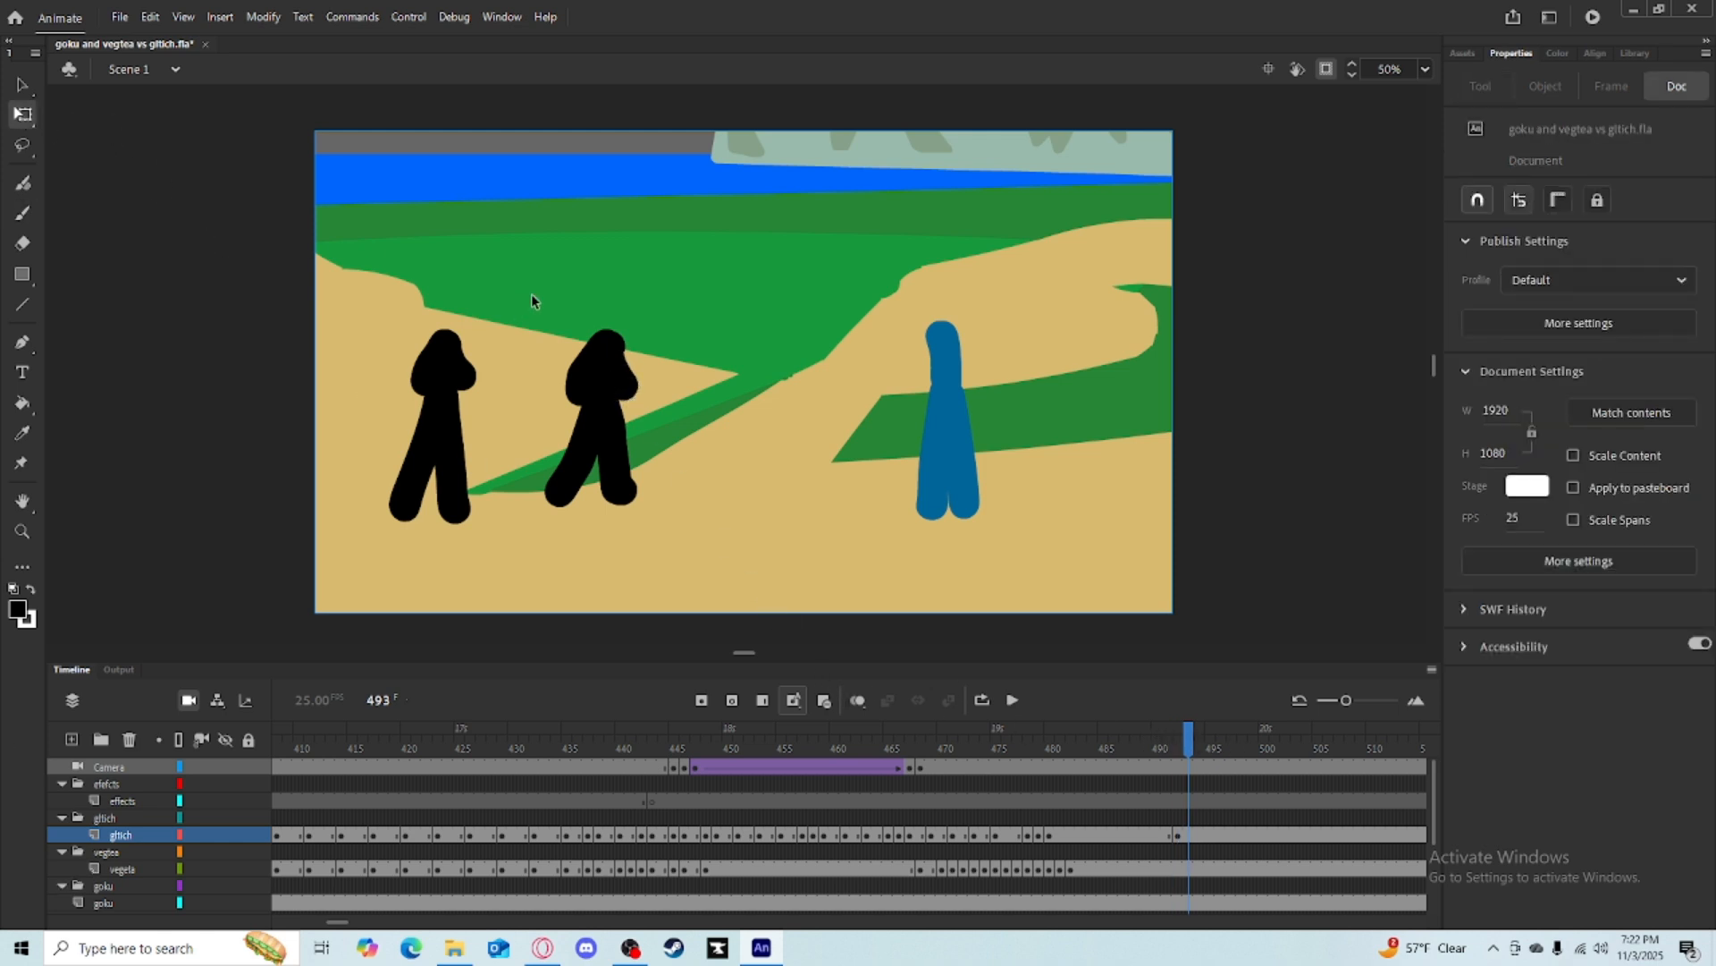
{"action": "left_click", "coordinate": [588, 360]}
{"action": "left_click_drag", "start_coordinate": [601, 329], "coordinate": [607, 329]}
{"action": "key", "text": "ctrl+equal"}
{"action": "key", "text": "ctrl+minus"}
{"action": "left_click_drag", "start_coordinate": [1189, 743], "coordinate": [1190, 742]}
{"action": "mouse_move", "coordinate": [780, 548]}
{"action": "left_mouse_down"}
{"action": "mouse_move", "coordinate": [615, 391]}
{"action": "mouse_move", "coordinate": [562, 309]}
{"action": "left_mouse_up"}
{"action": "key", "text": "Delete"}
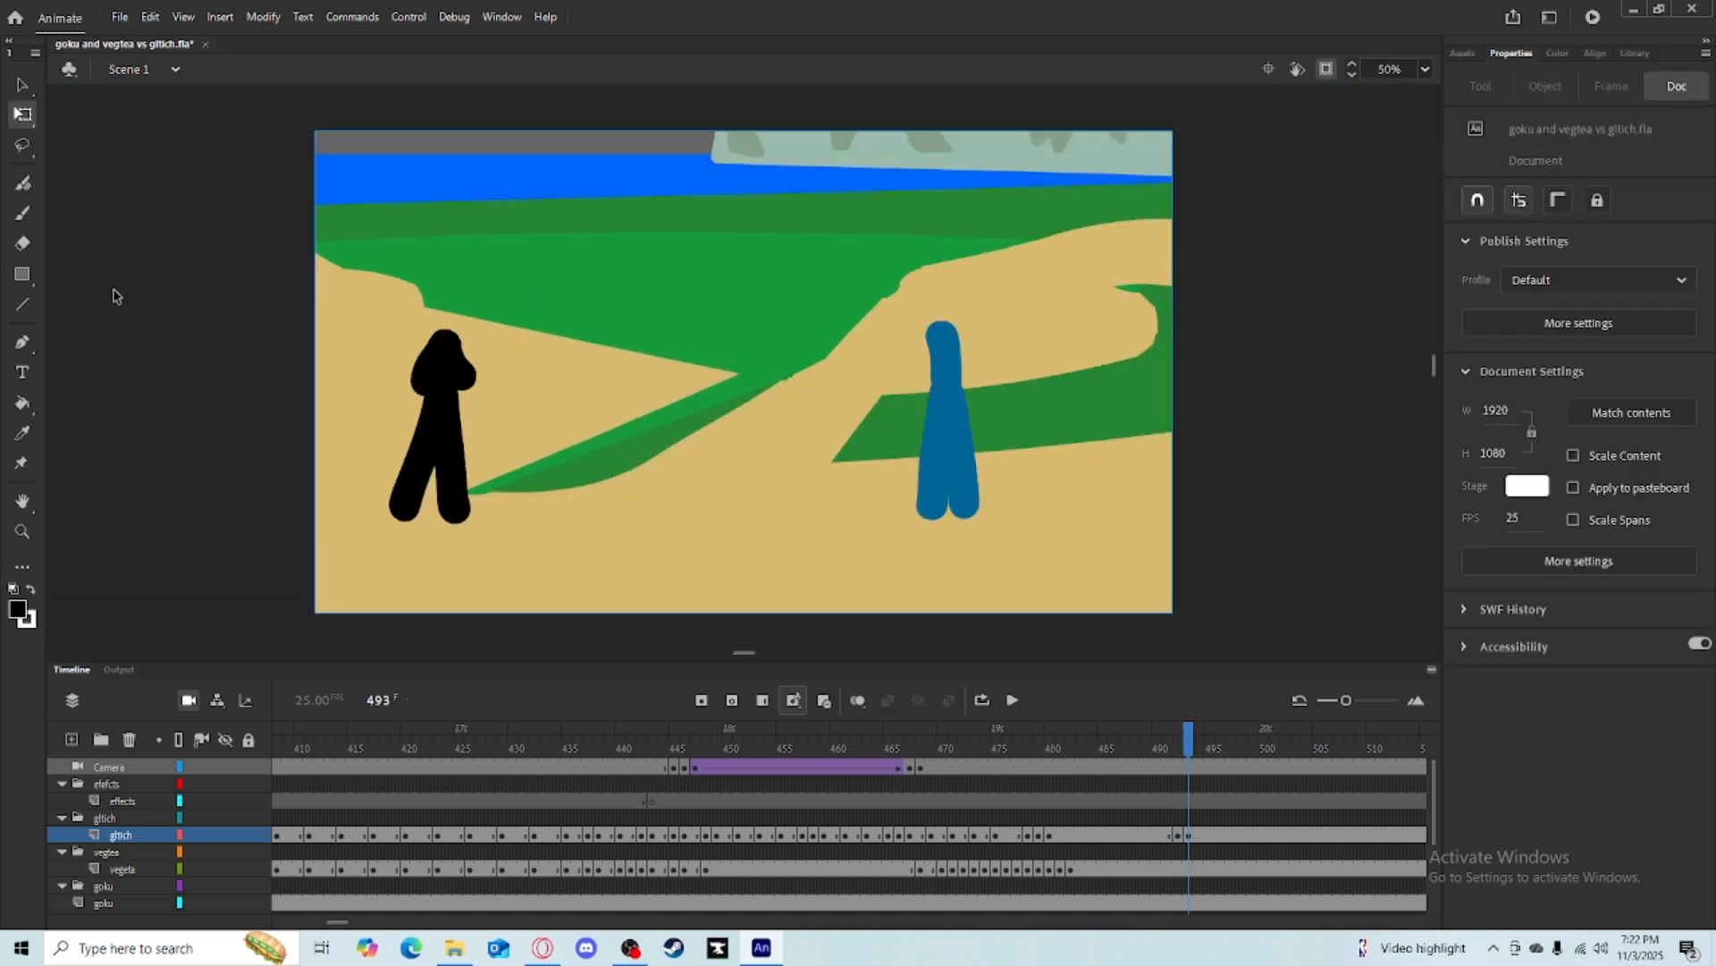
Turn on onion skin and brush a forward-leaning pose of the black figure at frame 493.
{"action": "left_click", "coordinate": [24, 182]}
{"action": "left_click", "coordinate": [857, 702]}
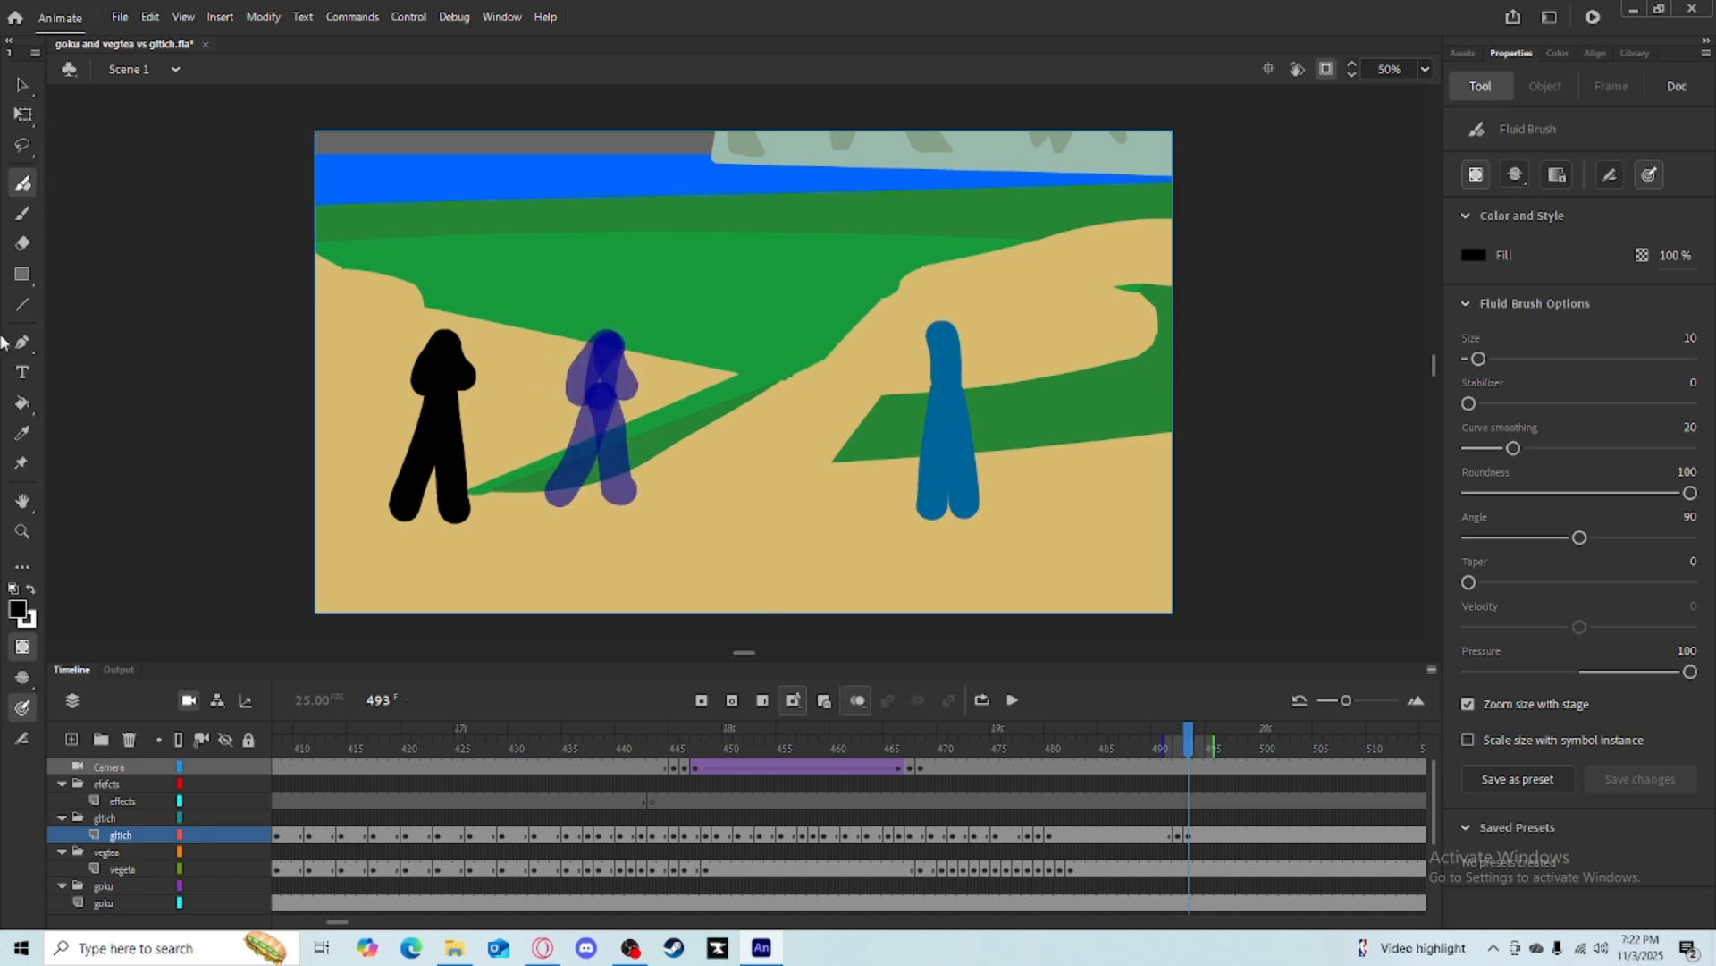
{"action": "left_click", "coordinate": [23, 213]}
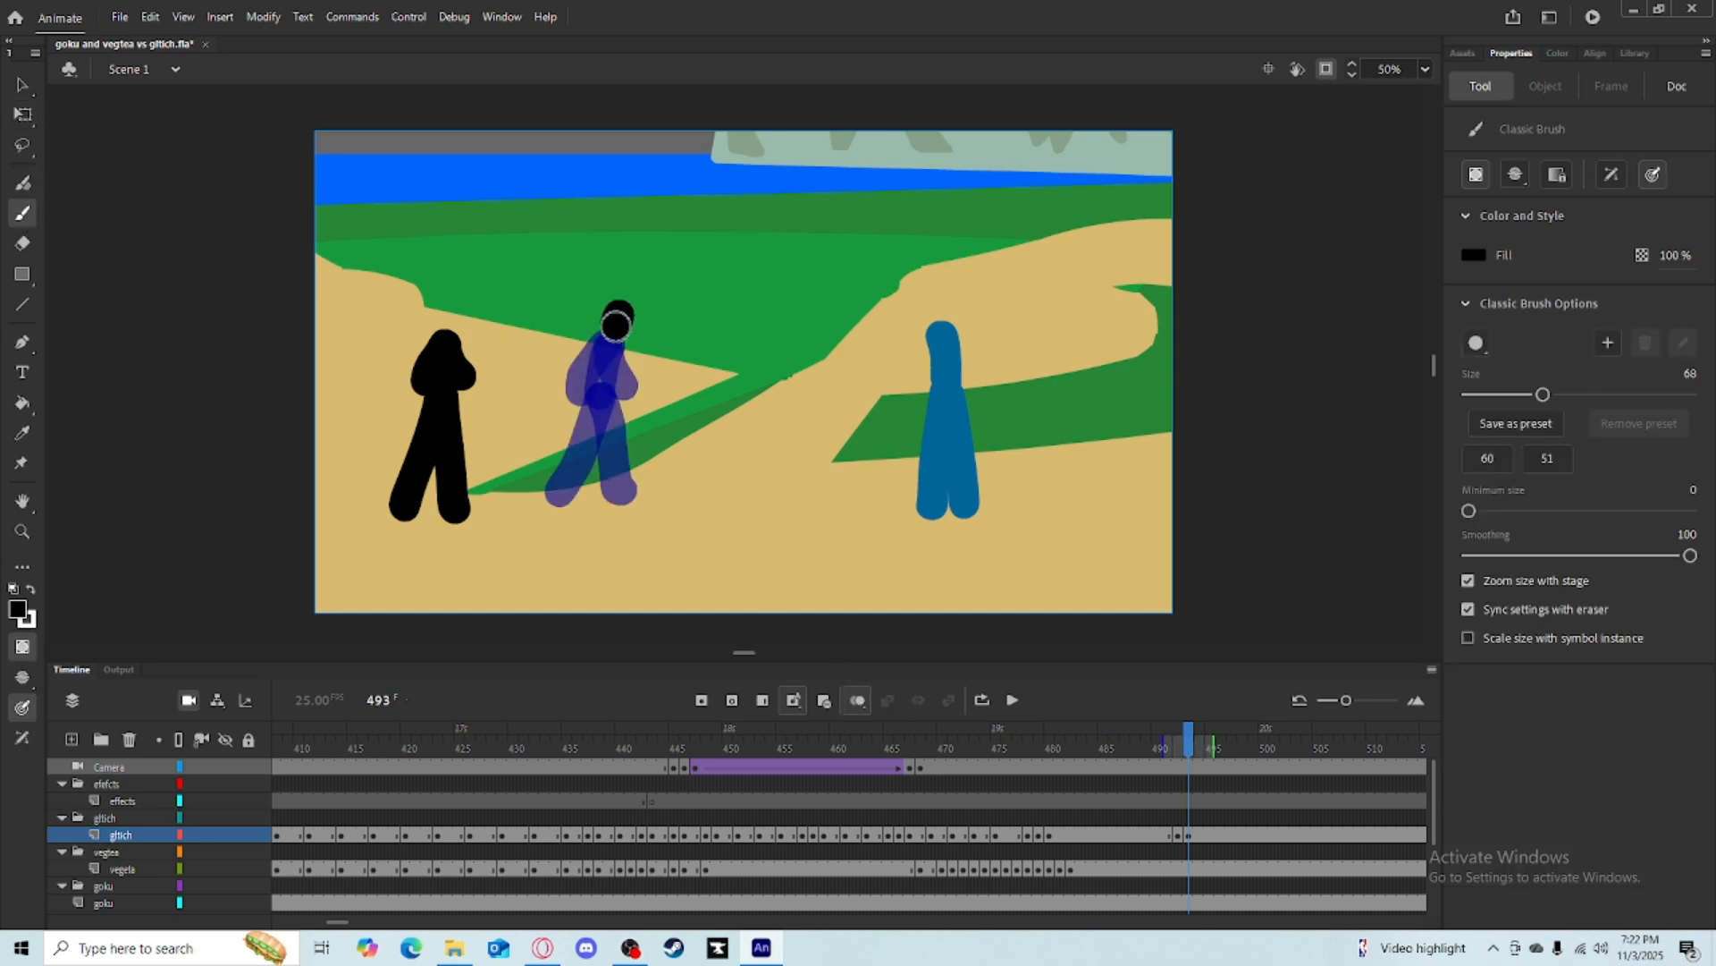
{"action": "left_click_drag", "start_coordinate": [615, 475], "coordinate": [626, 489]}
{"action": "left_click_drag", "start_coordinate": [605, 383], "coordinate": [555, 488]}
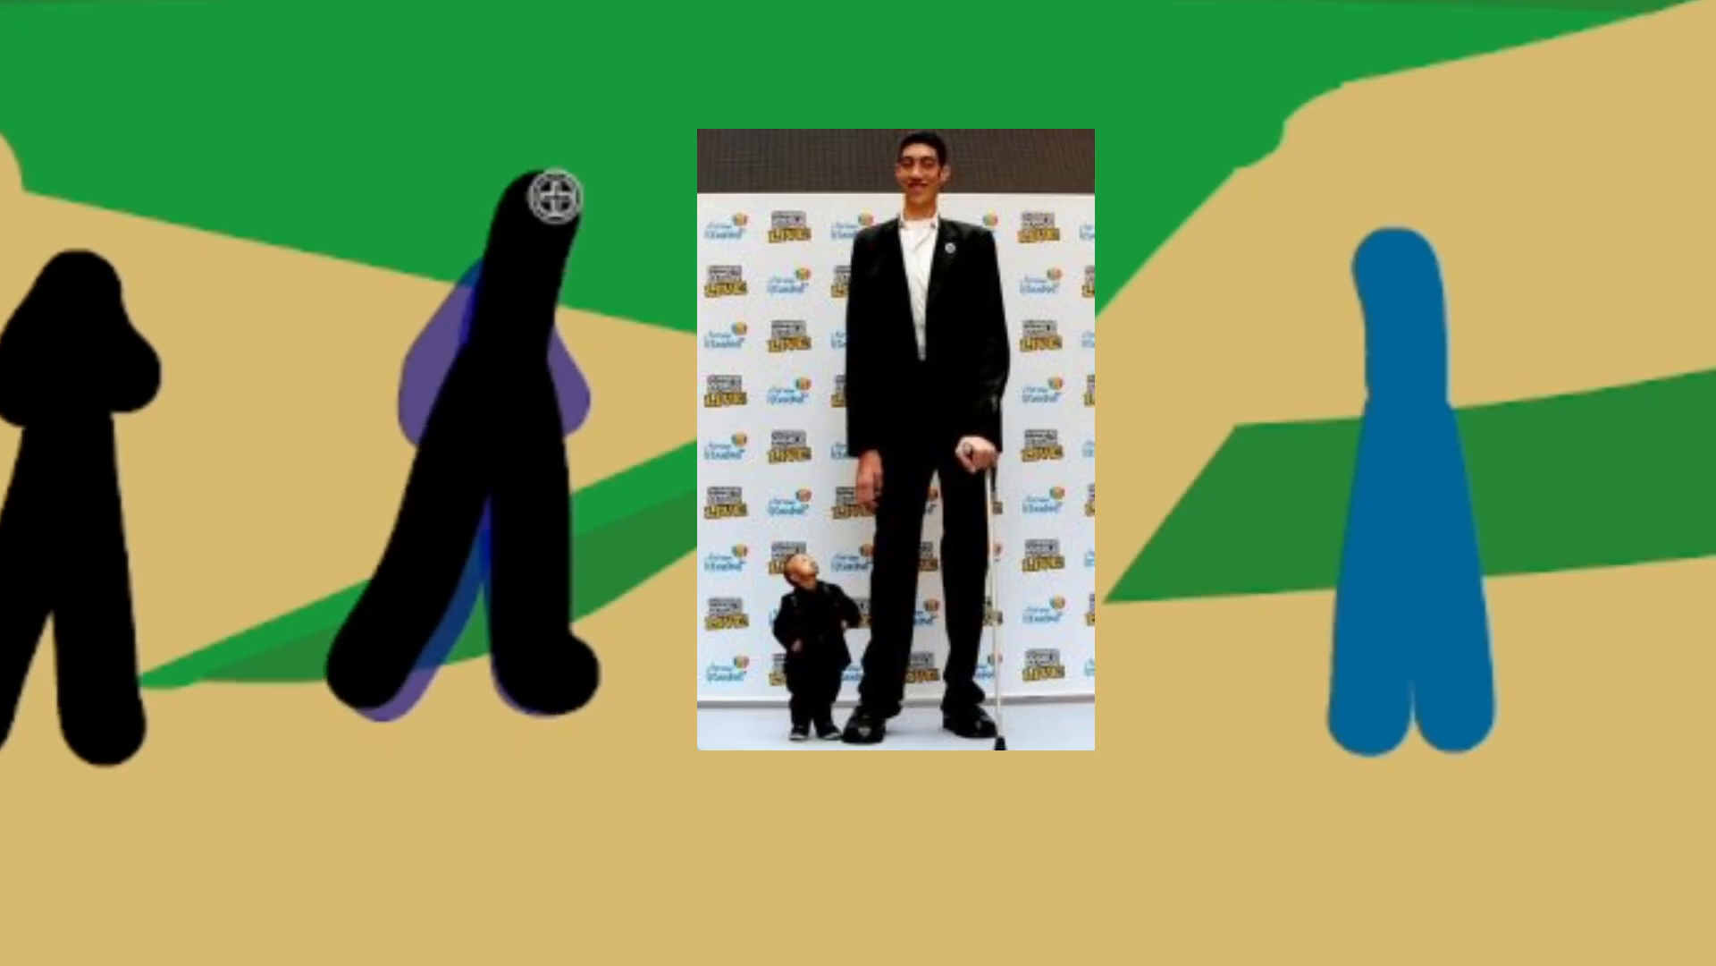
{"action": "mouse_move", "coordinate": [555, 187]}
{"action": "left_mouse_down"}
{"action": "mouse_move", "coordinate": [501, 268]}
{"action": "mouse_move", "coordinate": [467, 362]}
{"action": "left_mouse_up"}
{"action": "left_click_drag", "start_coordinate": [557, 186], "coordinate": [566, 357]}
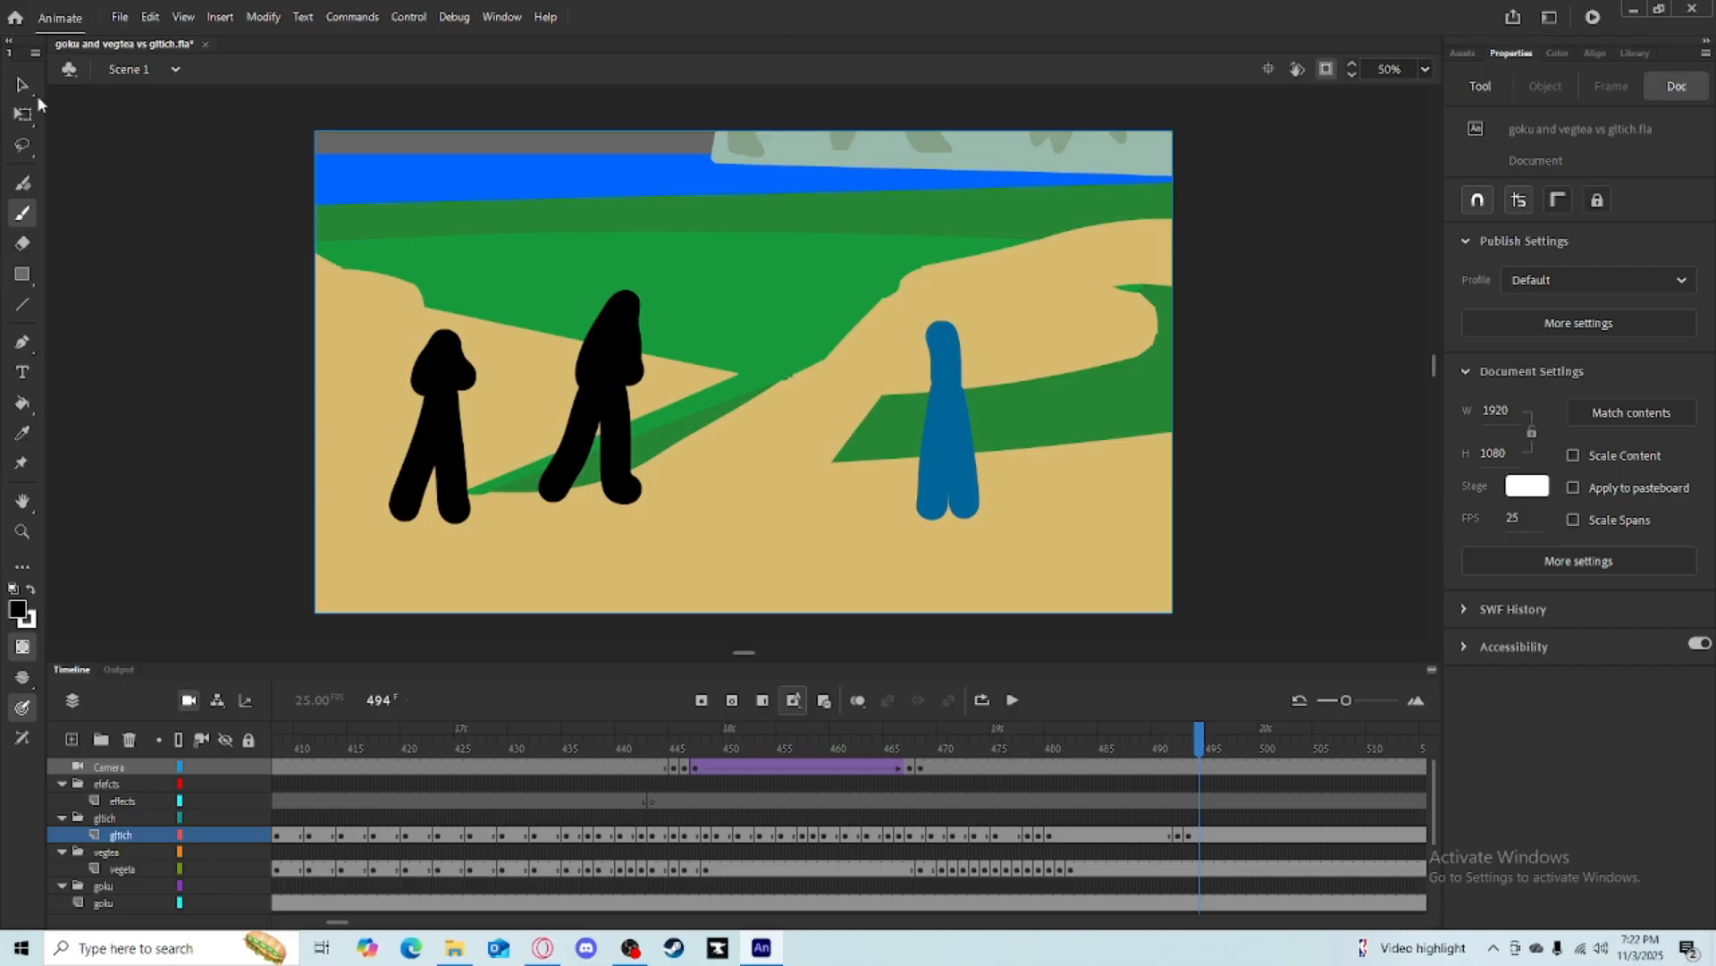
{"action": "left_click", "coordinate": [22, 114]}
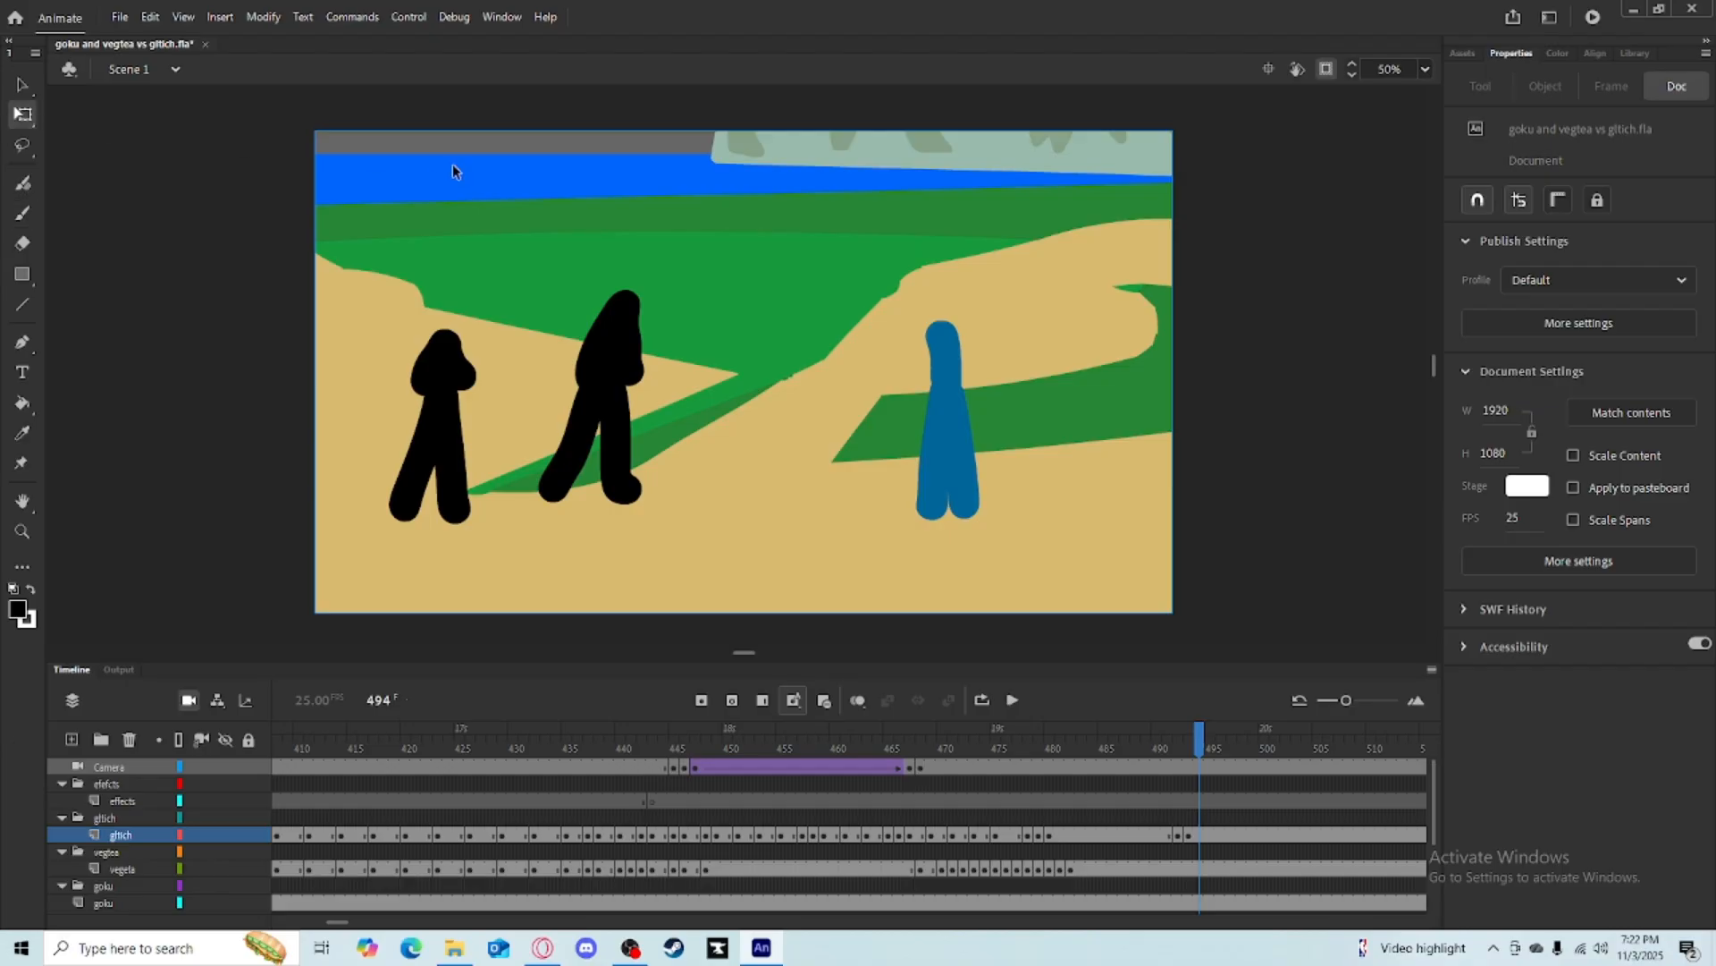
{"action": "left_click_drag", "start_coordinate": [454, 170], "coordinate": [673, 507]}
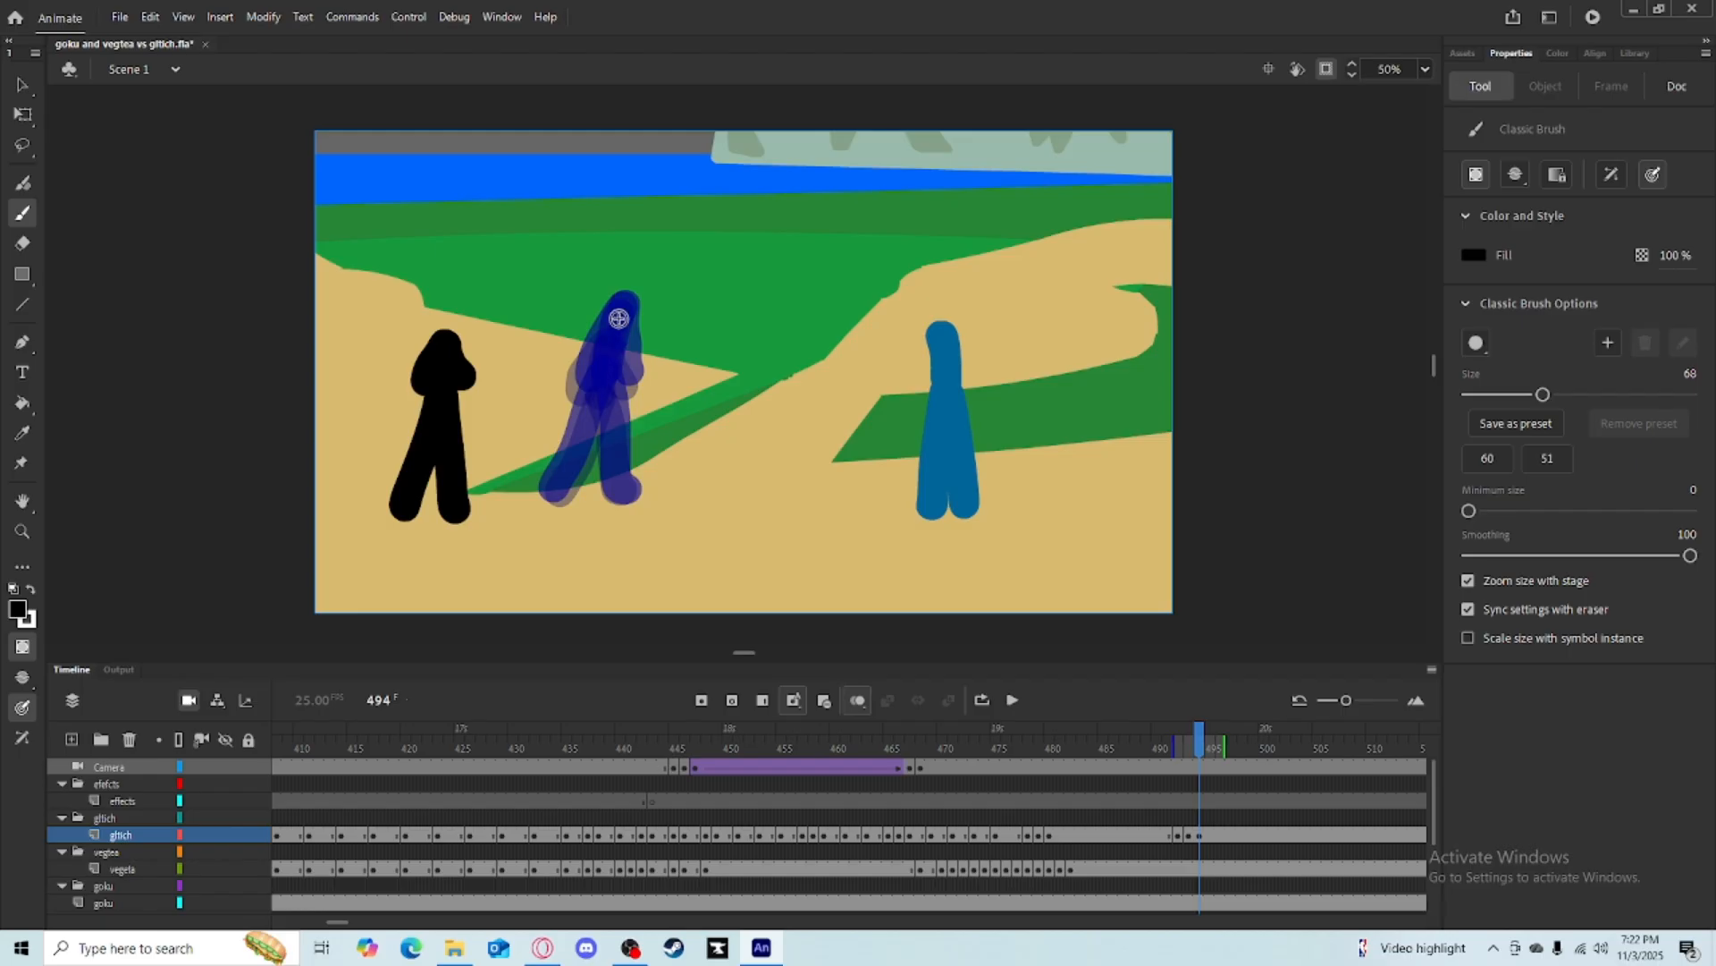
{"action": "left_click_drag", "start_coordinate": [618, 319], "coordinate": [601, 337]}
{"action": "left_click_drag", "start_coordinate": [601, 337], "coordinate": [612, 354]}
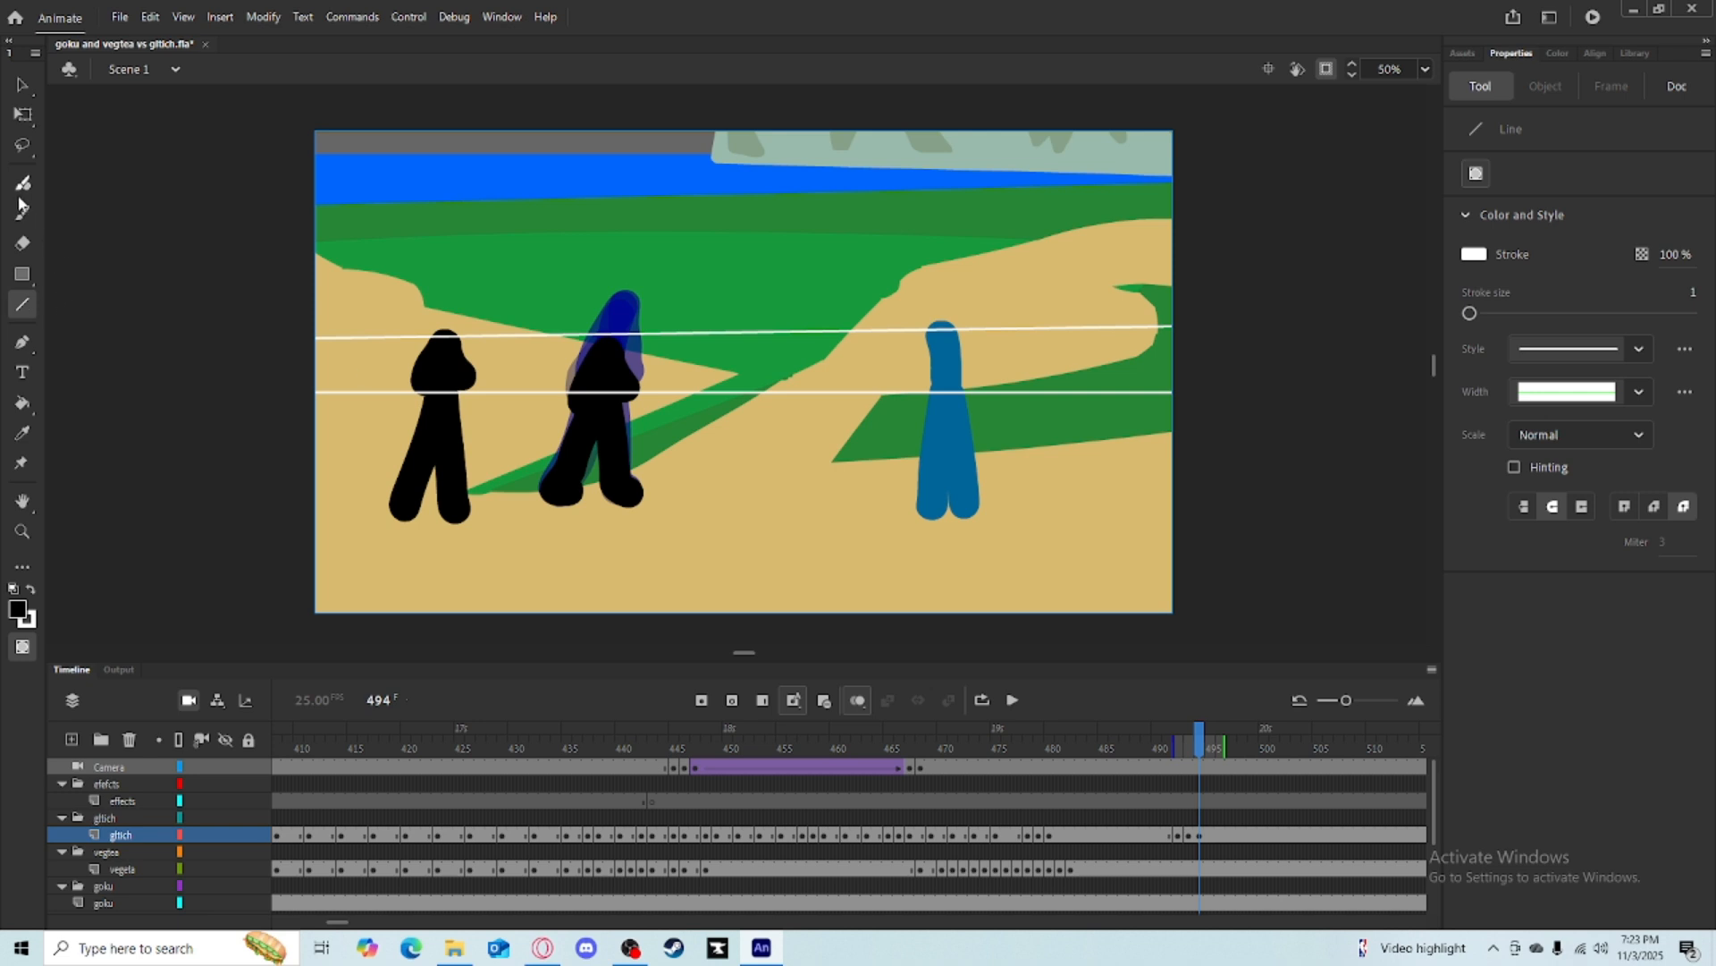
{"action": "left_click", "coordinate": [22, 211]}
{"action": "left_click_drag", "start_coordinate": [702, 340], "coordinate": [708, 393]}
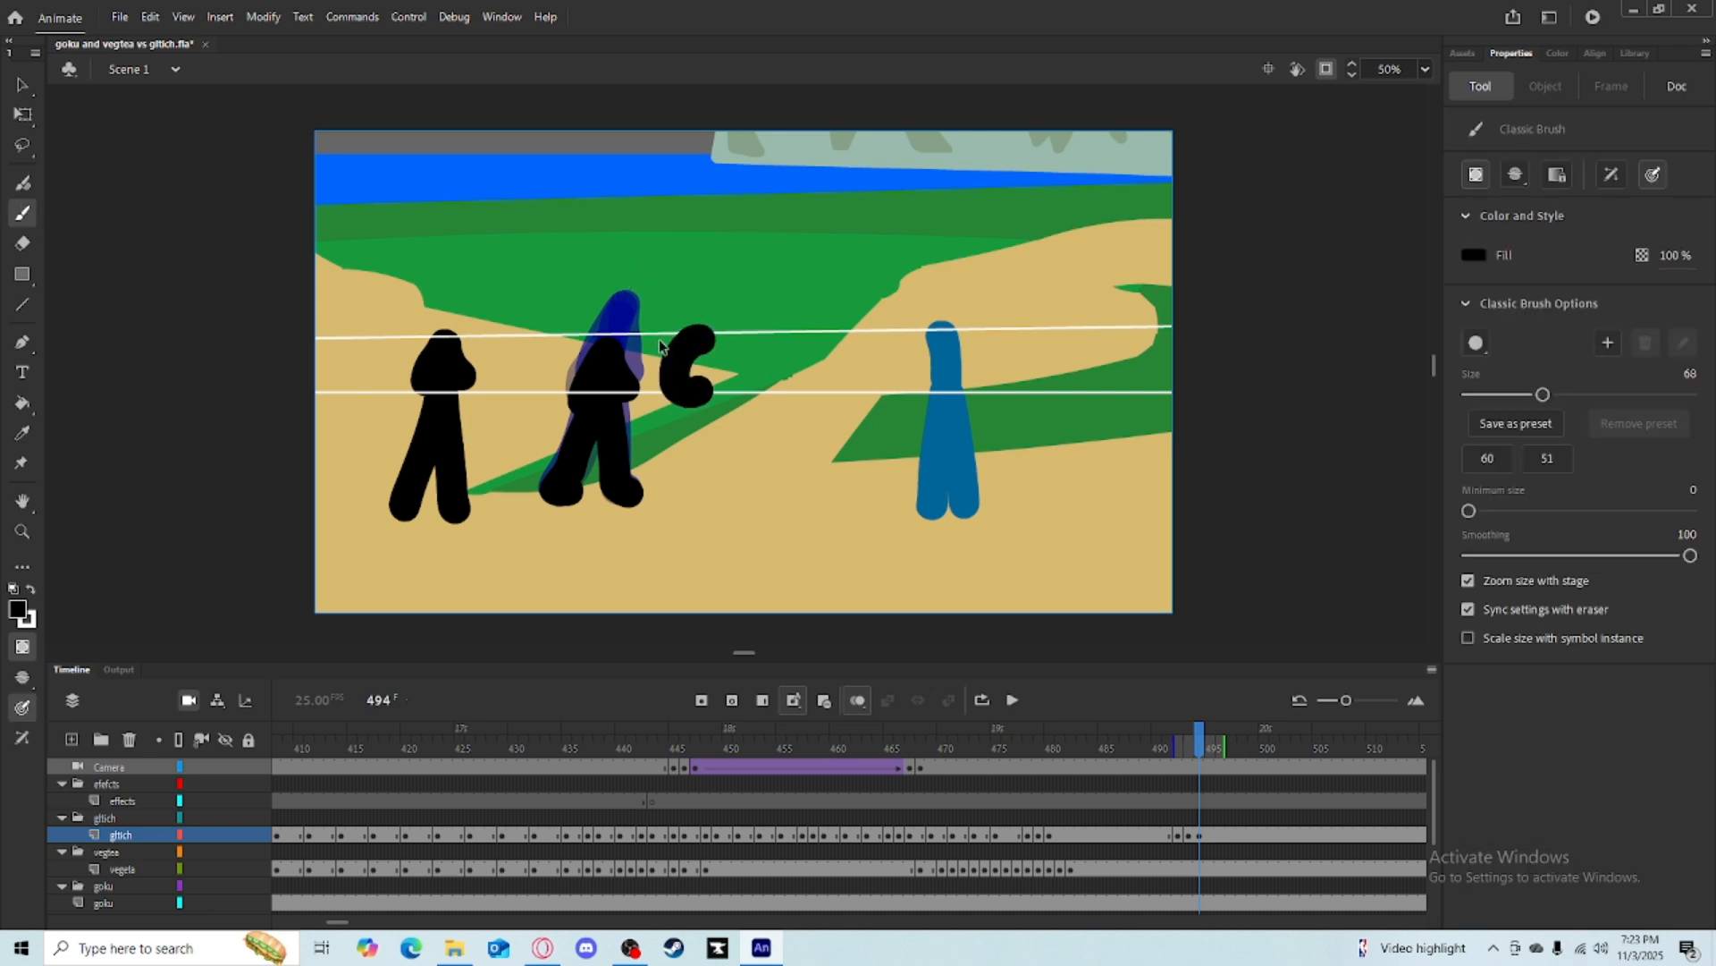
{"action": "key", "text": "ctrl+z"}
{"action": "key", "text": "ctrl+z"}
{"action": "key", "text": "ctrl+z"}
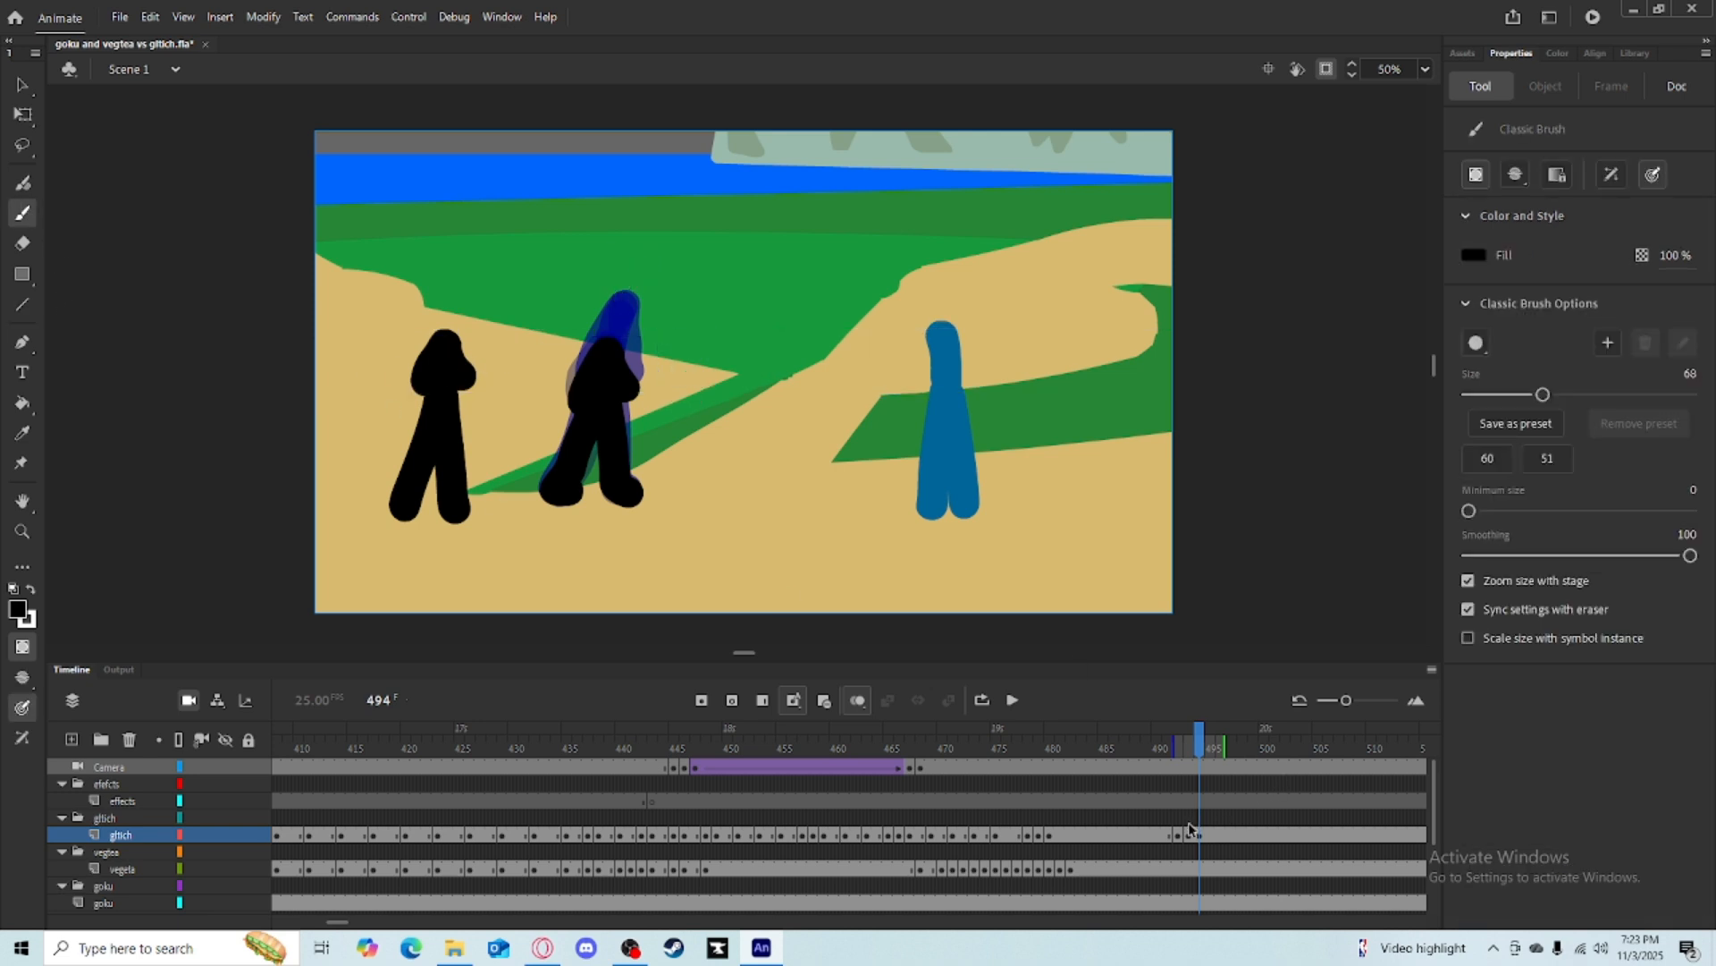
Clear the keyframe at frame 494 on the gltich layer.
{"action": "left_click", "coordinate": [1193, 834]}
{"action": "right_click", "coordinate": [1195, 834]}
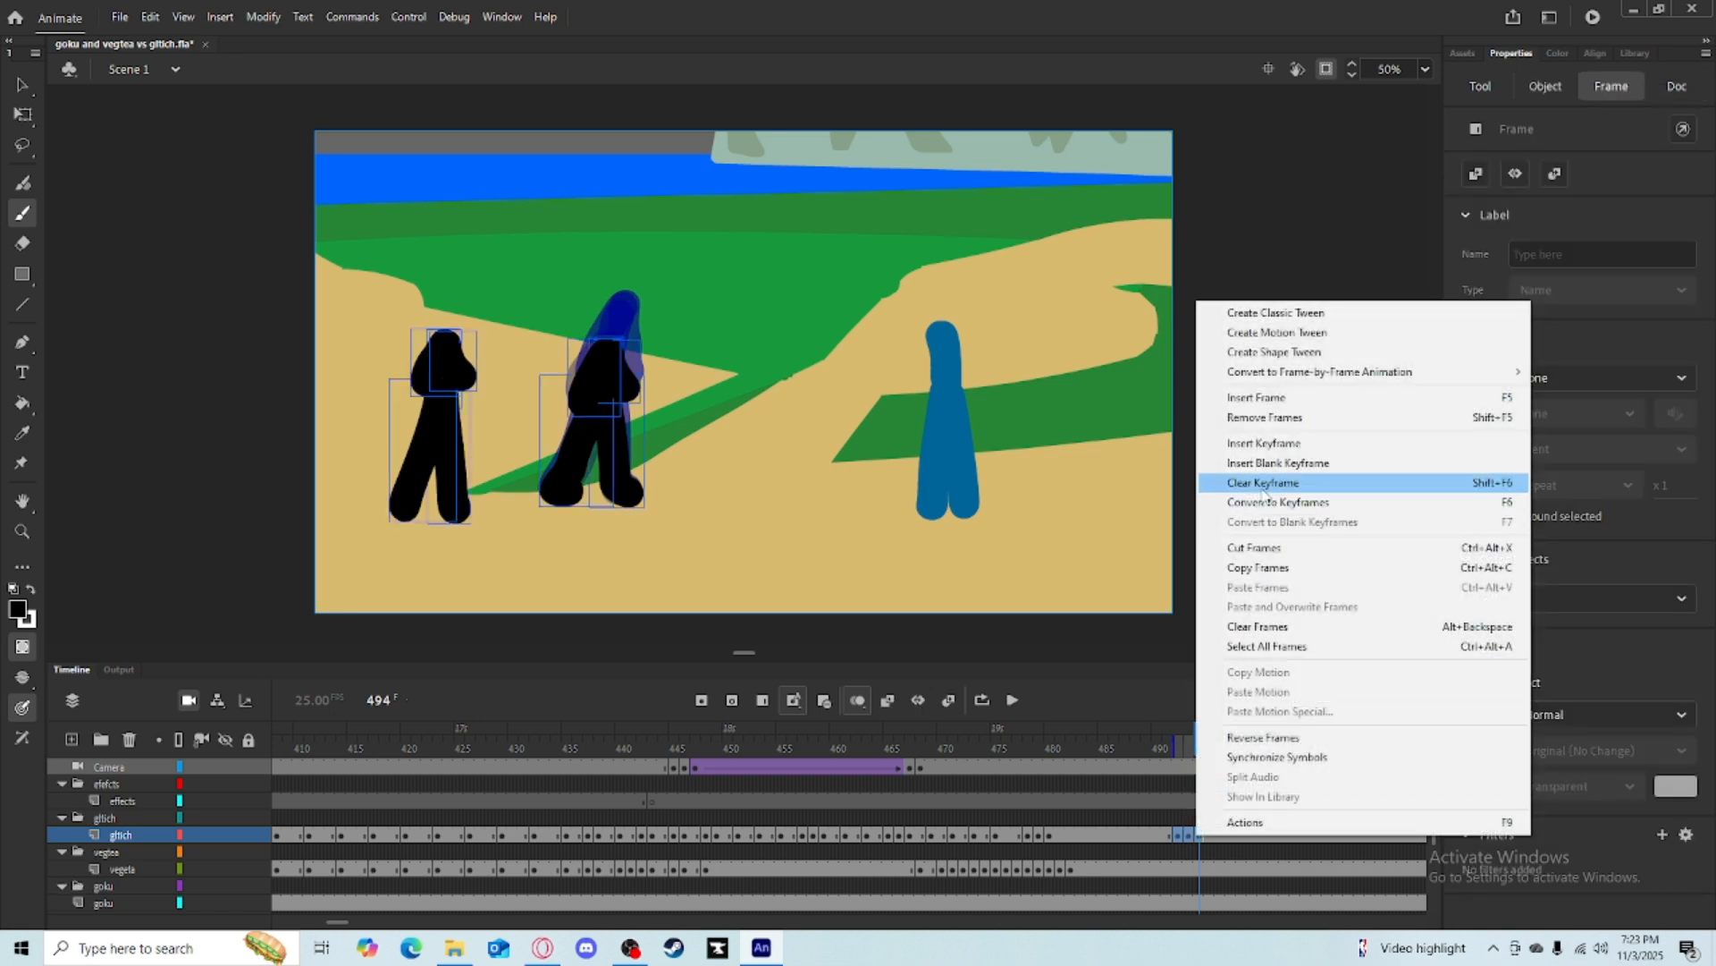
{"action": "left_click", "coordinate": [1262, 484]}
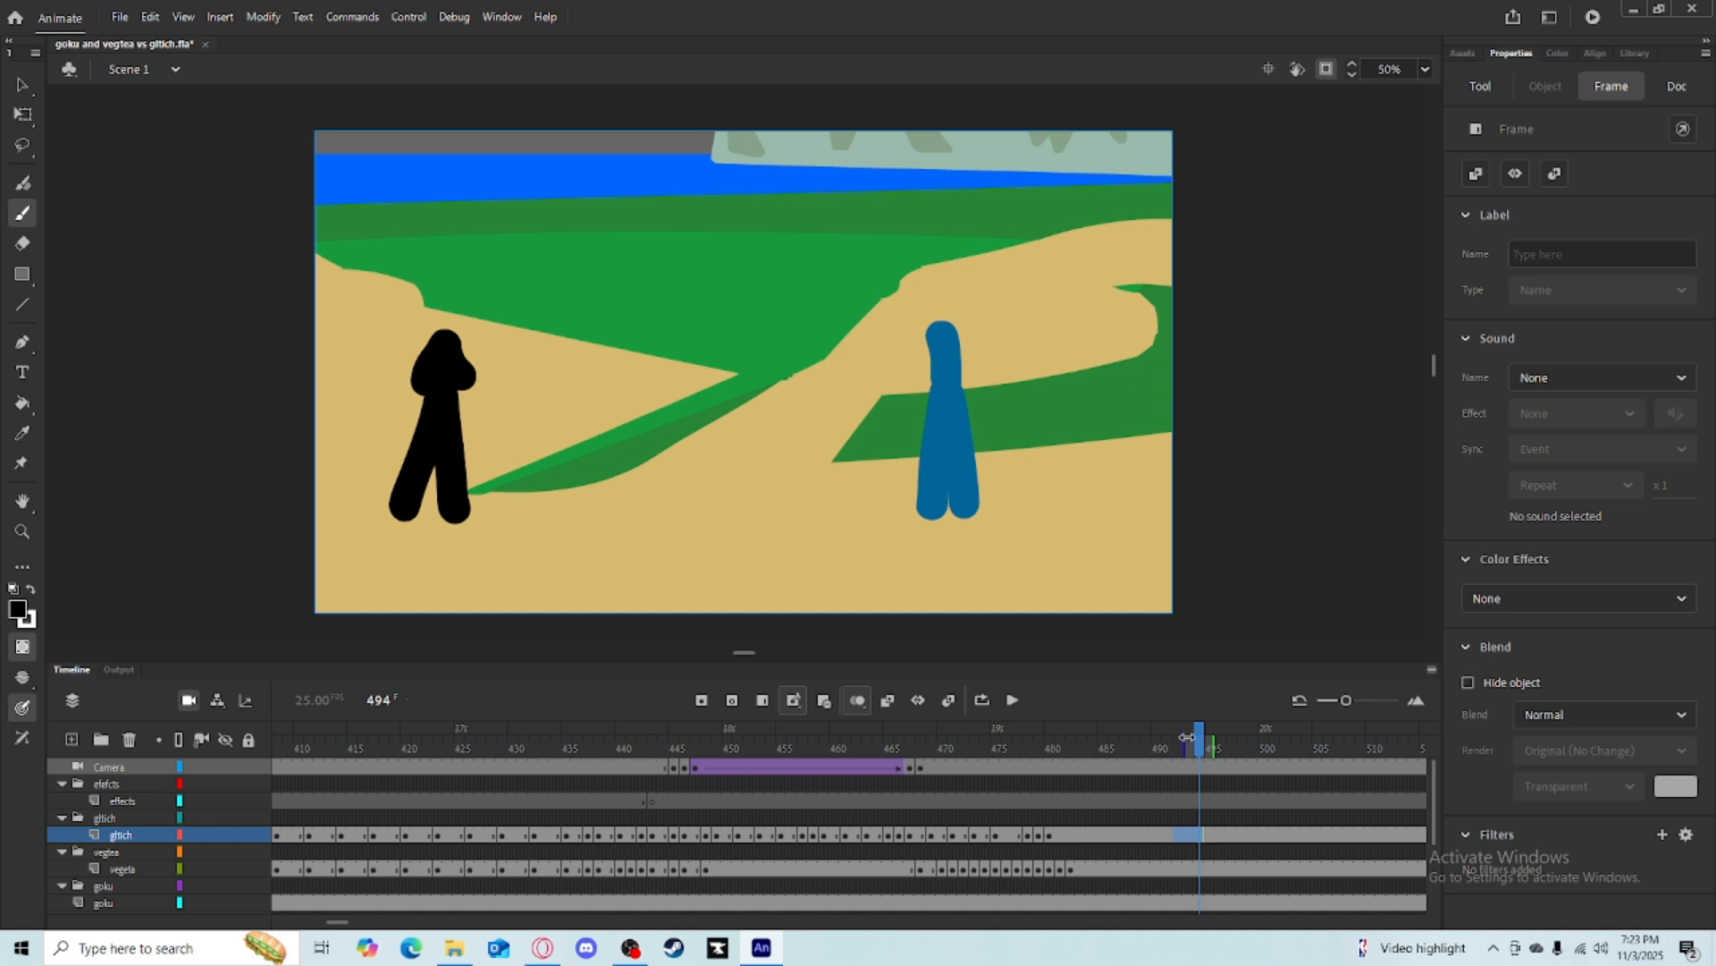
Try brushing two thick black bars across the stage with legs beneath at frame 494, then undo them.
{"action": "mouse_move", "coordinate": [267, 304]}
{"action": "left_mouse_down"}
{"action": "mouse_move", "coordinate": [422, 339]}
{"action": "mouse_move", "coordinate": [1180, 338]}
{"action": "left_mouse_up"}
{"action": "left_click_drag", "start_coordinate": [252, 413], "coordinate": [1368, 378]}
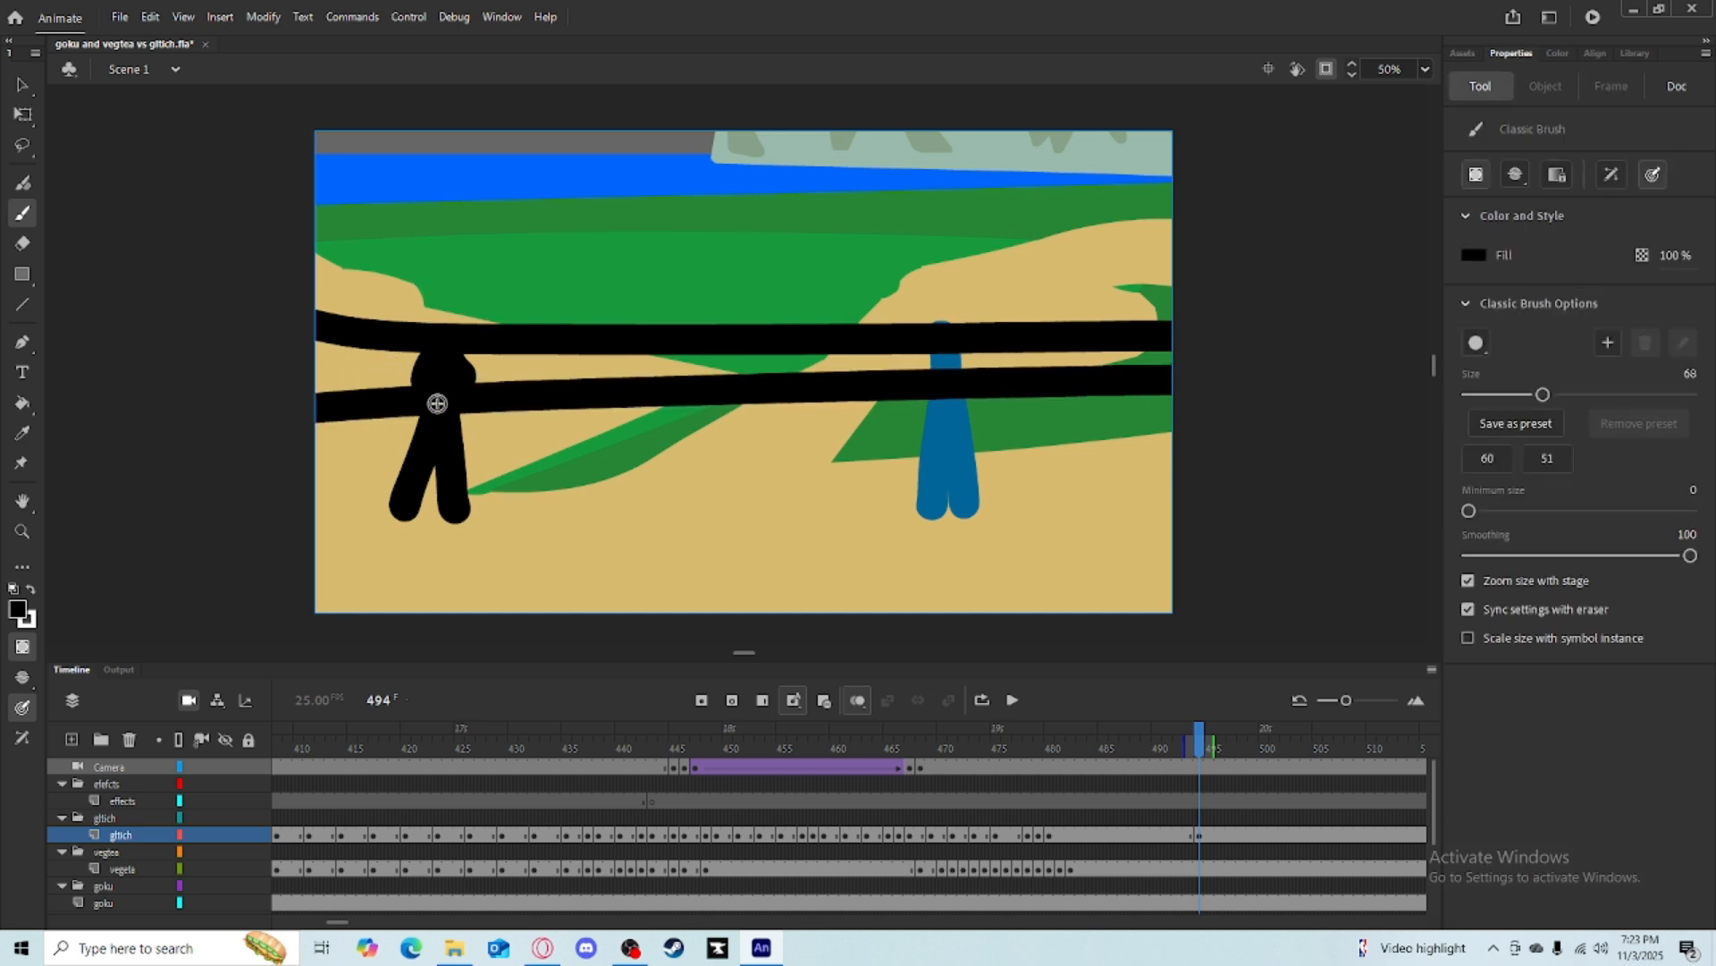
{"action": "mouse_move", "coordinate": [678, 360]}
{"action": "left_mouse_down"}
{"action": "mouse_move", "coordinate": [668, 398]}
{"action": "mouse_move", "coordinate": [691, 388]}
{"action": "mouse_move", "coordinate": [700, 495]}
{"action": "left_mouse_up"}
{"action": "key", "text": "ctrl+z"}
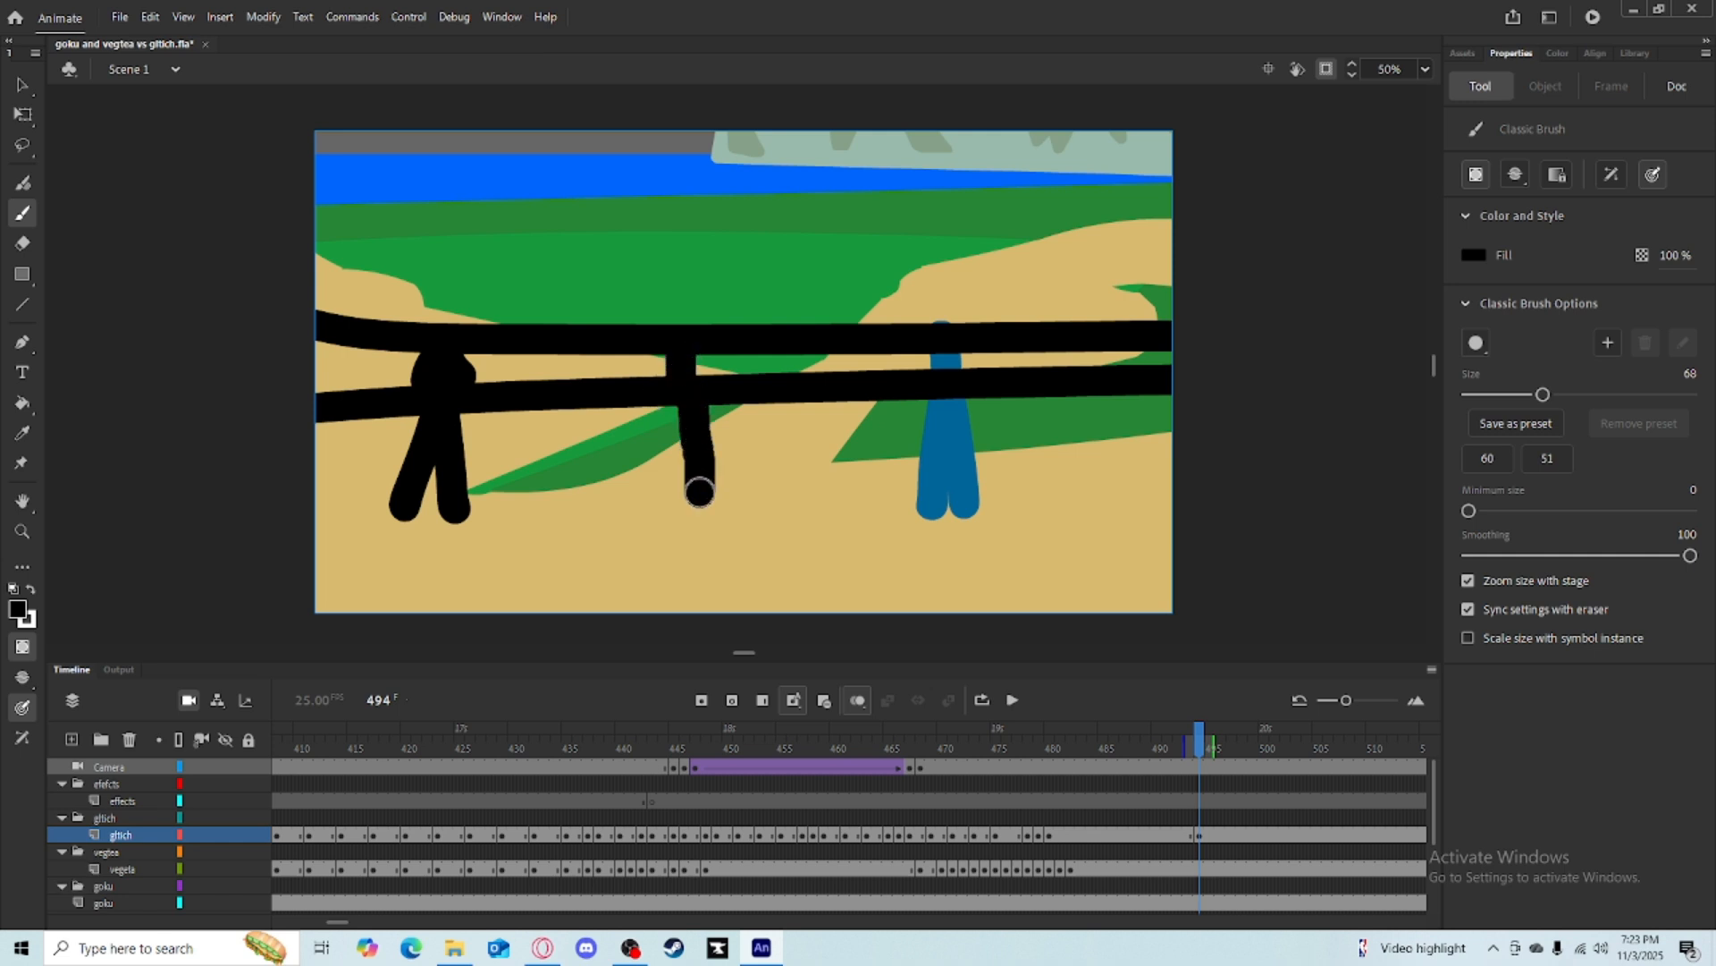
{"action": "left_click_drag", "start_coordinate": [683, 387], "coordinate": [641, 490]}
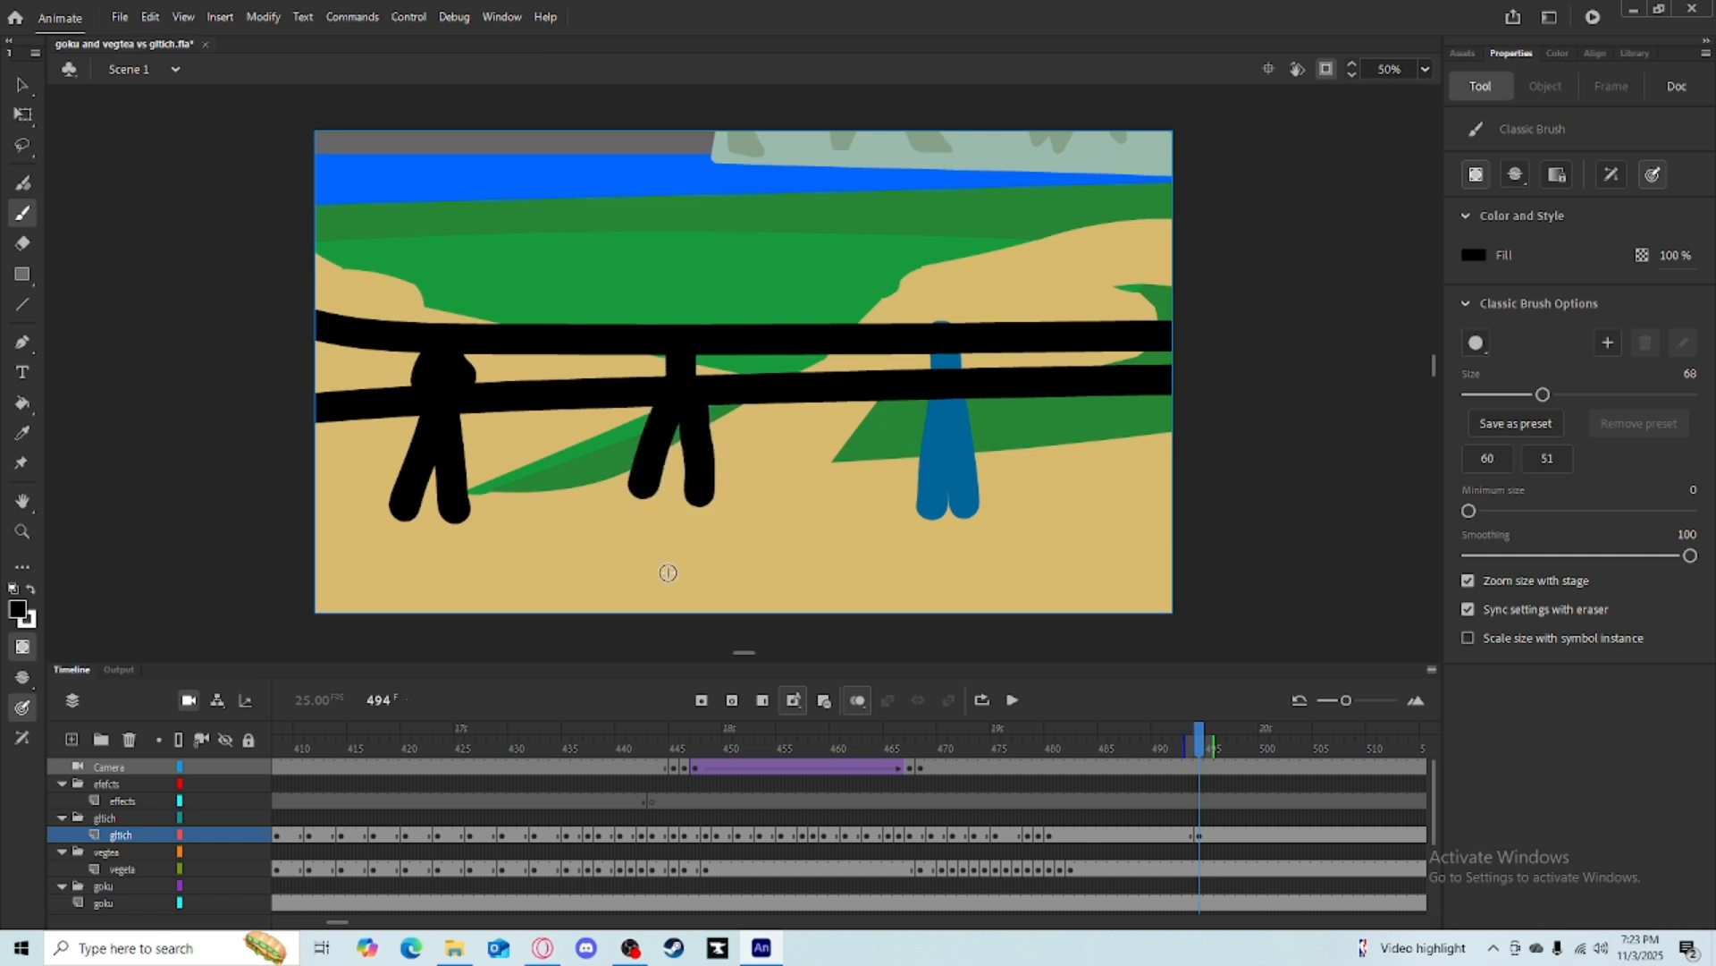
{"action": "key", "text": "ctrl+z"}
{"action": "key", "text": "ctrl+z"}
{"action": "key", "text": "ctrl+z"}
{"action": "key", "text": "ctrl+z"}
{"action": "key", "text": "ctrl+z"}
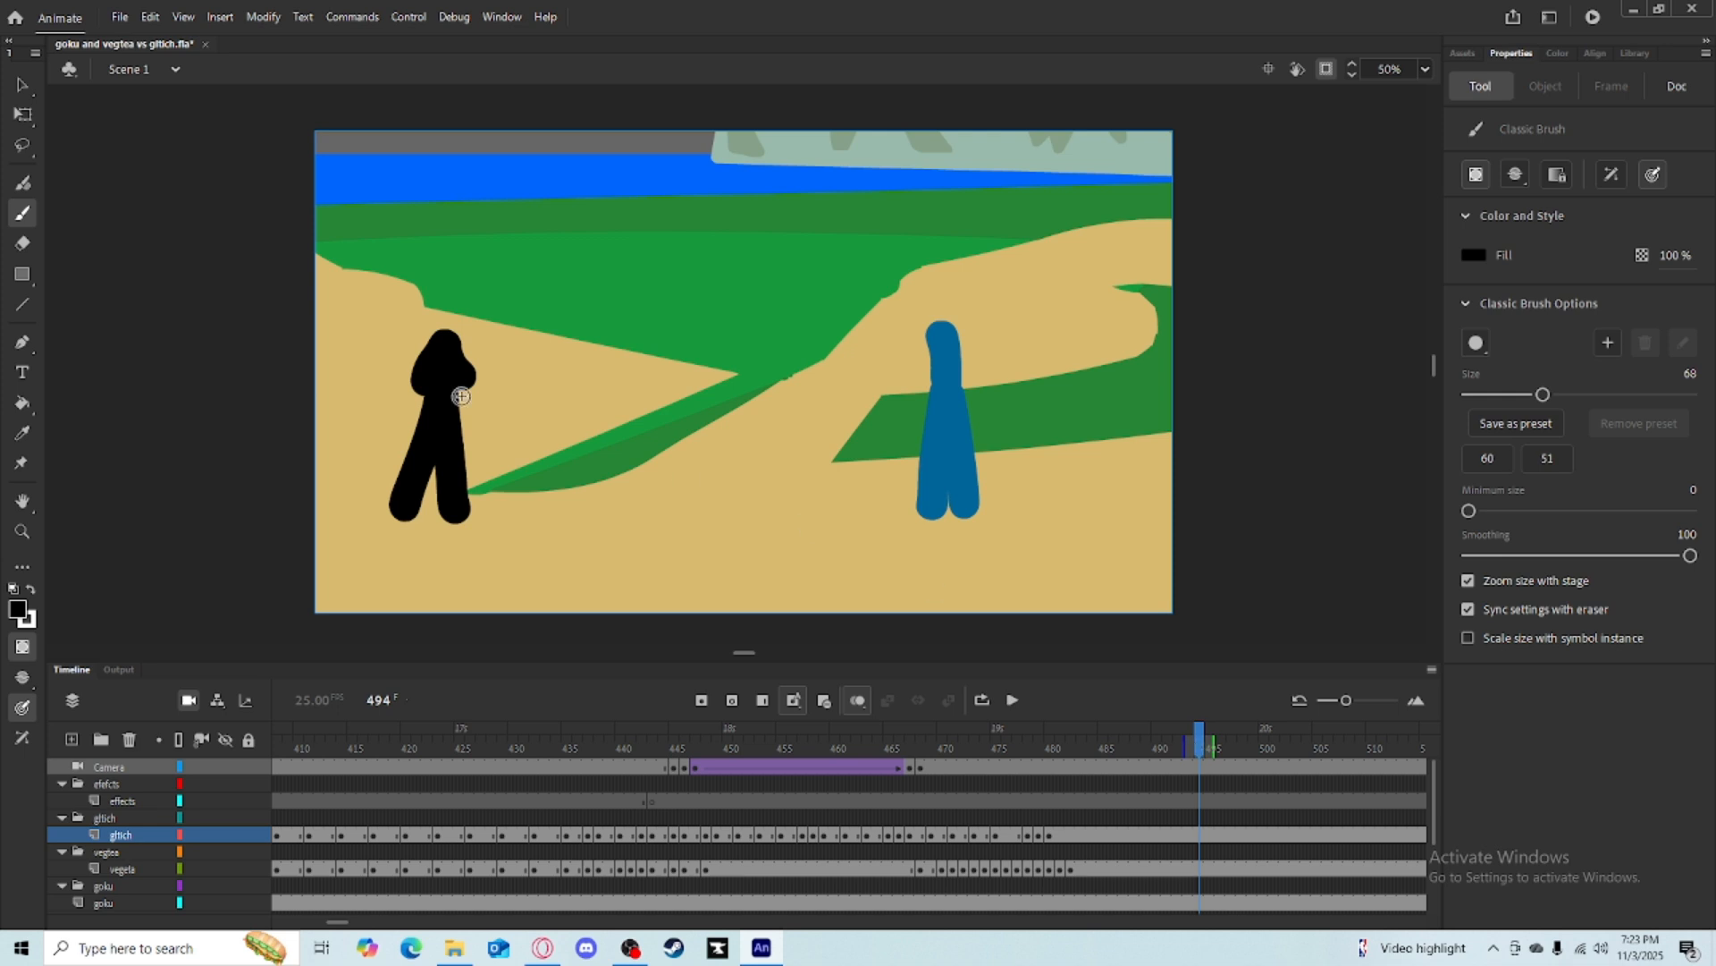
Try brushing the figure's body and leg at frame 494, undoing each attempt.
{"action": "left_click", "coordinate": [22, 115]}
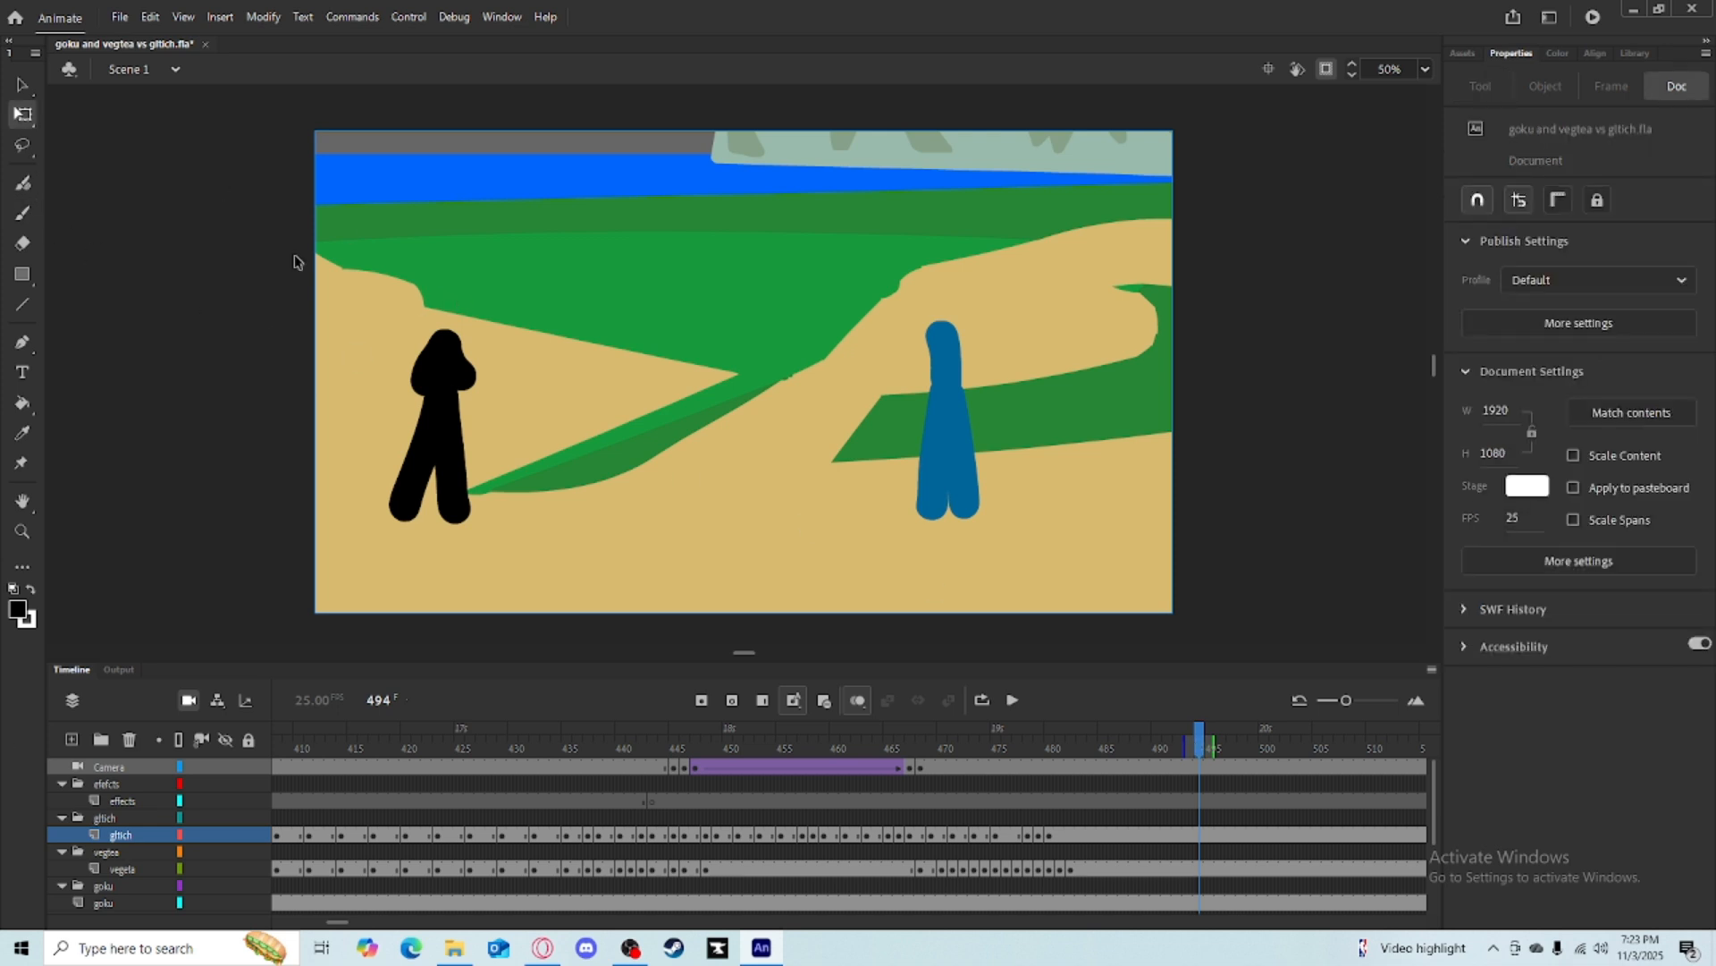
{"action": "left_click", "coordinate": [23, 212]}
{"action": "mouse_move", "coordinate": [668, 359]}
{"action": "left_mouse_down"}
{"action": "mouse_move", "coordinate": [651, 405]}
{"action": "mouse_move", "coordinate": [662, 500]}
{"action": "left_mouse_up"}
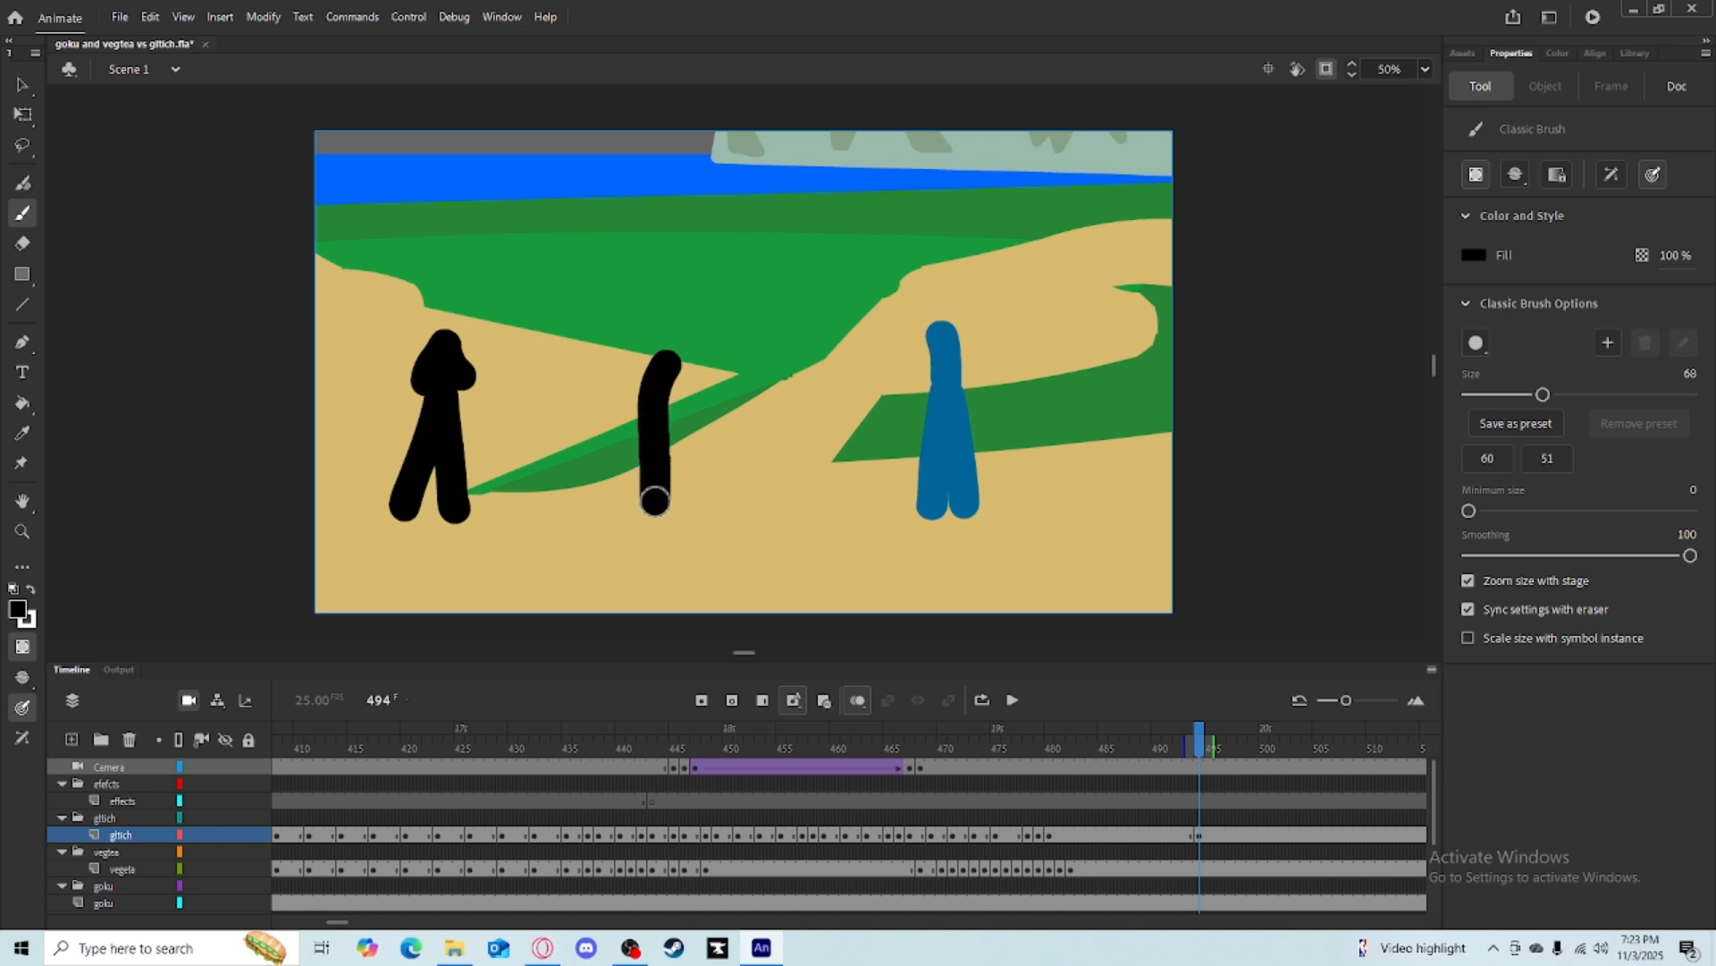
{"action": "left_click_drag", "start_coordinate": [664, 404], "coordinate": [629, 486]}
{"action": "key", "text": "ctrl+z"}
{"action": "key", "text": "ctrl+z"}
{"action": "key", "text": "ctrl+z"}
{"action": "left_click_drag", "start_coordinate": [654, 352], "coordinate": [666, 493]}
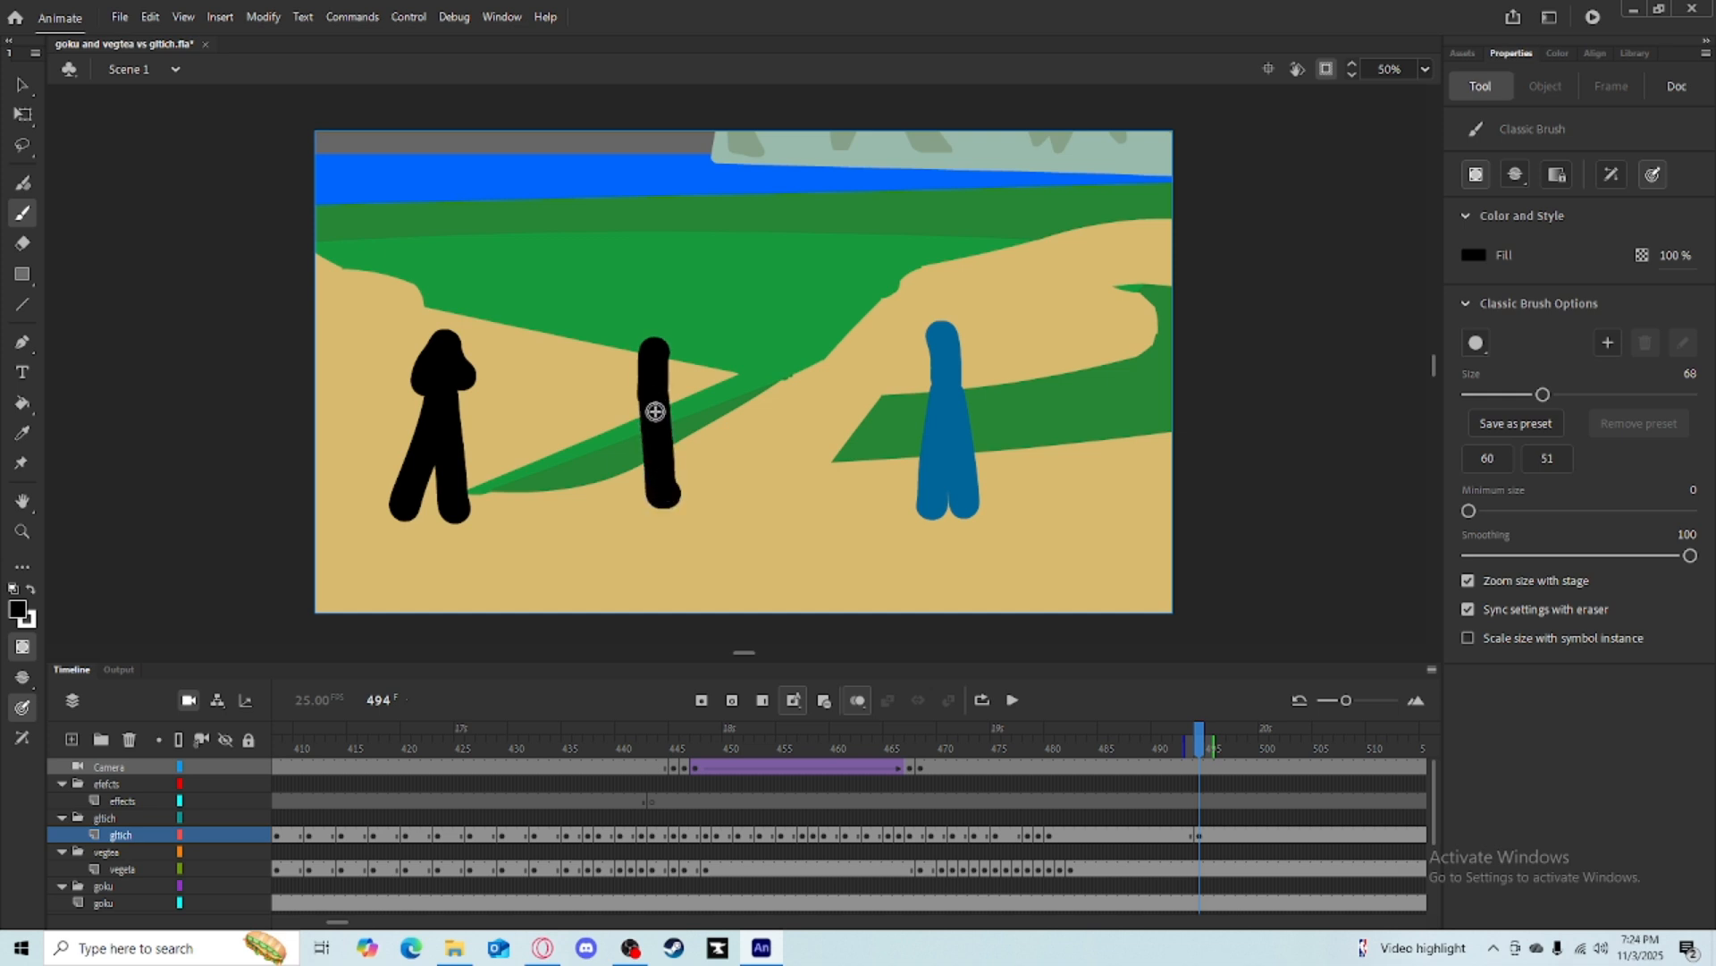
{"action": "left_click_drag", "start_coordinate": [653, 400], "coordinate": [632, 462]}
{"action": "key", "text": "ctrl+z"}
{"action": "key", "text": "ctrl+z"}
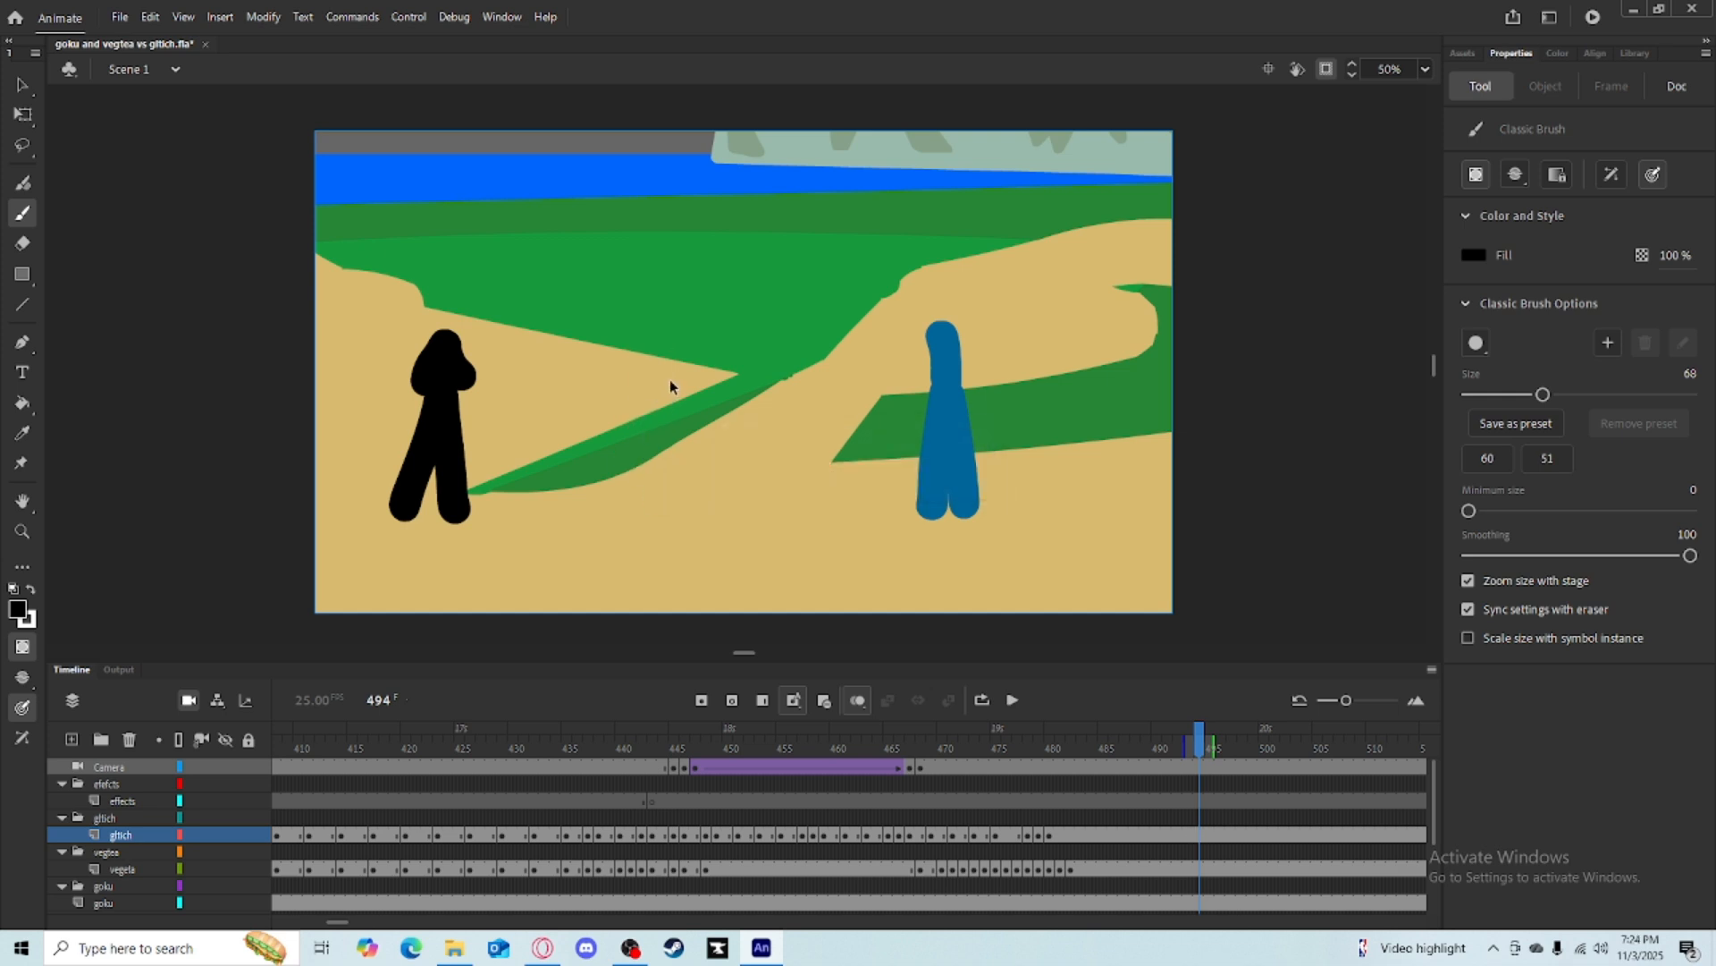
Brush a crouching, lunging pose of the black figure at frame 494.
{"action": "mouse_move", "coordinate": [679, 380]}
{"action": "left_mouse_down"}
{"action": "mouse_move", "coordinate": [659, 418]}
{"action": "mouse_move", "coordinate": [712, 500]}
{"action": "left_mouse_up"}
{"action": "left_click_drag", "start_coordinate": [664, 428], "coordinate": [597, 499]}
{"action": "mouse_move", "coordinate": [675, 381]}
{"action": "left_mouse_down"}
{"action": "mouse_move", "coordinate": [661, 365]}
{"action": "mouse_move", "coordinate": [638, 393]}
{"action": "left_mouse_up"}
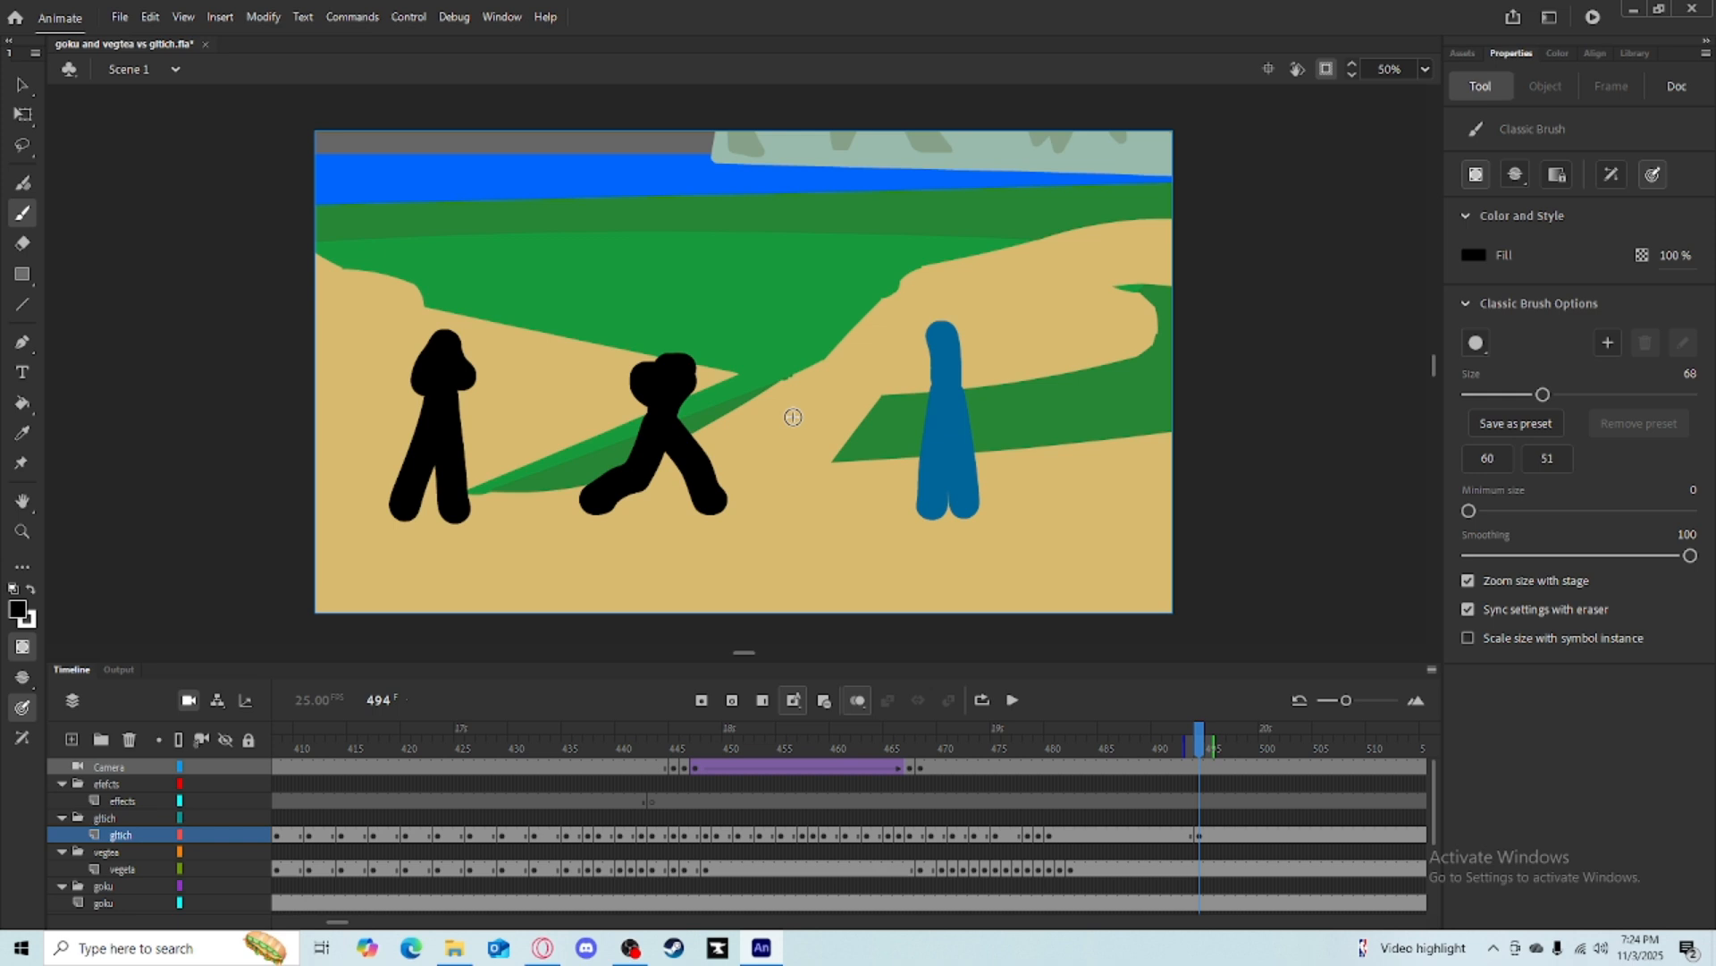
Brush the black figure's next pose at frame 495 with an arm stretched forward, then turn off onion skin.
{"action": "key", "text": "q"}
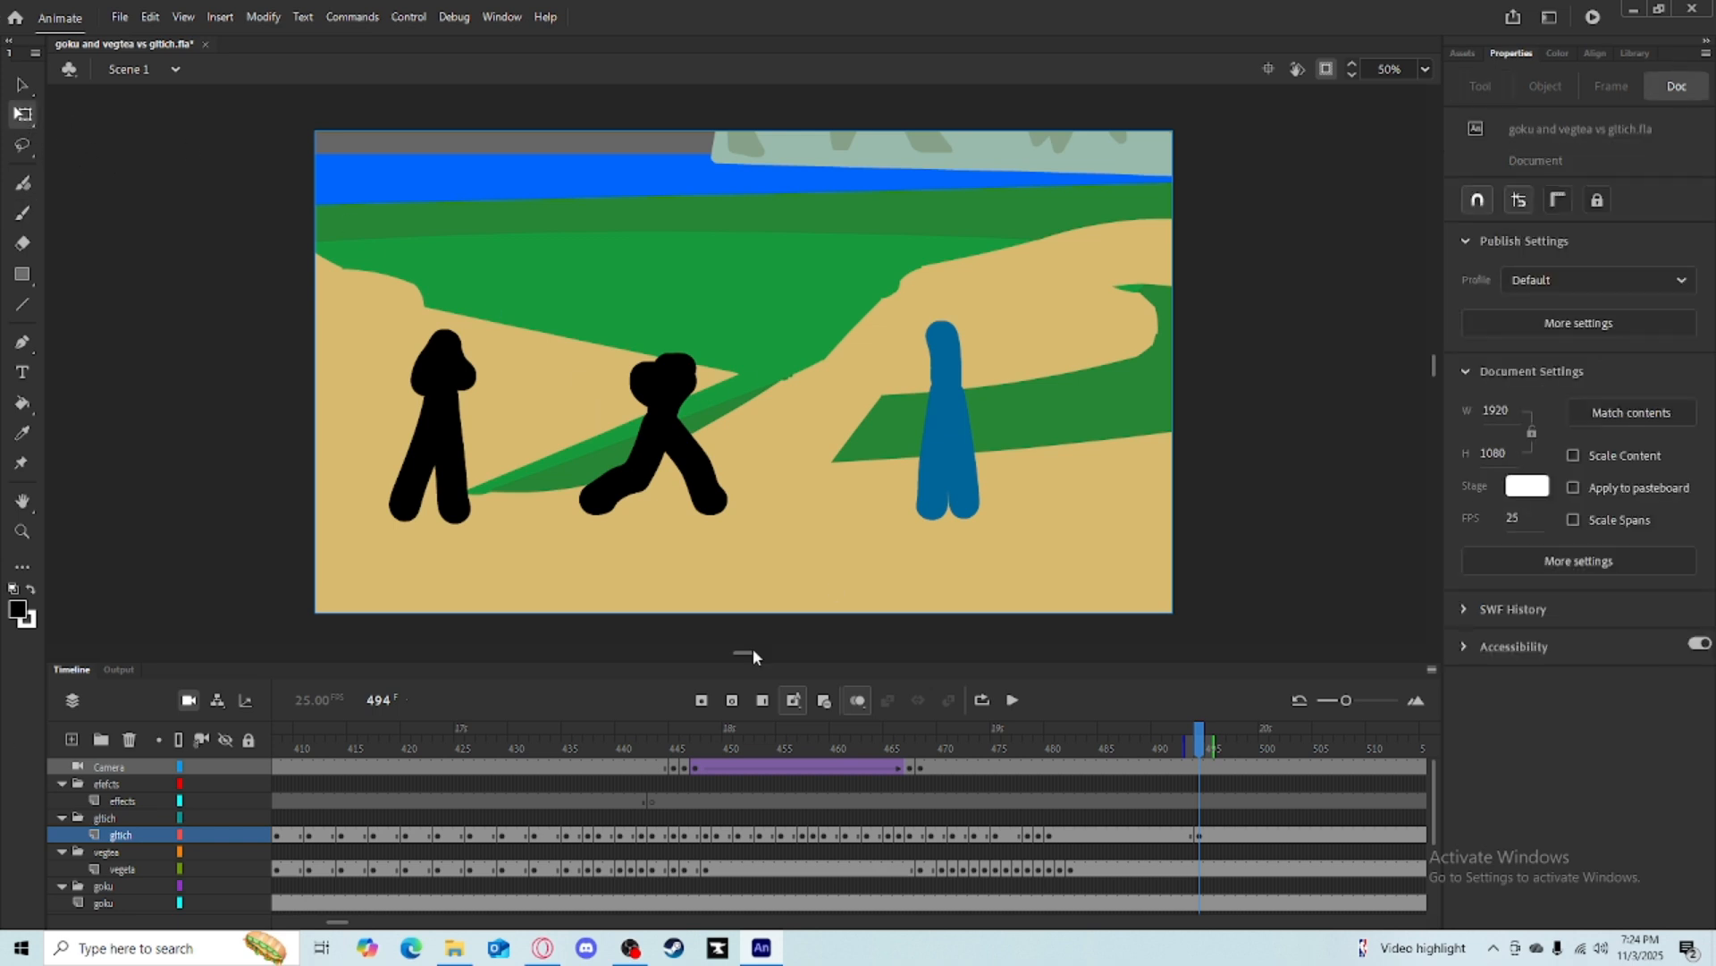
{"action": "mouse_move", "coordinate": [1204, 749]}
{"action": "left_mouse_down"}
{"action": "mouse_move", "coordinate": [1239, 739]}
{"action": "mouse_move", "coordinate": [1199, 739]}
{"action": "mouse_move", "coordinate": [1213, 738]}
{"action": "left_mouse_up"}
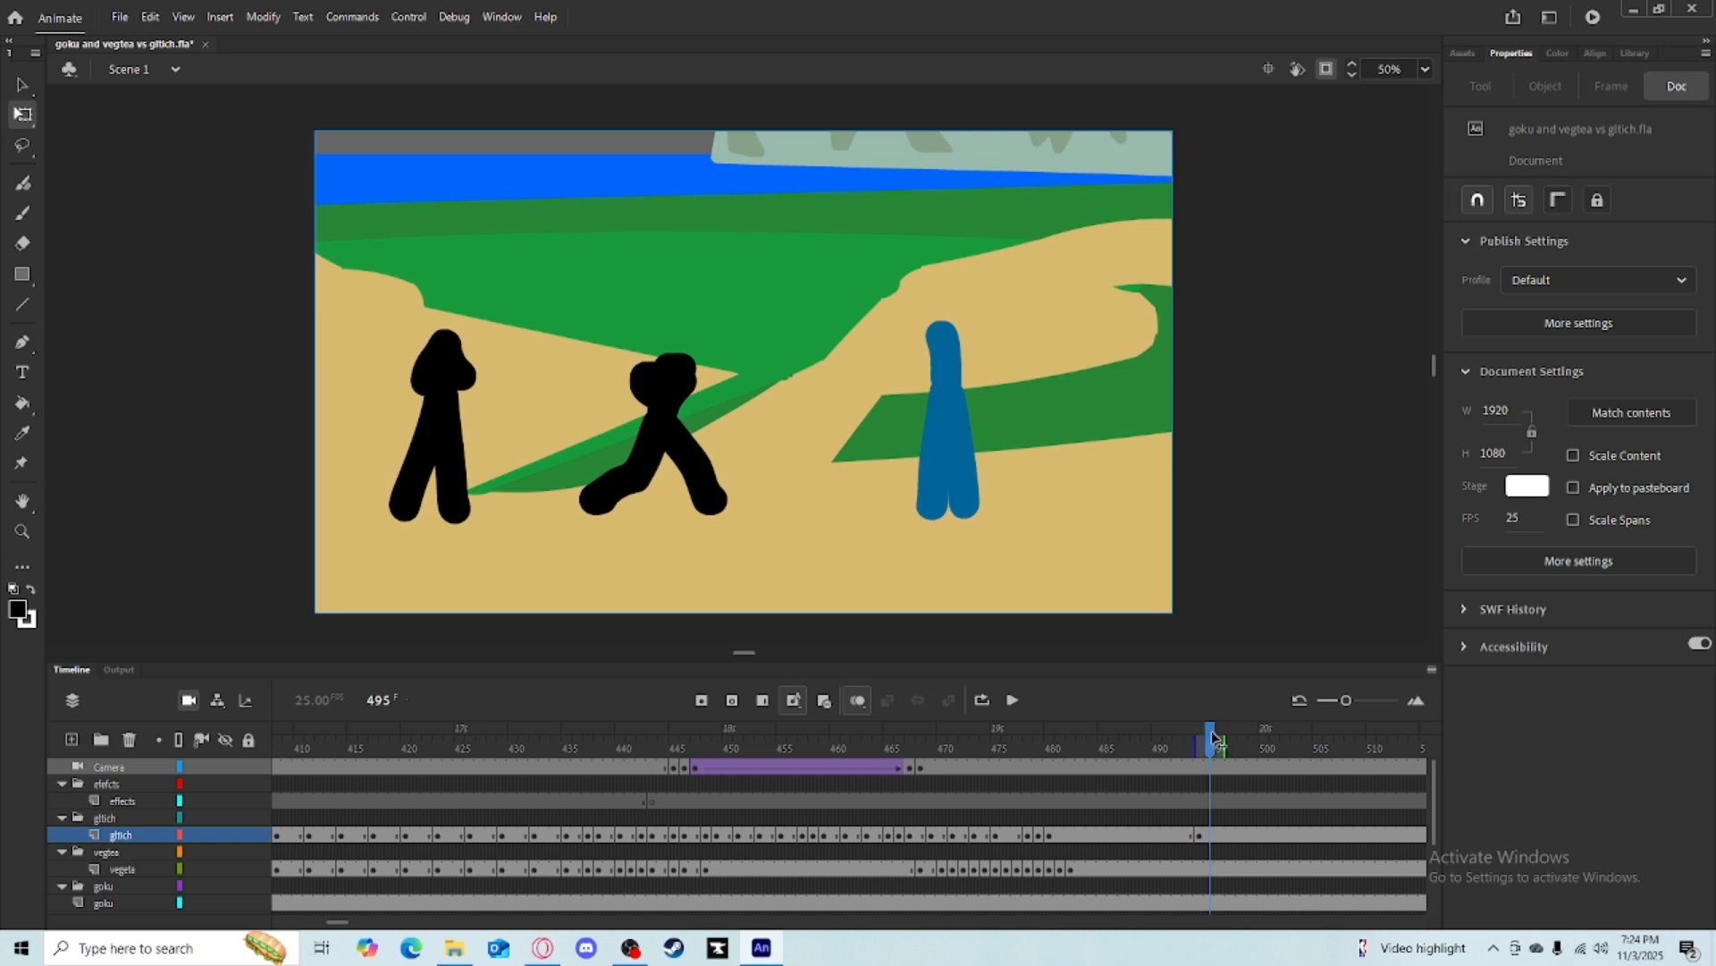
{"action": "left_click_drag", "start_coordinate": [715, 474], "coordinate": [617, 328]}
{"action": "left_click", "coordinate": [23, 213]}
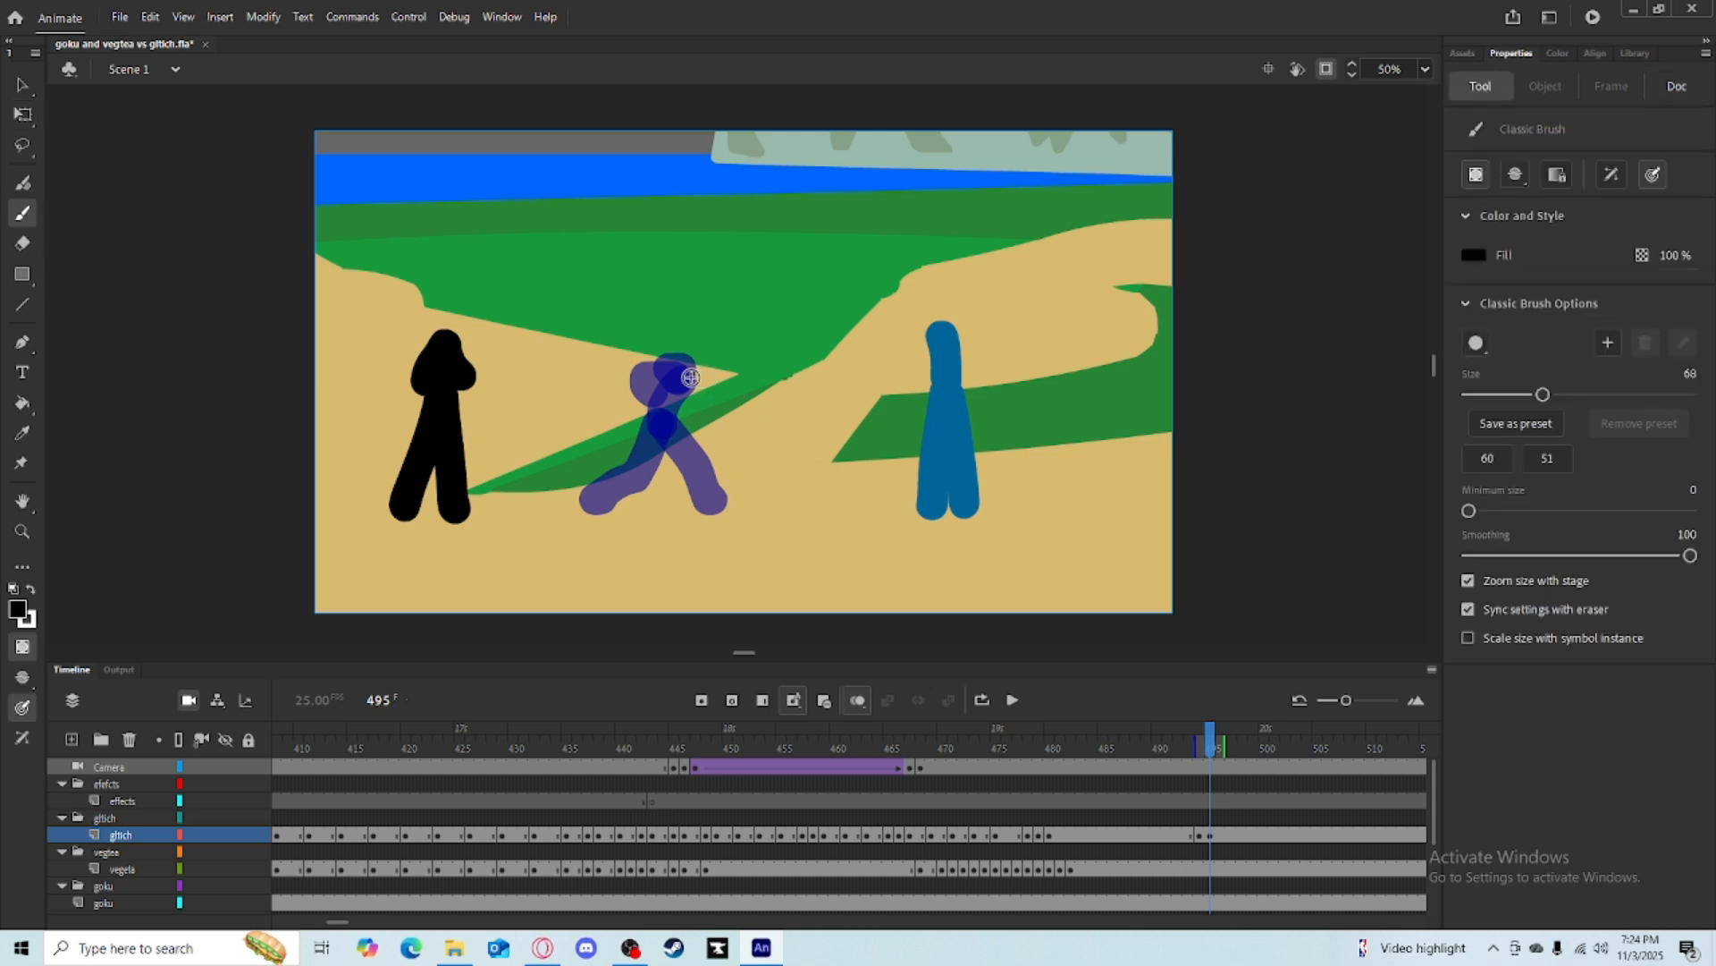
{"action": "mouse_move", "coordinate": [664, 425]}
{"action": "left_mouse_down"}
{"action": "mouse_move", "coordinate": [744, 377]}
{"action": "mouse_move", "coordinate": [780, 378]}
{"action": "mouse_move", "coordinate": [631, 374]}
{"action": "left_mouse_up"}
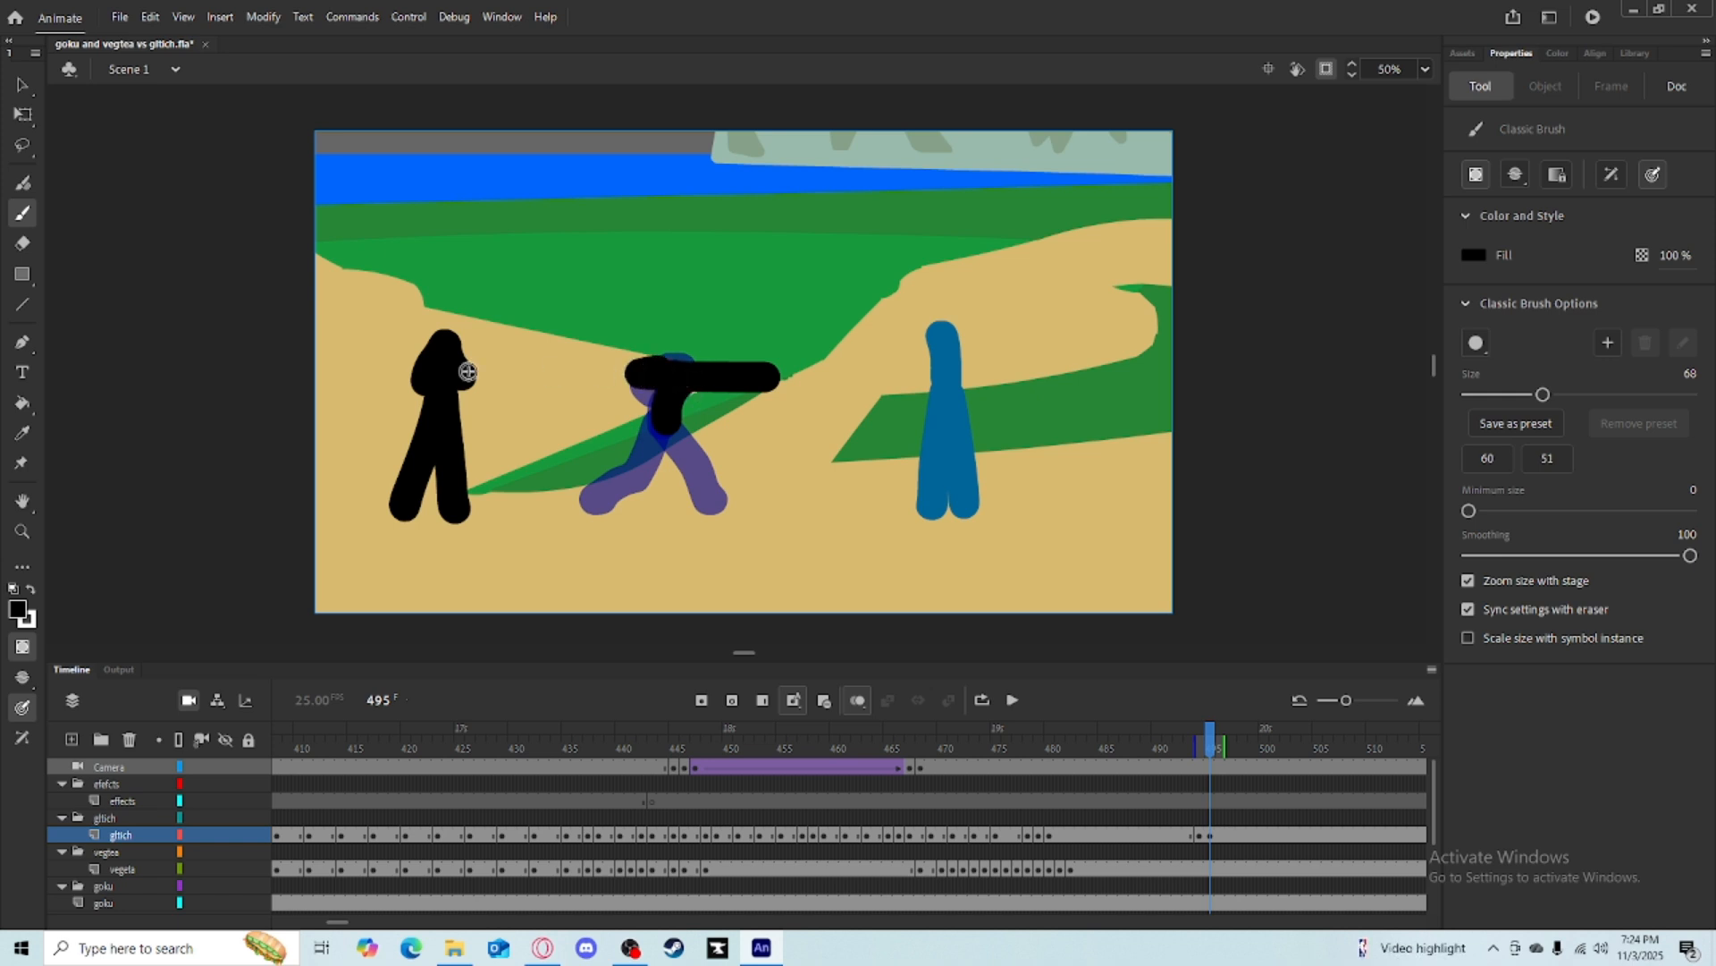
{"action": "mouse_move", "coordinate": [654, 470]}
{"action": "left_mouse_down"}
{"action": "mouse_move", "coordinate": [635, 427]}
{"action": "mouse_move", "coordinate": [659, 403]}
{"action": "mouse_move", "coordinate": [694, 457]}
{"action": "left_mouse_up"}
{"action": "left_click_drag", "start_coordinate": [645, 390], "coordinate": [575, 455]}
{"action": "left_click_drag", "start_coordinate": [668, 423], "coordinate": [650, 422]}
{"action": "left_click", "coordinate": [855, 703]}
Scrub the timeline around frames 294 to 310 to review the animation.
{"action": "mouse_move", "coordinate": [1200, 735]}
{"action": "left_mouse_down"}
{"action": "mouse_move", "coordinate": [1182, 735]}
{"action": "mouse_move", "coordinate": [1201, 741]}
{"action": "left_mouse_up"}
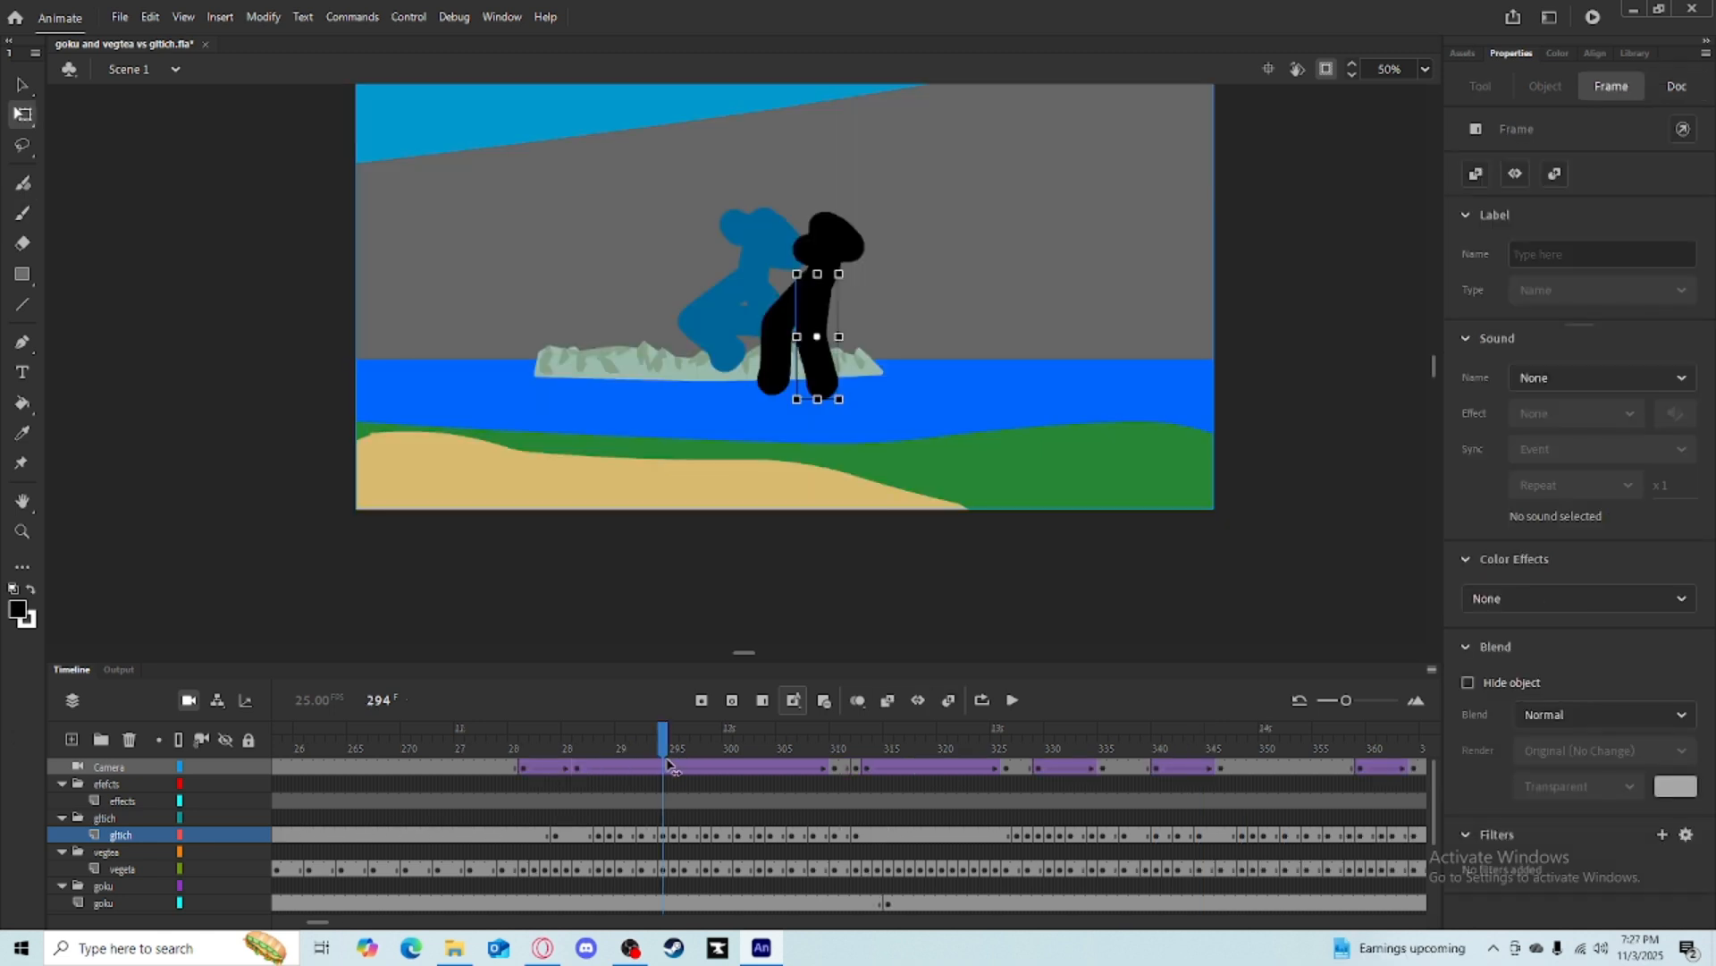
{"action": "left_click", "coordinate": [715, 363]}
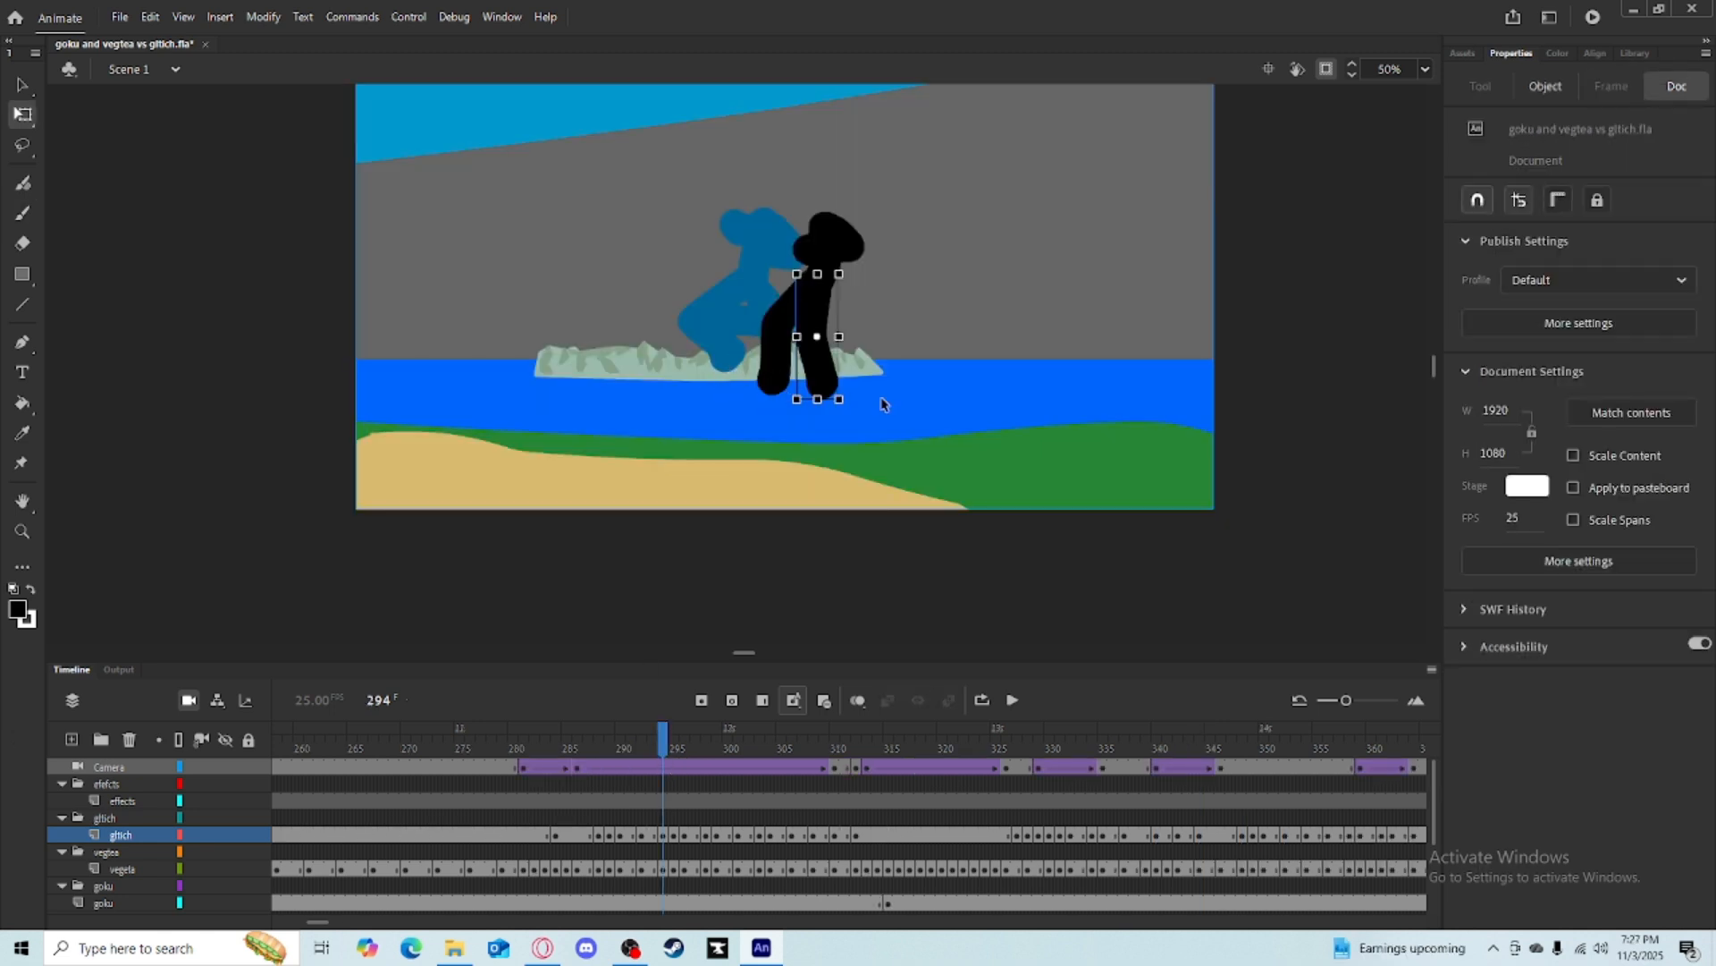
{"action": "left_click", "coordinate": [676, 744]}
{"action": "mouse_move", "coordinate": [676, 738]}
{"action": "left_mouse_down"}
{"action": "mouse_move", "coordinate": [659, 738]}
{"action": "mouse_move", "coordinate": [688, 740]}
{"action": "left_mouse_up"}
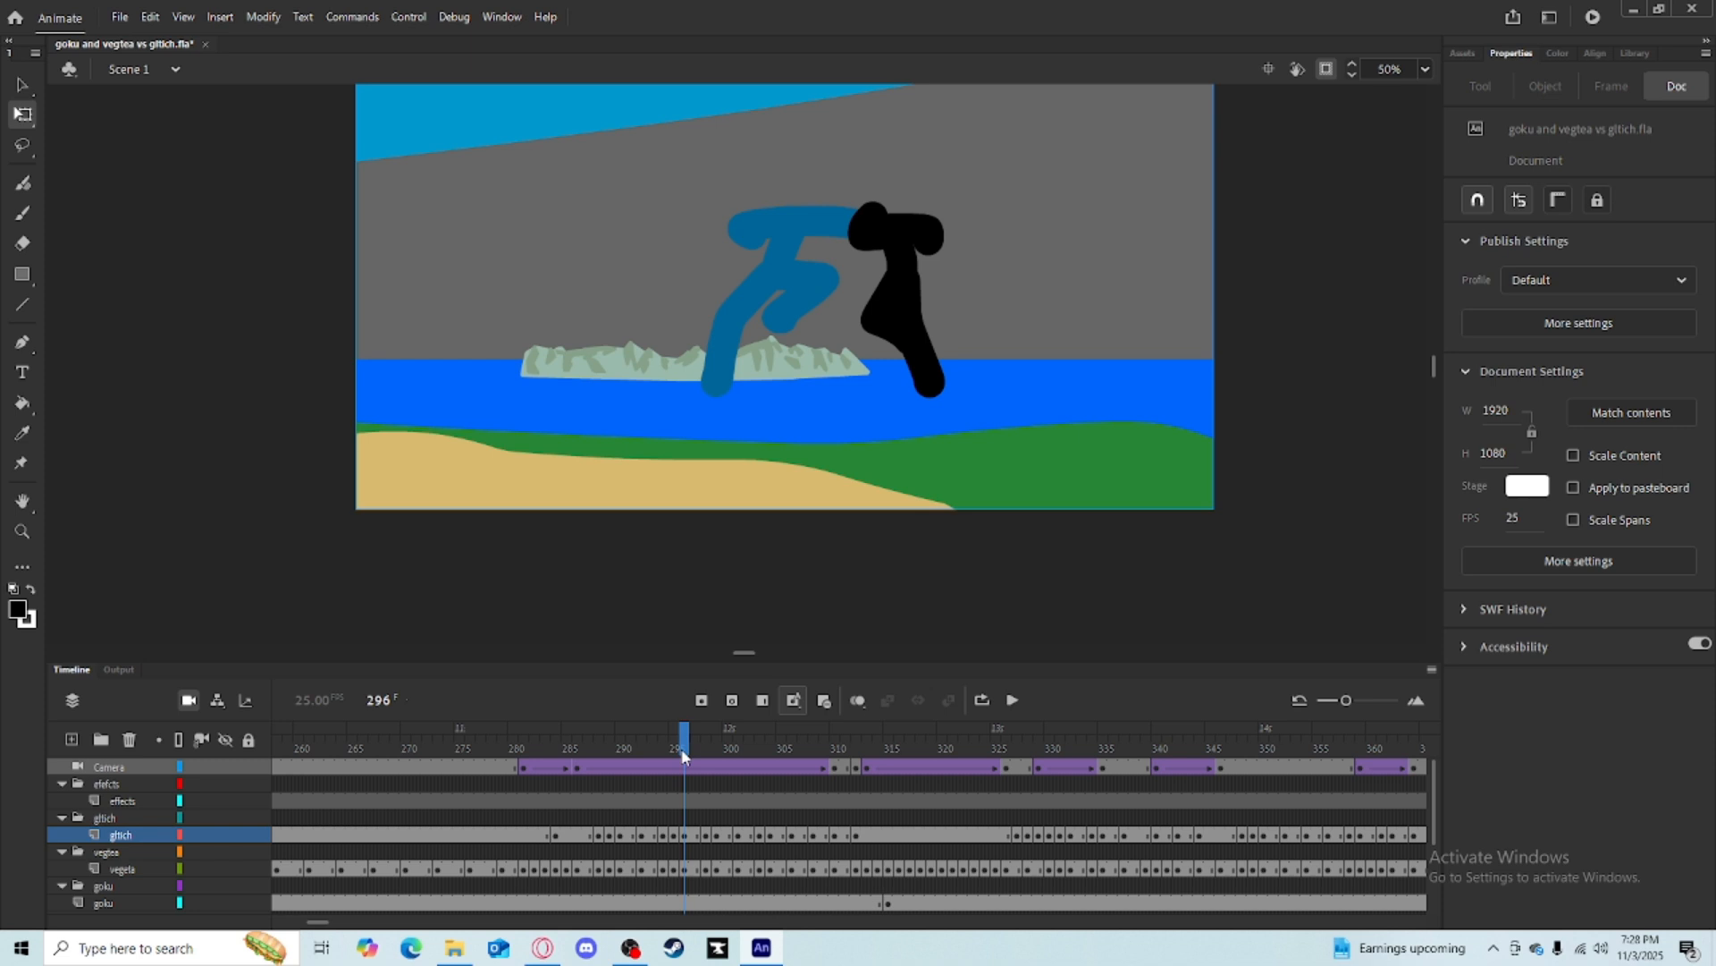
{"action": "left_click_drag", "start_coordinate": [683, 751], "coordinate": [836, 756]}
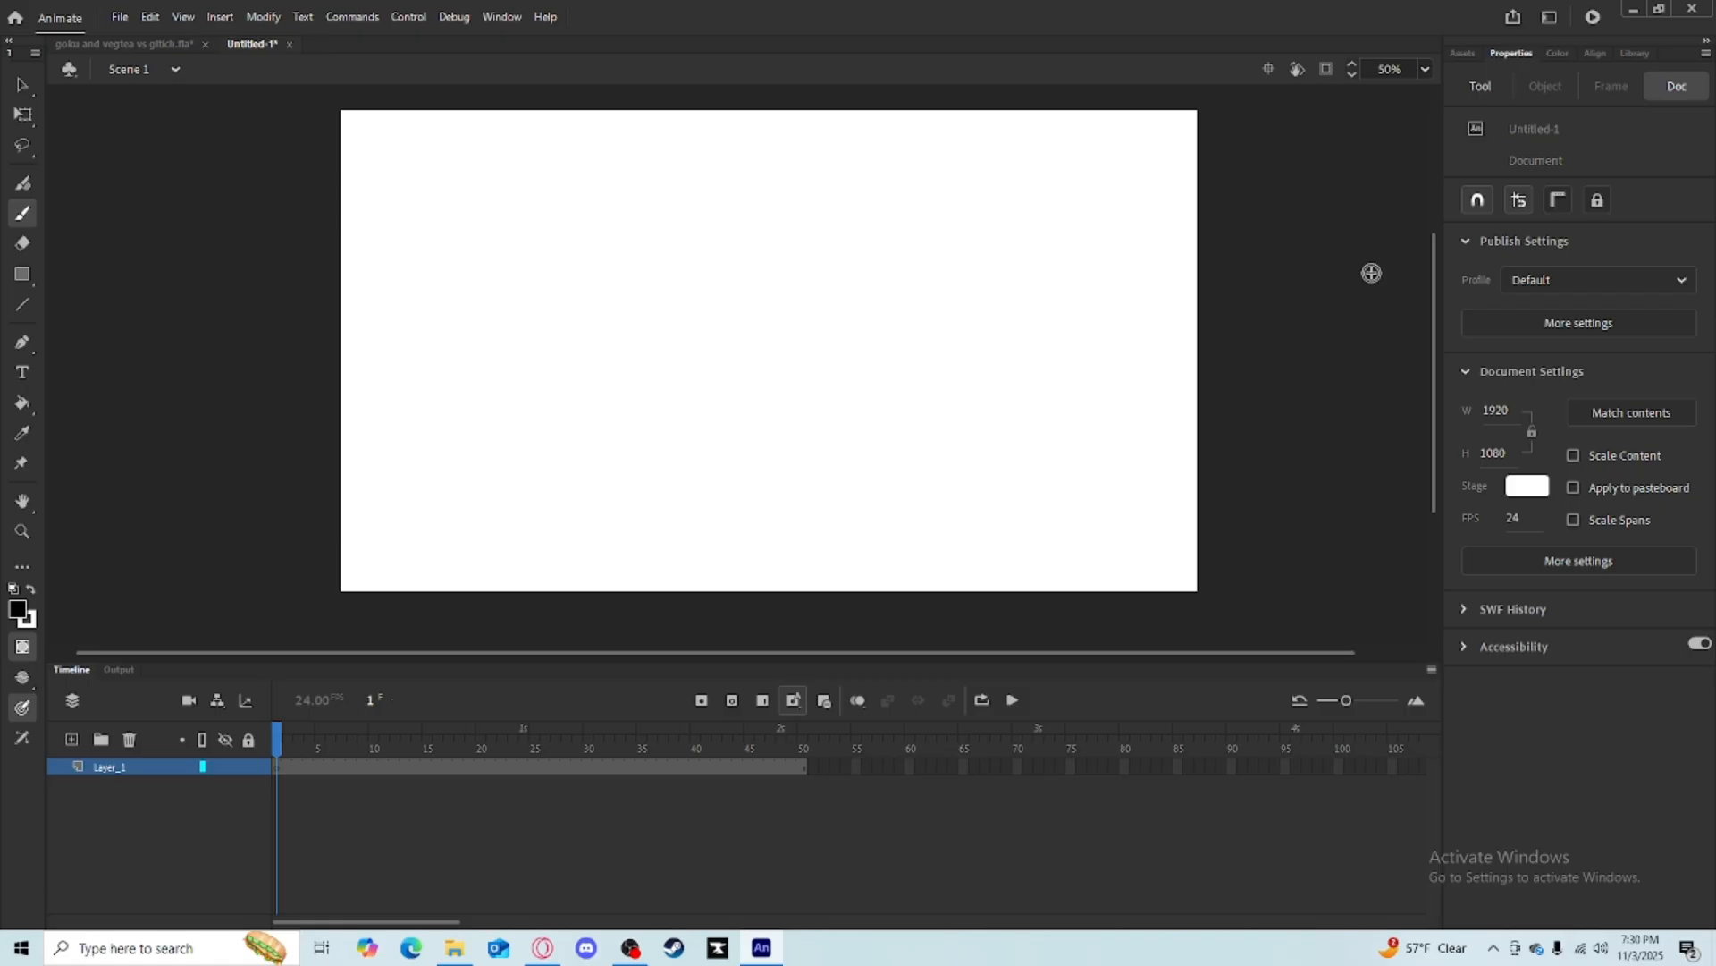
In a new blank document, brush a vertical stick-figure body stroke.
{"action": "left_click_drag", "start_coordinate": [1371, 273], "coordinate": [862, 260]}
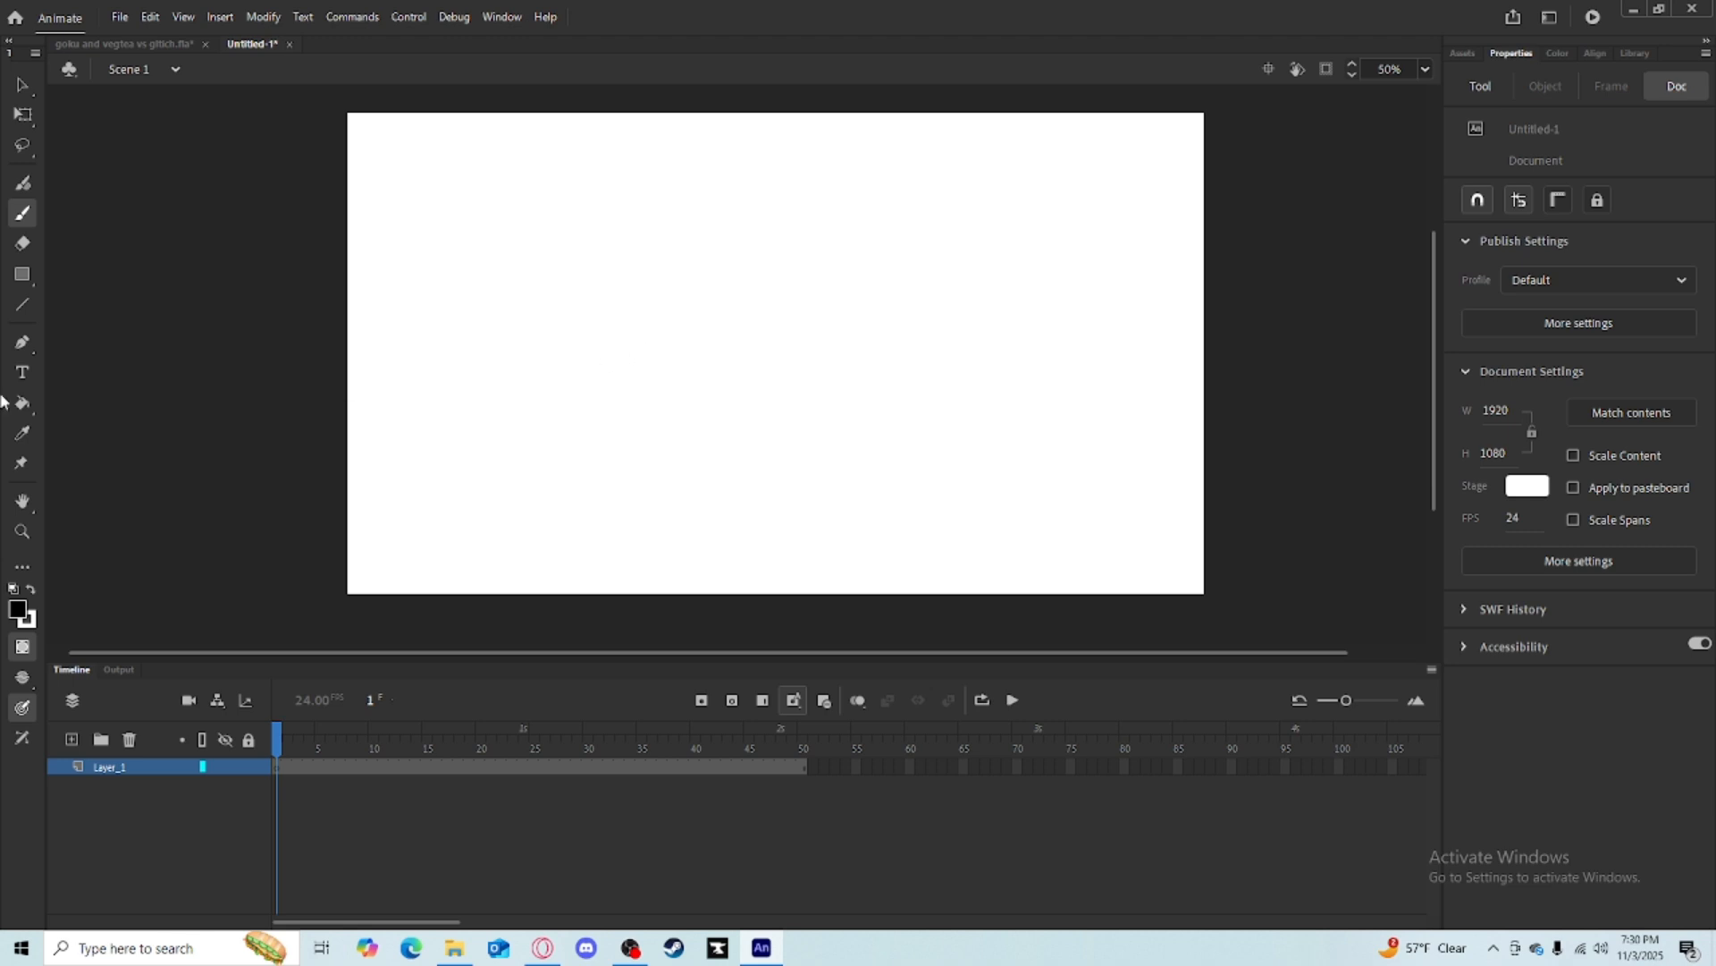
{"action": "left_click_drag", "start_coordinate": [569, 353], "coordinate": [572, 494]}
{"action": "left_click_drag", "start_coordinate": [557, 402], "coordinate": [537, 491]}
{"action": "key", "text": "ctrl+z"}
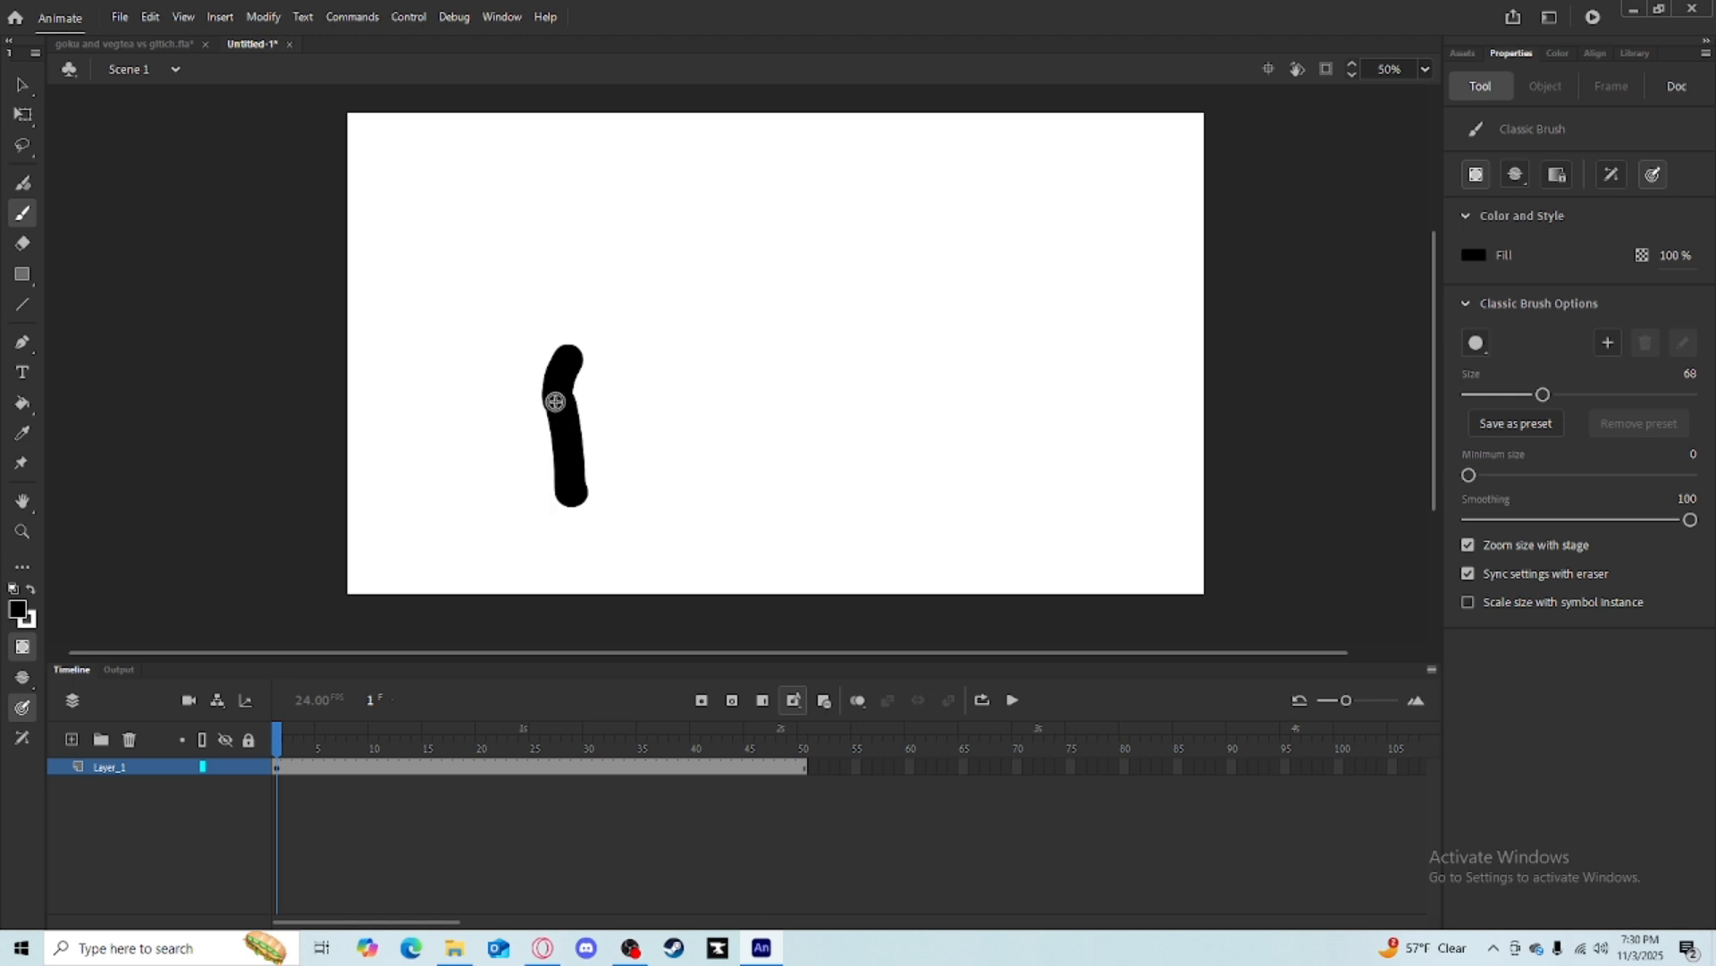
Brush a second leg stroke to complete a standing stick figure on frame 1.
{"action": "left_click_drag", "start_coordinate": [560, 396], "coordinate": [524, 491]}
{"action": "mouse_move", "coordinate": [566, 357]}
{"action": "left_mouse_down"}
{"action": "mouse_move", "coordinate": [553, 395]}
{"action": "mouse_move", "coordinate": [564, 378]}
{"action": "mouse_move", "coordinate": [574, 394]}
{"action": "left_mouse_up"}
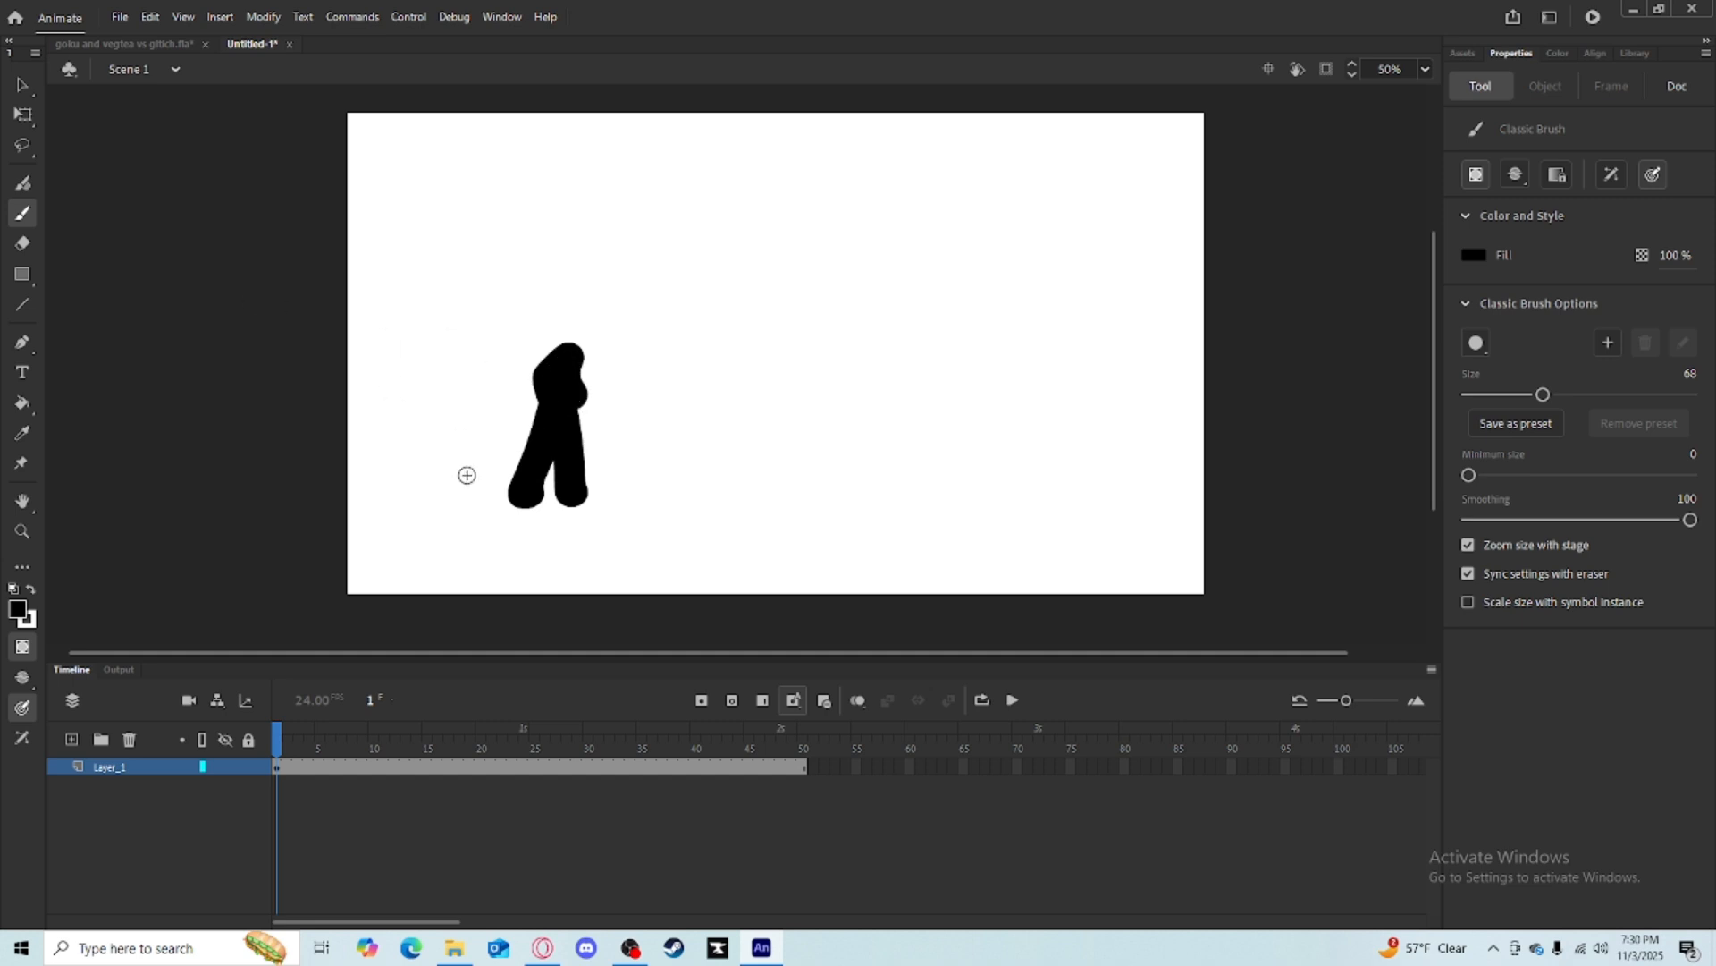
Draw two long horizontal guide lines across the stage with the Line tool, redrawing the lower one.
{"action": "left_click", "coordinate": [22, 304]}
{"action": "left_click_drag", "start_coordinate": [325, 347], "coordinate": [1385, 341]}
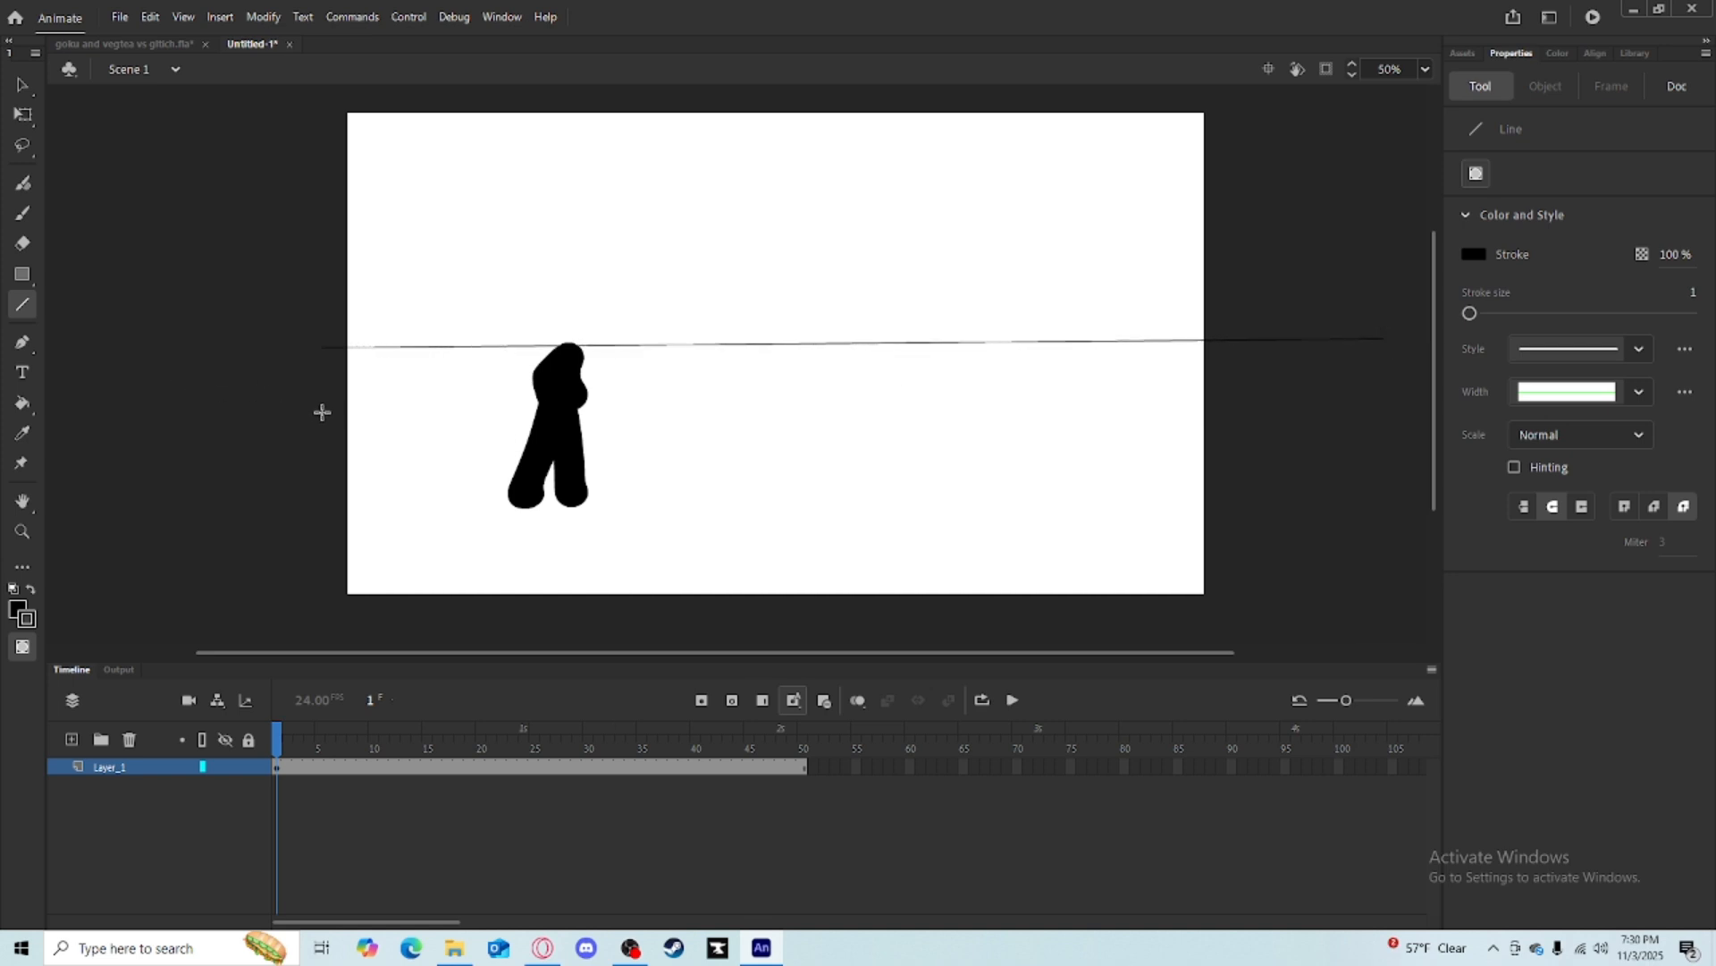
{"action": "left_click_drag", "start_coordinate": [322, 412], "coordinate": [1076, 390]}
{"action": "key", "text": "ctrl+z"}
{"action": "mouse_move", "coordinate": [315, 399]}
{"action": "left_mouse_down"}
{"action": "mouse_move", "coordinate": [1317, 374]}
{"action": "mouse_move", "coordinate": [1394, 393]}
{"action": "left_mouse_up"}
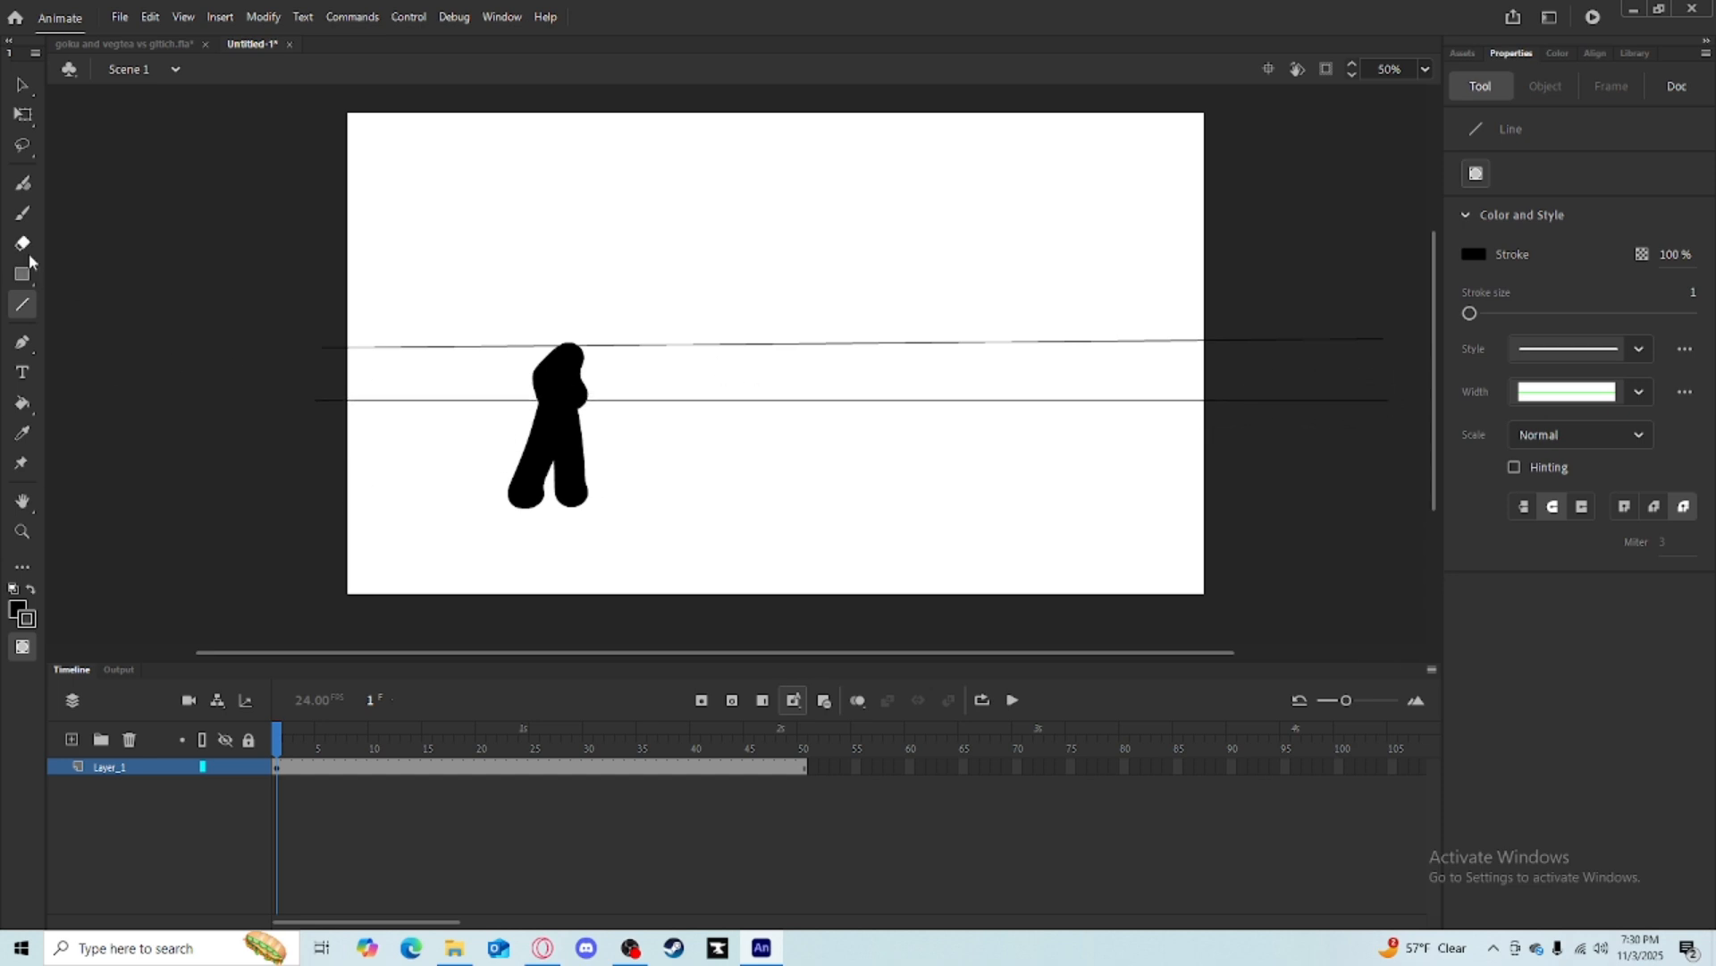
Move to frame 5 and delete the standing figure's strokes there, returning to the brush.
{"action": "left_click", "coordinate": [23, 213]}
{"action": "left_click", "coordinate": [291, 735]}
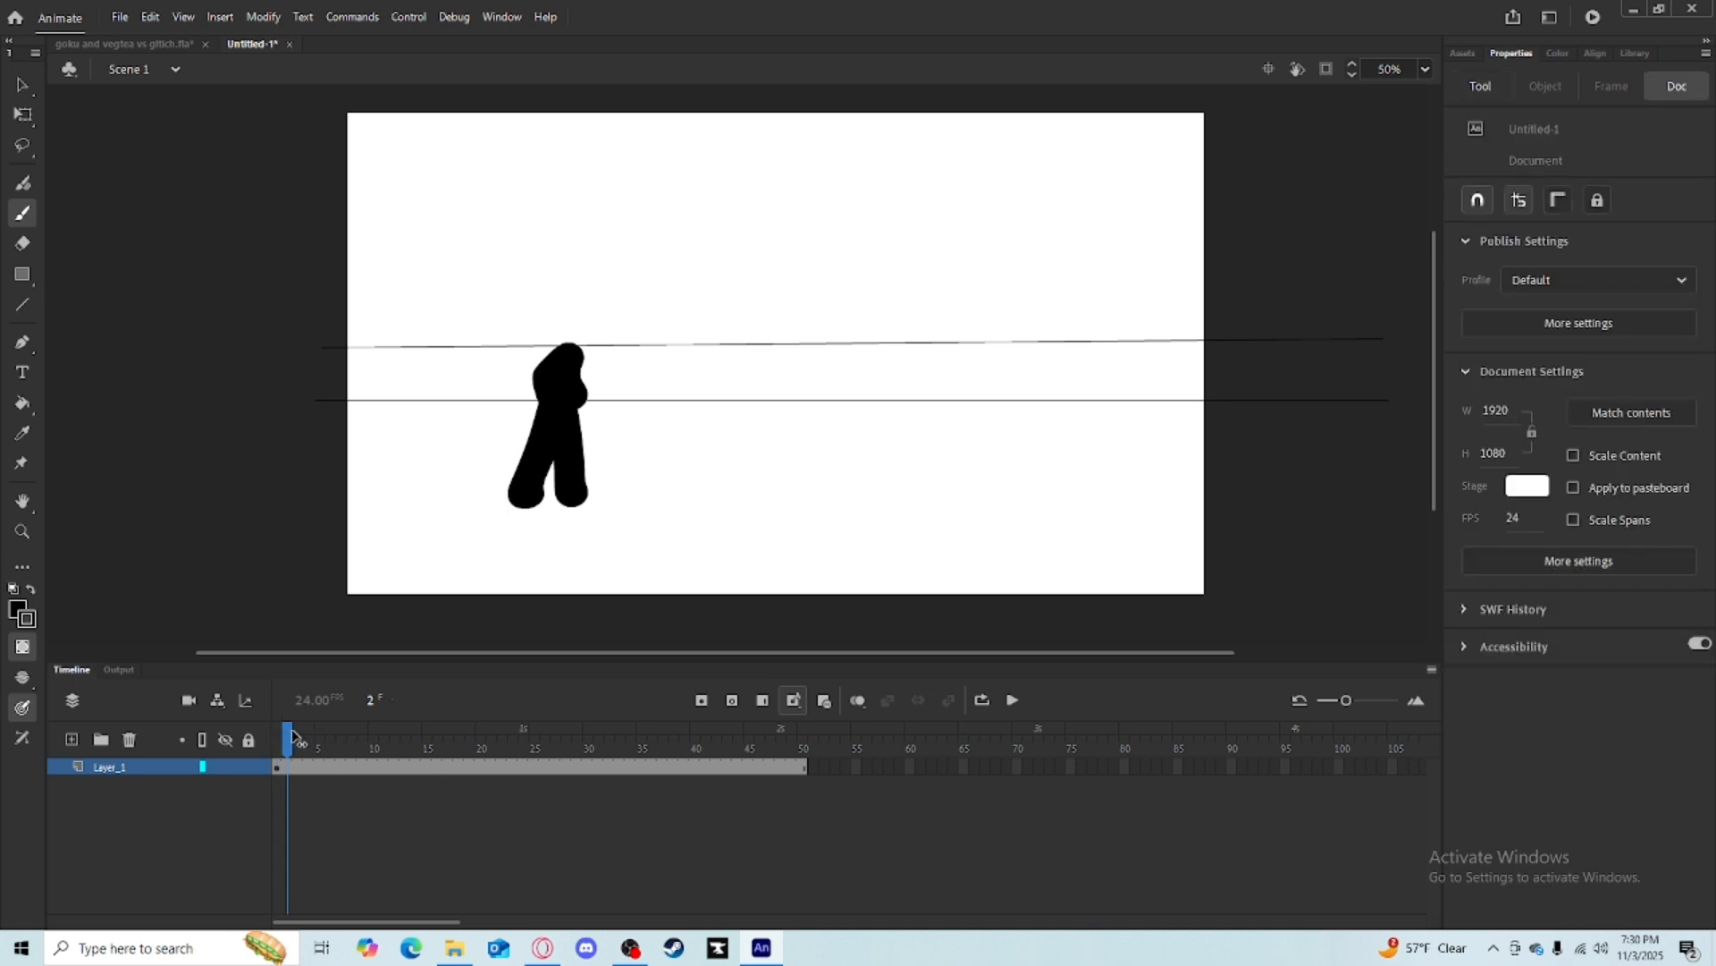
{"action": "left_click_drag", "start_coordinate": [294, 734], "coordinate": [320, 733]}
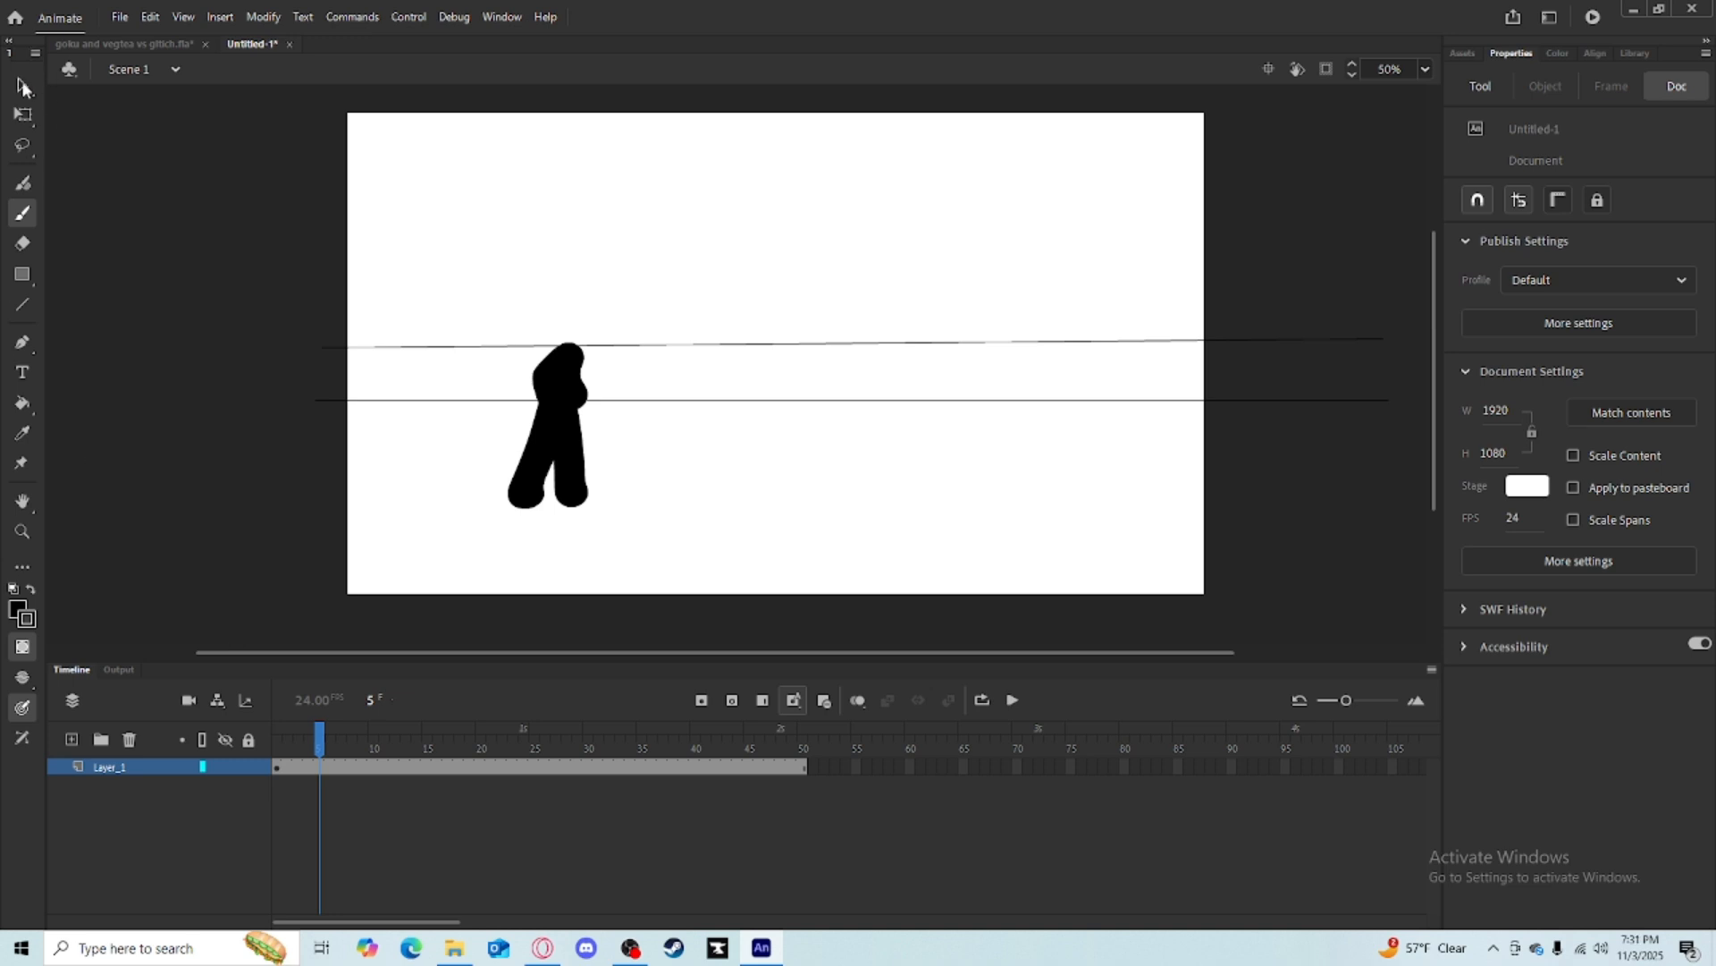
{"action": "left_click", "coordinate": [22, 115]}
{"action": "left_click", "coordinate": [563, 462]}
{"action": "key", "text": "Delete"}
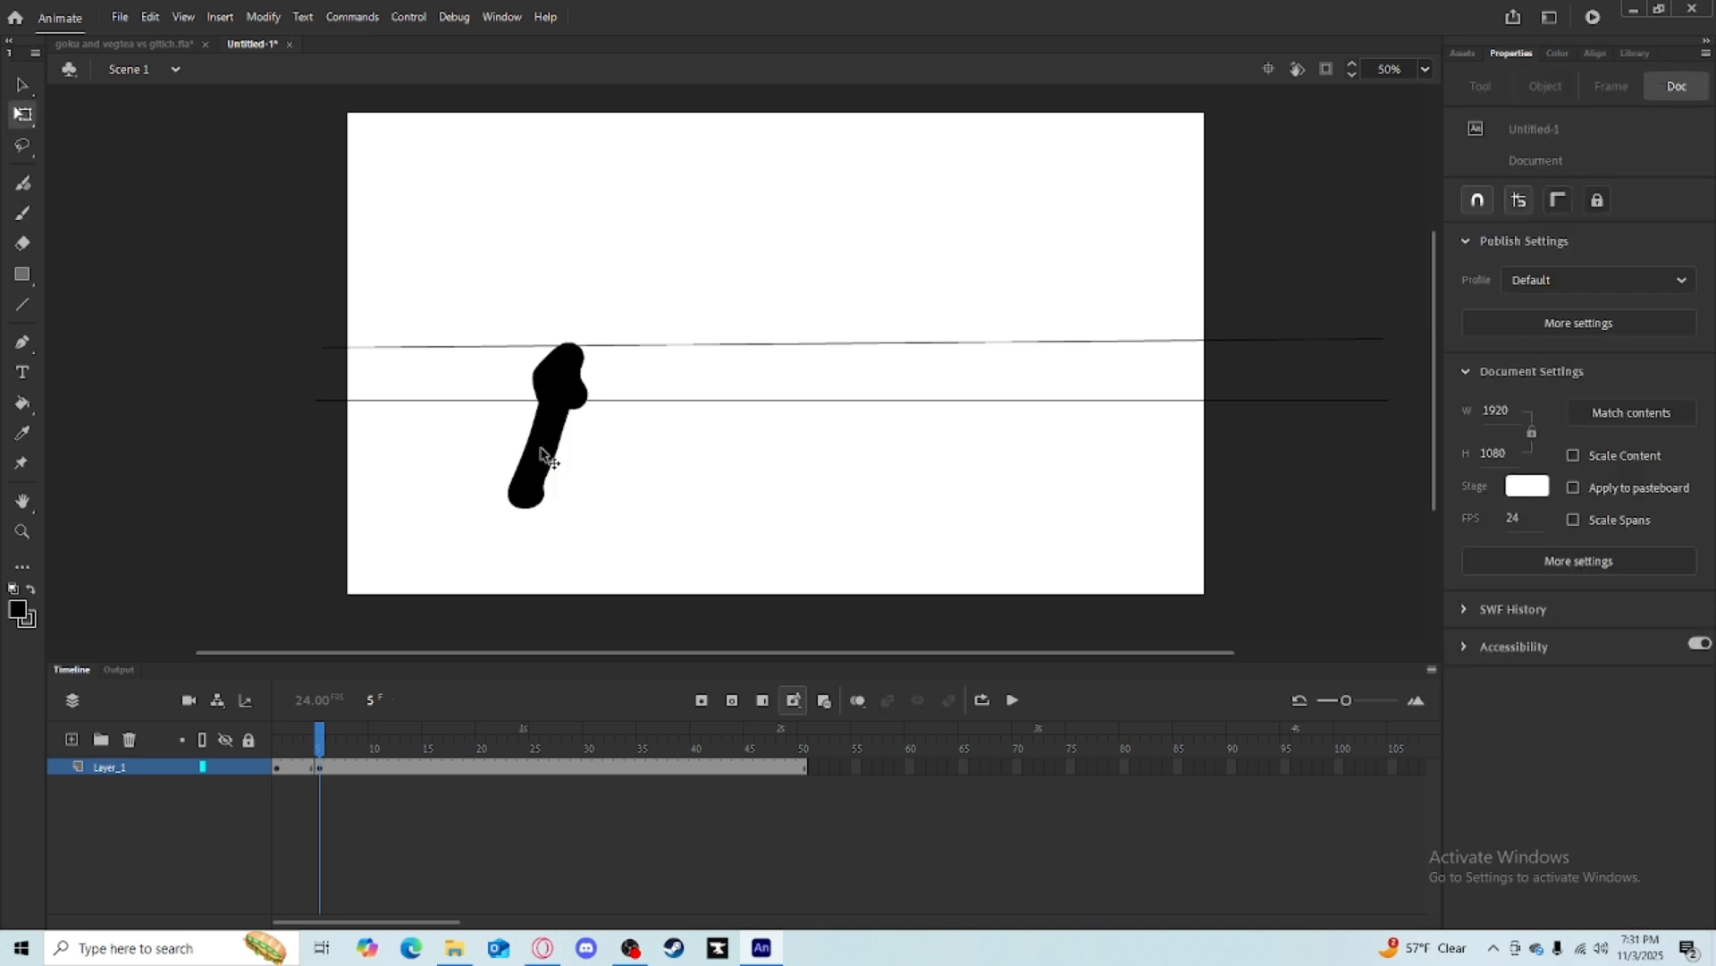
{"action": "left_click", "coordinate": [542, 449]}
{"action": "key", "text": "Delete"}
{"action": "left_click", "coordinate": [559, 383]}
{"action": "key", "text": "Delete"}
{"action": "key", "text": "Delete"}
{"action": "key", "text": "b"}
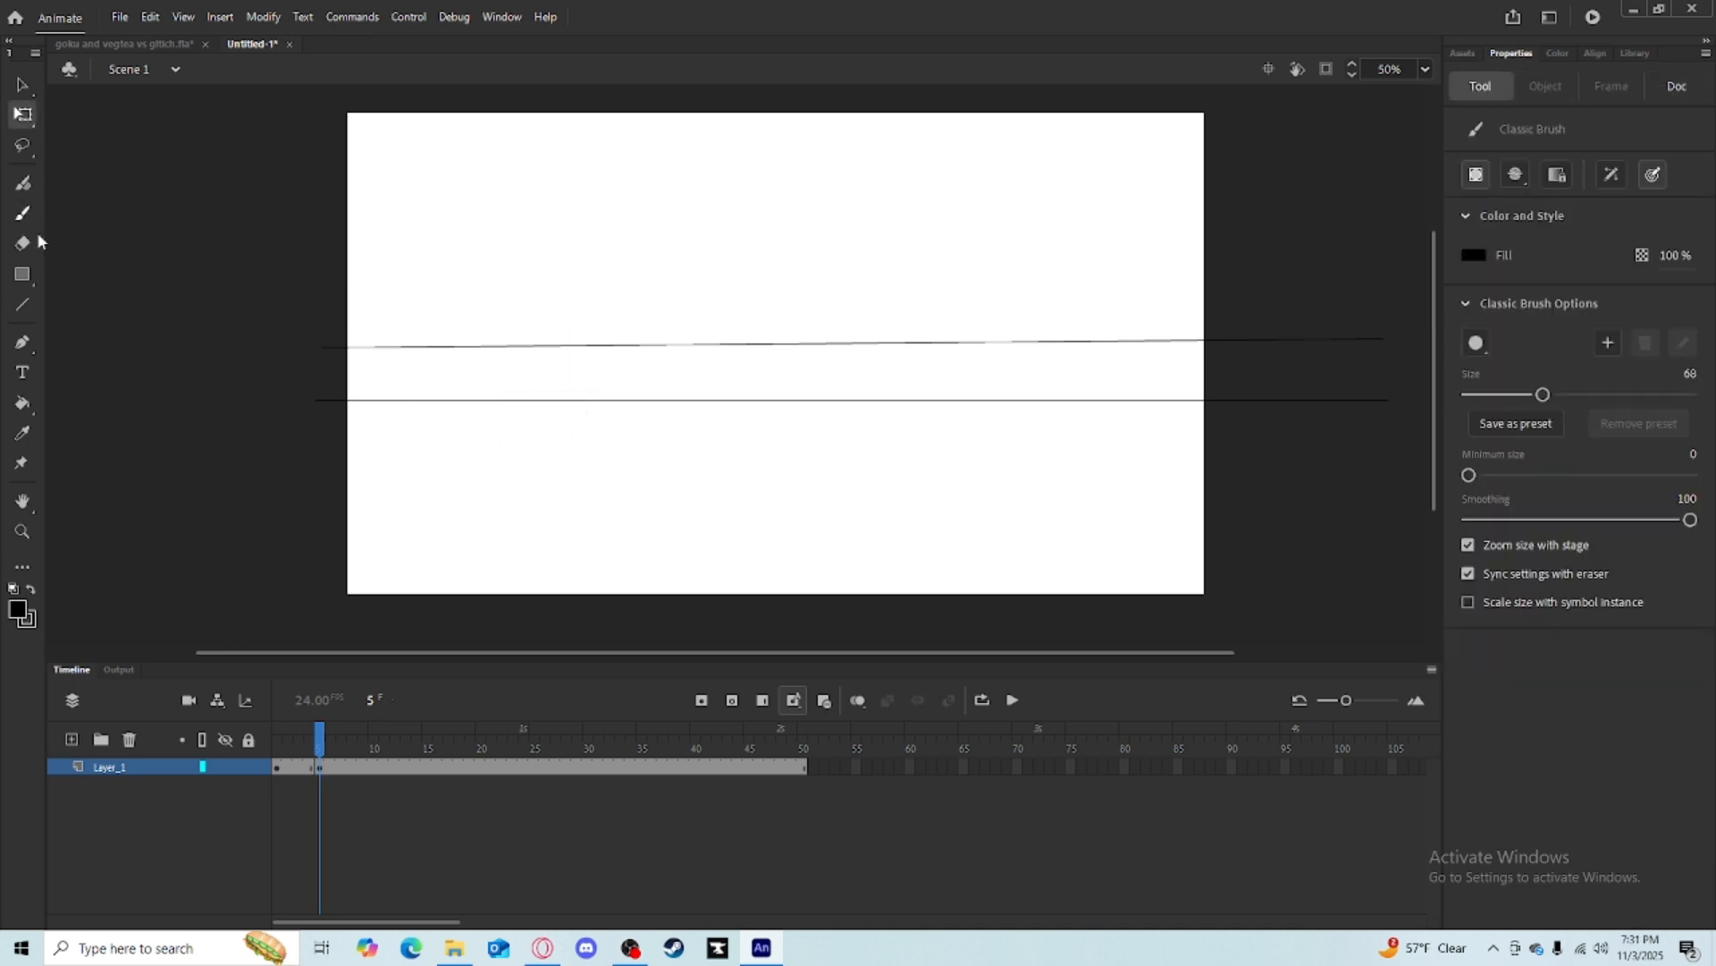
Turn on onion skin, widen its range, and brush a crouching pose on frame 5.
{"action": "left_click", "coordinate": [857, 701]}
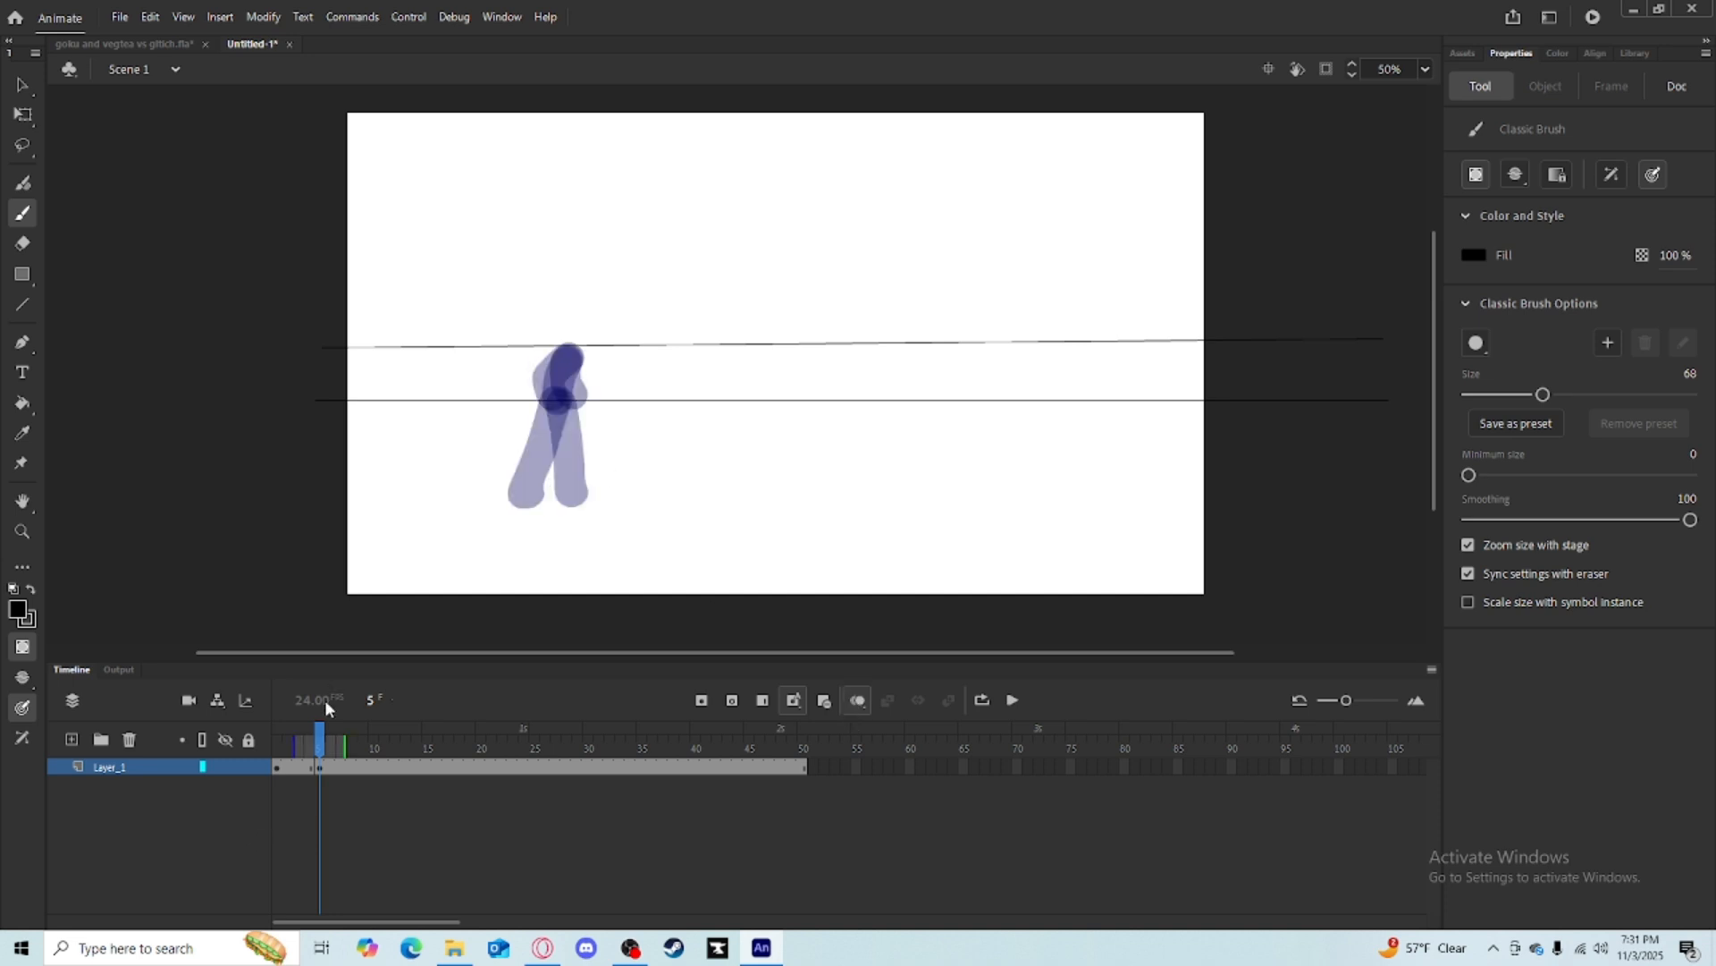
{"action": "left_click", "coordinate": [279, 742]}
{"action": "left_click_drag", "start_coordinate": [280, 744], "coordinate": [324, 752]}
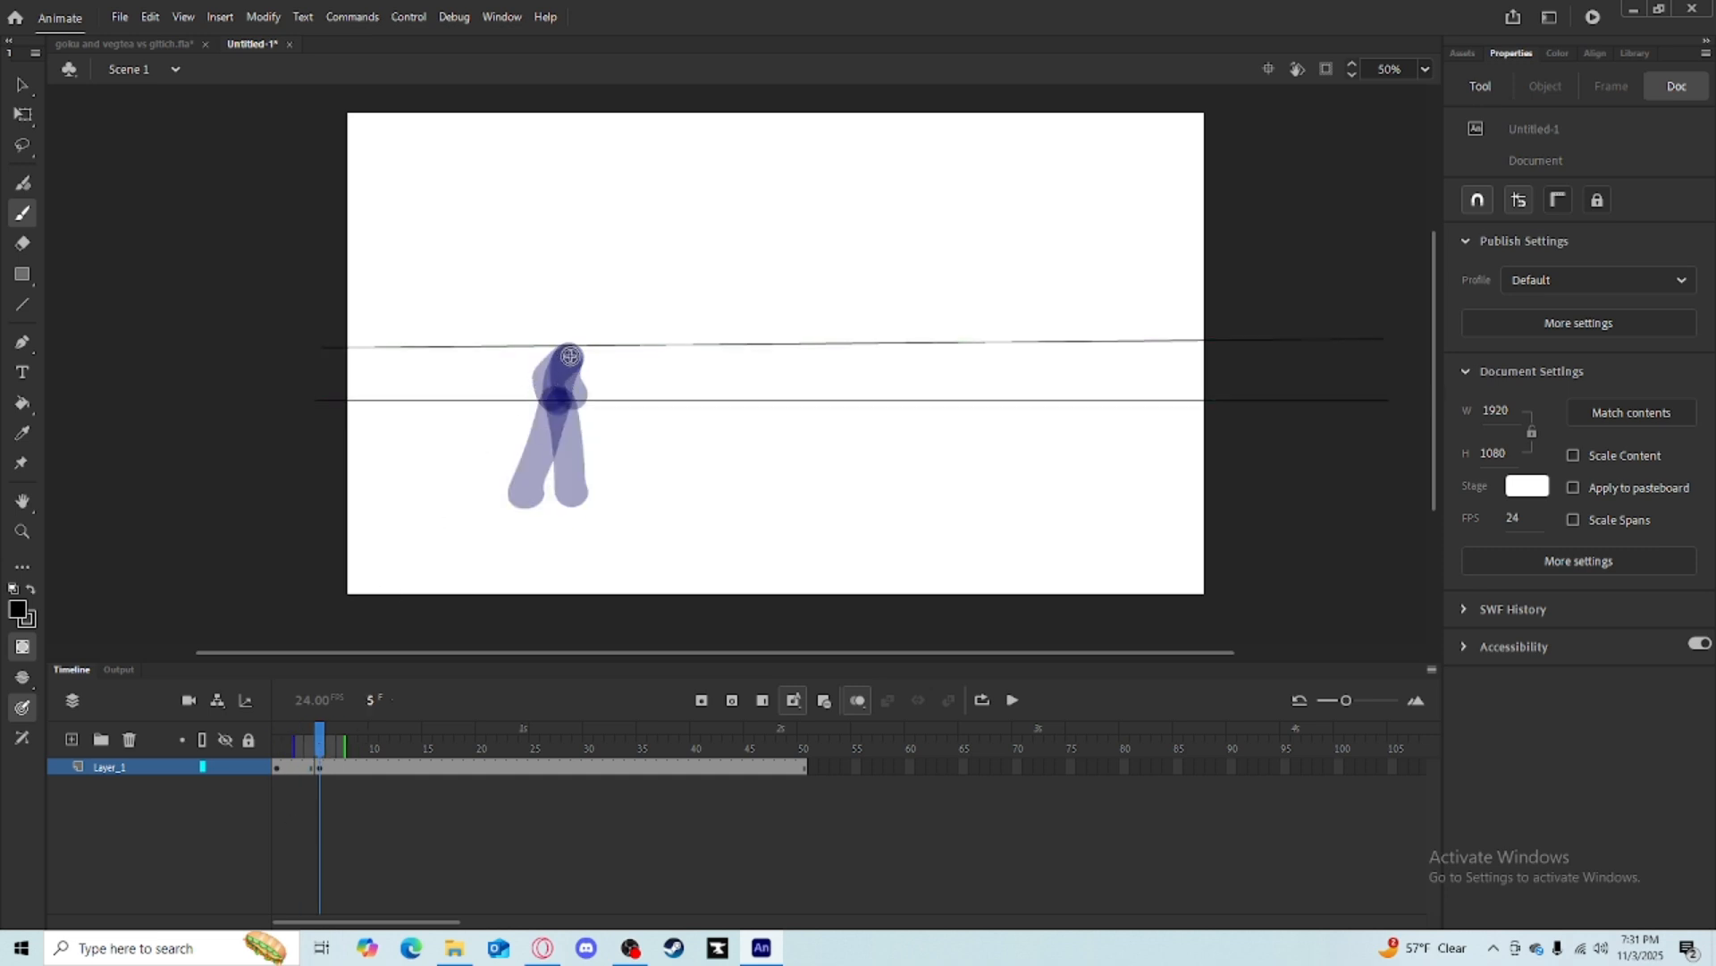
{"action": "left_click_drag", "start_coordinate": [571, 356], "coordinate": [586, 365]}
{"action": "mouse_move", "coordinate": [679, 295]}
{"action": "left_mouse_down"}
{"action": "mouse_move", "coordinate": [764, 220]}
{"action": "mouse_move", "coordinate": [719, 281]}
{"action": "left_mouse_up"}
{"action": "key", "text": "ctrl+z"}
{"action": "key", "text": "ctrl+z"}
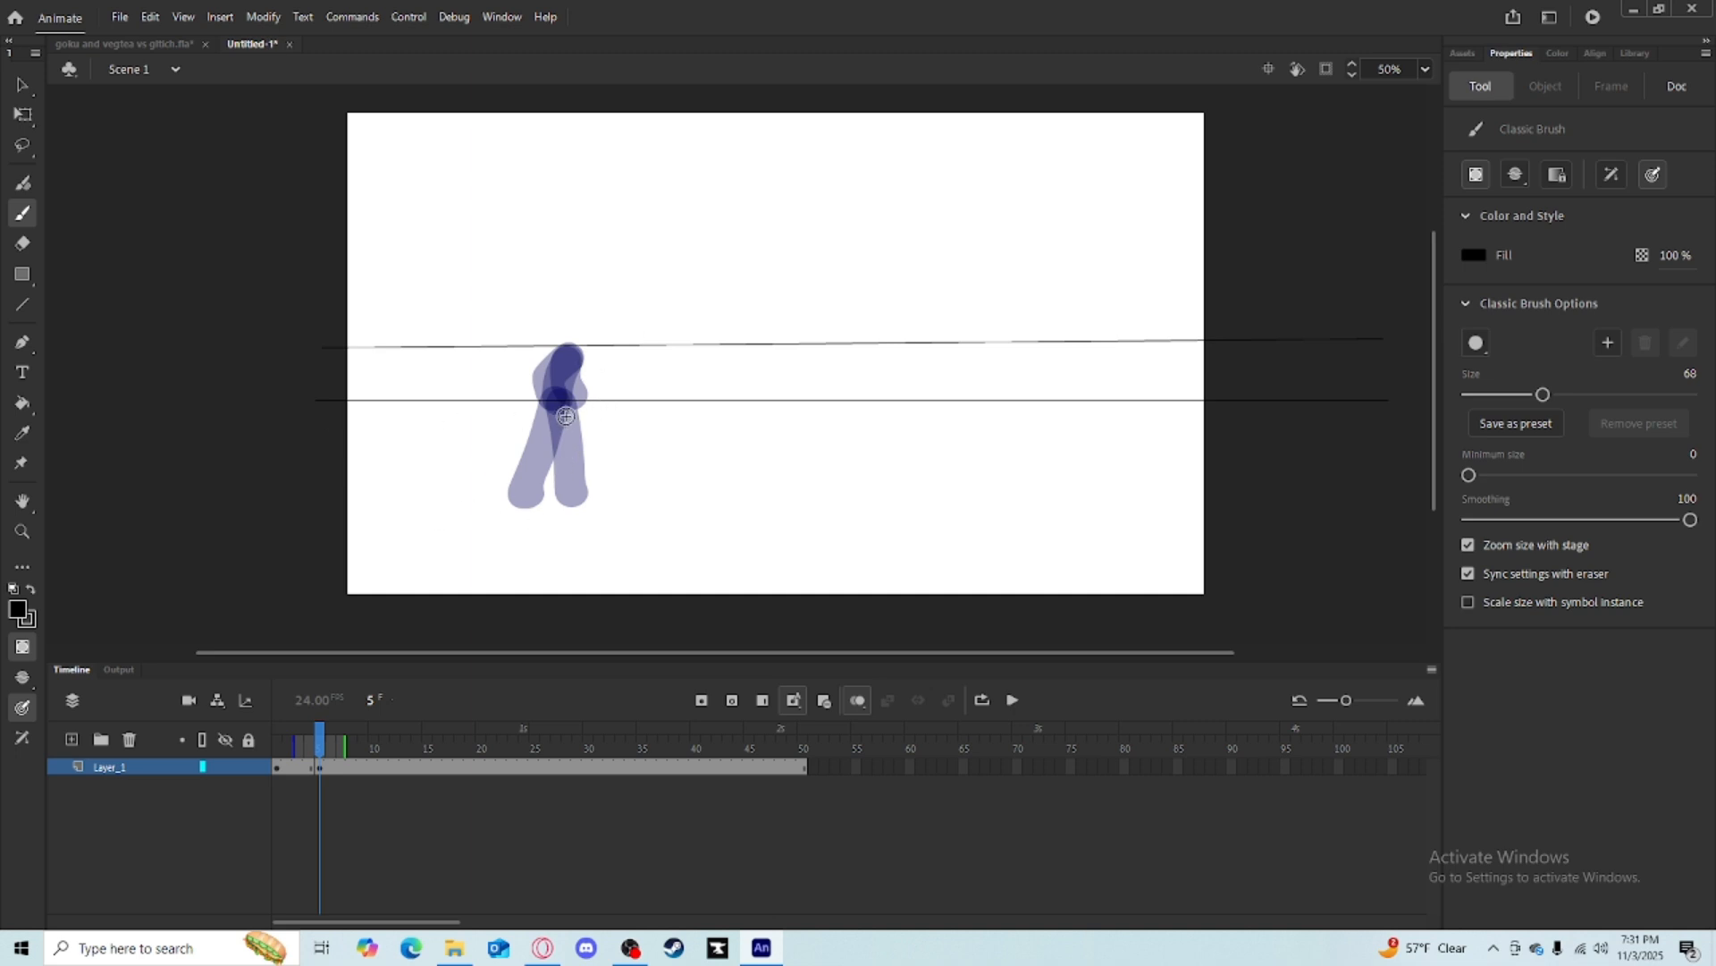
{"action": "mouse_move", "coordinate": [565, 416]}
{"action": "left_mouse_down"}
{"action": "mouse_move", "coordinate": [551, 464]}
{"action": "mouse_move", "coordinate": [587, 490]}
{"action": "left_mouse_up"}
Go to frame 9 and delete the copied crouching pose.
{"action": "left_click", "coordinate": [333, 747]}
{"action": "left_click_drag", "start_coordinate": [334, 750], "coordinate": [368, 747]}
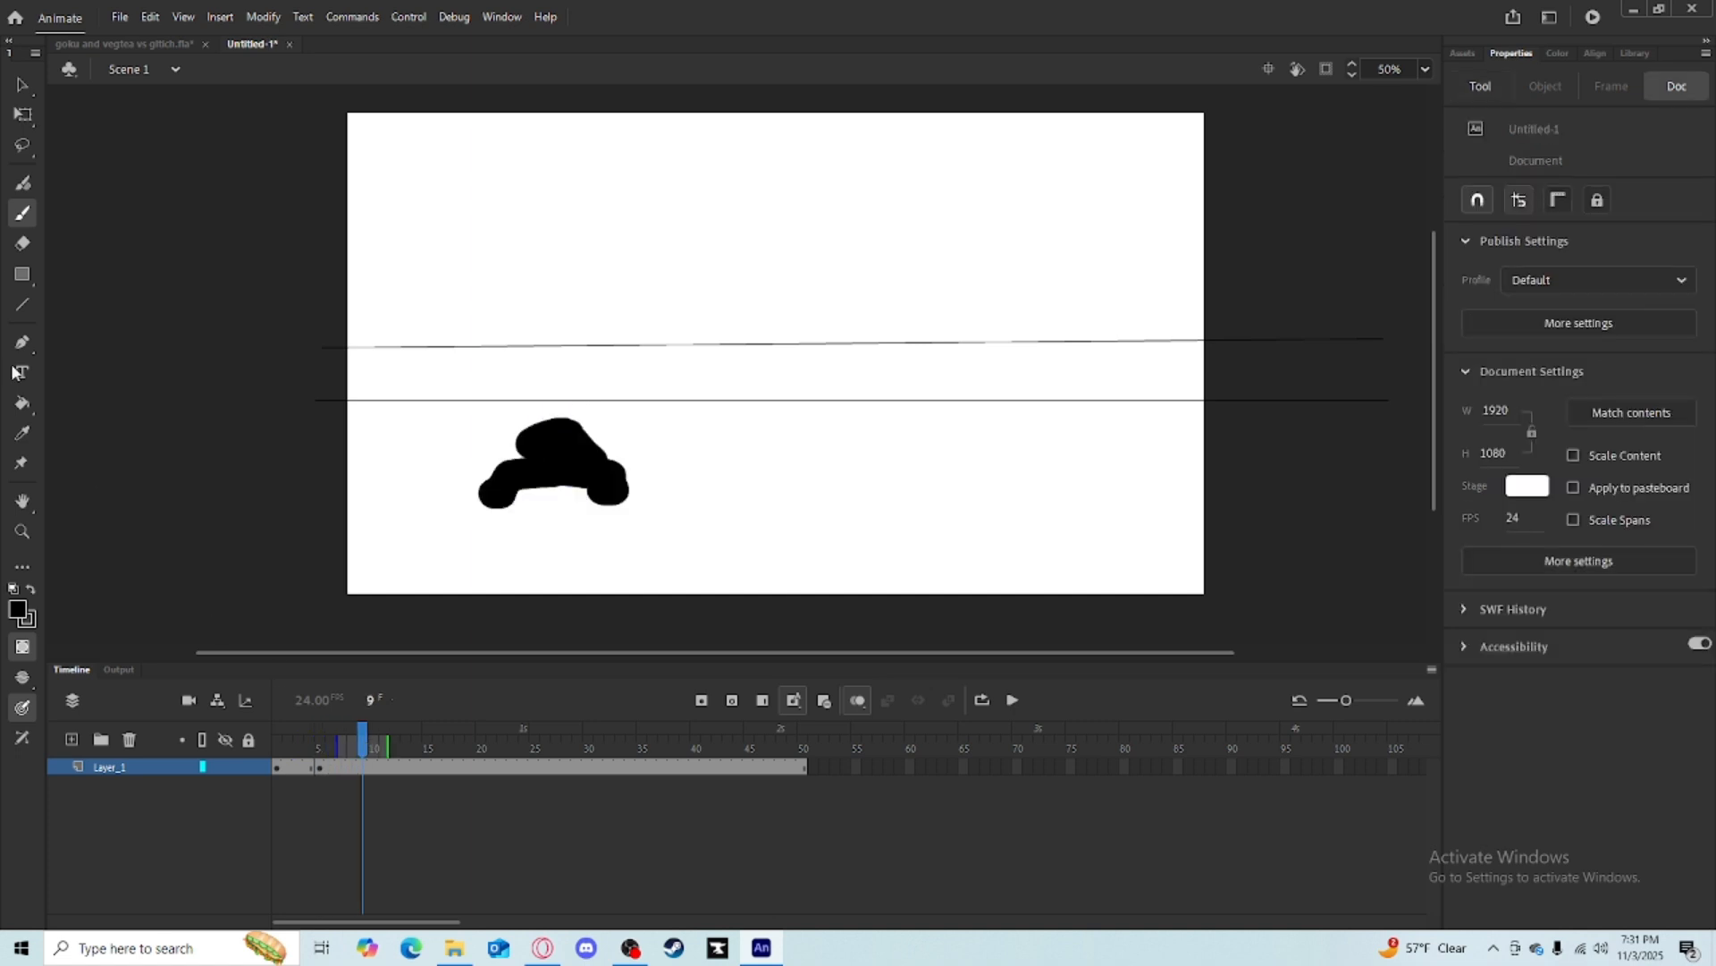
{"action": "left_click", "coordinate": [24, 114]}
{"action": "left_click_drag", "start_coordinate": [701, 494], "coordinate": [472, 416]}
{"action": "key", "text": "Delete"}
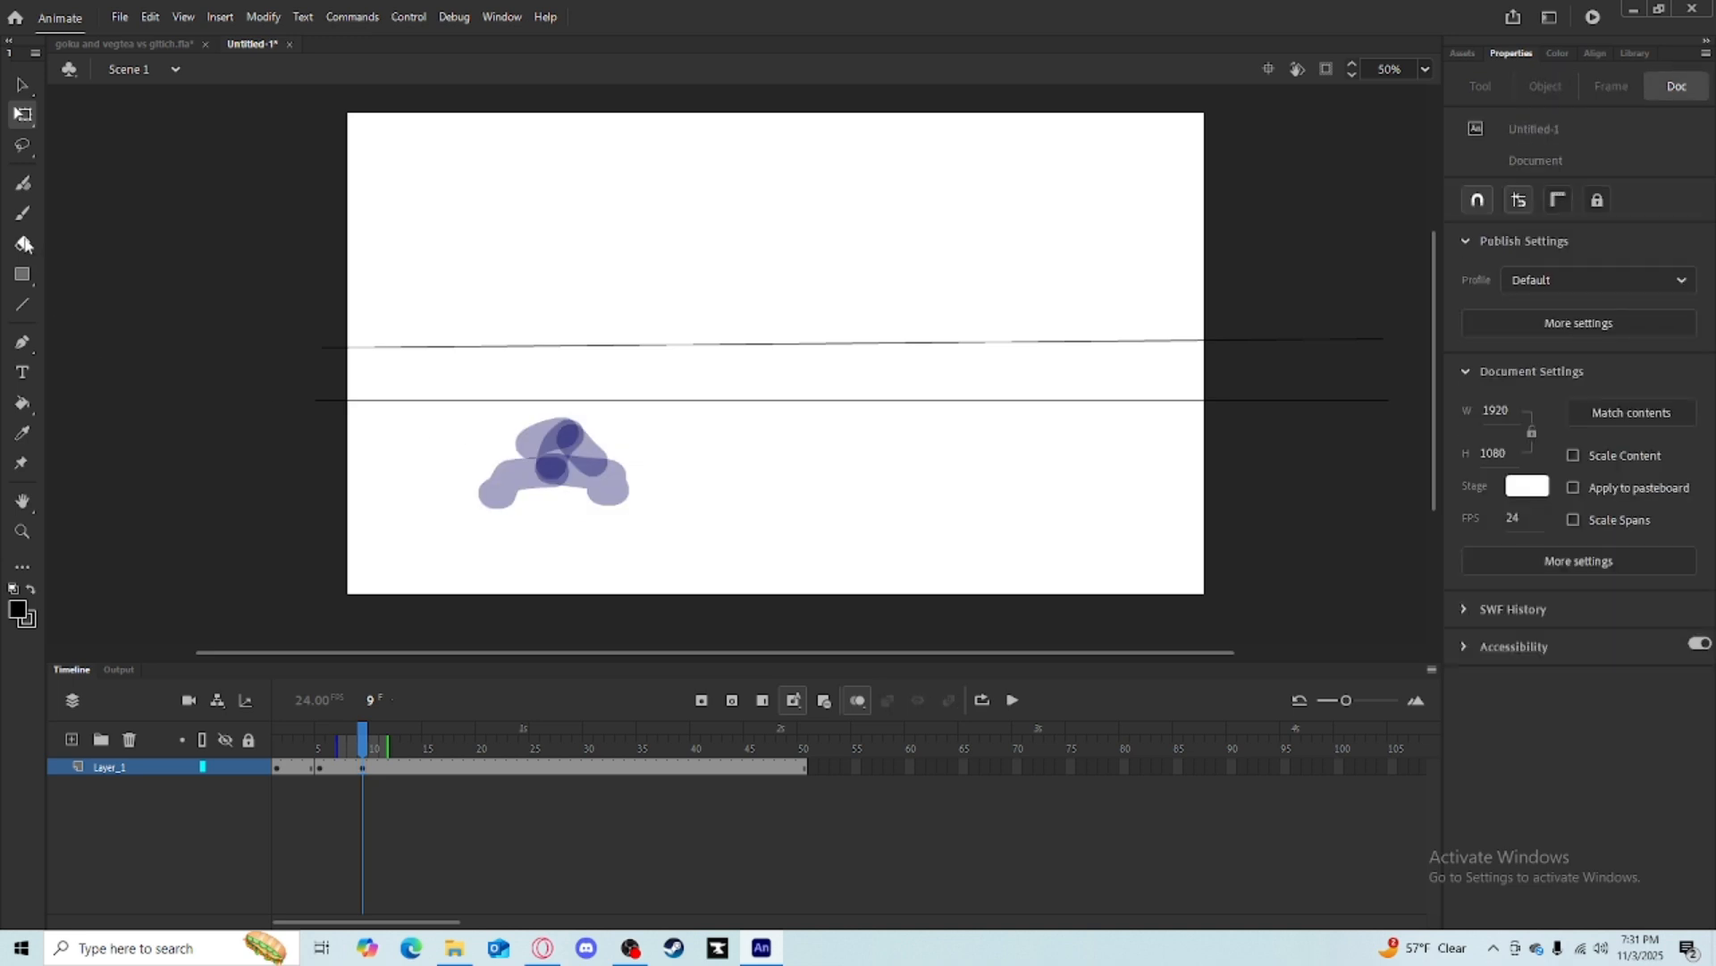
Brush a leaping pose with raised arms on frame 9.
{"action": "key", "text": "b"}
{"action": "left_click_drag", "start_coordinate": [641, 284], "coordinate": [616, 345]}
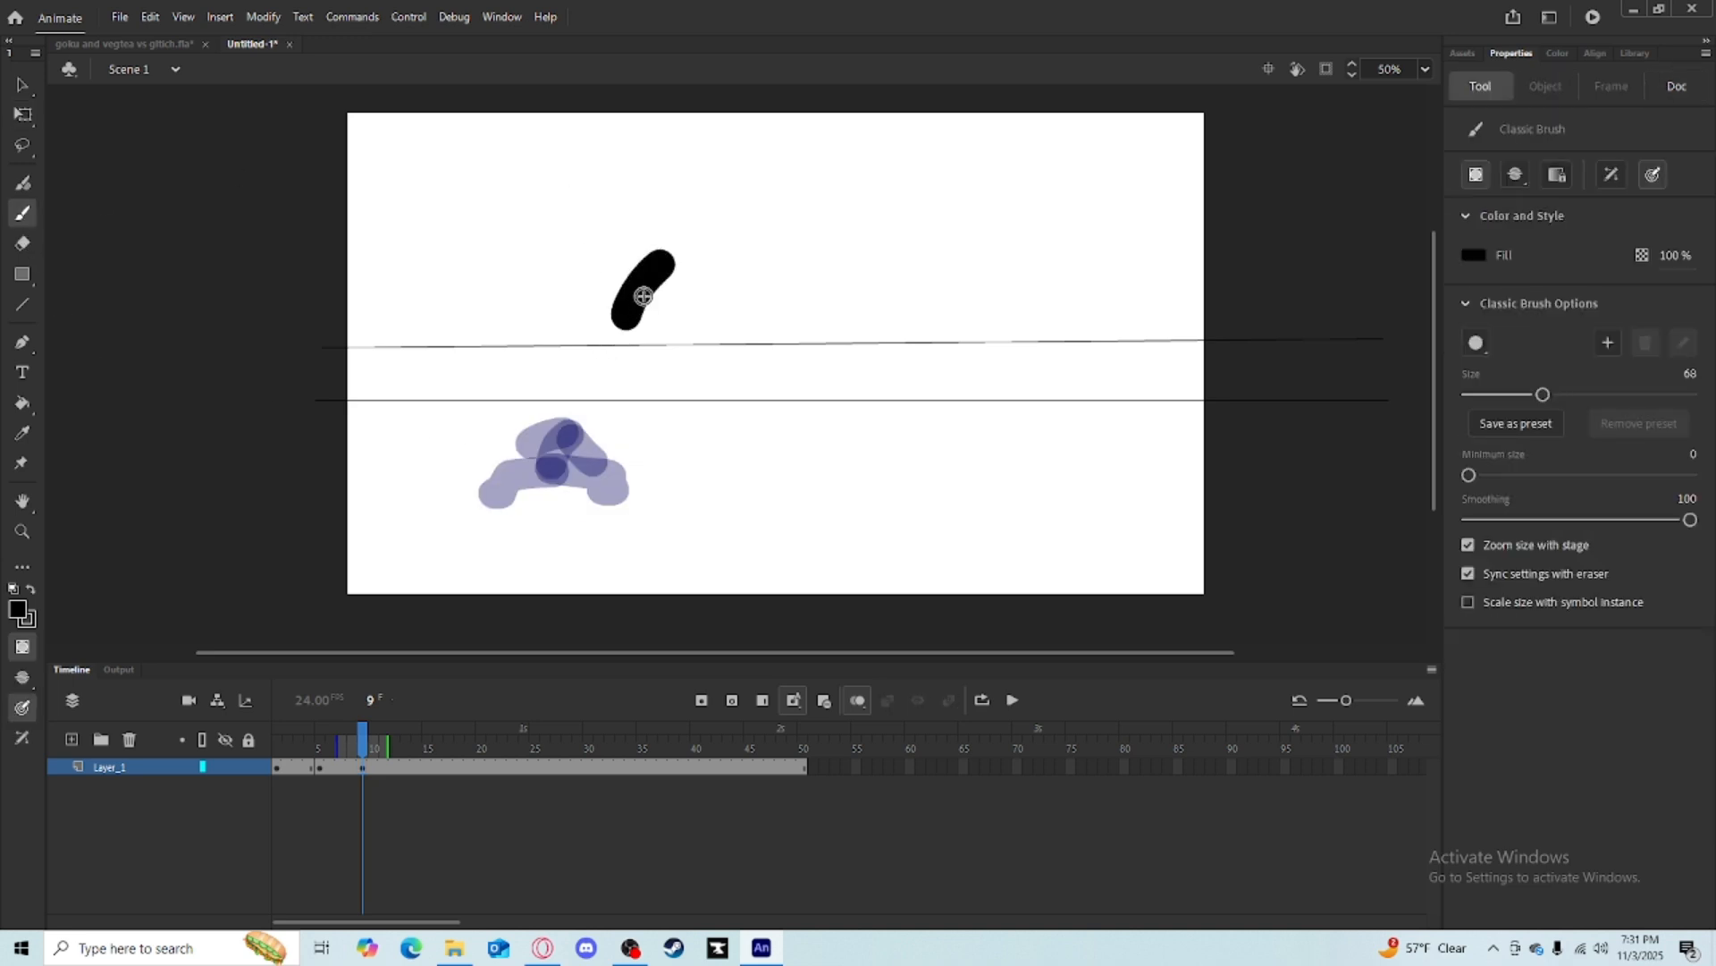
{"action": "left_click_drag", "start_coordinate": [659, 276], "coordinate": [611, 308]}
{"action": "key", "text": "ctrl+z"}
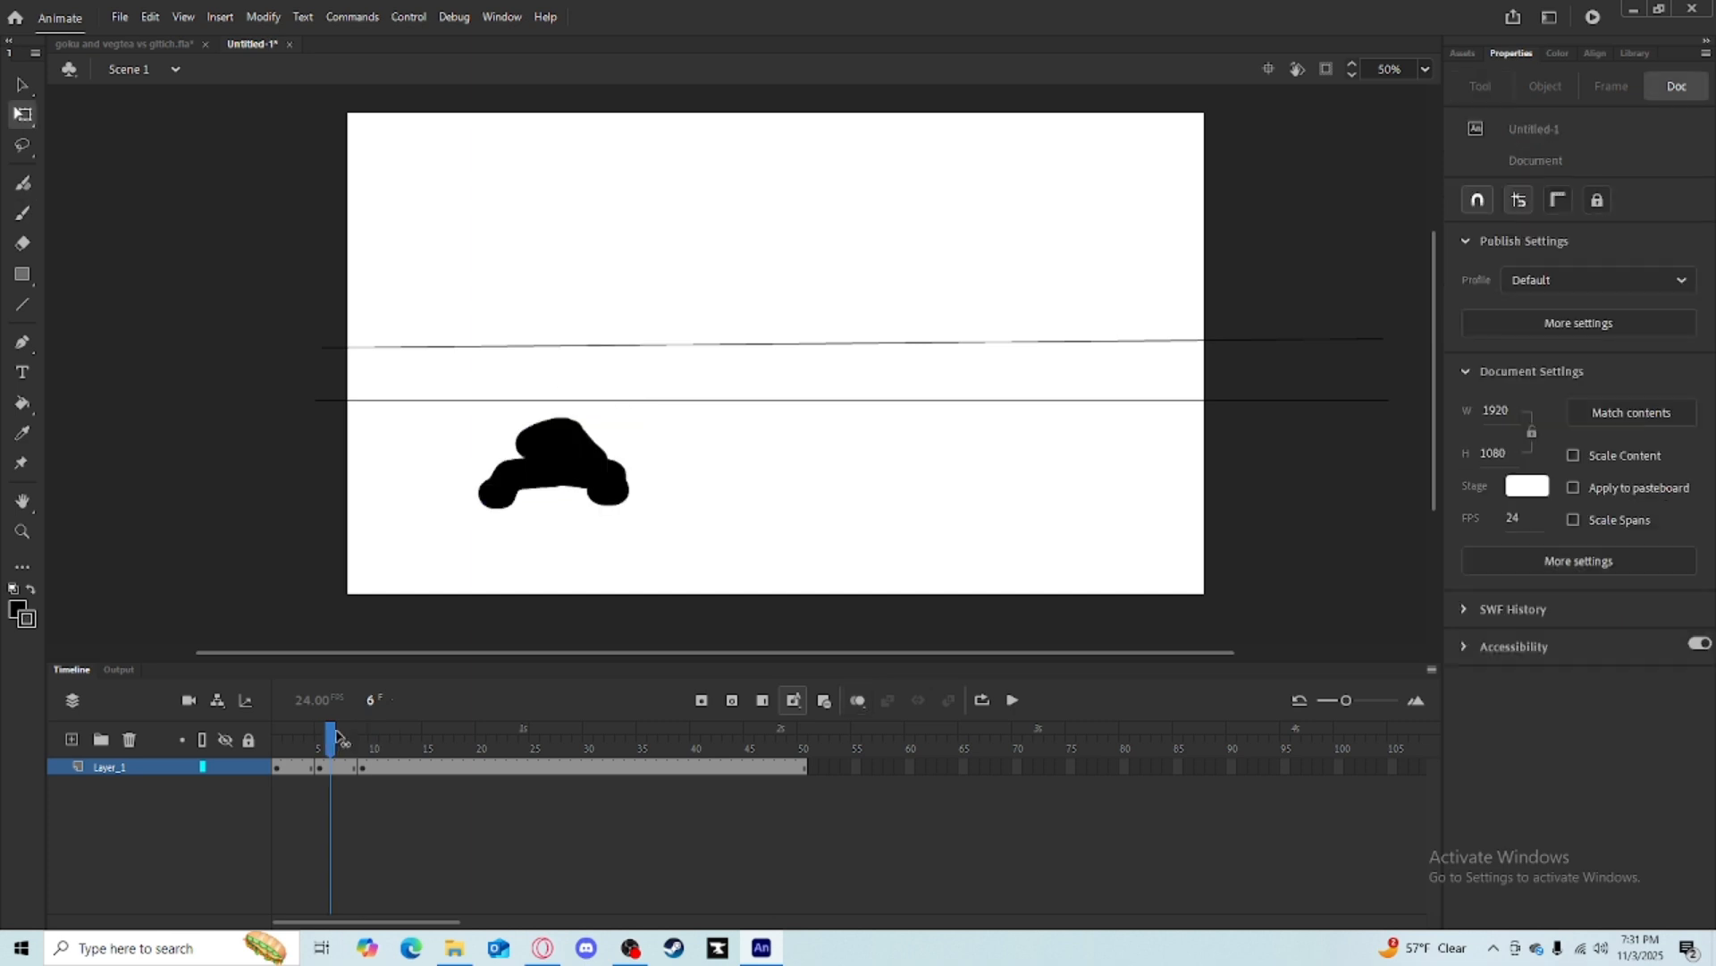
{"action": "mouse_move", "coordinate": [335, 733]}
{"action": "left_mouse_down"}
{"action": "mouse_move", "coordinate": [387, 726]}
{"action": "mouse_move", "coordinate": [309, 739]}
{"action": "mouse_move", "coordinate": [362, 738]}
{"action": "left_mouse_up"}
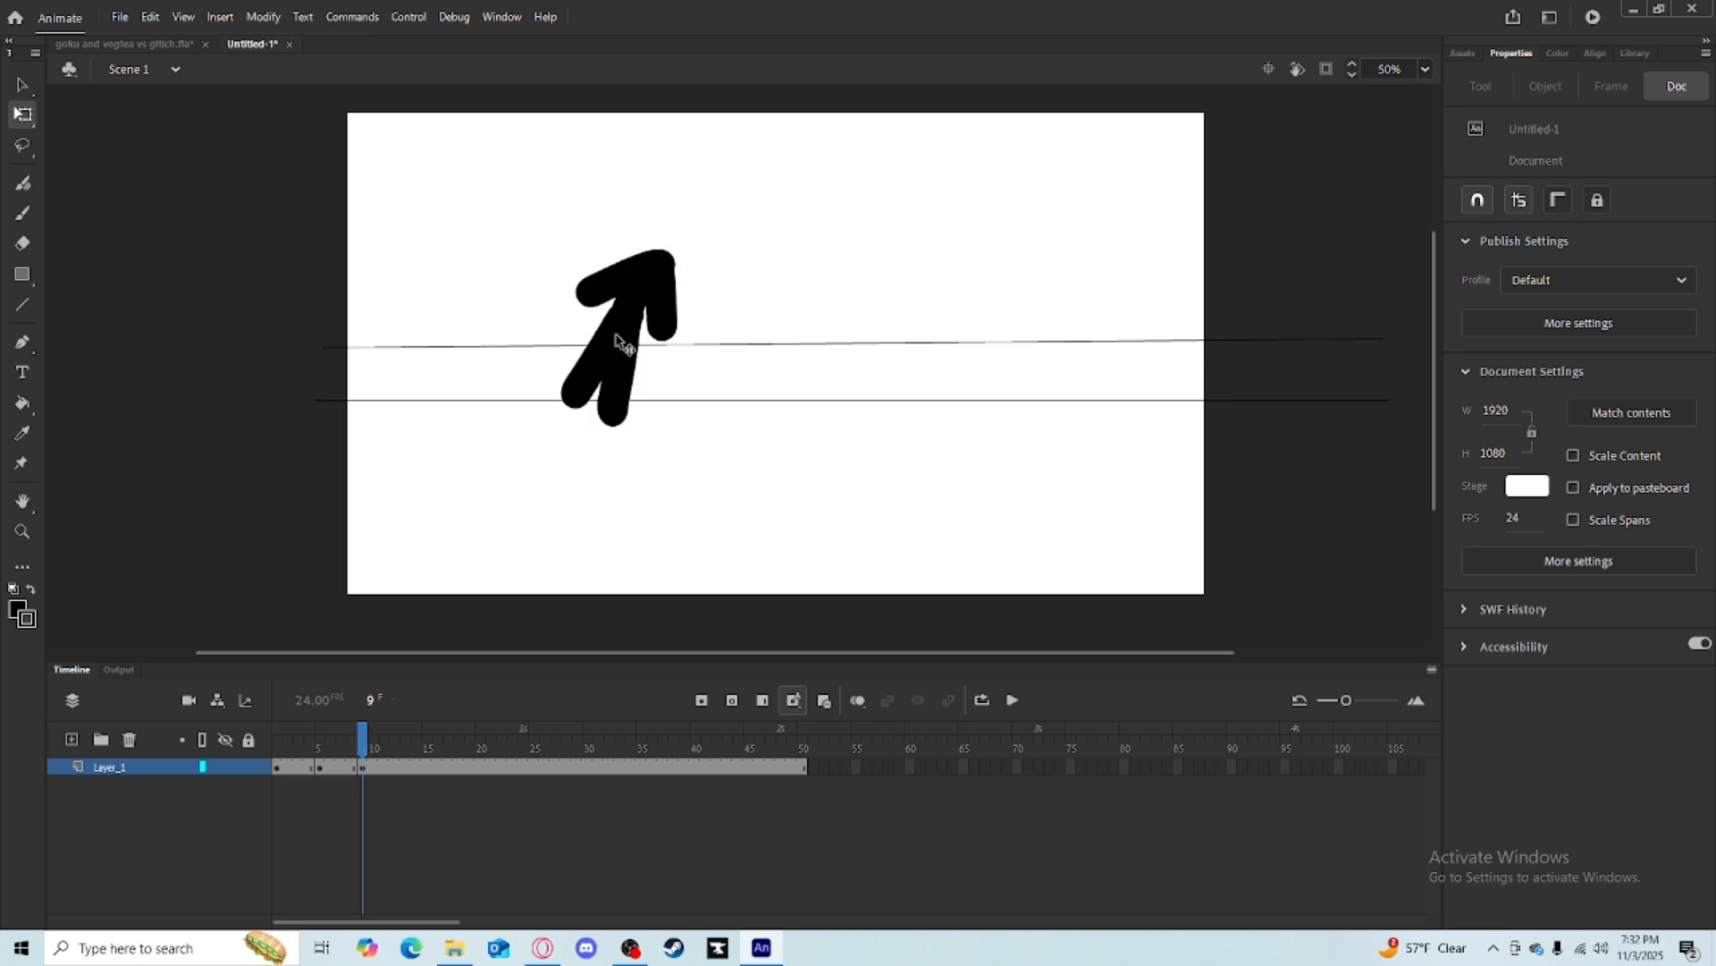
Select the leaping pose on frame 9 and move it higher on the stage.
{"action": "mouse_move", "coordinate": [587, 211]}
{"action": "left_mouse_down"}
{"action": "mouse_move", "coordinate": [660, 307]}
{"action": "mouse_move", "coordinate": [632, 299]}
{"action": "left_mouse_up"}
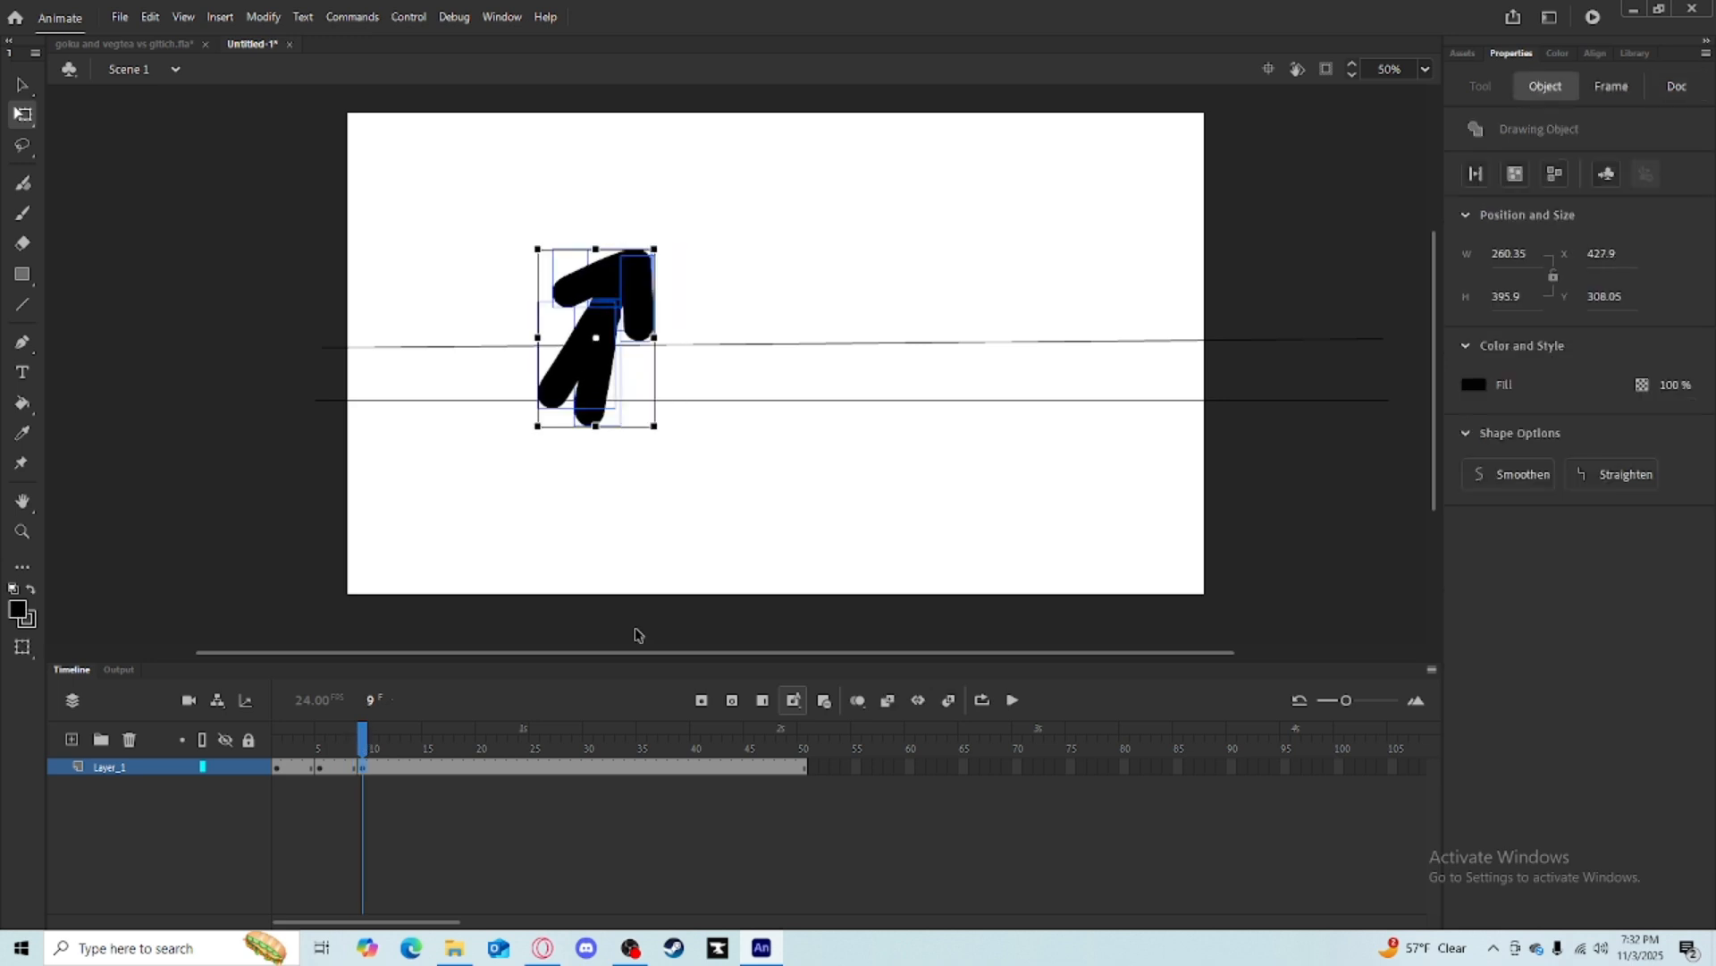
{"action": "mouse_move", "coordinate": [363, 741]}
{"action": "left_mouse_down"}
{"action": "mouse_move", "coordinate": [277, 741]}
{"action": "mouse_move", "coordinate": [368, 731]}
{"action": "left_mouse_up"}
{"action": "left_click_drag", "start_coordinate": [603, 304], "coordinate": [595, 230]}
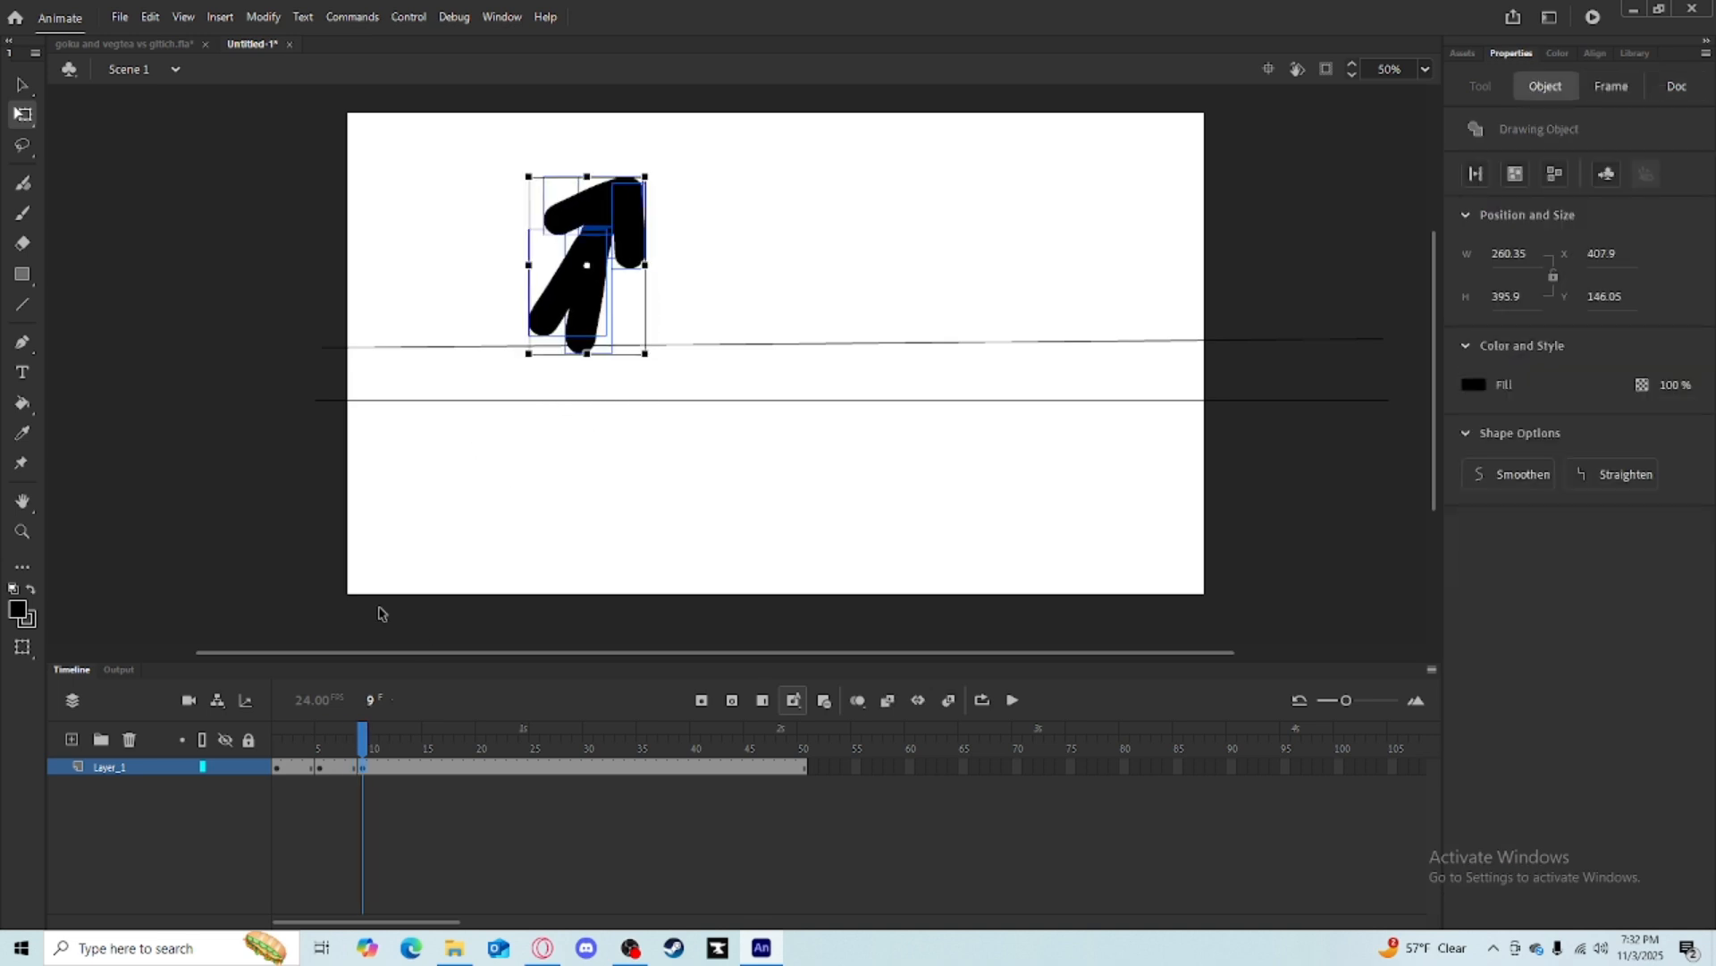
Insert a blank keyframe at frame 3 and brush a half-crouched pose there while zoomed in.
{"action": "left_click", "coordinate": [365, 767]}
{"action": "mouse_move", "coordinate": [343, 748]}
{"action": "left_mouse_down"}
{"action": "mouse_move", "coordinate": [279, 748]}
{"action": "mouse_move", "coordinate": [298, 748]}
{"action": "left_mouse_up"}
{"action": "left_click", "coordinate": [856, 701]}
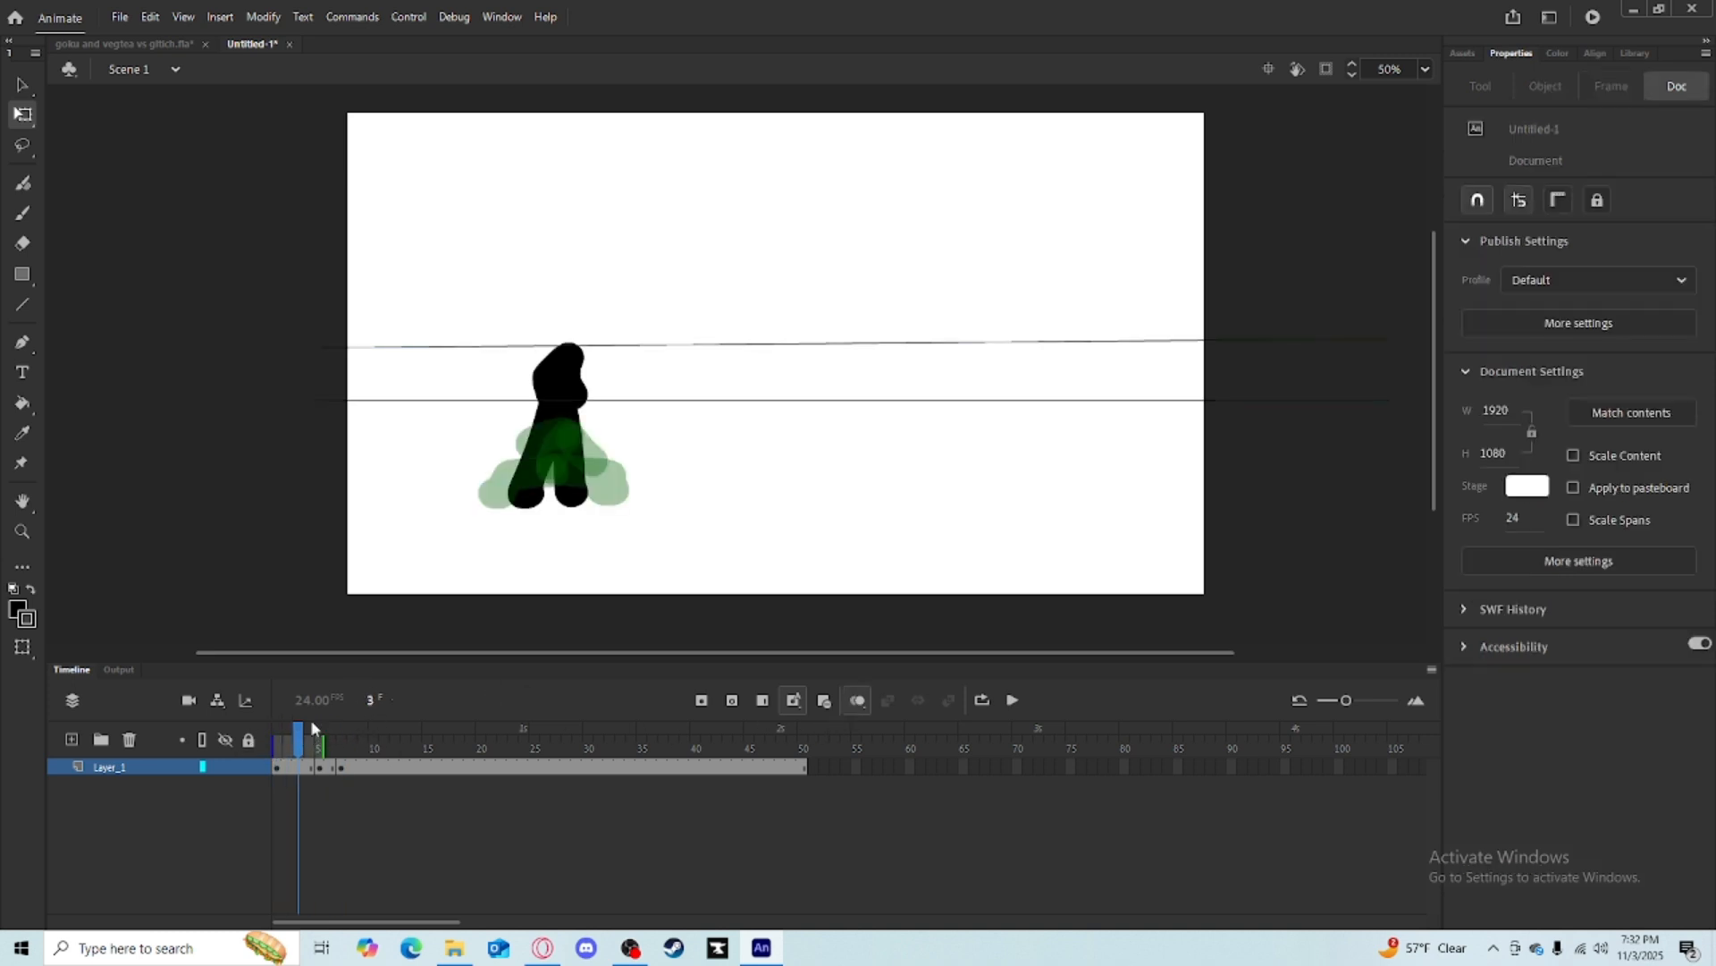
{"action": "key", "text": "F7"}
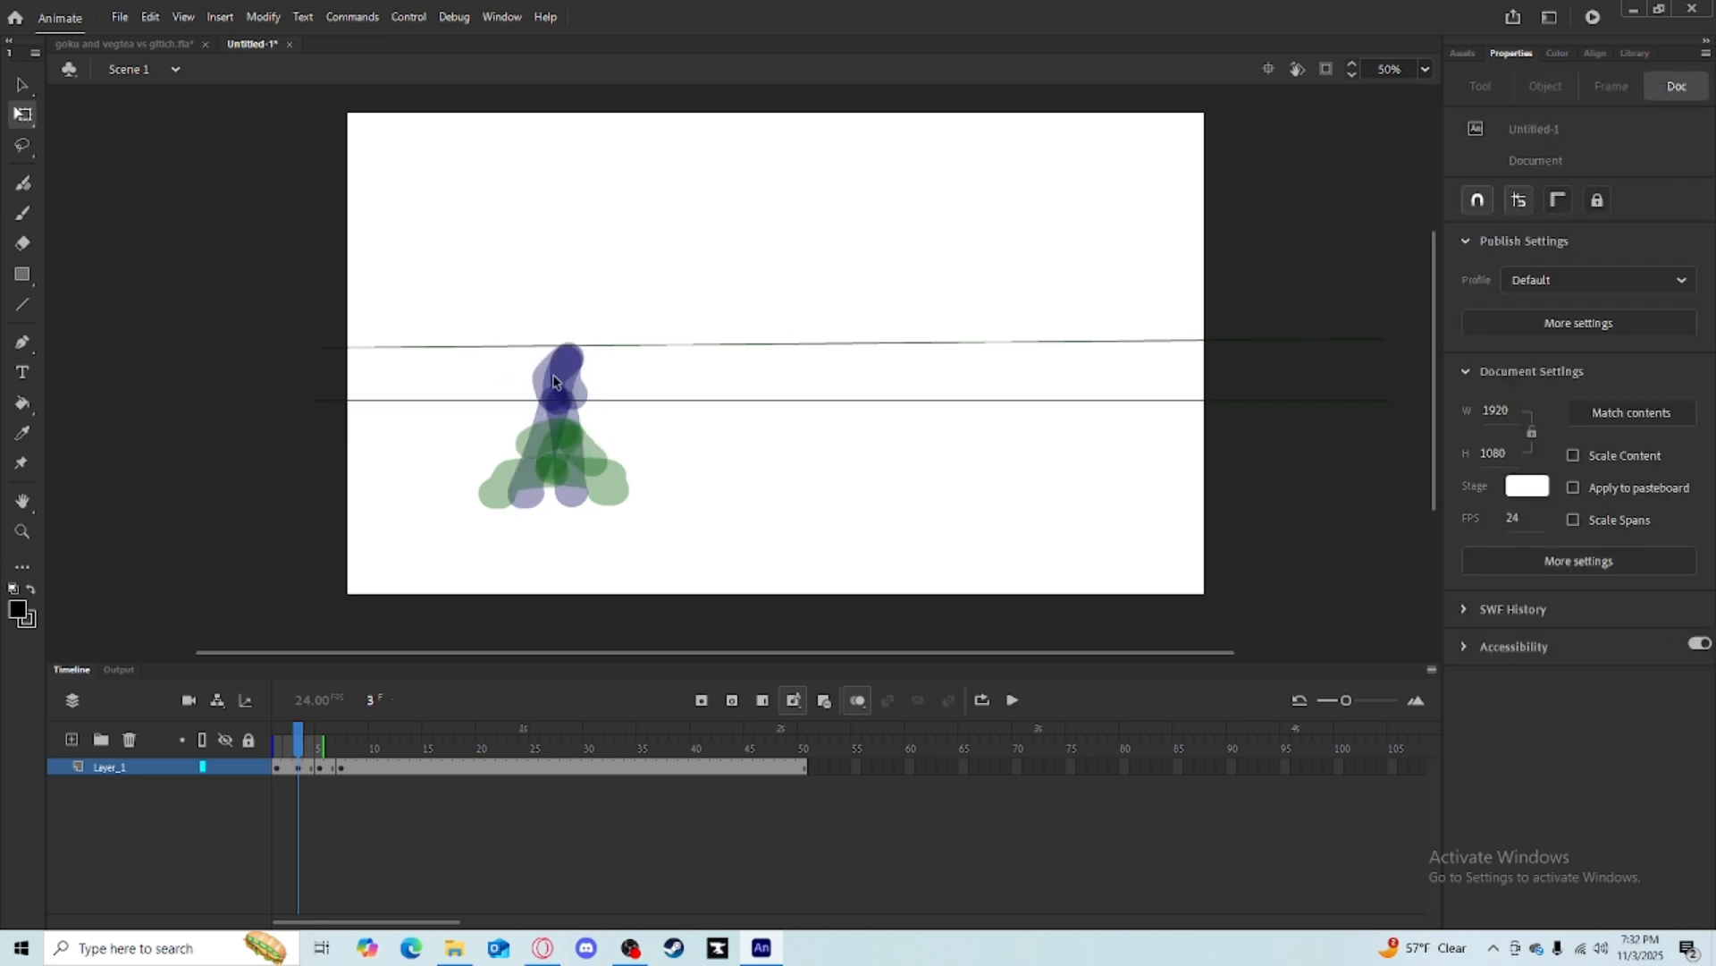
{"action": "left_click", "coordinate": [21, 213]}
{"action": "key", "text": "ctrl+equal"}
{"action": "left_click_drag", "start_coordinate": [613, 453], "coordinate": [832, 352]}
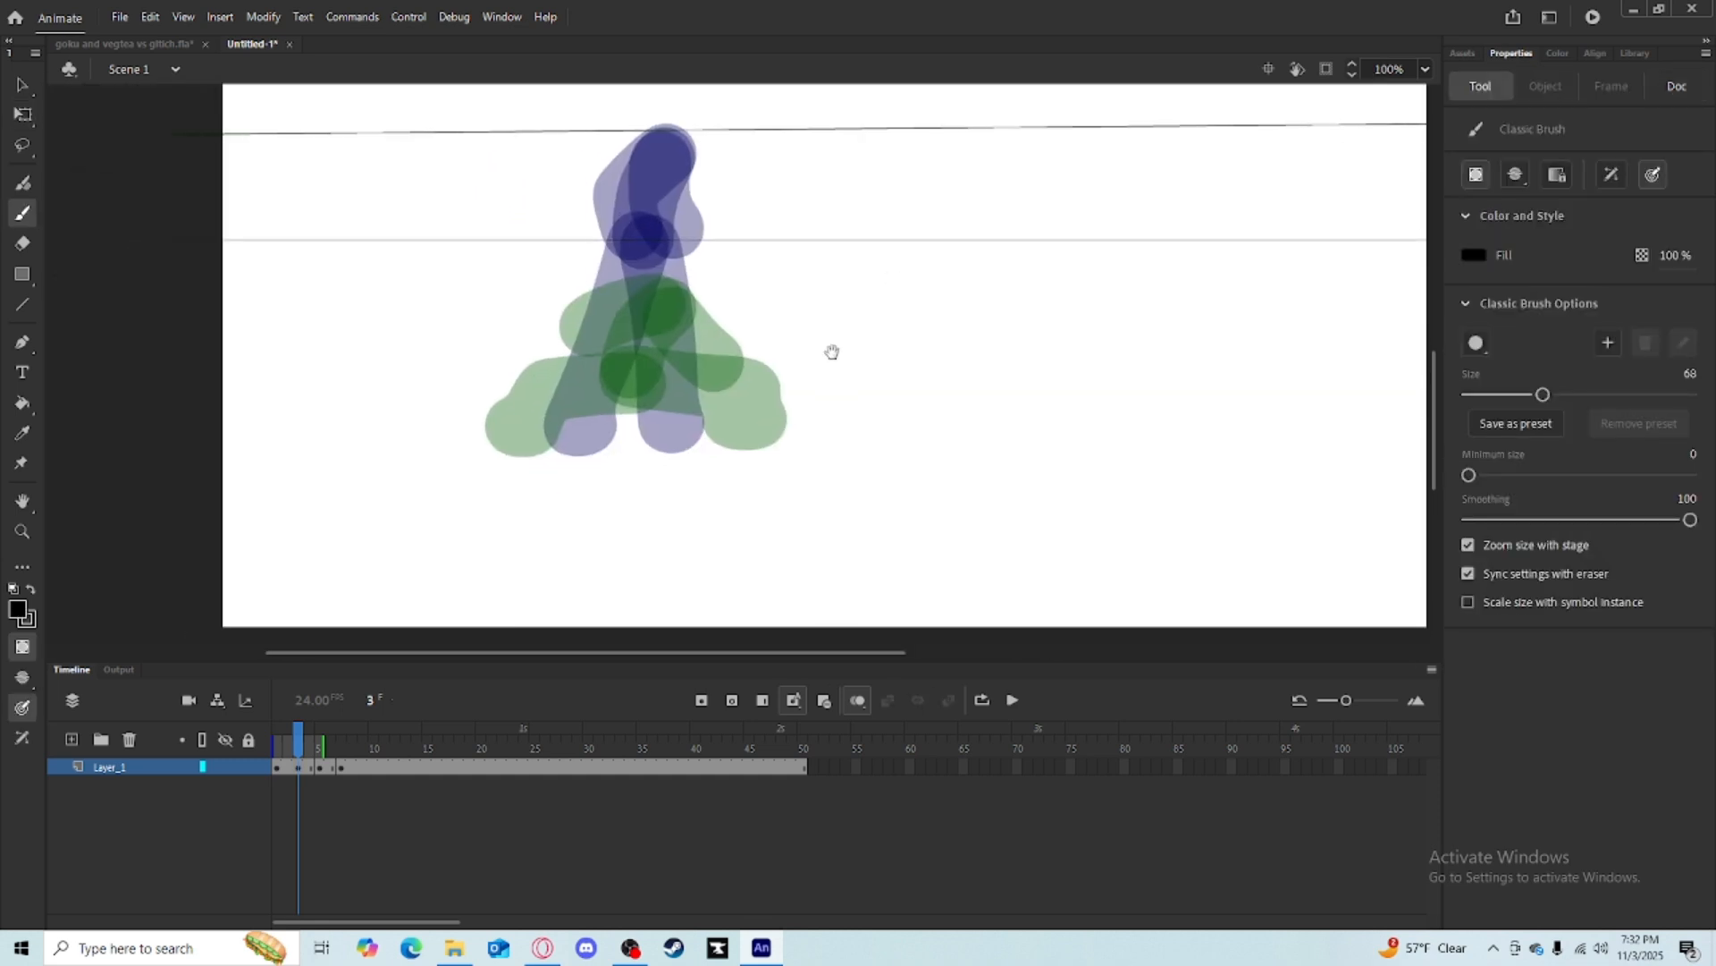
{"action": "mouse_move", "coordinate": [664, 229]}
{"action": "left_mouse_down"}
{"action": "mouse_move", "coordinate": [650, 274]}
{"action": "mouse_move", "coordinate": [673, 232]}
{"action": "left_mouse_up"}
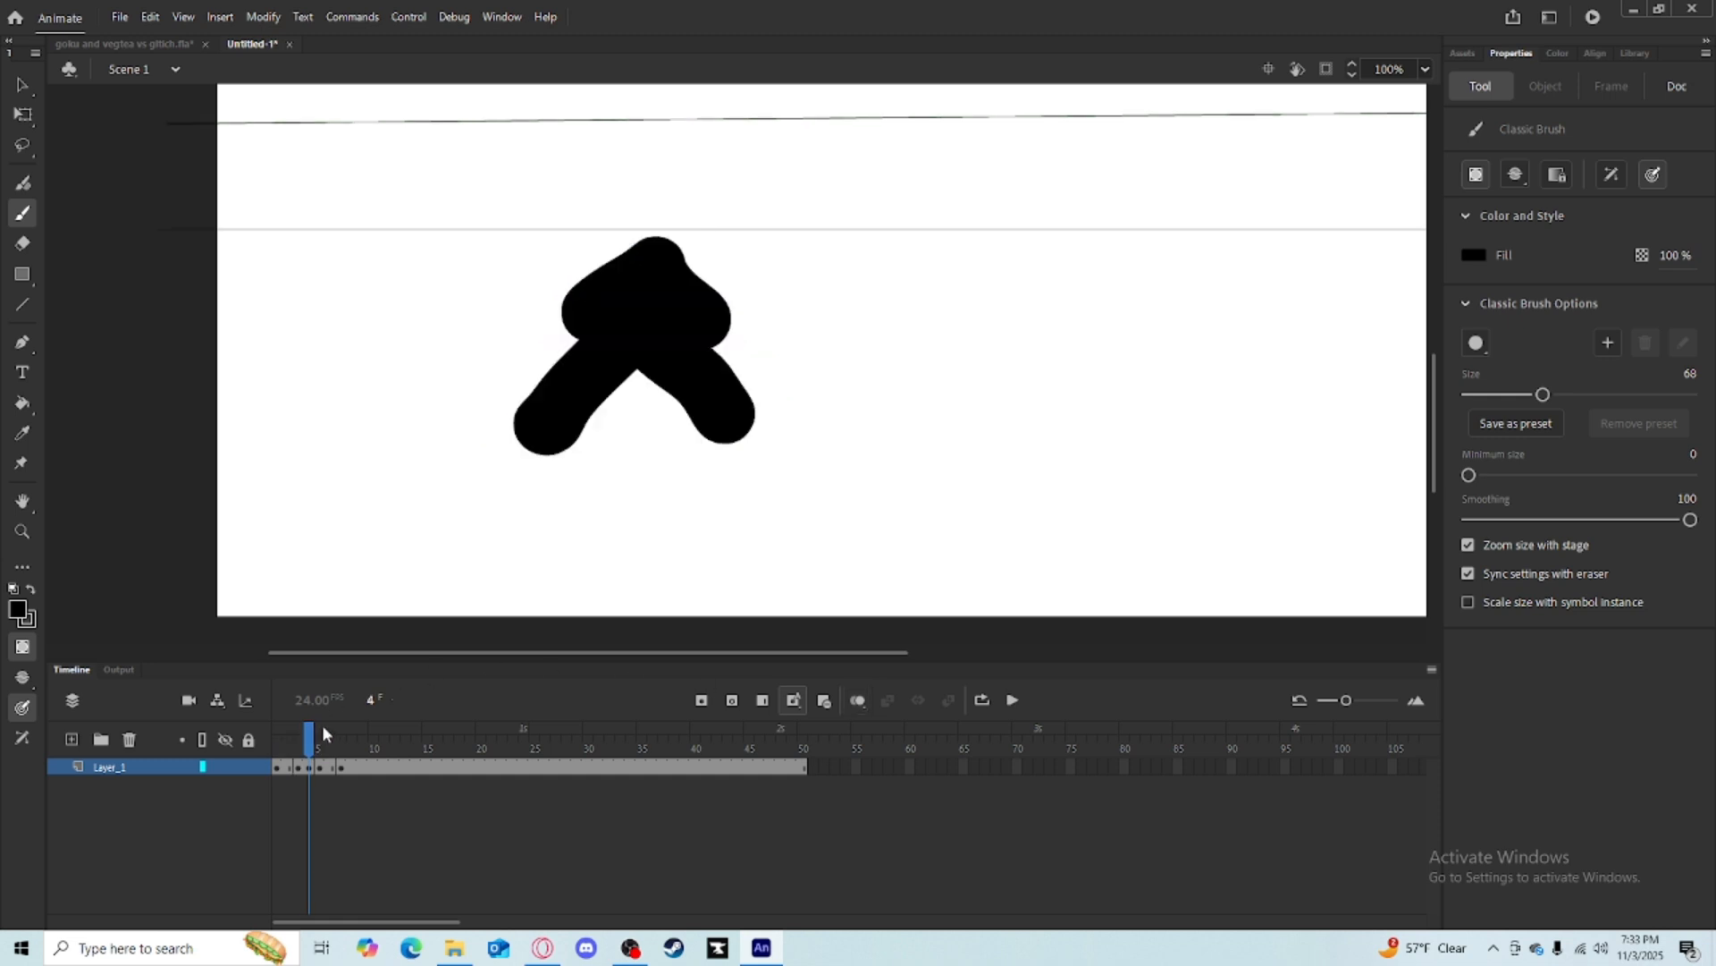
Zoom out and play and scrub the opening frames to review the jump.
{"action": "key", "text": "ctrl+minus"}
{"action": "mouse_move", "coordinate": [311, 735]}
{"action": "left_mouse_down"}
{"action": "mouse_move", "coordinate": [288, 748]}
{"action": "mouse_move", "coordinate": [346, 749]}
{"action": "left_mouse_up"}
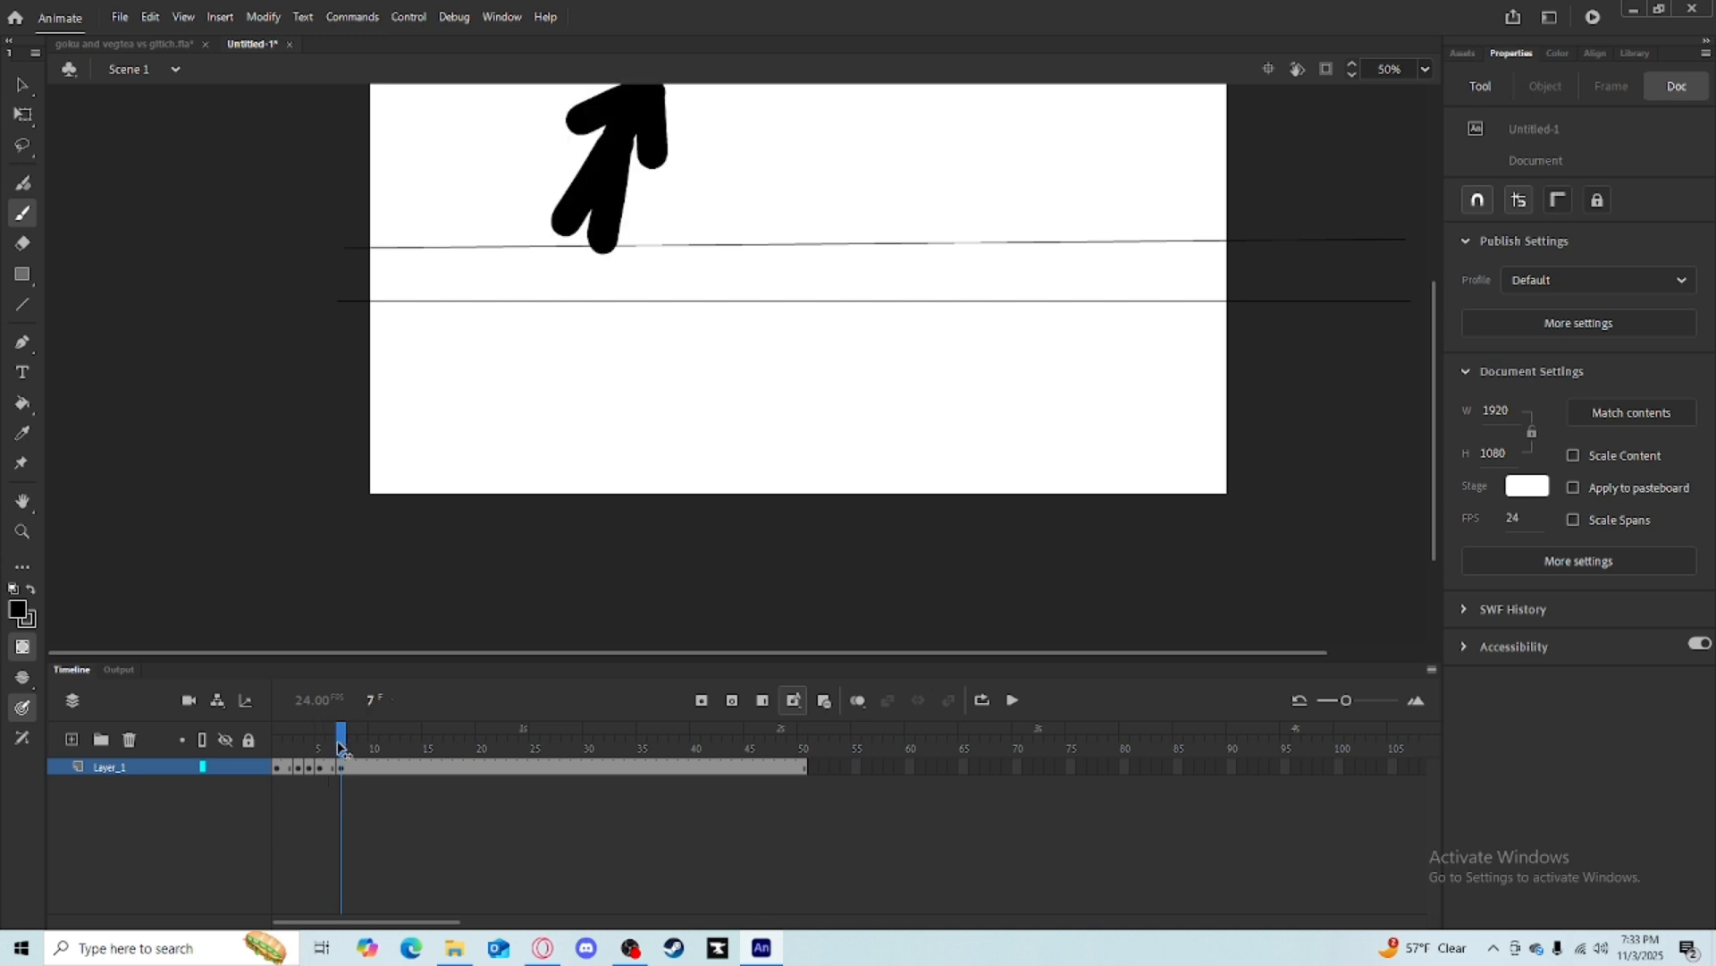
{"action": "key", "text": "Return"}
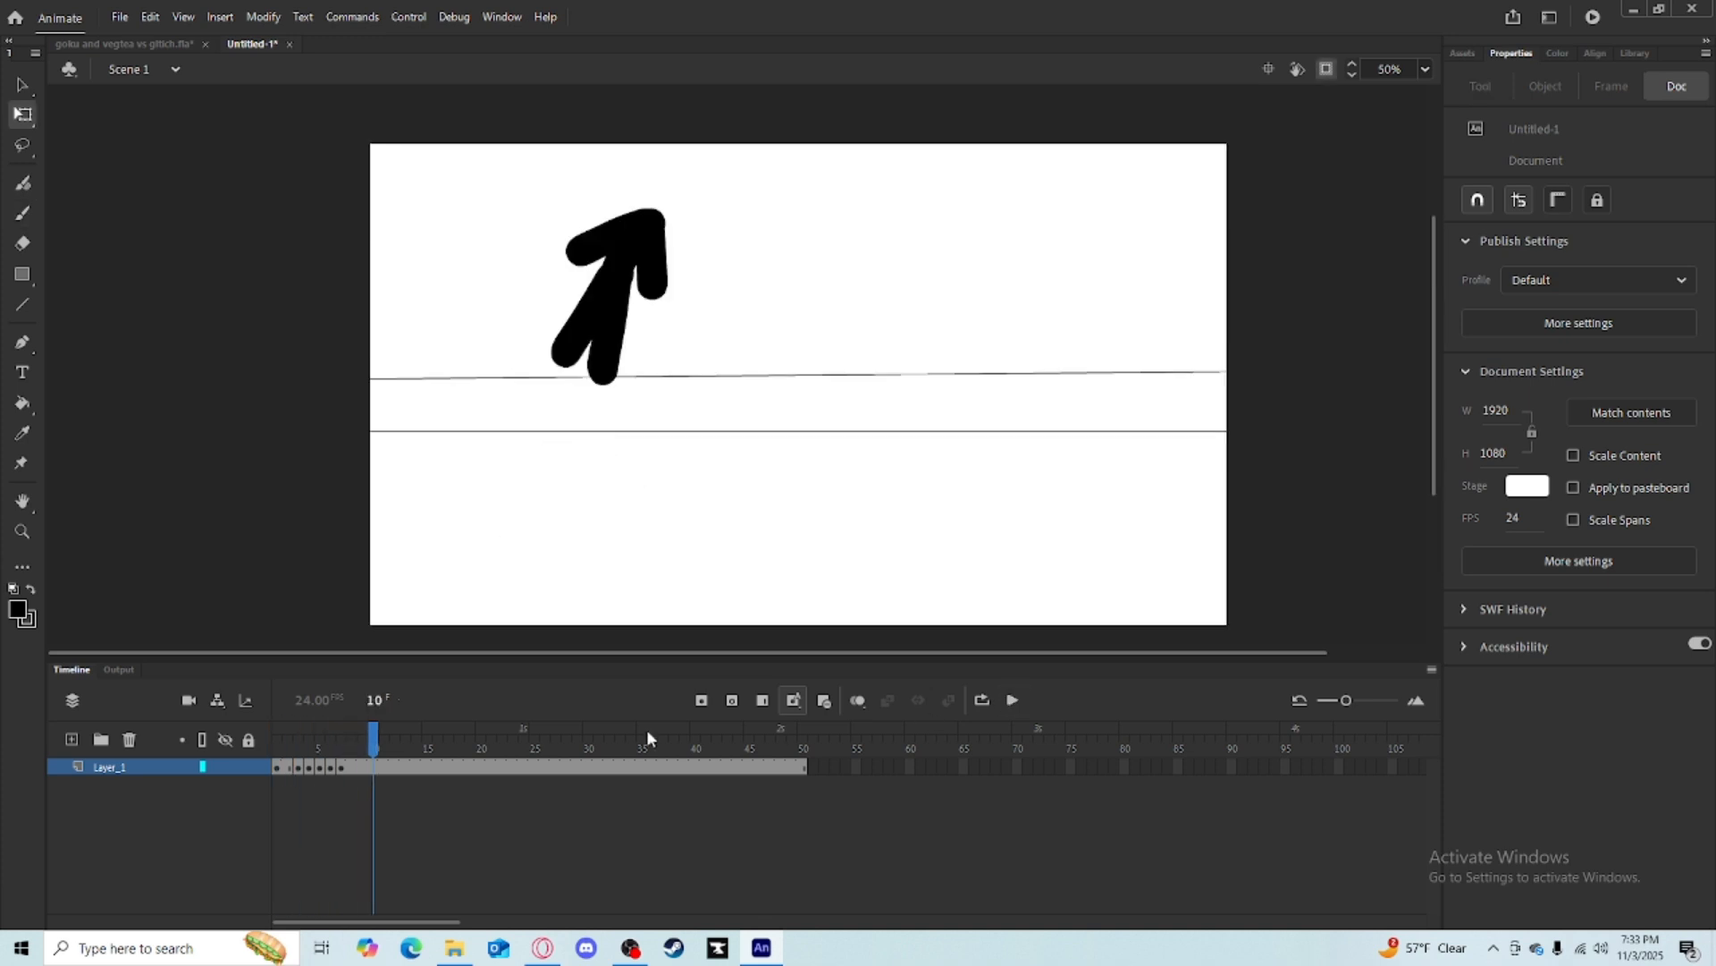
{"action": "mouse_move", "coordinate": [374, 734]}
{"action": "left_mouse_down"}
{"action": "mouse_move", "coordinate": [288, 733]}
{"action": "mouse_move", "coordinate": [319, 742]}
{"action": "left_mouse_up"}
Insert extra frames after the early keyframes to lengthen the pose holds.
{"action": "left_click", "coordinate": [762, 701]}
{"action": "left_click", "coordinate": [327, 742]}
{"action": "left_click", "coordinate": [762, 702]}
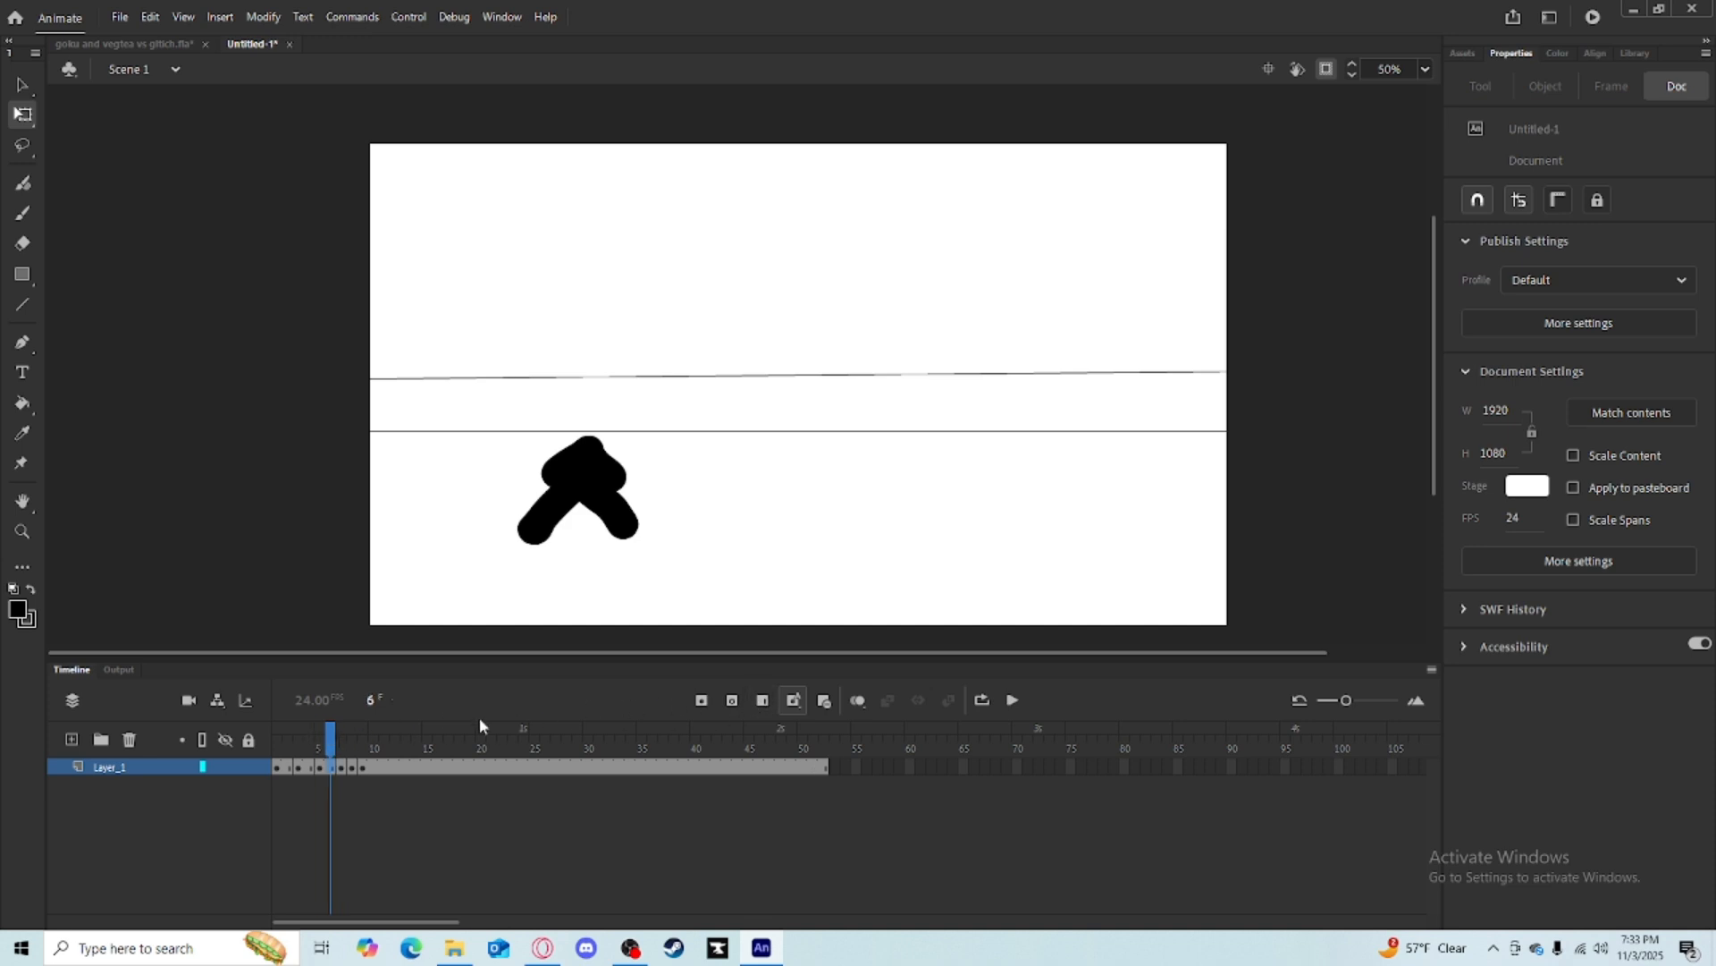
{"action": "left_click", "coordinate": [339, 726]}
{"action": "left_click", "coordinate": [764, 701]}
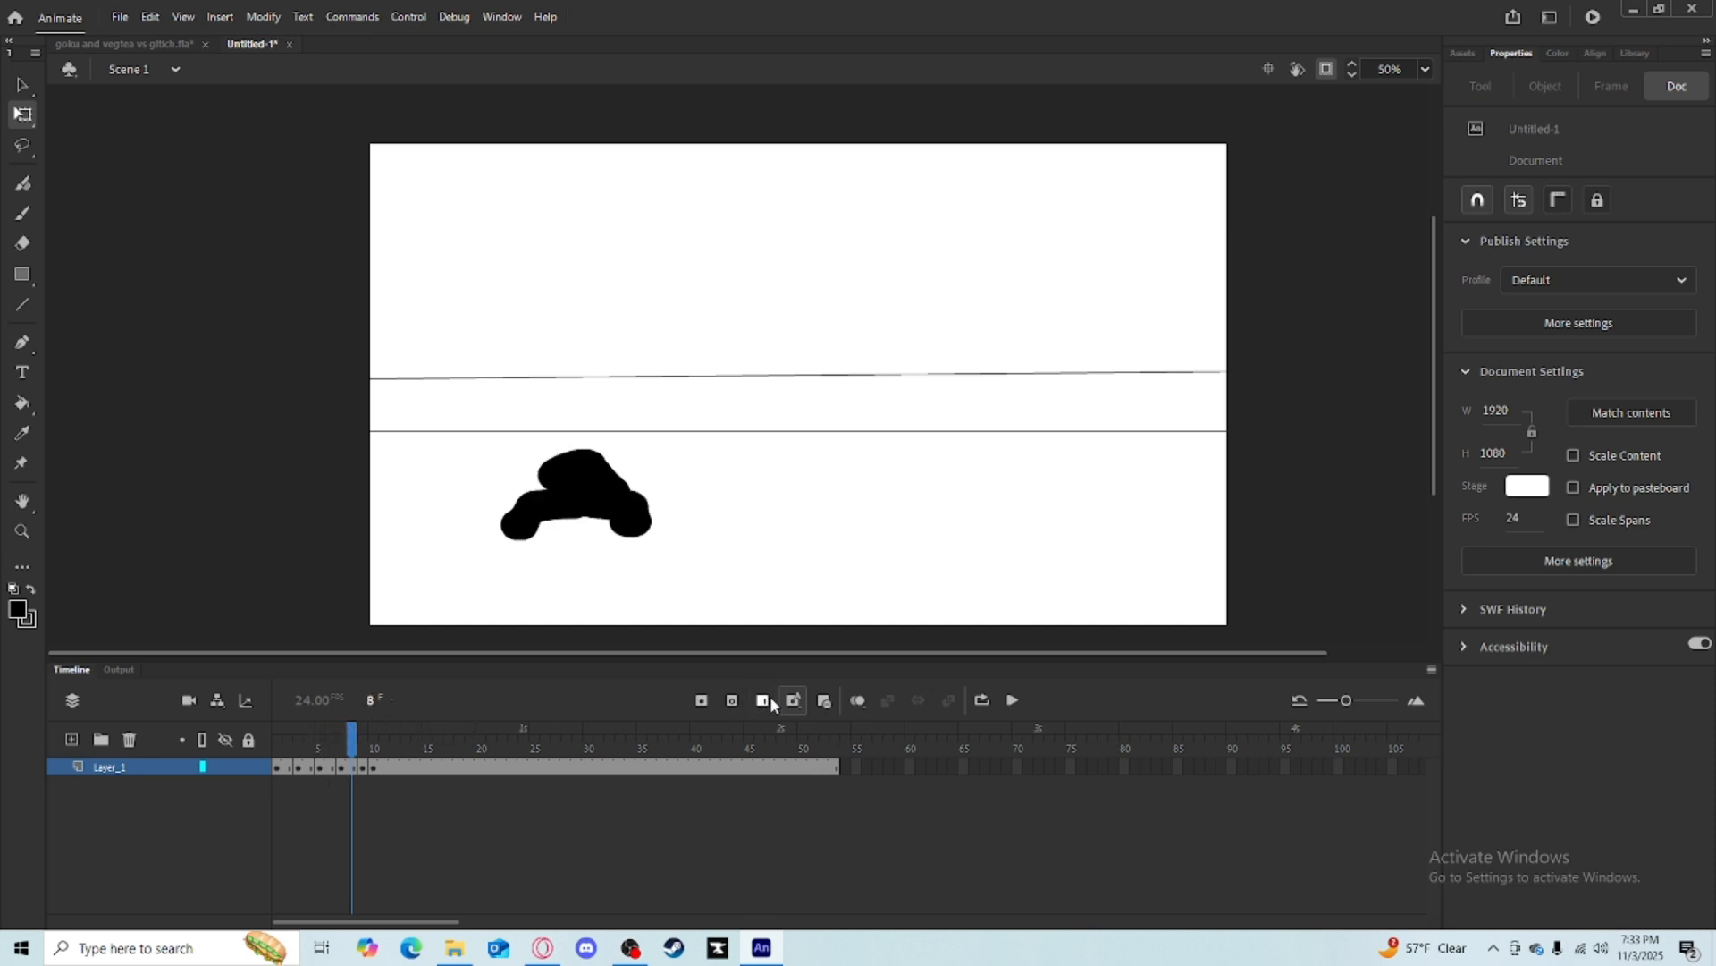
Switch between the two open documents to compare the new jump with the main fight scene.
{"action": "left_click", "coordinate": [148, 44]}
{"action": "left_click", "coordinate": [234, 44]}
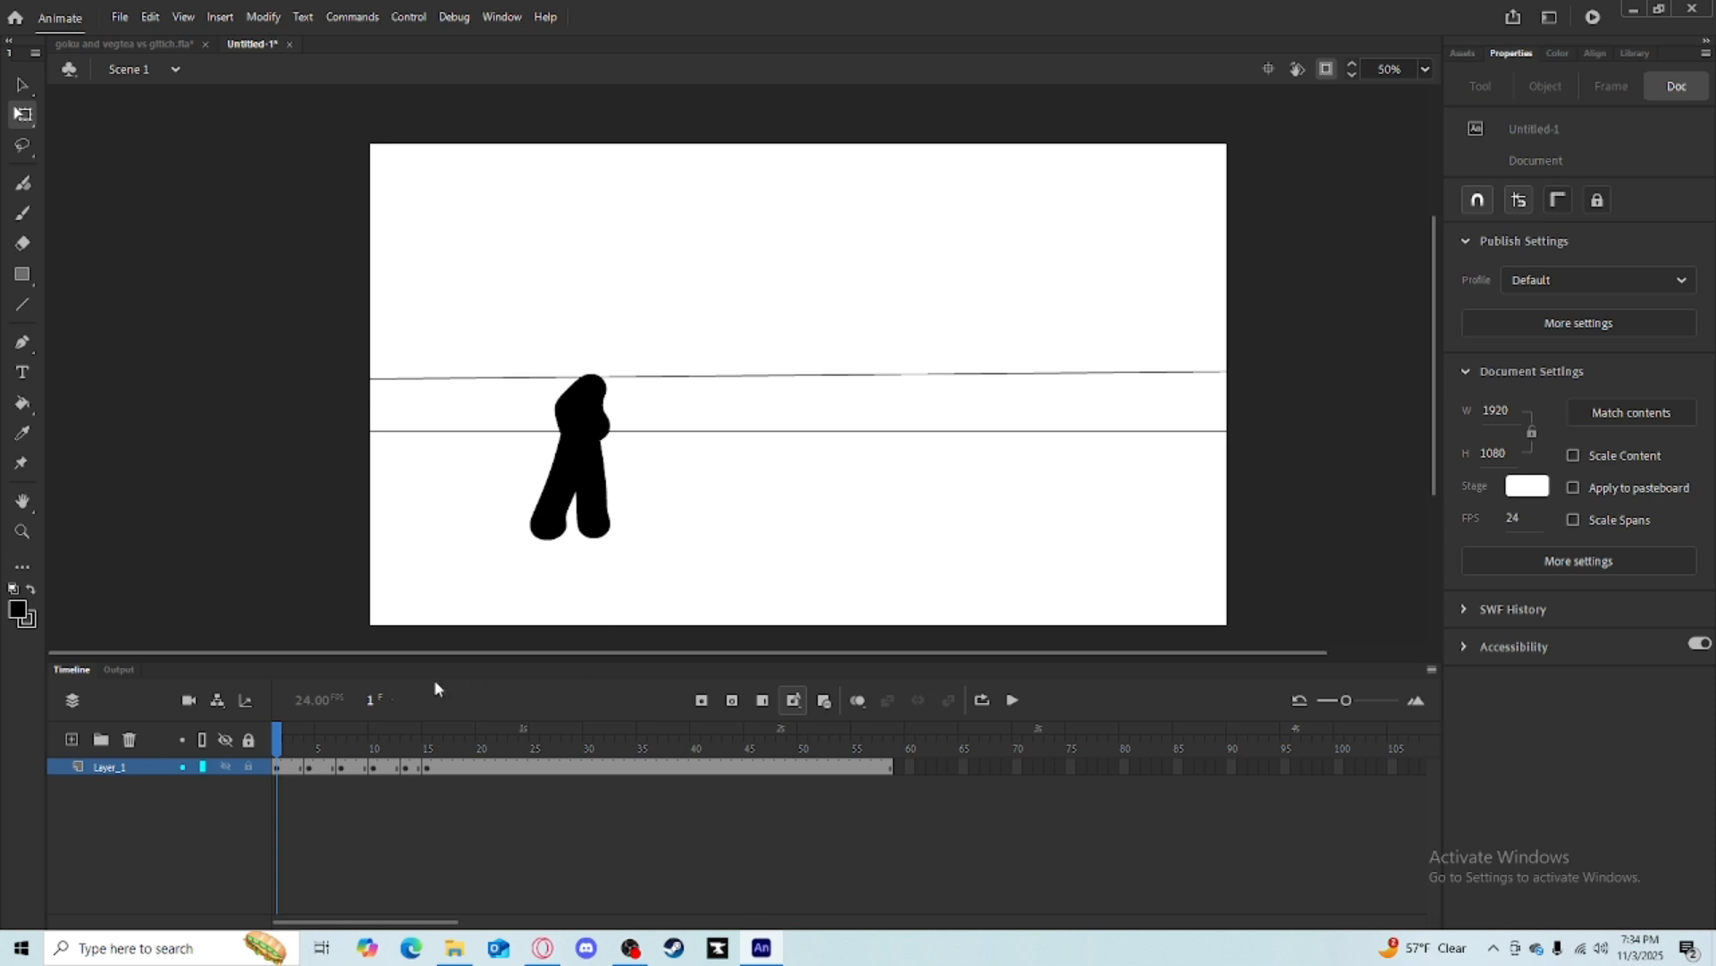
{"action": "mouse_move", "coordinate": [268, 746]}
{"action": "left_mouse_down"}
{"action": "mouse_move", "coordinate": [438, 745]}
{"action": "mouse_move", "coordinate": [277, 747]}
{"action": "mouse_move", "coordinate": [407, 756]}
{"action": "mouse_move", "coordinate": [478, 737]}
{"action": "left_mouse_up"}
{"action": "left_click", "coordinate": [130, 44]}
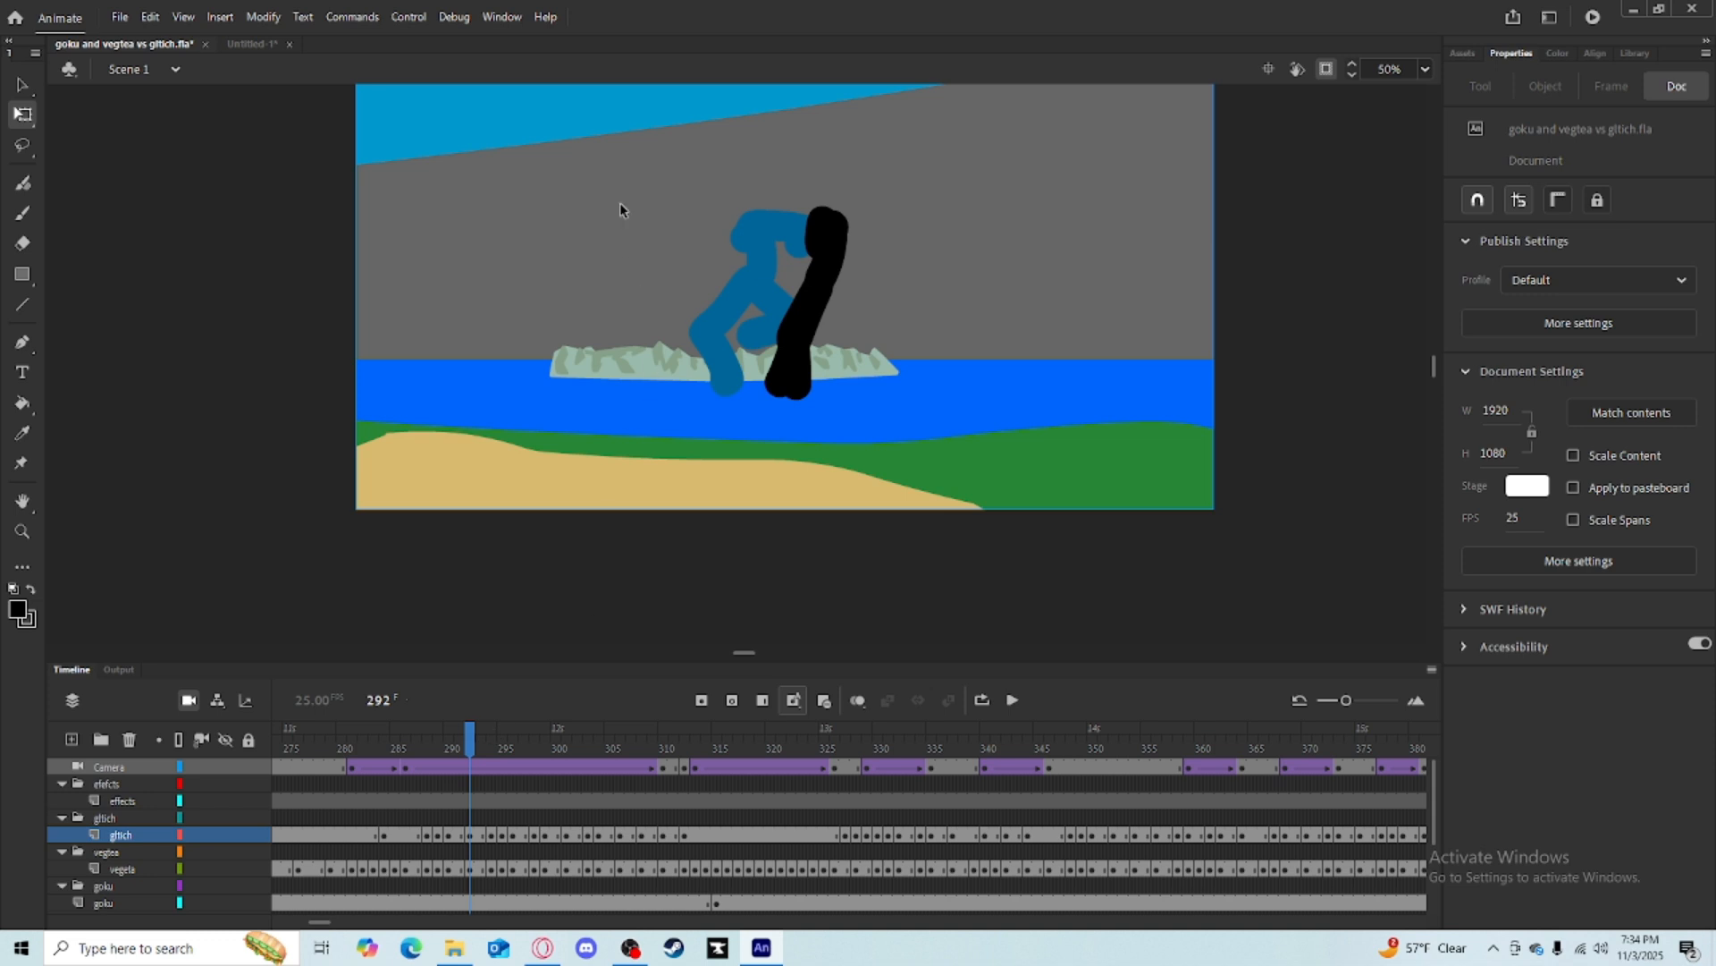
{"action": "left_click_drag", "start_coordinate": [641, 177], "coordinate": [715, 346]}
{"action": "left_click", "coordinate": [249, 43]}
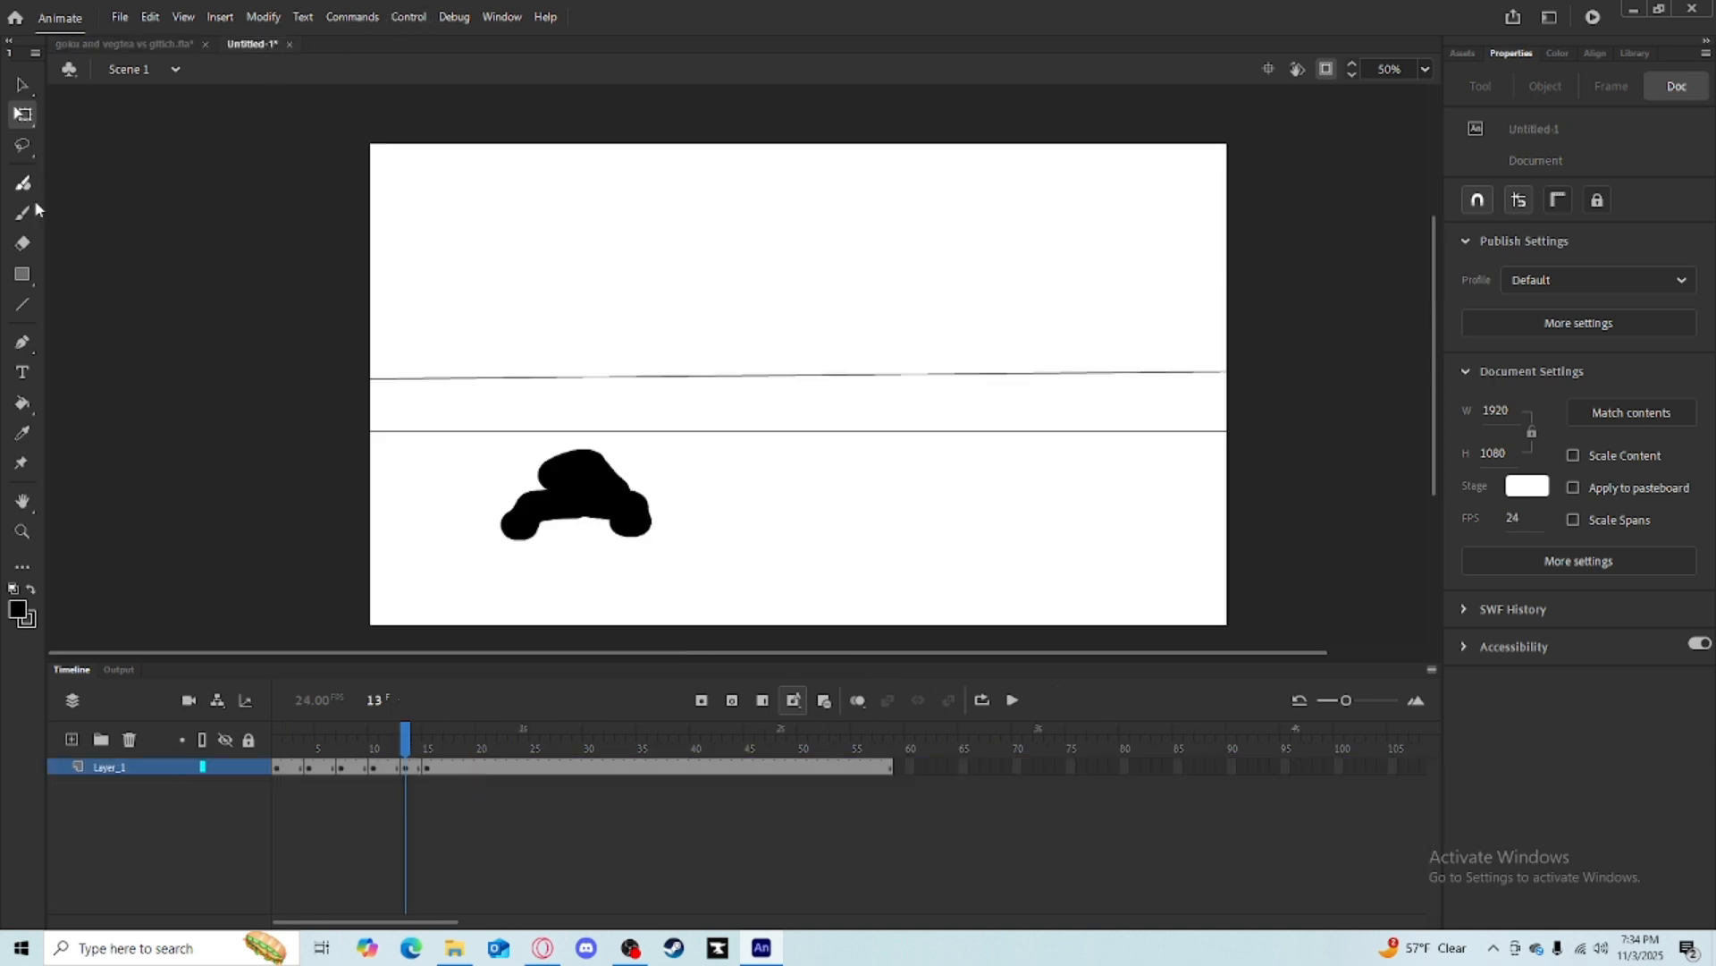
Brush a lunging pose with an outstretched arm on frame 13 and try an orange fill stroke.
{"action": "left_click", "coordinate": [24, 212]}
{"action": "left_click_drag", "start_coordinate": [786, 243], "coordinate": [759, 304]}
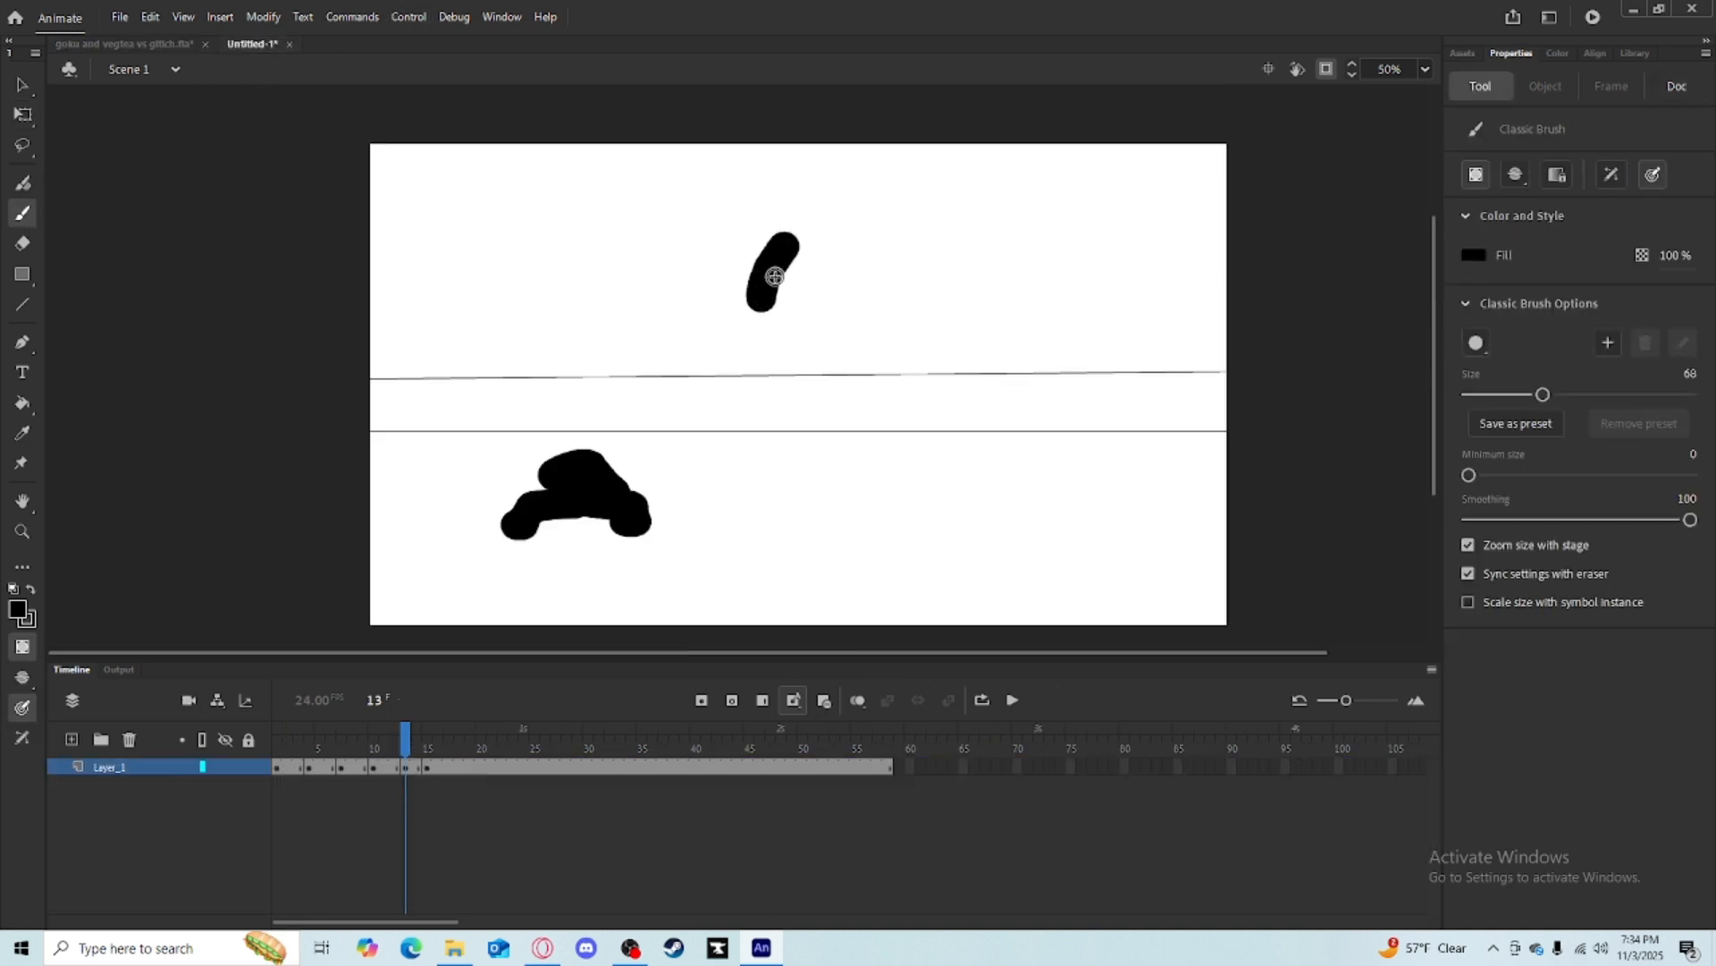
{"action": "key", "text": "ctrl+z"}
{"action": "left_click_drag", "start_coordinate": [799, 240], "coordinate": [772, 279]}
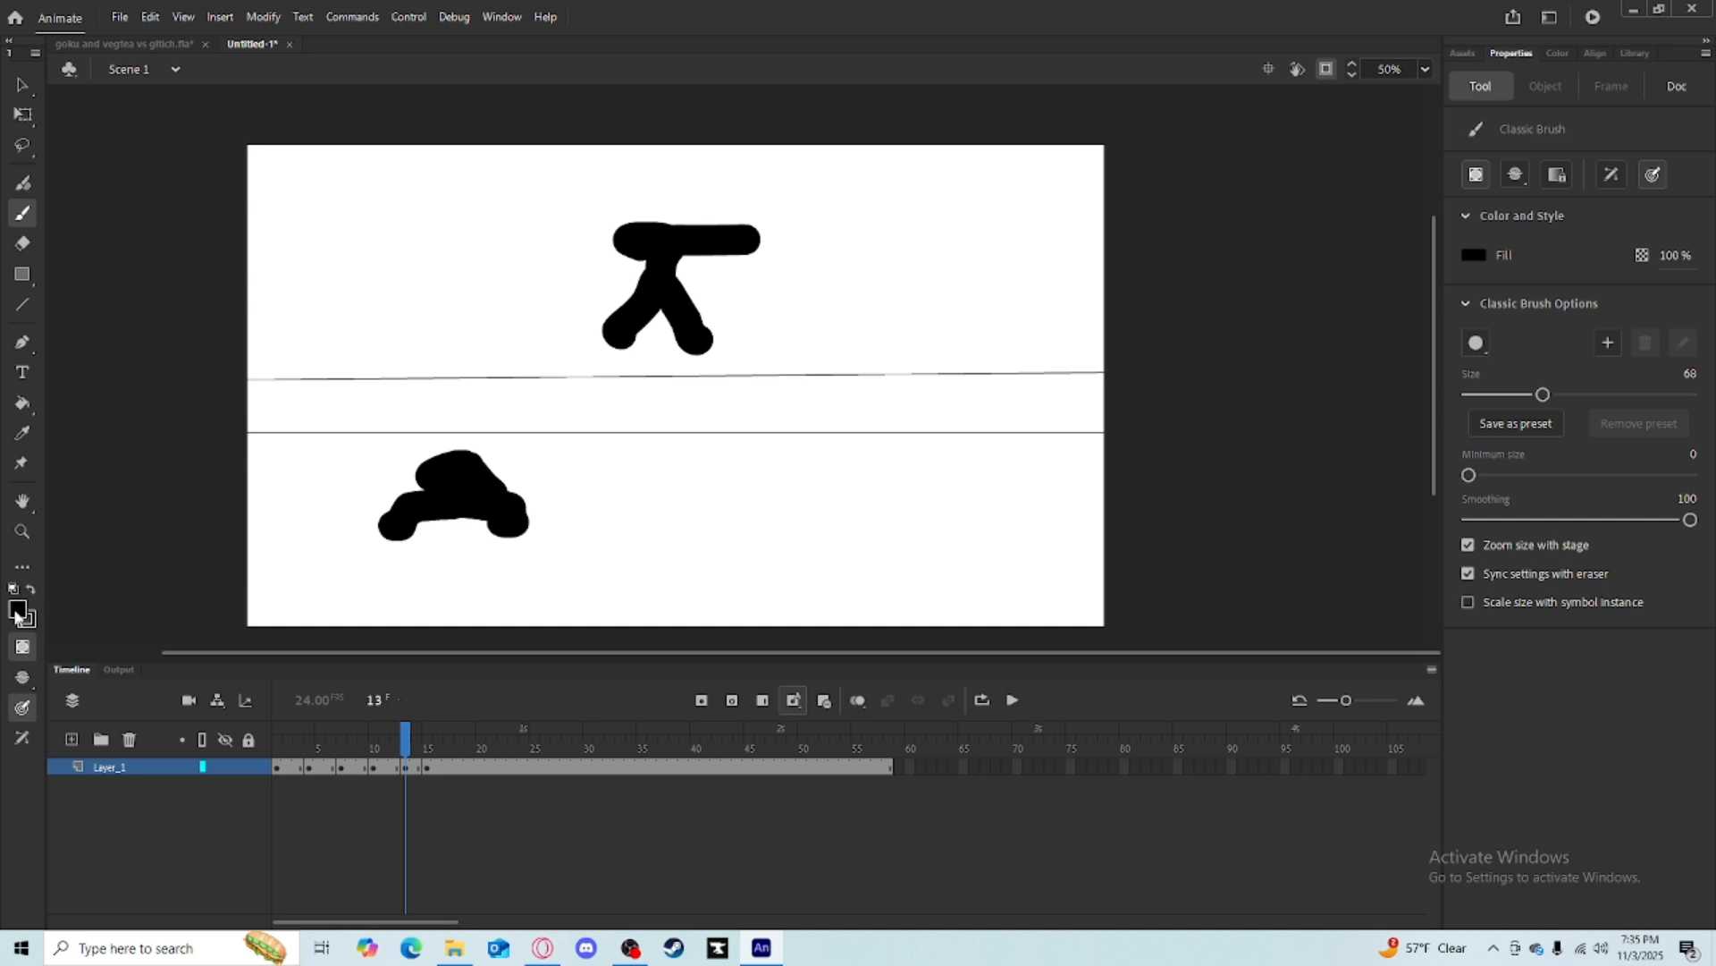
{"action": "left_click", "coordinate": [18, 613]}
{"action": "left_click", "coordinate": [179, 805]}
{"action": "left_click_drag", "start_coordinate": [805, 220], "coordinate": [818, 284]}
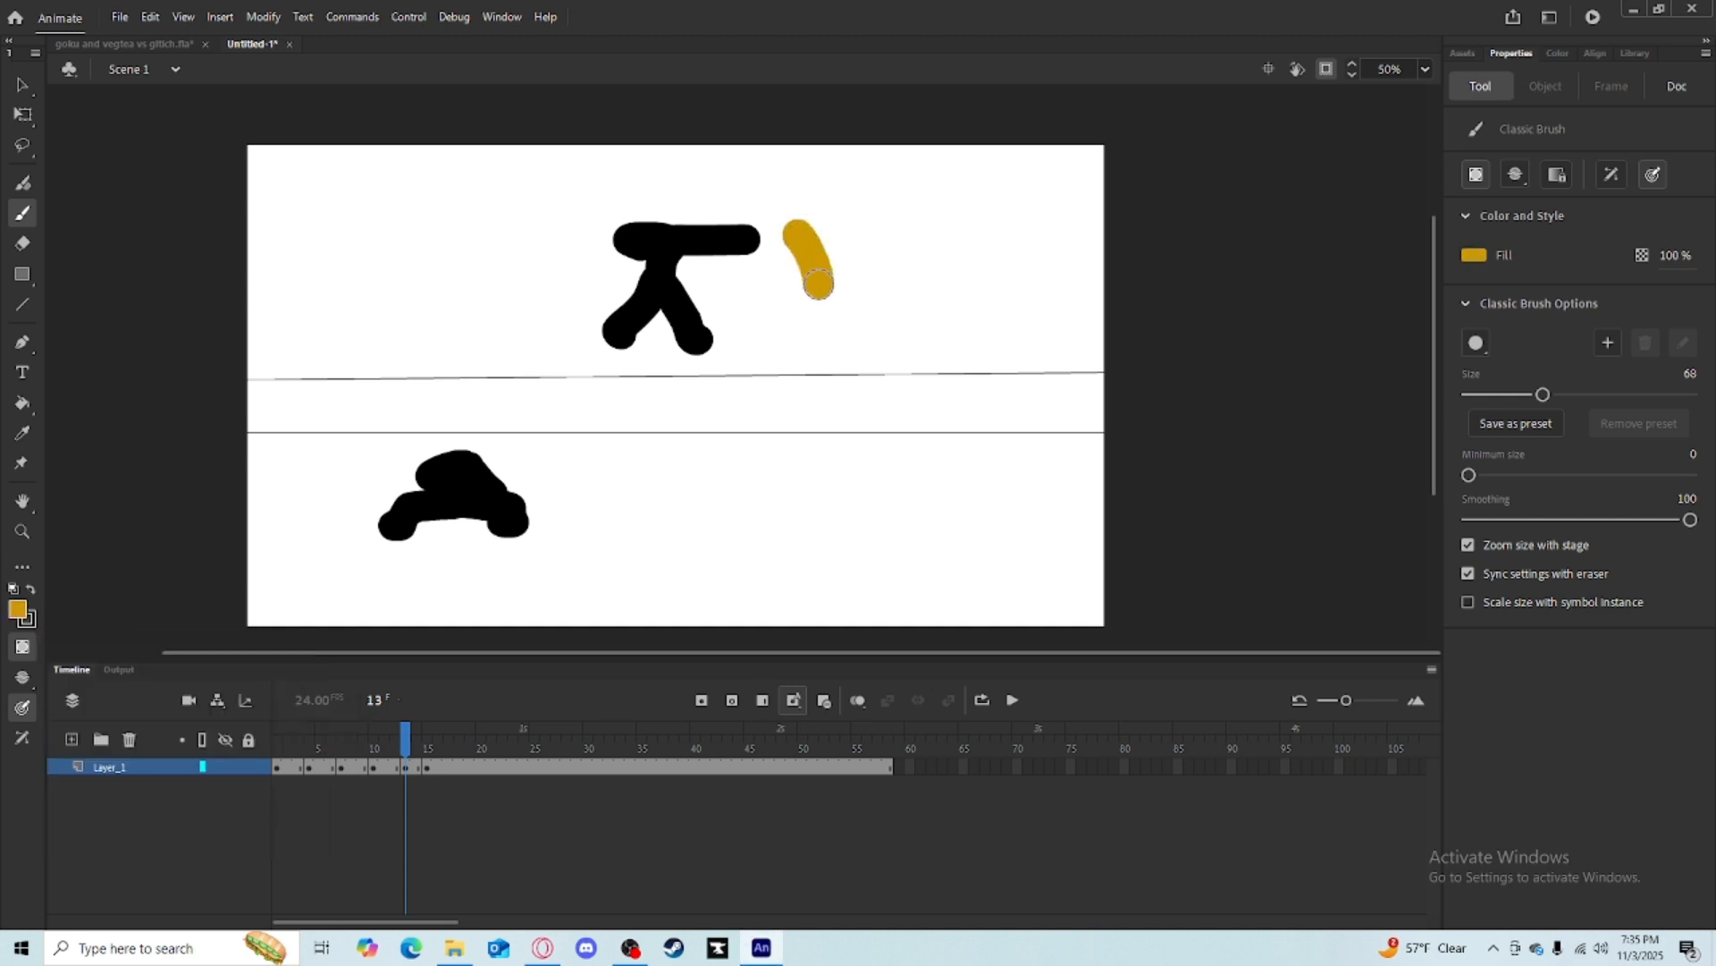
{"action": "key", "text": "ctrl+z"}
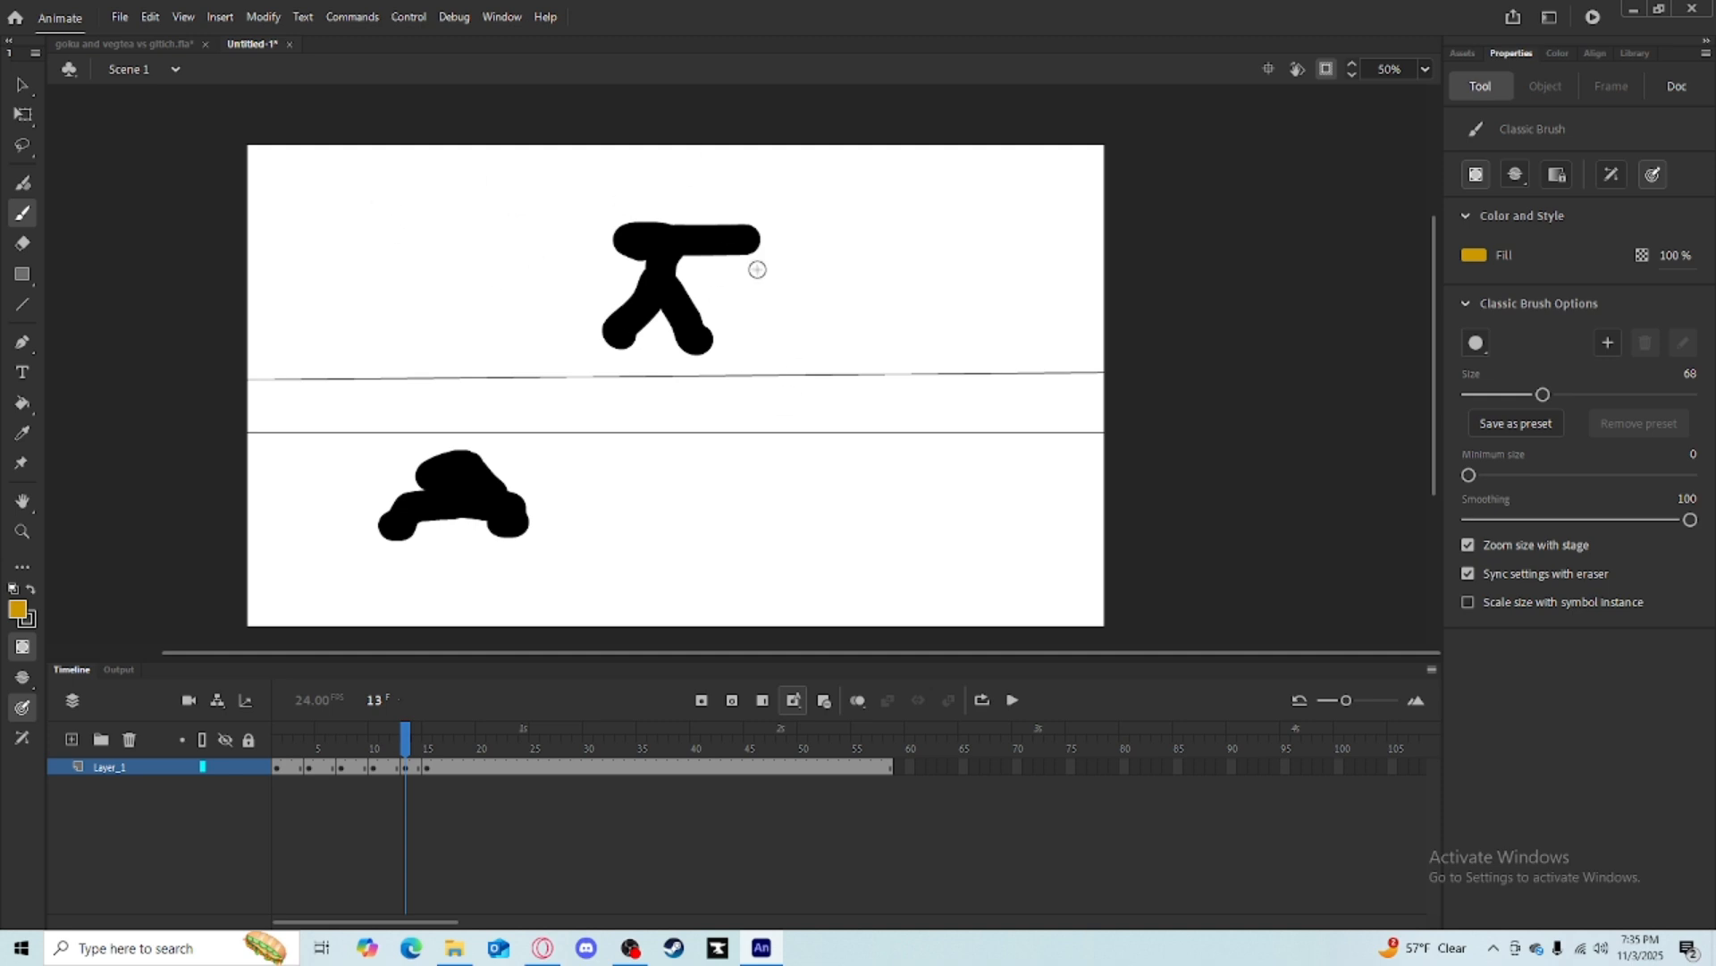
Select the lunging pose on frame 13 and reposition it.
{"action": "left_click", "coordinate": [21, 113]}
{"action": "mouse_move", "coordinate": [536, 185]}
{"action": "left_mouse_down"}
{"action": "mouse_move", "coordinate": [772, 400]}
{"action": "mouse_move", "coordinate": [774, 349]}
{"action": "left_mouse_up"}
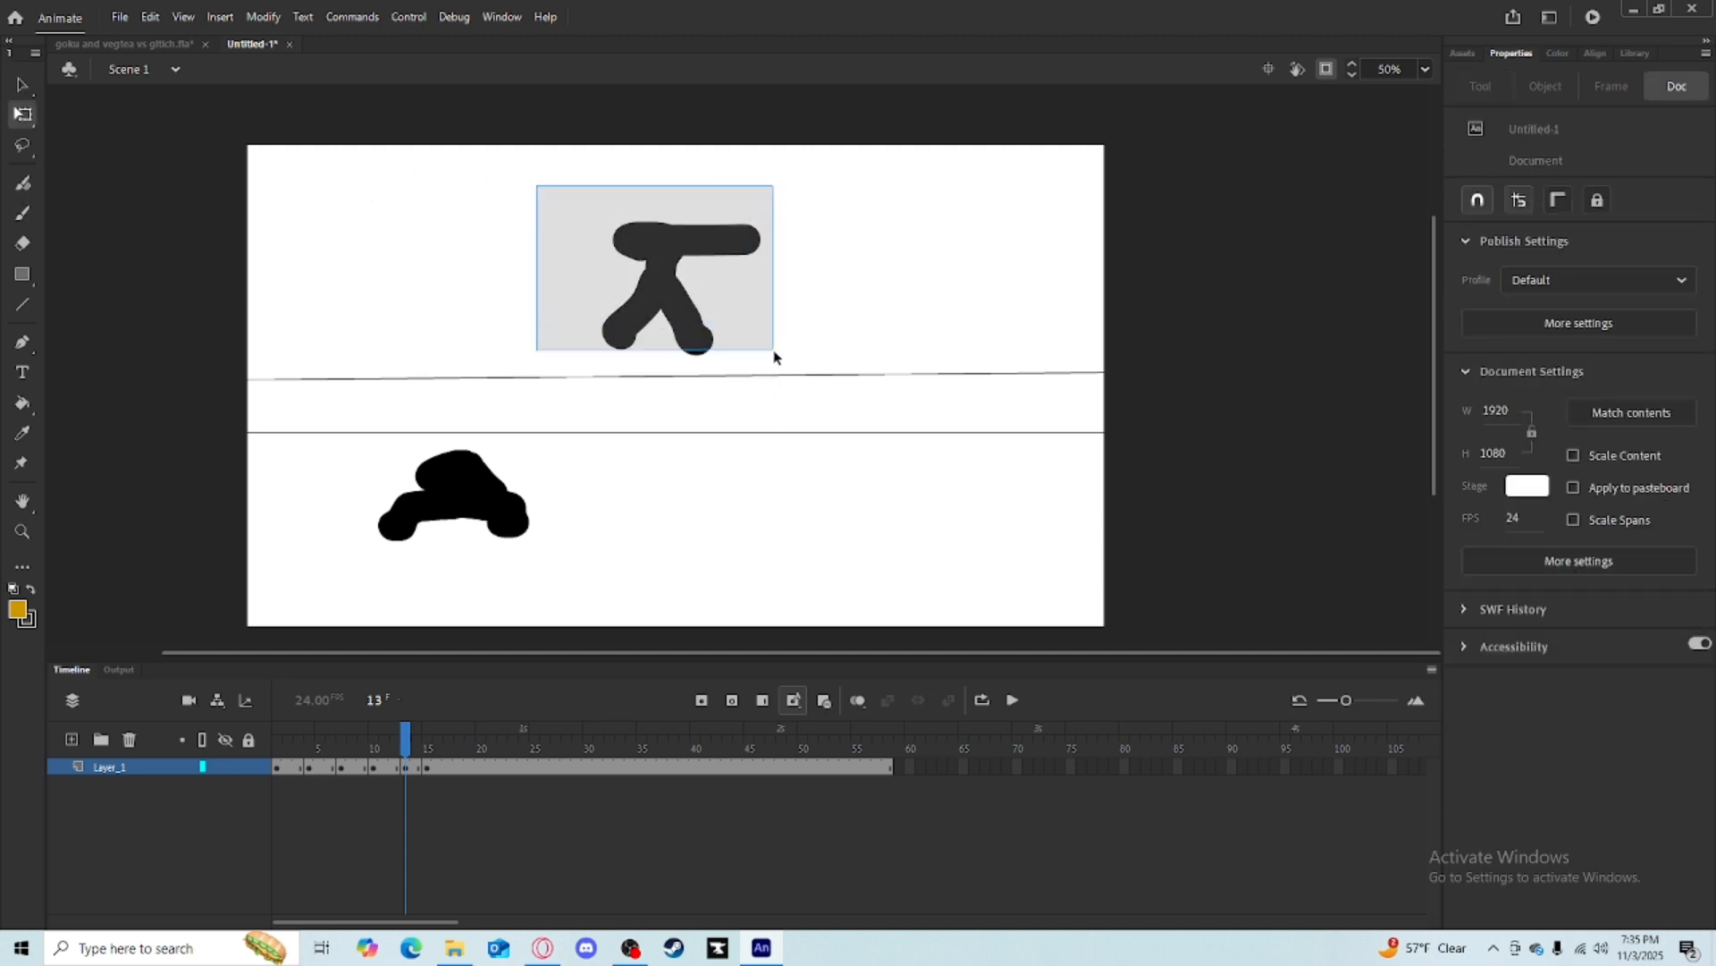
{"action": "left_click_drag", "start_coordinate": [624, 279], "coordinate": [551, 336]}
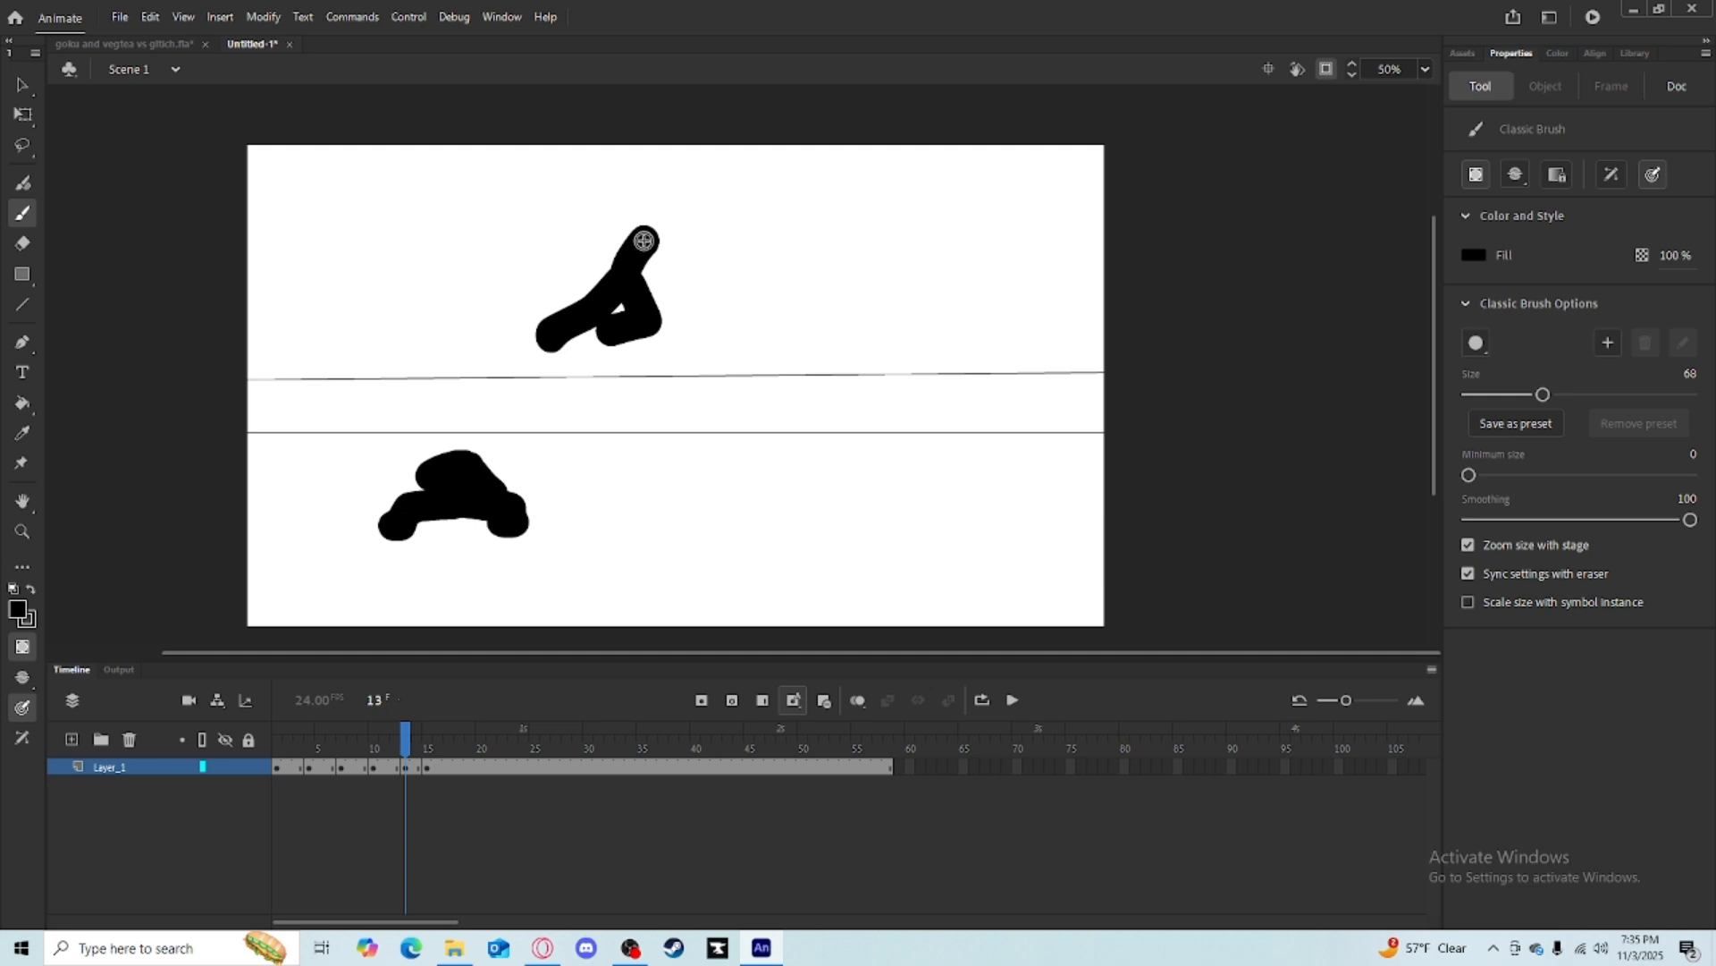
{"action": "left_click_drag", "start_coordinate": [644, 240], "coordinate": [630, 224]}
Step forward to frame 15 and delete part of the copied pose there.
{"action": "key", "text": "q"}
{"action": "key", "text": "period"}
{"action": "key", "text": "period"}
{"action": "left_click_drag", "start_coordinate": [640, 330], "coordinate": [433, 253]}
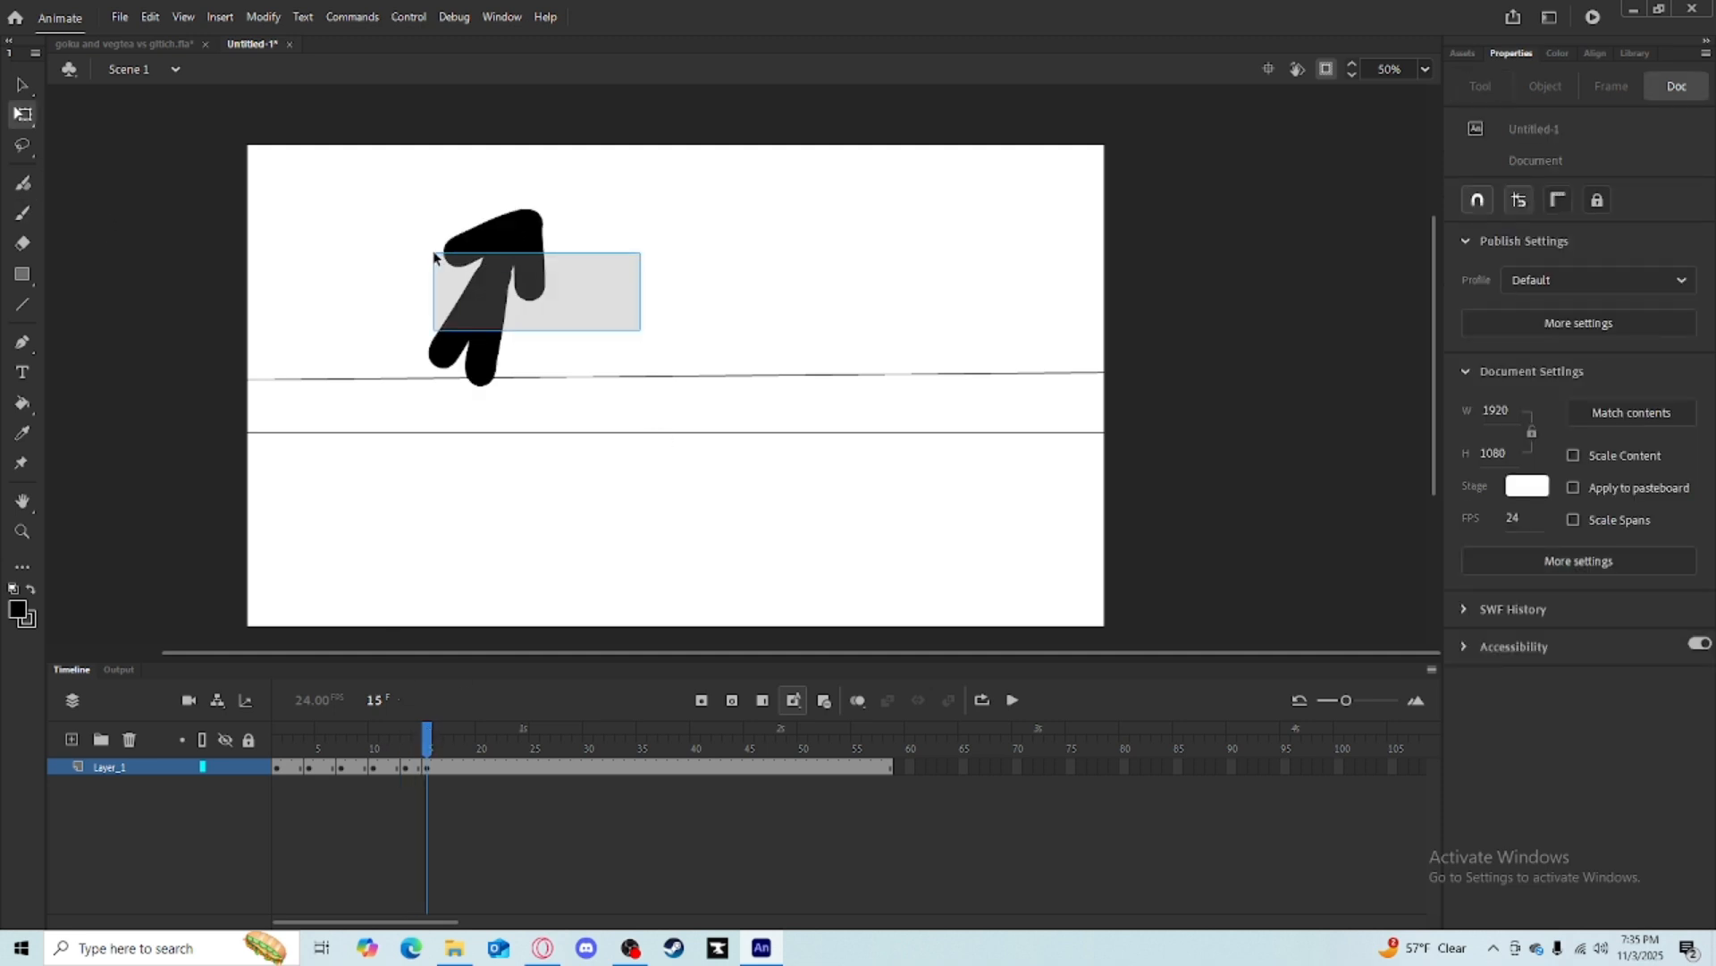
{"action": "key", "text": "Delete"}
Using onion skin, brush a landing pose with one leg stretched out on frame 15.
{"action": "left_click", "coordinate": [857, 700]}
{"action": "key", "text": "b"}
{"action": "left_click_drag", "start_coordinate": [652, 238], "coordinate": [635, 281]}
{"action": "mouse_move", "coordinate": [653, 236]}
{"action": "left_mouse_down"}
{"action": "mouse_move", "coordinate": [709, 231]}
{"action": "mouse_move", "coordinate": [661, 222]}
{"action": "left_mouse_up"}
{"action": "key", "text": "ctrl+z"}
{"action": "left_click_drag", "start_coordinate": [639, 294], "coordinate": [646, 255]}
{"action": "key", "text": "ctrl+z"}
{"action": "mouse_move", "coordinate": [641, 253]}
{"action": "left_mouse_down"}
{"action": "mouse_move", "coordinate": [674, 277]}
{"action": "mouse_move", "coordinate": [619, 301]}
{"action": "left_mouse_up"}
{"action": "mouse_move", "coordinate": [640, 258]}
{"action": "left_mouse_down"}
{"action": "mouse_move", "coordinate": [621, 298]}
{"action": "mouse_move", "coordinate": [563, 287]}
{"action": "mouse_move", "coordinate": [670, 263]}
{"action": "mouse_move", "coordinate": [624, 295]}
{"action": "left_mouse_up"}
{"action": "key", "text": "ctrl+z"}
{"action": "key", "text": "ctrl+z"}
{"action": "left_click_drag", "start_coordinate": [639, 256], "coordinate": [554, 292]}
{"action": "key", "text": "q"}
{"action": "left_click", "coordinate": [857, 700]}
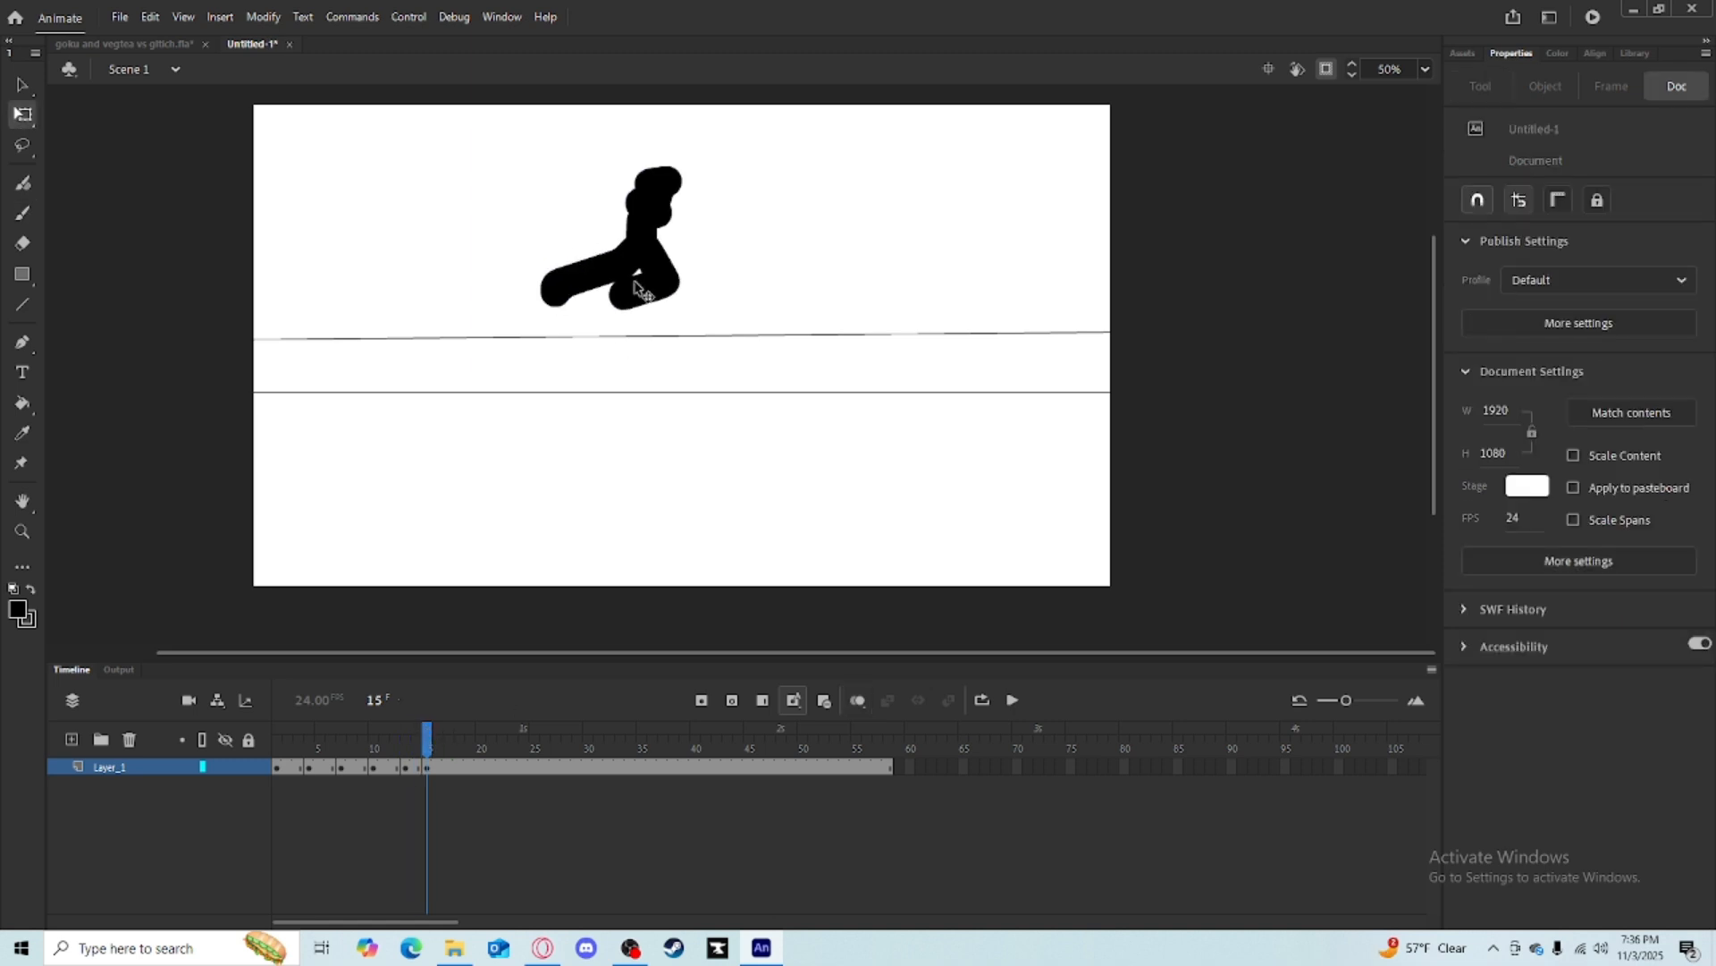
{"action": "left_click", "coordinate": [22, 213]}
{"action": "left_click_drag", "start_coordinate": [644, 200], "coordinate": [626, 201]}
Go to frame 16, delete its copied pose, and switch back to the brush with onion skin on.
{"action": "left_click", "coordinate": [439, 740]}
{"action": "left_click", "coordinate": [22, 115]}
{"action": "left_click_drag", "start_coordinate": [514, 144], "coordinate": [715, 320]}
{"action": "key", "text": "Delete"}
{"action": "left_click", "coordinate": [23, 213]}
{"action": "left_click", "coordinate": [858, 700]}
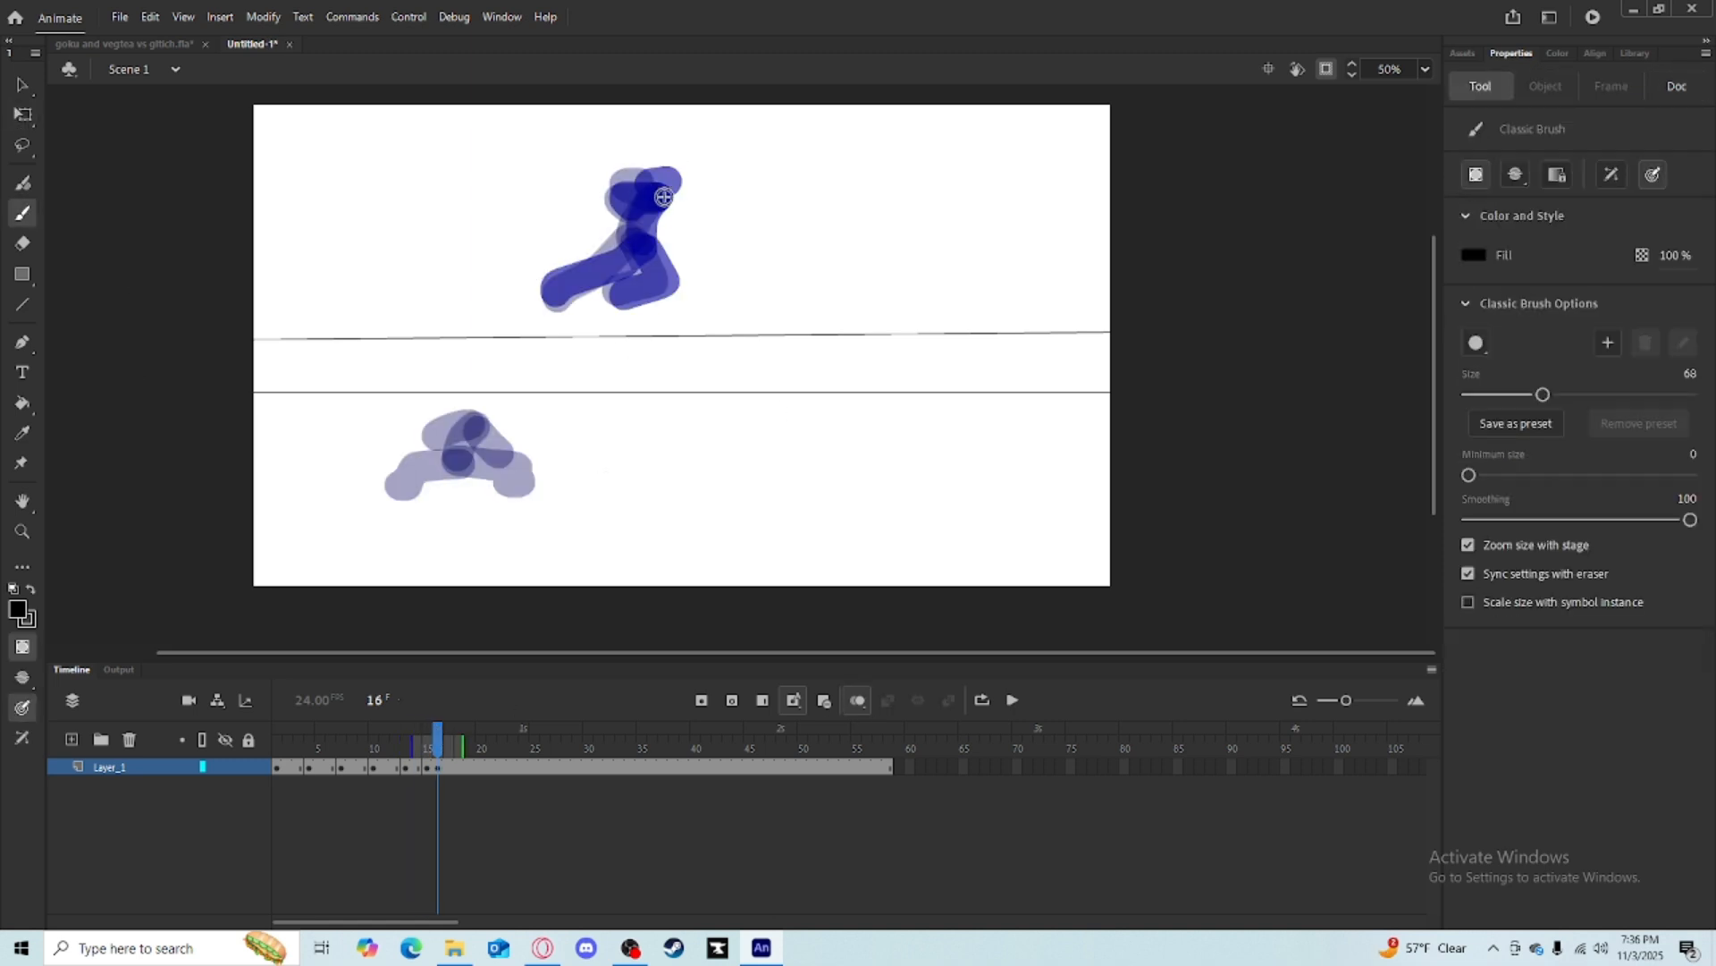
On frame 16, brush a pose with one arm stretched straight forward over the onion skin, then select and nudge it into place.
{"action": "left_click_drag", "start_coordinate": [664, 197], "coordinate": [643, 245]}
{"action": "key", "text": "ctrl+z"}
{"action": "key", "text": "ctrl+z"}
{"action": "left_click_drag", "start_coordinate": [660, 204], "coordinate": [745, 205]}
{"action": "mouse_move", "coordinate": [659, 200]}
{"action": "left_mouse_down"}
{"action": "mouse_move", "coordinate": [660, 264]}
{"action": "mouse_move", "coordinate": [623, 262]}
{"action": "mouse_move", "coordinate": [638, 266]}
{"action": "mouse_move", "coordinate": [614, 241]}
{"action": "mouse_move", "coordinate": [533, 268]}
{"action": "left_mouse_up"}
{"action": "key", "text": "ctrl+z"}
{"action": "key", "text": "q"}
{"action": "left_click_drag", "start_coordinate": [487, 141], "coordinate": [694, 284]}
{"action": "left_click_drag", "start_coordinate": [658, 255], "coordinate": [672, 254]}
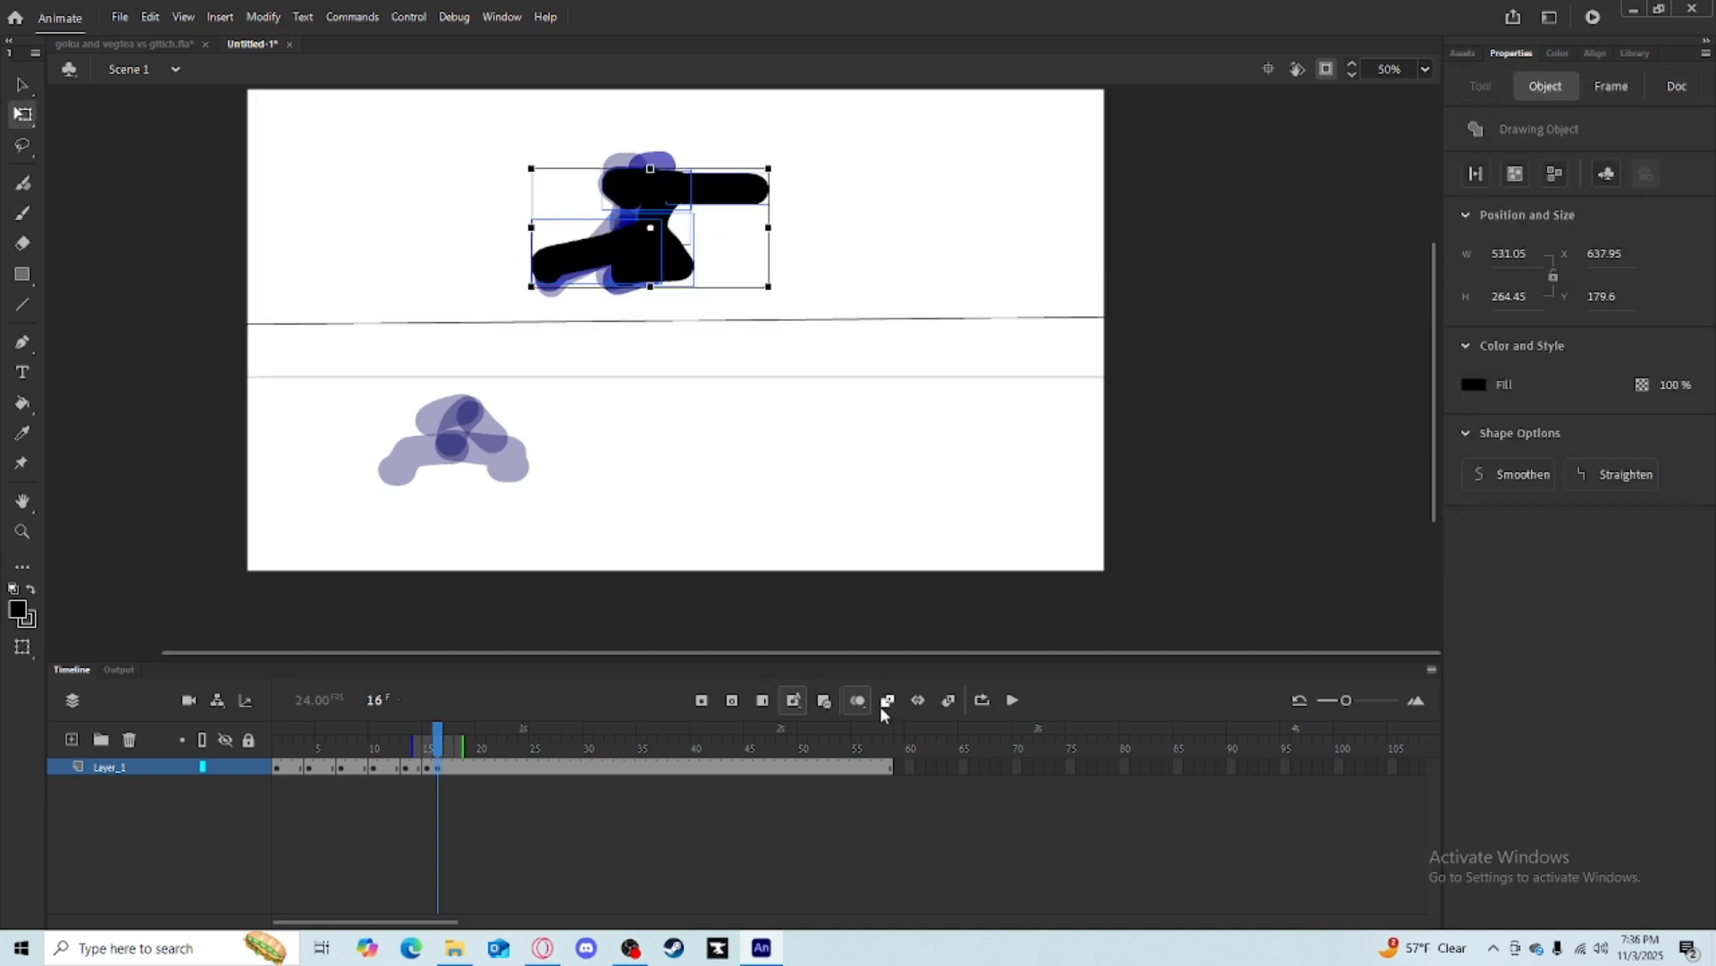
On frame 15, set the brush fill to lime yellow and, with onion skin on, brush a second yellow figure beside the black pose.
{"action": "left_click", "coordinate": [858, 700]}
{"action": "mouse_move", "coordinate": [437, 730]}
{"action": "left_mouse_down"}
{"action": "mouse_move", "coordinate": [405, 731]}
{"action": "mouse_move", "coordinate": [441, 732]}
{"action": "mouse_move", "coordinate": [426, 731]}
{"action": "left_mouse_up"}
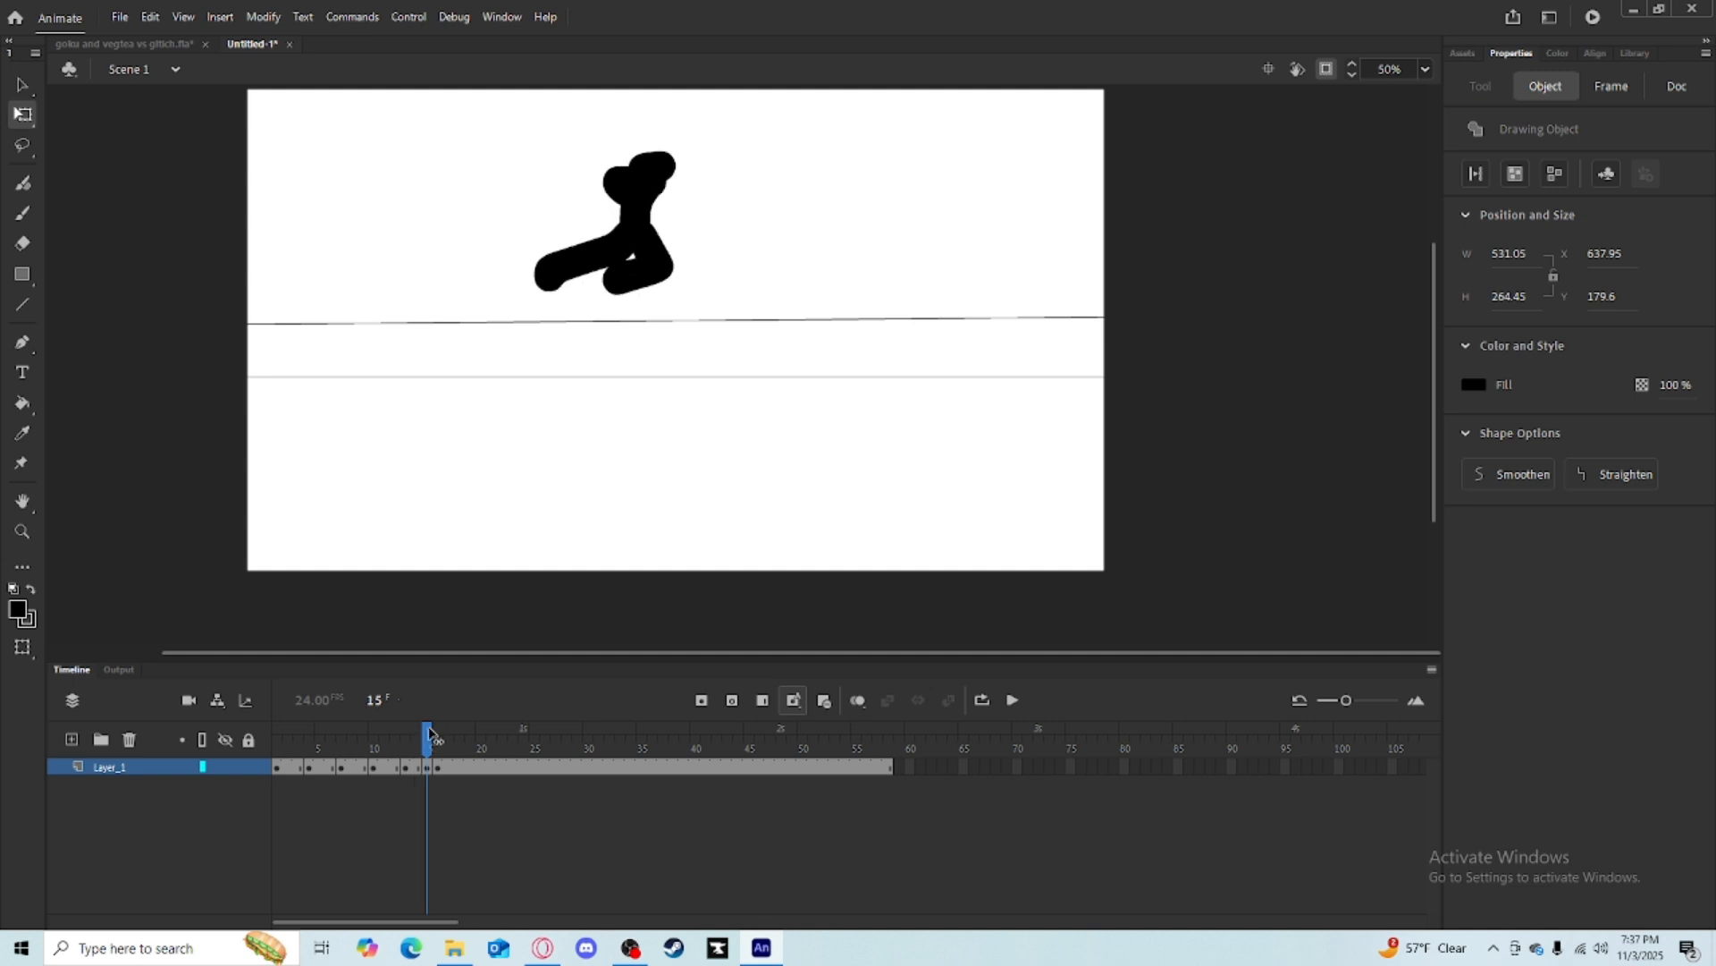
{"action": "left_click", "coordinate": [17, 610]}
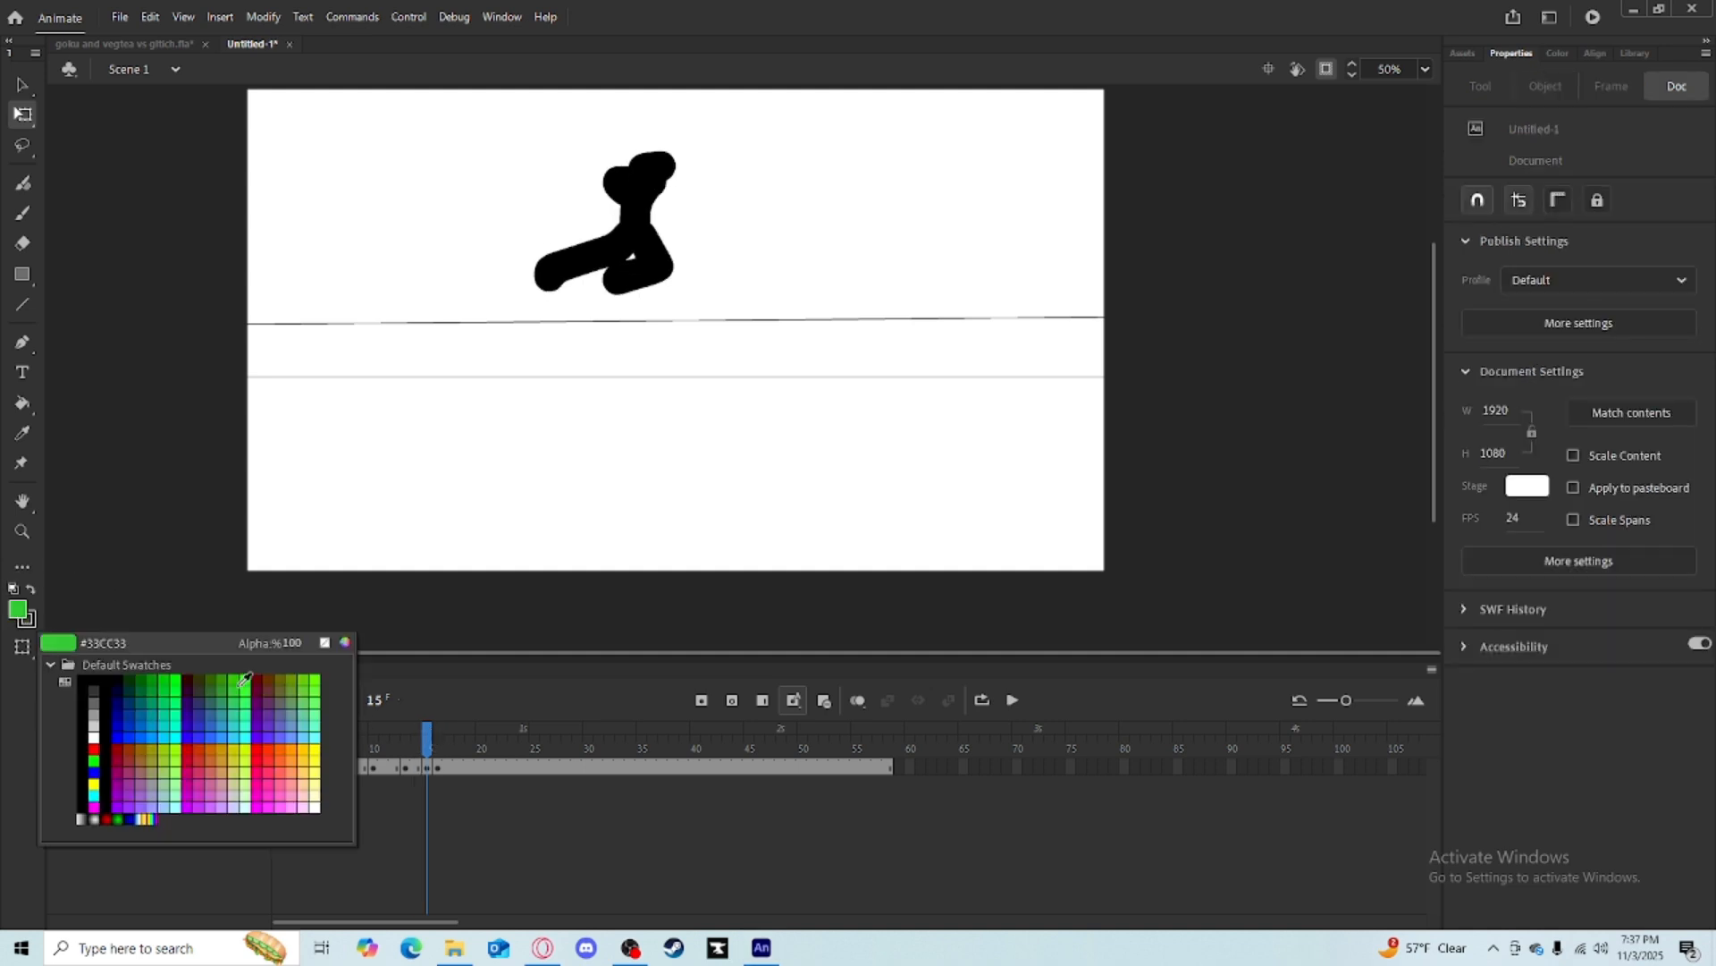
{"action": "left_click", "coordinate": [240, 755]}
{"action": "left_click", "coordinate": [19, 215]}
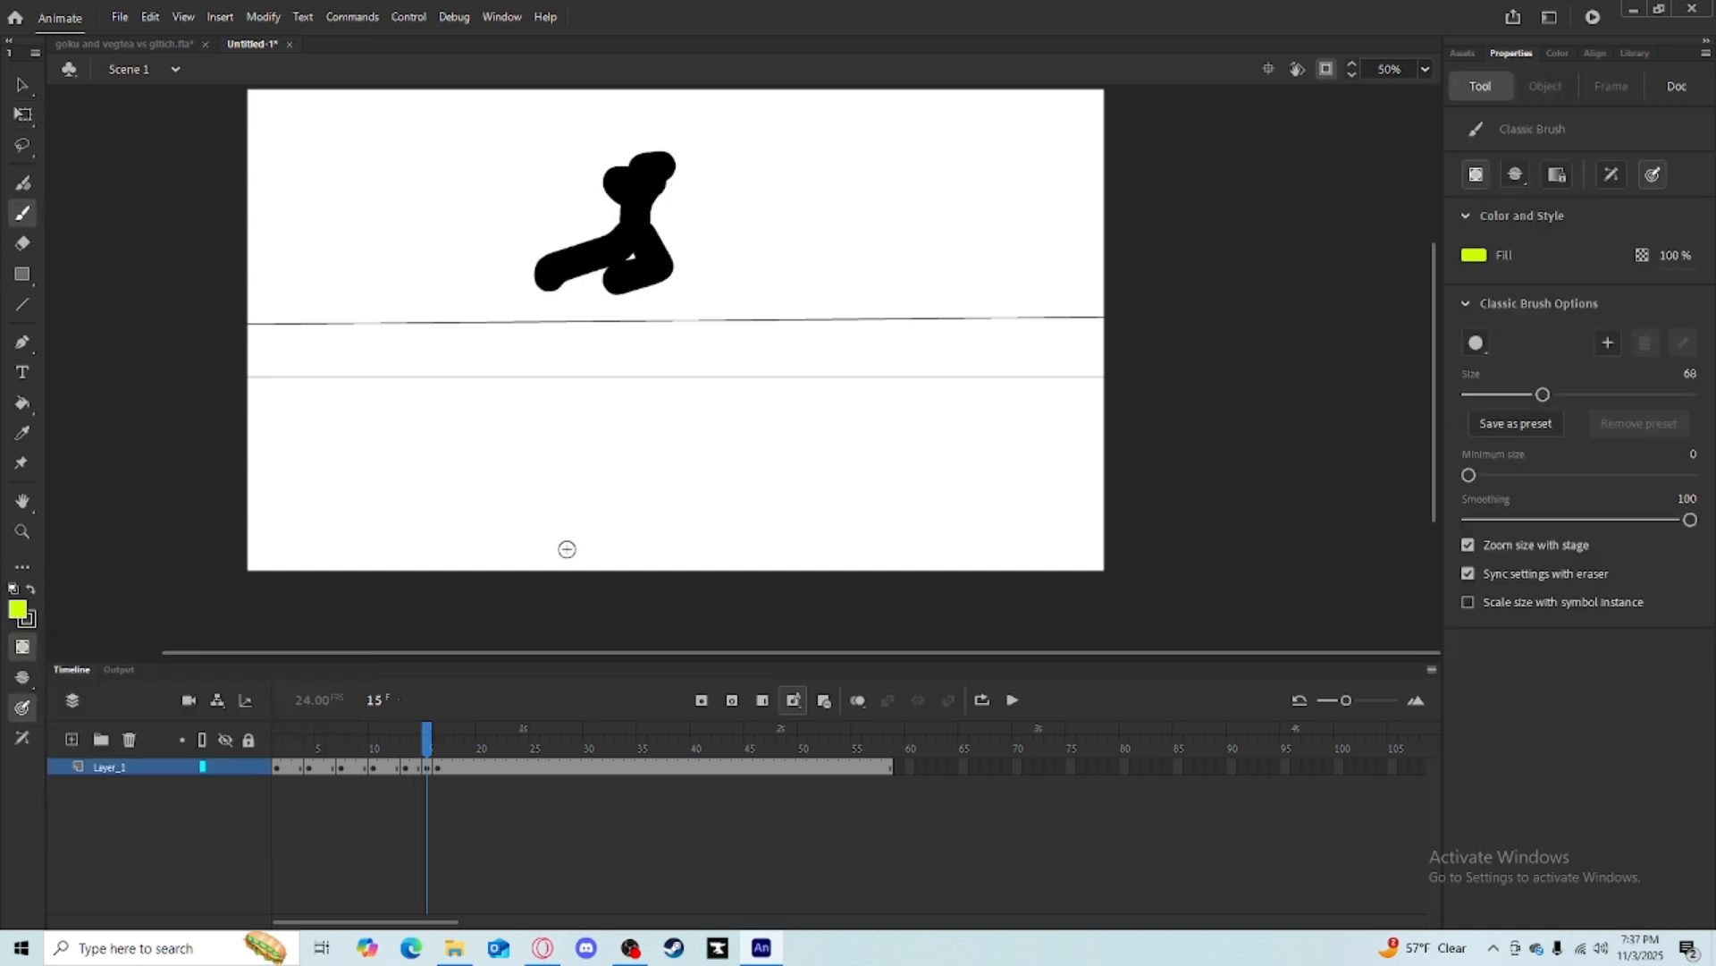
{"action": "mouse_move", "coordinate": [427, 737]}
{"action": "left_mouse_down"}
{"action": "mouse_move", "coordinate": [416, 750]}
{"action": "mouse_move", "coordinate": [435, 746]}
{"action": "left_mouse_up"}
{"action": "left_click", "coordinate": [856, 701]}
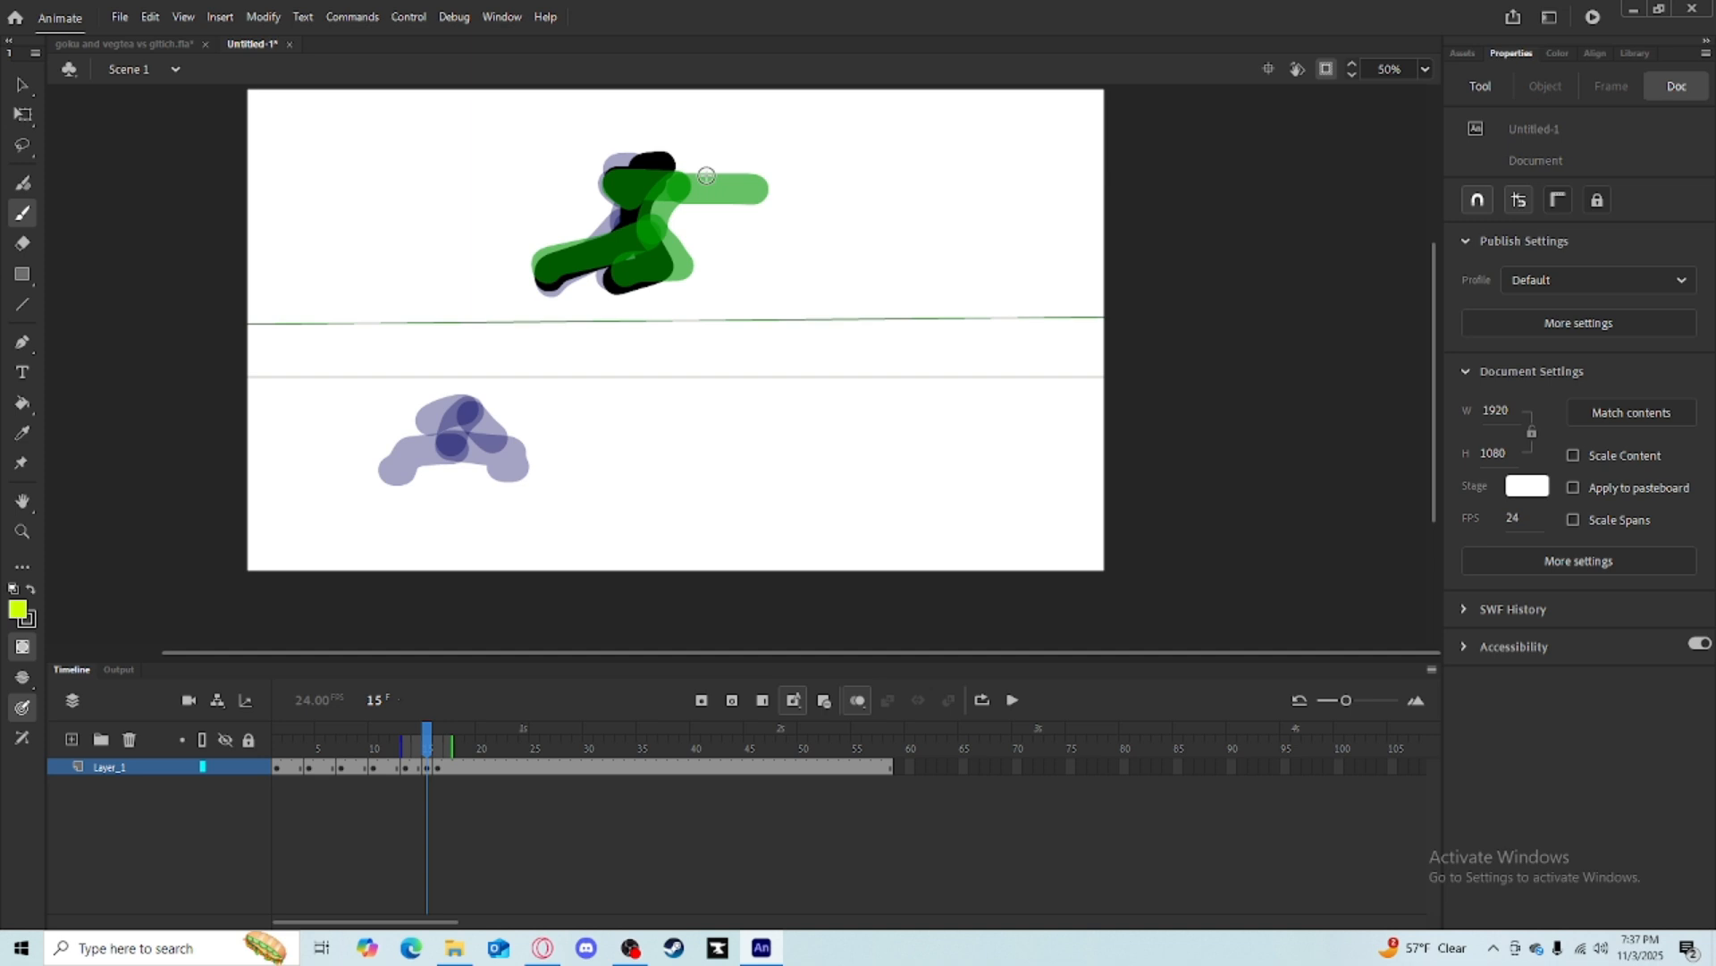
{"action": "left_click_drag", "start_coordinate": [706, 175], "coordinate": [711, 228]}
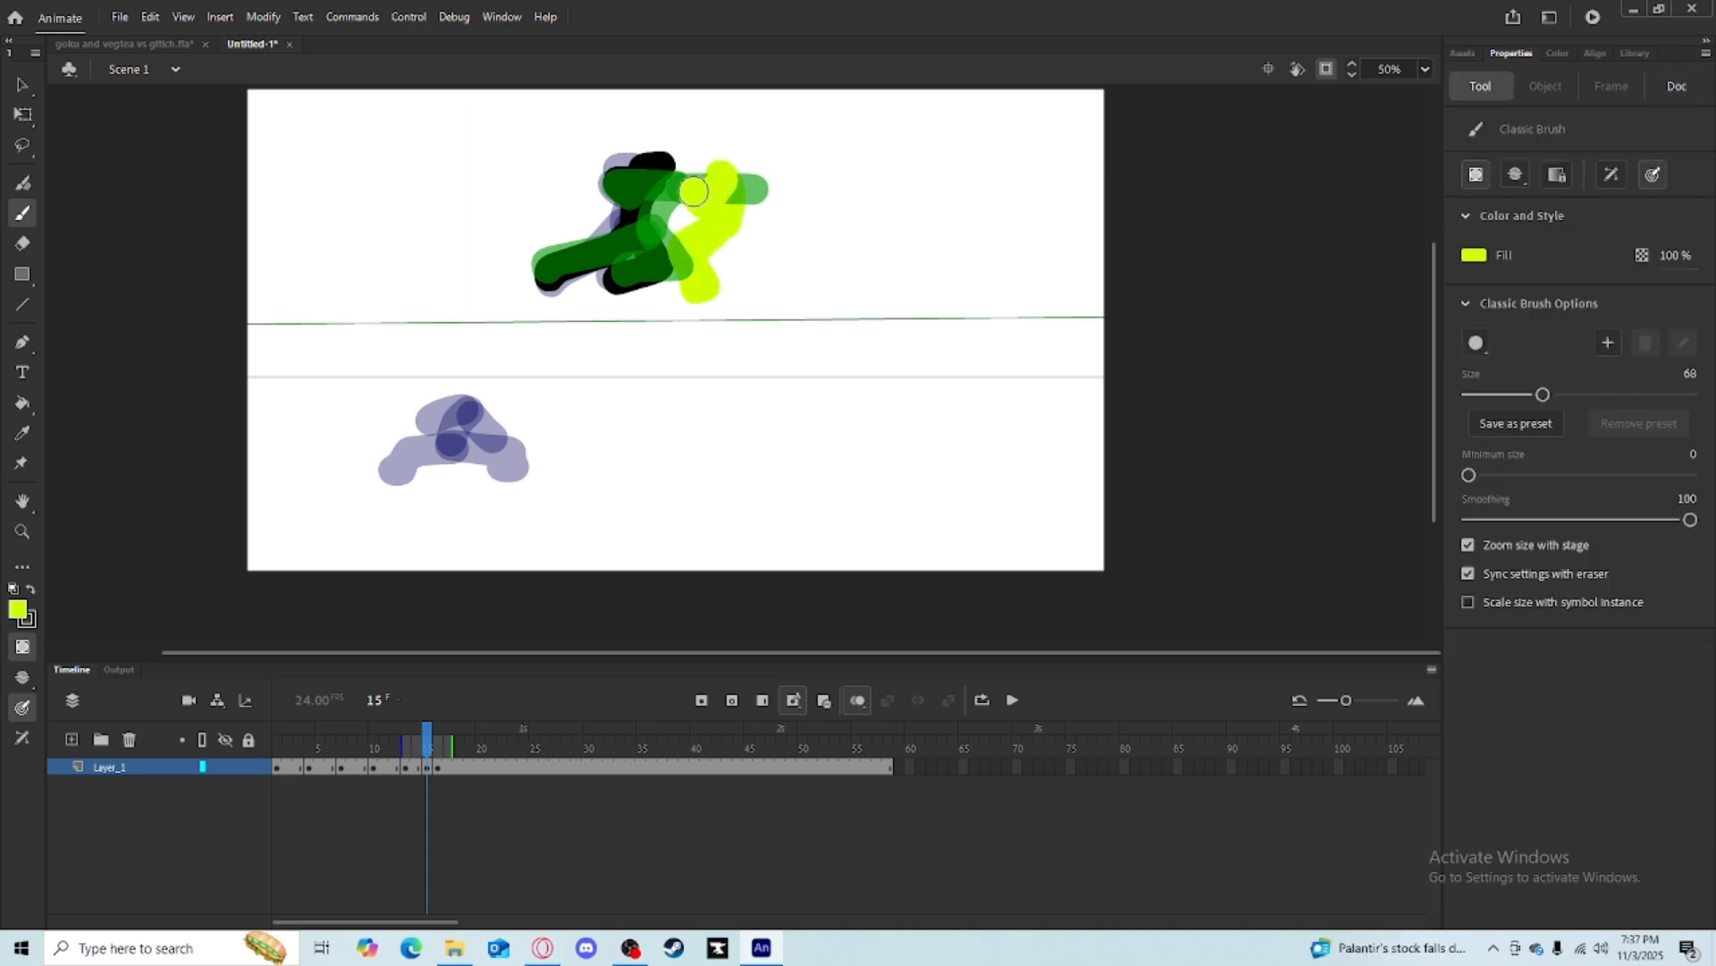
Scrub between frames 15 and 17 with onion skin toggled to compare the drawn poses.
{"action": "left_click", "coordinate": [856, 701]}
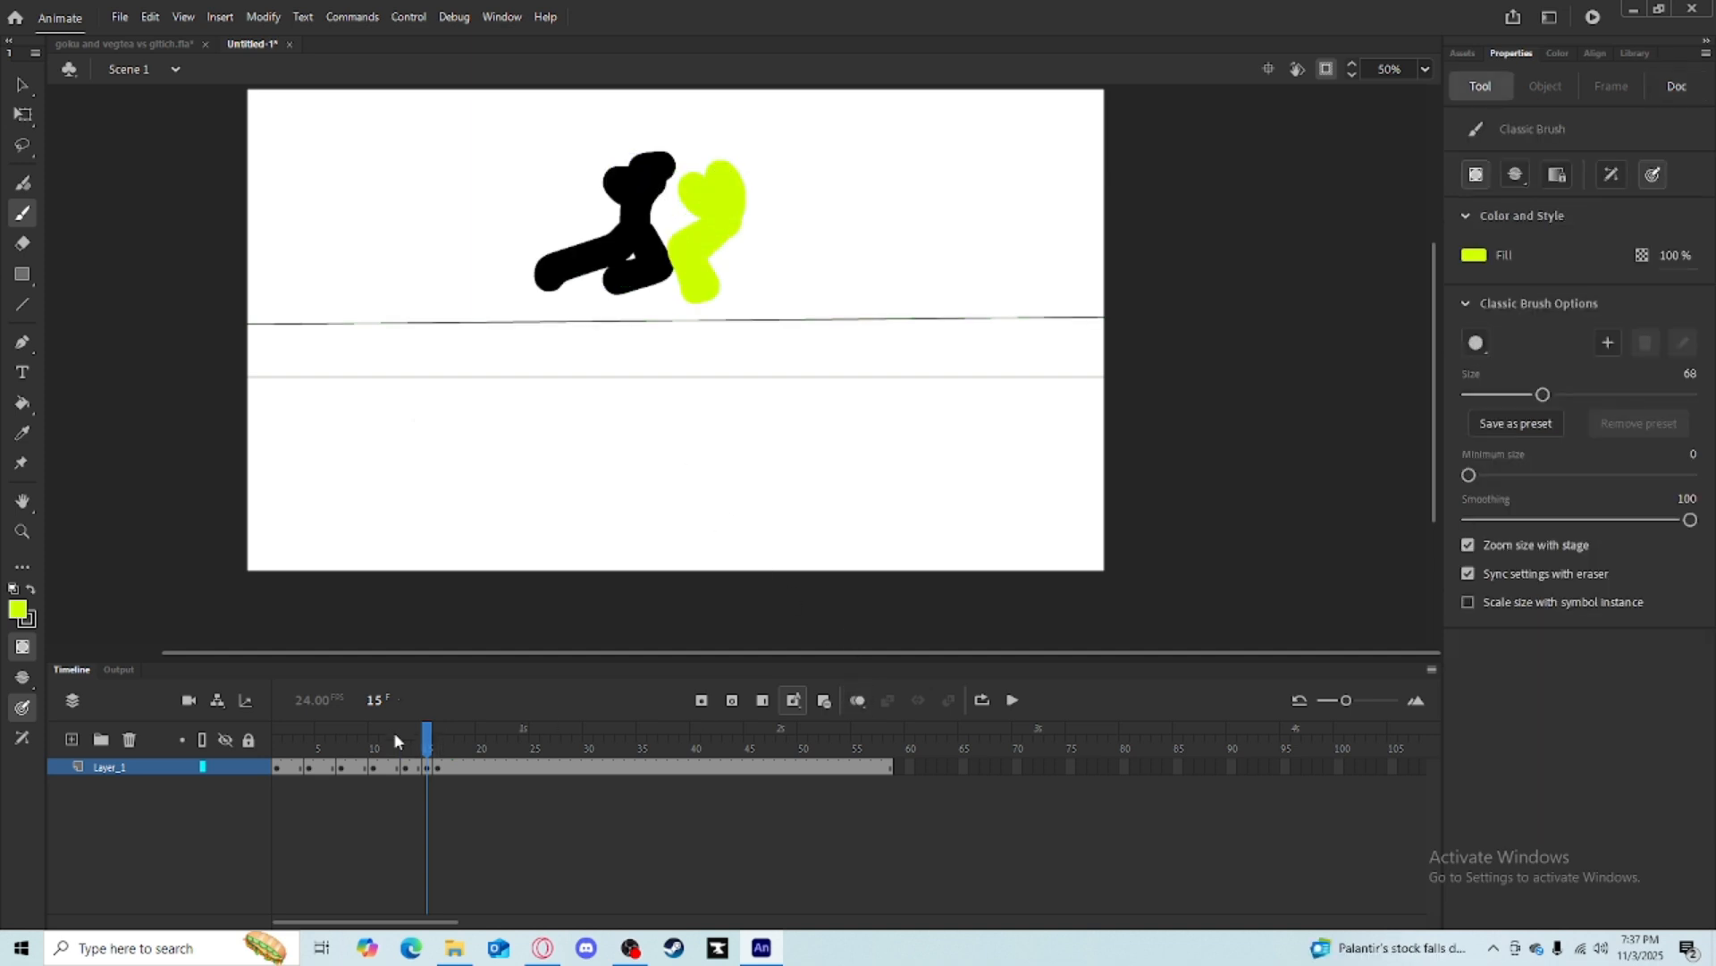
{"action": "left_click", "coordinate": [440, 739]}
{"action": "left_click", "coordinate": [448, 738]}
{"action": "left_click", "coordinate": [846, 697]}
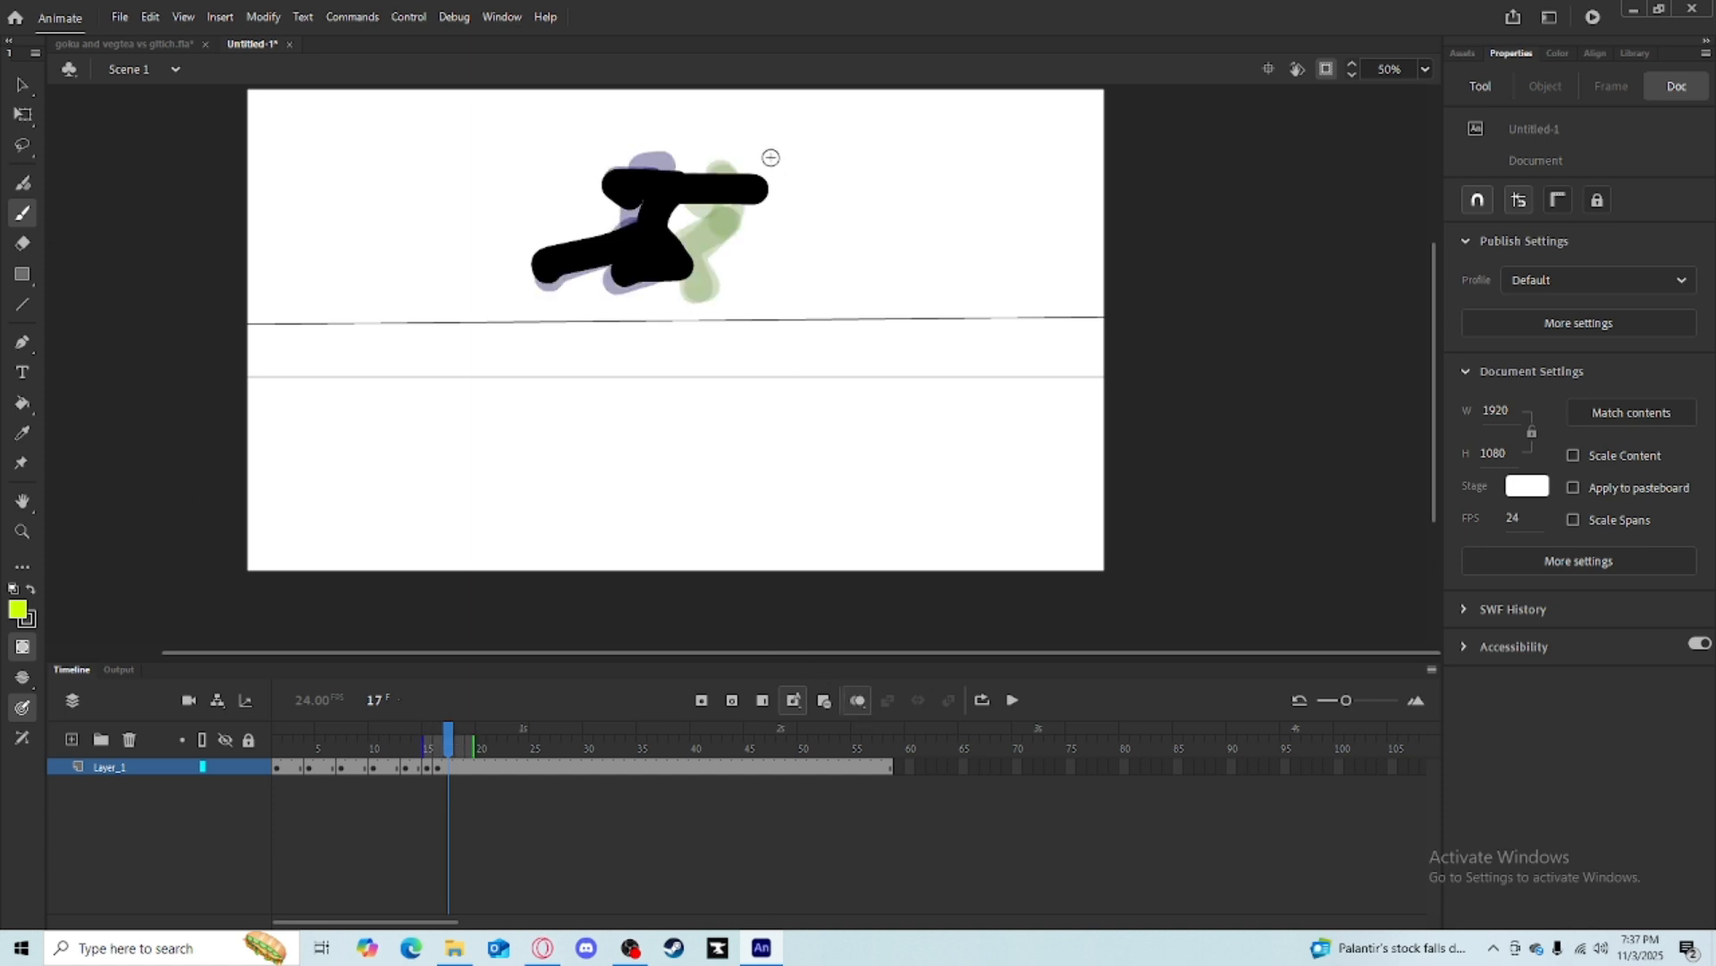
{"action": "left_click", "coordinate": [428, 740]}
{"action": "mouse_move", "coordinate": [427, 740]}
{"action": "left_mouse_down"}
{"action": "mouse_move", "coordinate": [448, 741]}
{"action": "mouse_move", "coordinate": [396, 733]}
{"action": "mouse_move", "coordinate": [437, 742]}
{"action": "left_mouse_up"}
{"action": "key", "text": "q"}
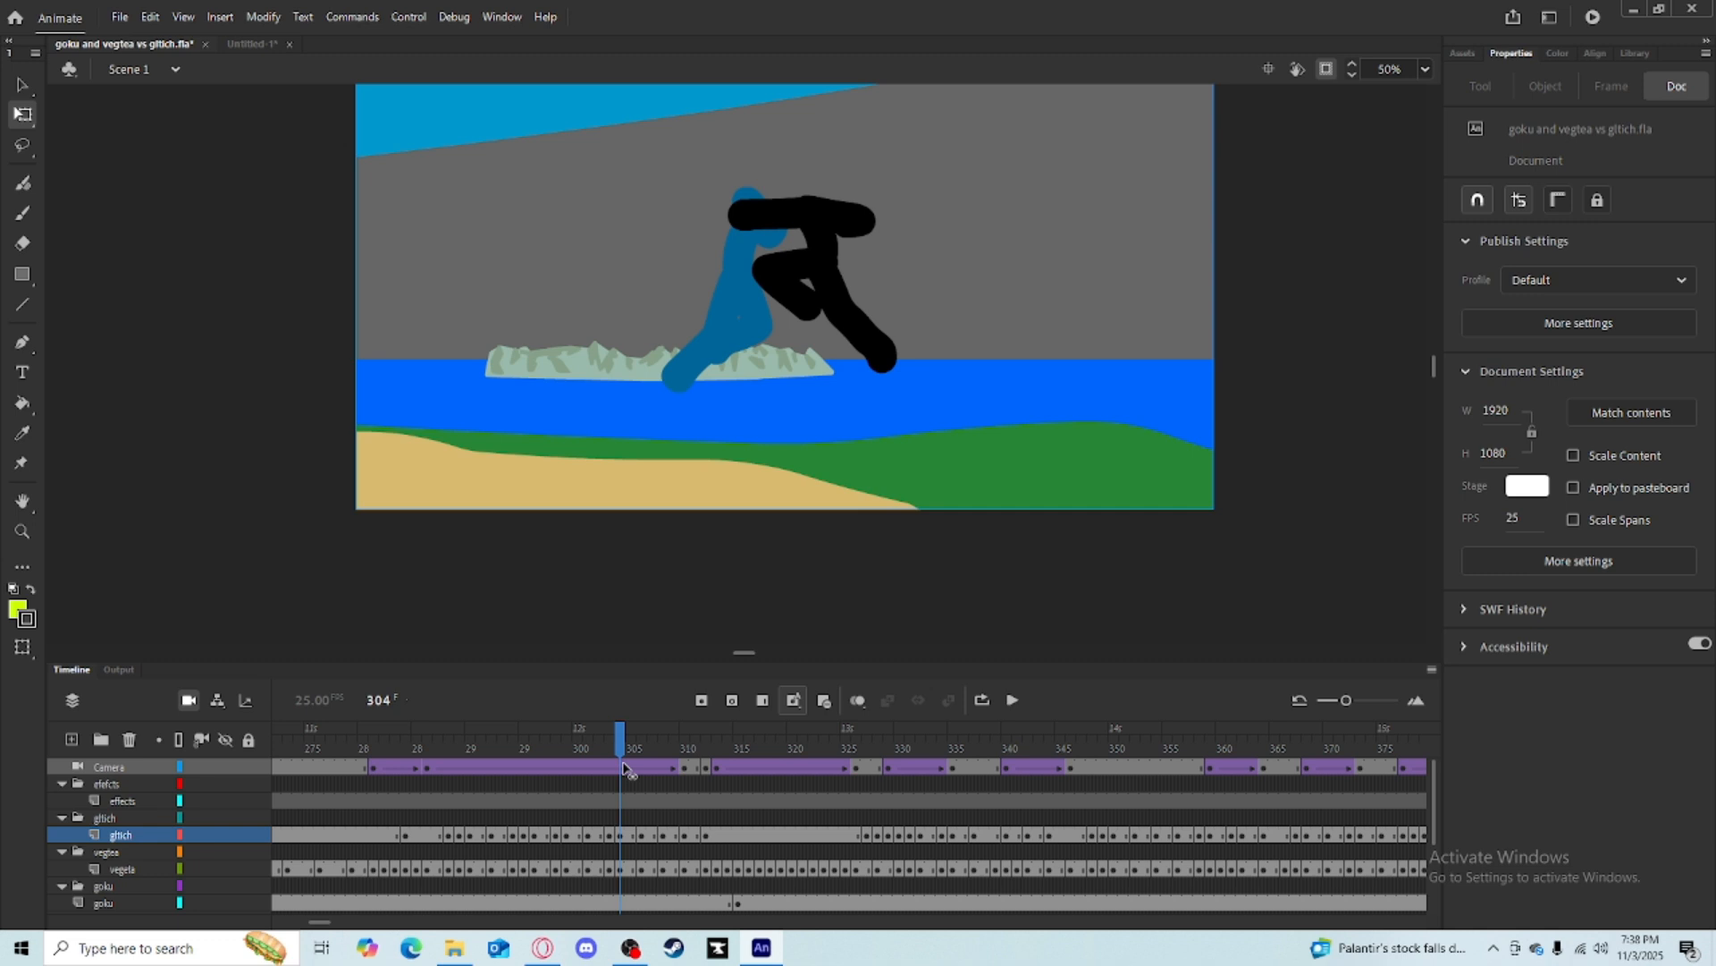
Scrub the main Goku and Vegeta project timeline around frames 292 to 304 to review the glitch fight.
{"action": "left_click_drag", "start_coordinate": [623, 765], "coordinate": [478, 759]}
{"action": "left_click_drag", "start_coordinate": [475, 758], "coordinate": [494, 756]}
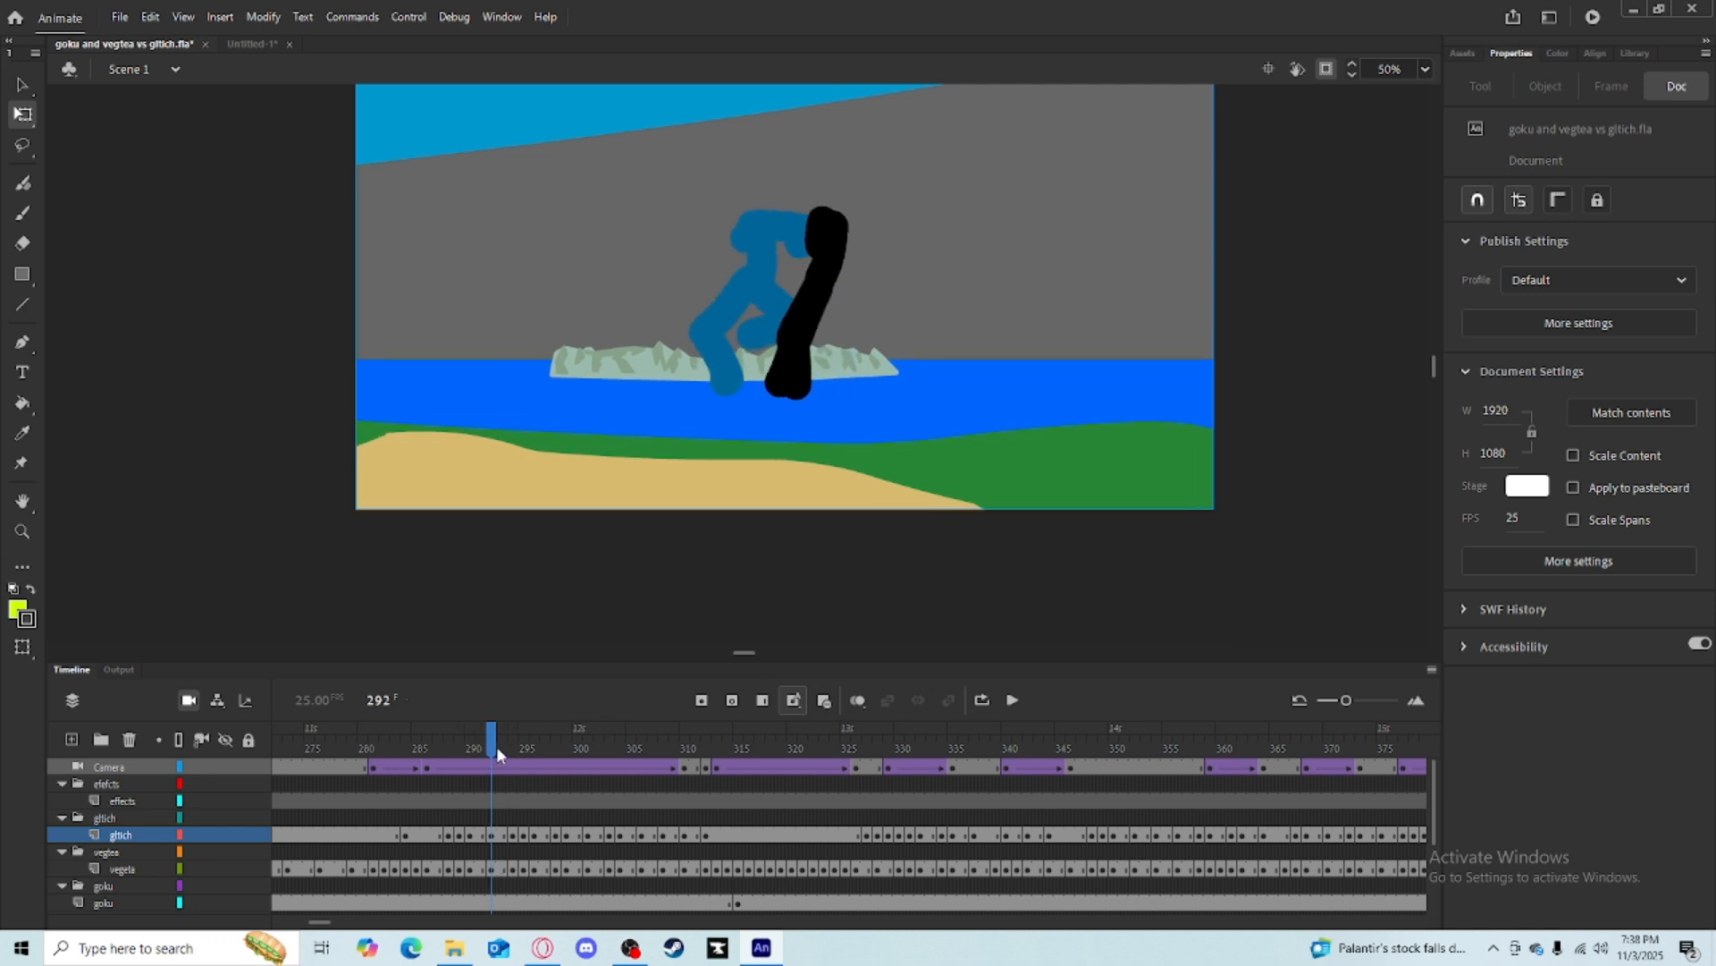
{"action": "left_click_drag", "start_coordinate": [497, 746], "coordinate": [455, 747]}
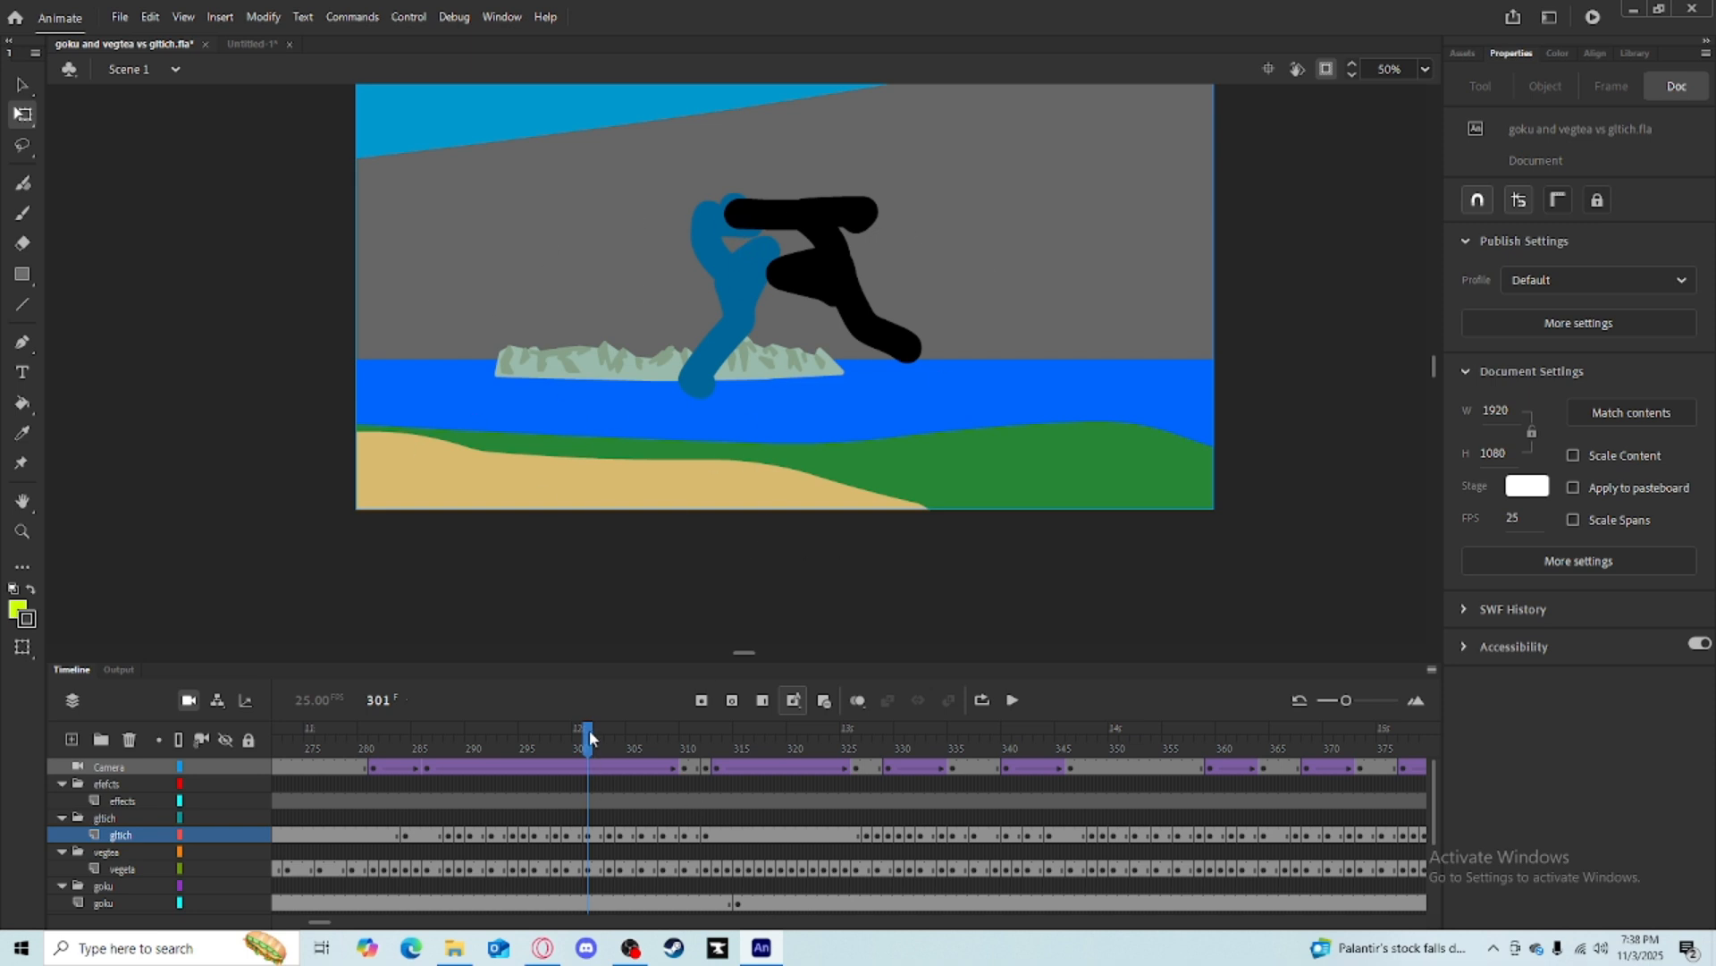
{"action": "left_click_drag", "start_coordinate": [590, 737], "coordinate": [623, 731]}
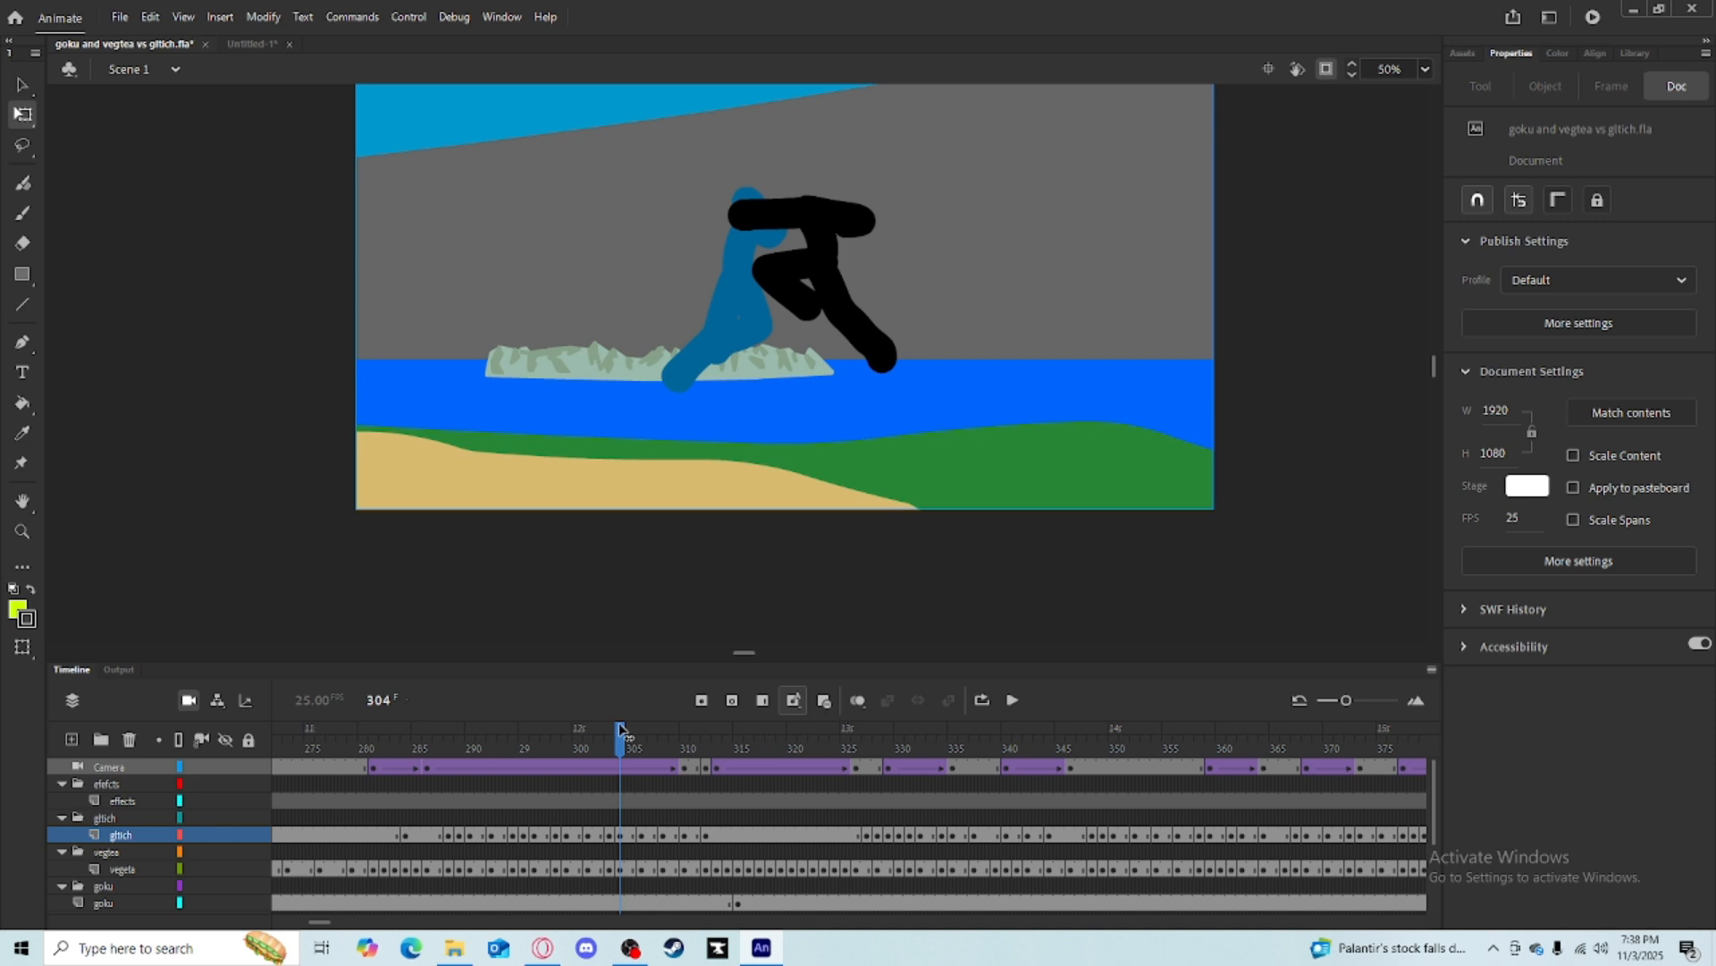
Back in the untitled document on frame 16, select both figures and move them down onto the ground line.
{"action": "left_click", "coordinate": [242, 47]}
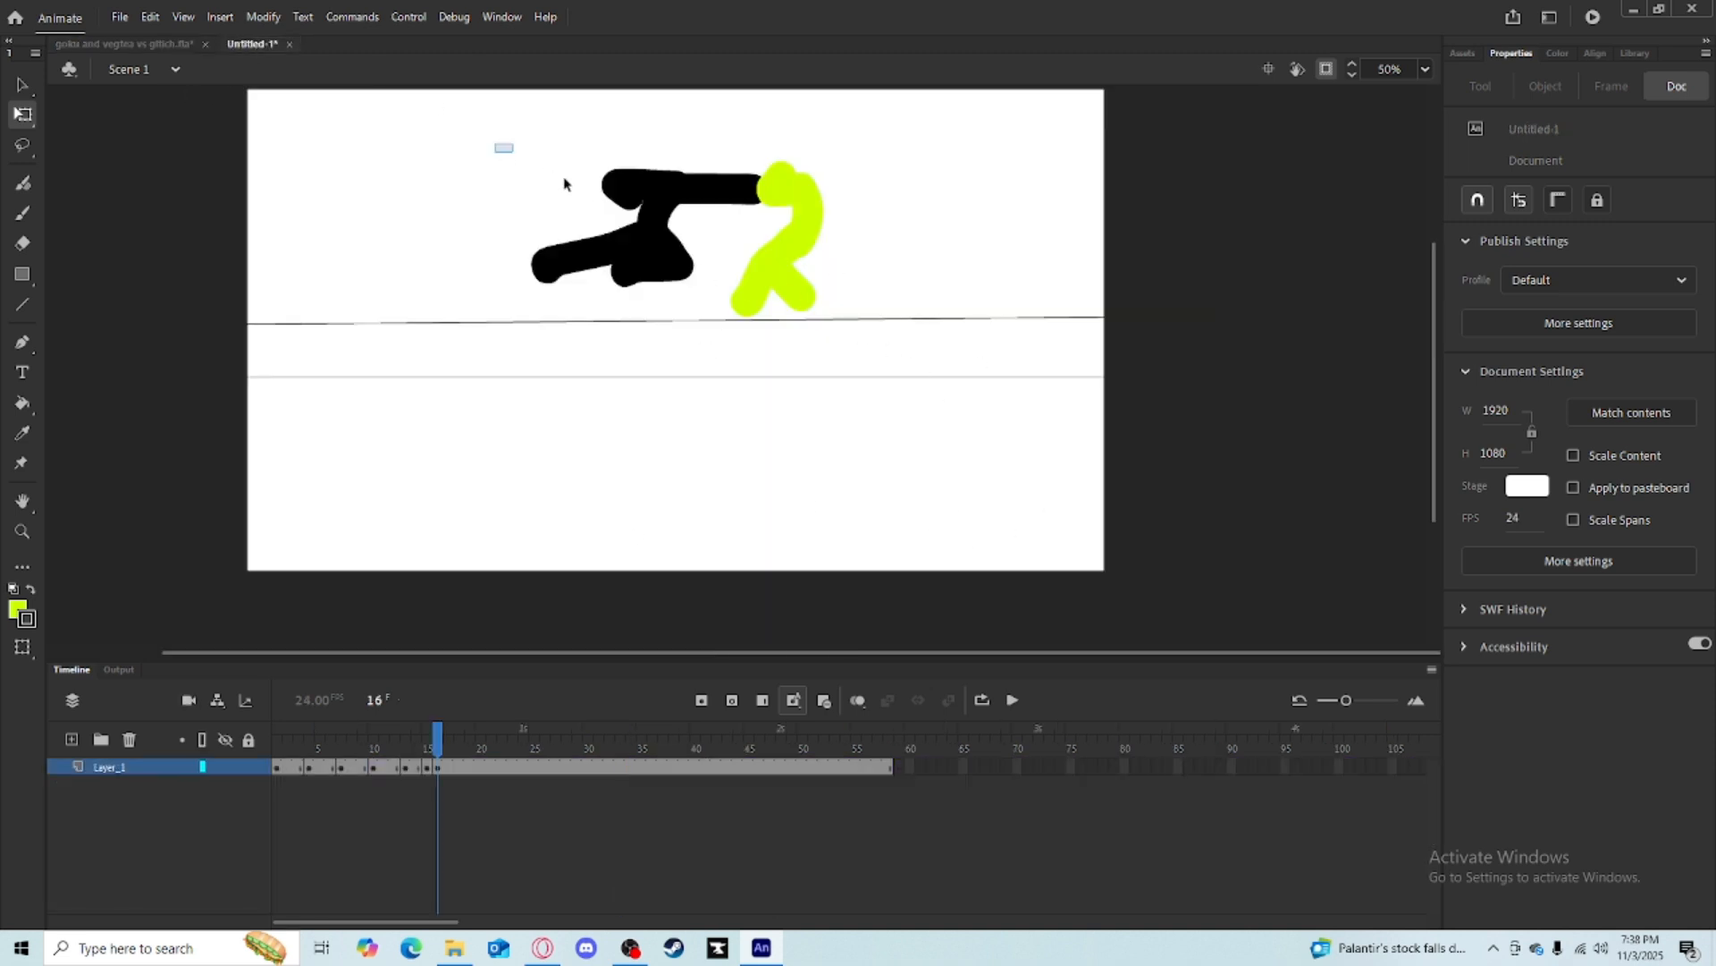
{"action": "left_click_drag", "start_coordinate": [565, 184], "coordinate": [850, 322]}
{"action": "mouse_move", "coordinate": [778, 240]}
{"action": "left_mouse_down"}
{"action": "mouse_move", "coordinate": [640, 232]}
{"action": "mouse_move", "coordinate": [553, 163]}
{"action": "mouse_move", "coordinate": [732, 491]}
{"action": "mouse_move", "coordinate": [711, 213]}
{"action": "mouse_move", "coordinate": [738, 393]}
{"action": "left_mouse_up"}
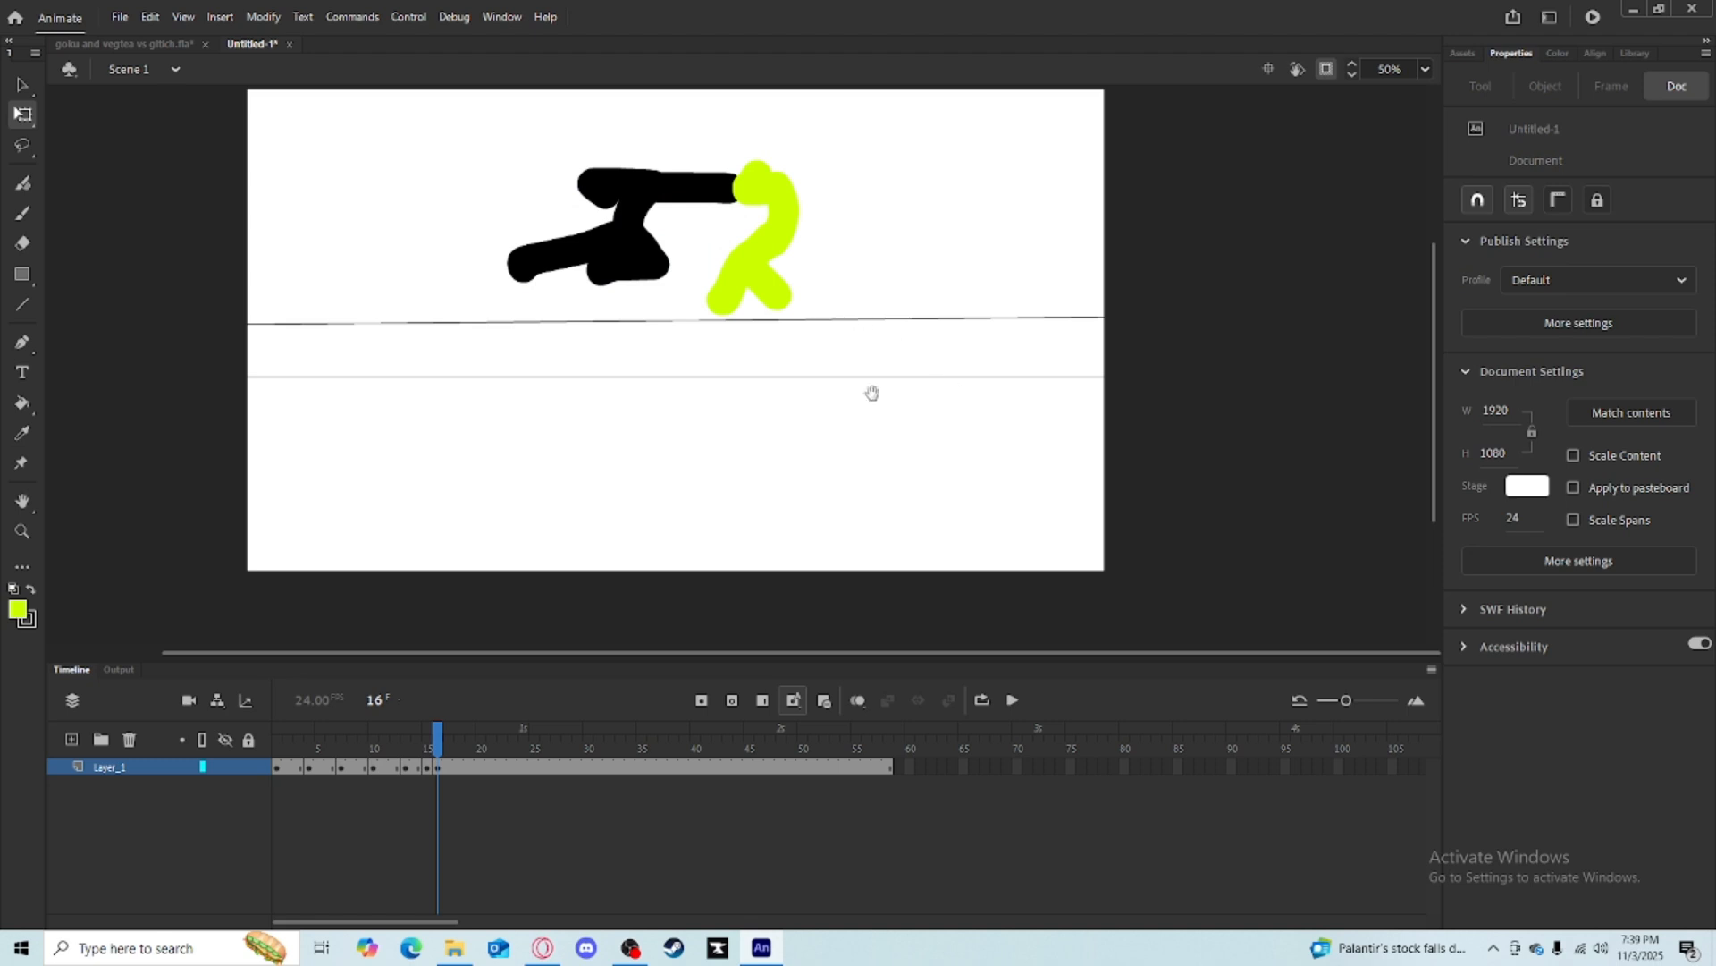
{"action": "mouse_move", "coordinate": [873, 393]}
{"action": "left_mouse_down"}
{"action": "mouse_move", "coordinate": [912, 437]}
{"action": "mouse_move", "coordinate": [943, 388]}
{"action": "left_mouse_up"}
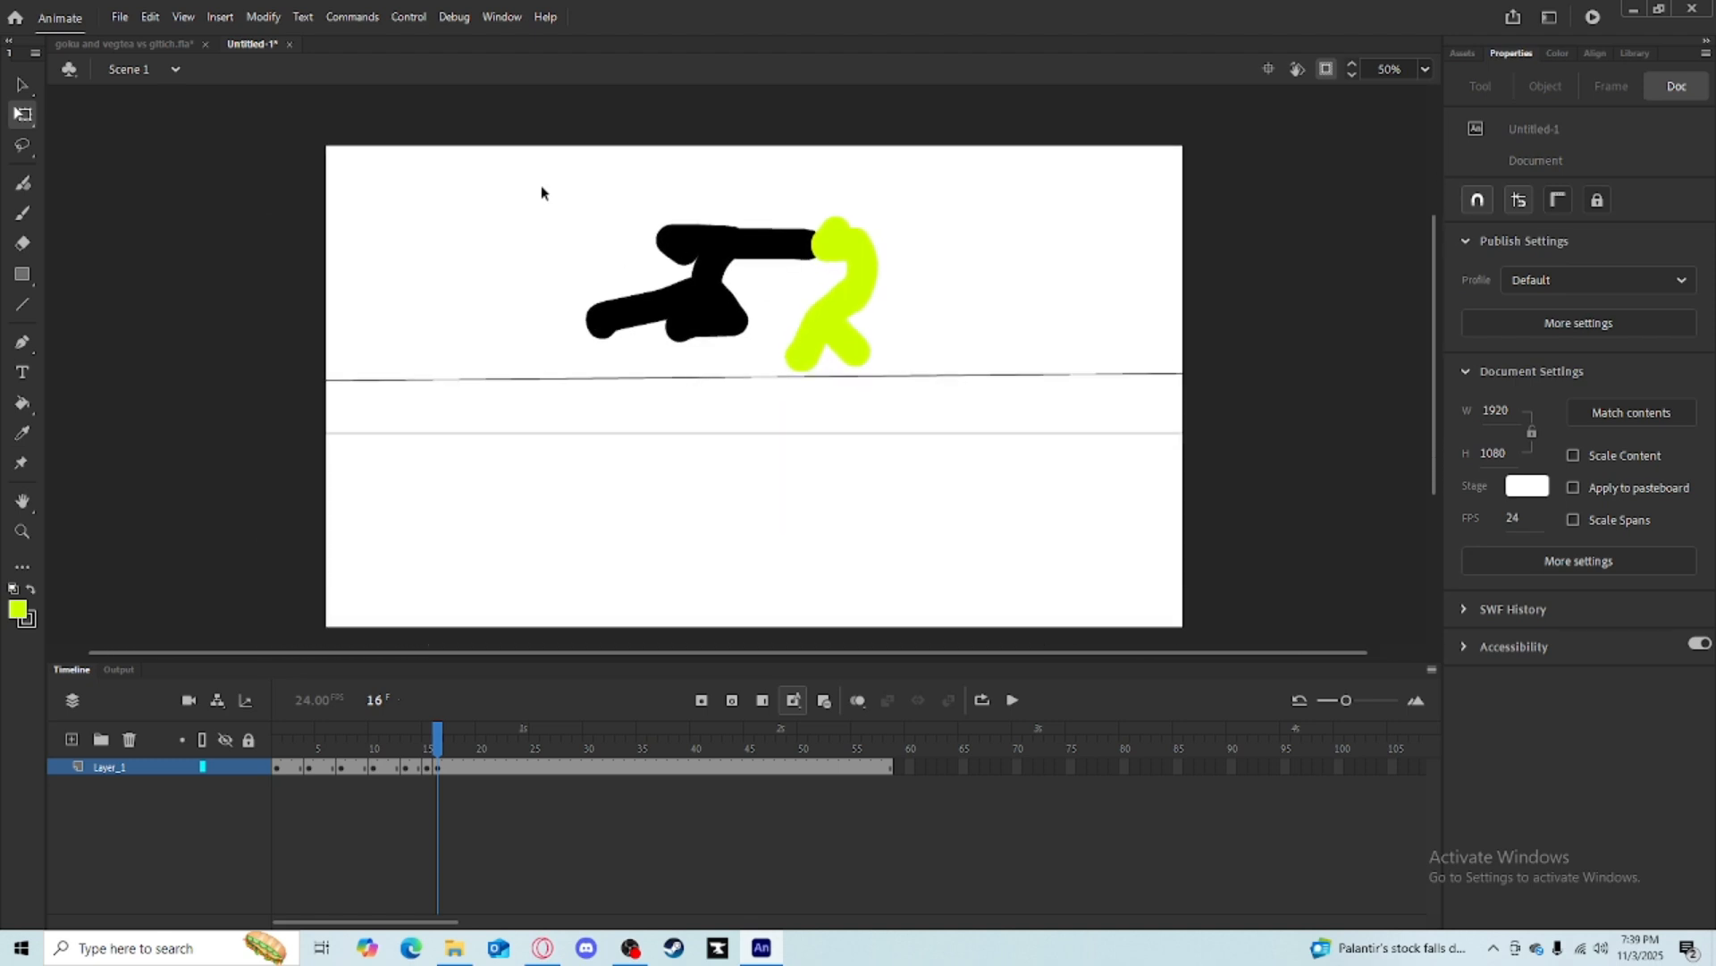
{"action": "left_click_drag", "start_coordinate": [487, 164], "coordinate": [945, 336]}
{"action": "left_click_drag", "start_coordinate": [844, 313], "coordinate": [818, 450]}
{"action": "left_click", "coordinate": [452, 738]}
{"action": "mouse_move", "coordinate": [453, 738]}
{"action": "left_mouse_down"}
{"action": "mouse_move", "coordinate": [309, 741]}
{"action": "mouse_move", "coordinate": [429, 747]}
{"action": "mouse_move", "coordinate": [447, 763]}
{"action": "mouse_move", "coordinate": [428, 774]}
{"action": "mouse_move", "coordinate": [438, 755]}
{"action": "left_mouse_up"}
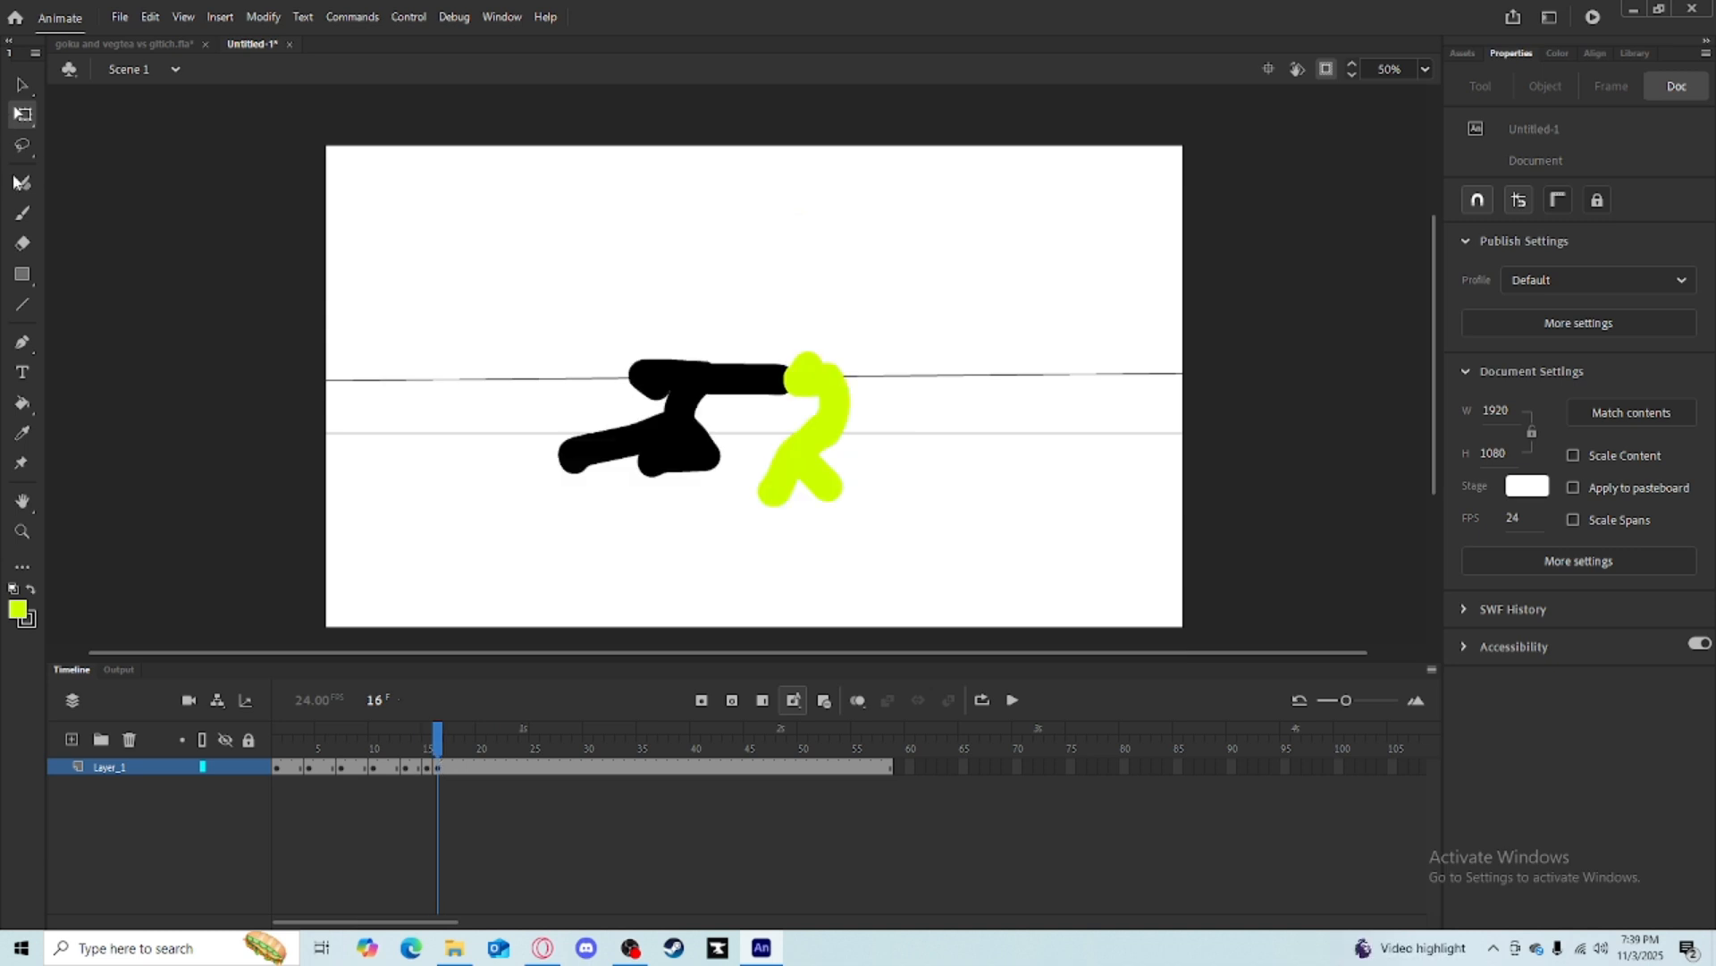
Brush new lime yellow strokes over the figures on frame 16.
{"action": "left_click", "coordinate": [27, 216]}
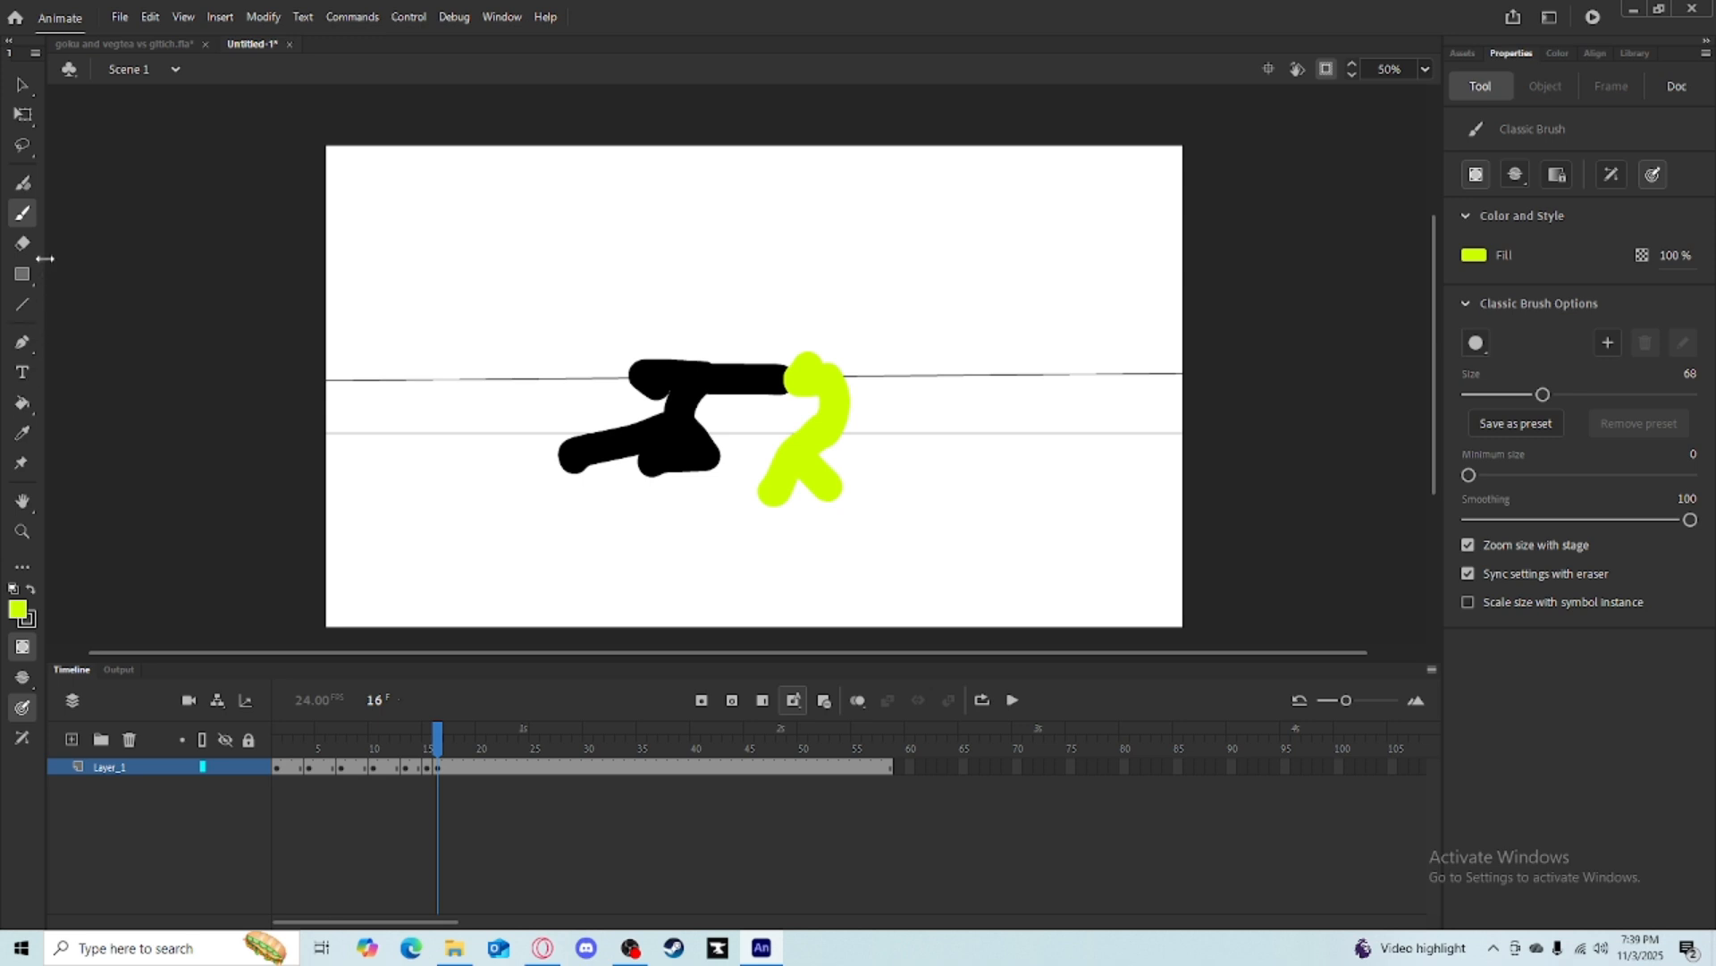
{"action": "mouse_move", "coordinate": [634, 199]}
{"action": "left_mouse_down"}
{"action": "mouse_move", "coordinate": [636, 286]}
{"action": "mouse_move", "coordinate": [693, 288]}
{"action": "left_mouse_up"}
{"action": "left_click_drag", "start_coordinate": [794, 231], "coordinate": [742, 293]}
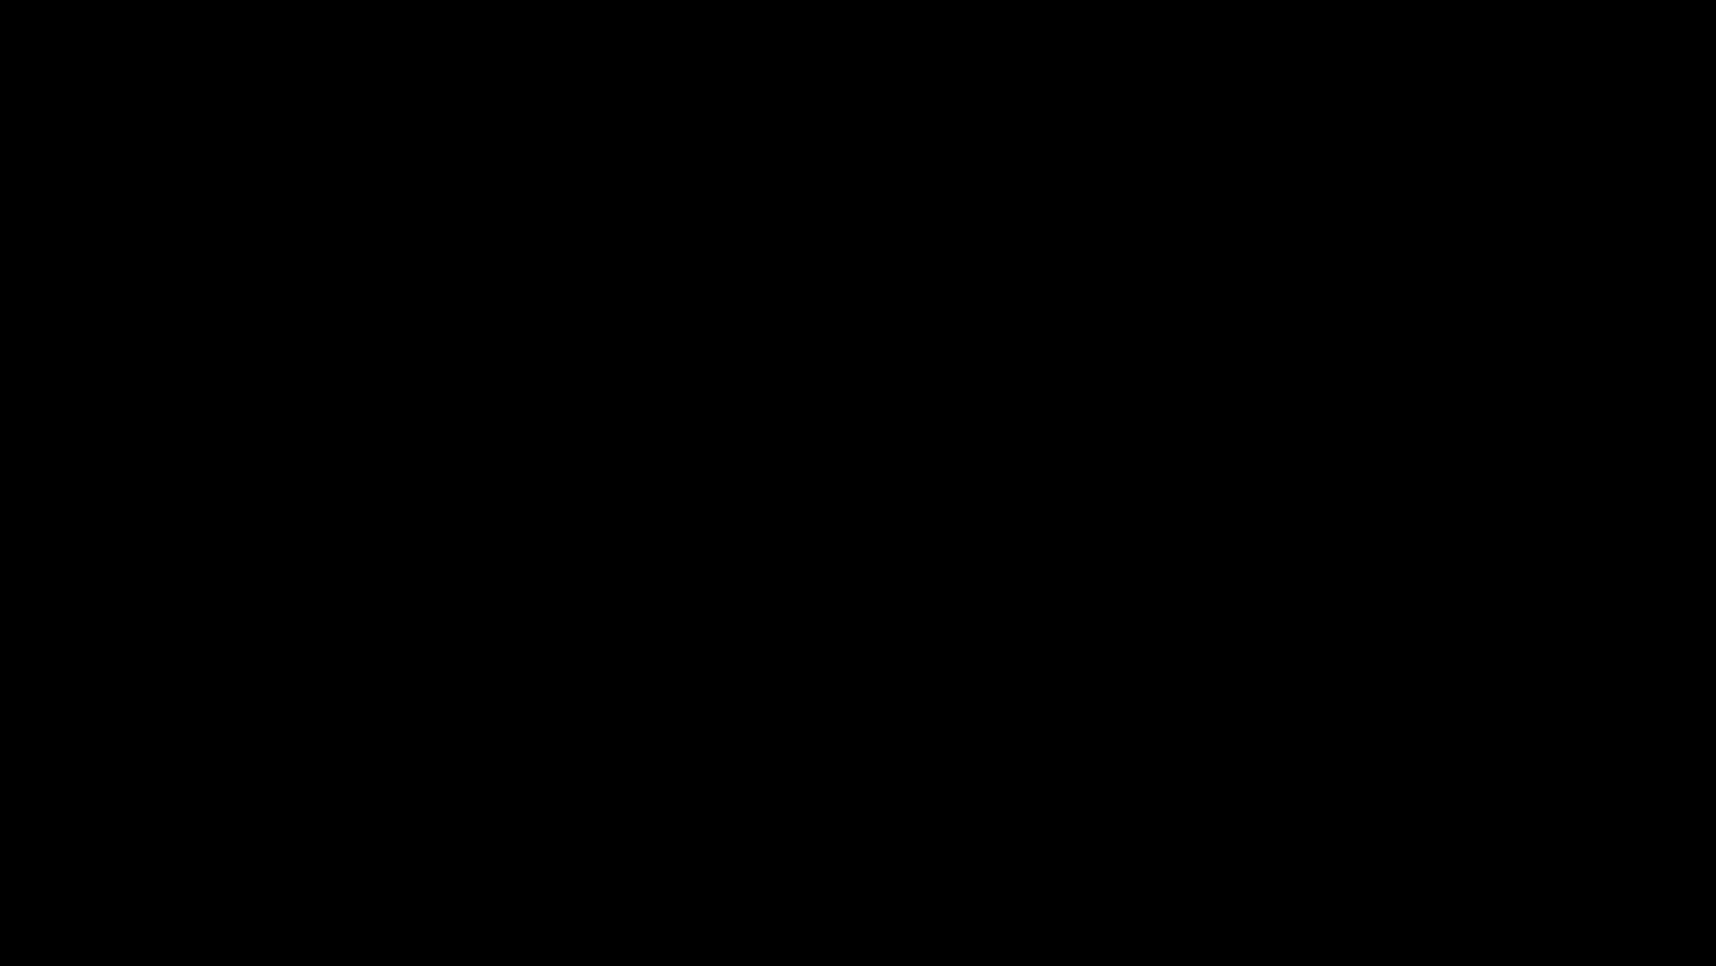